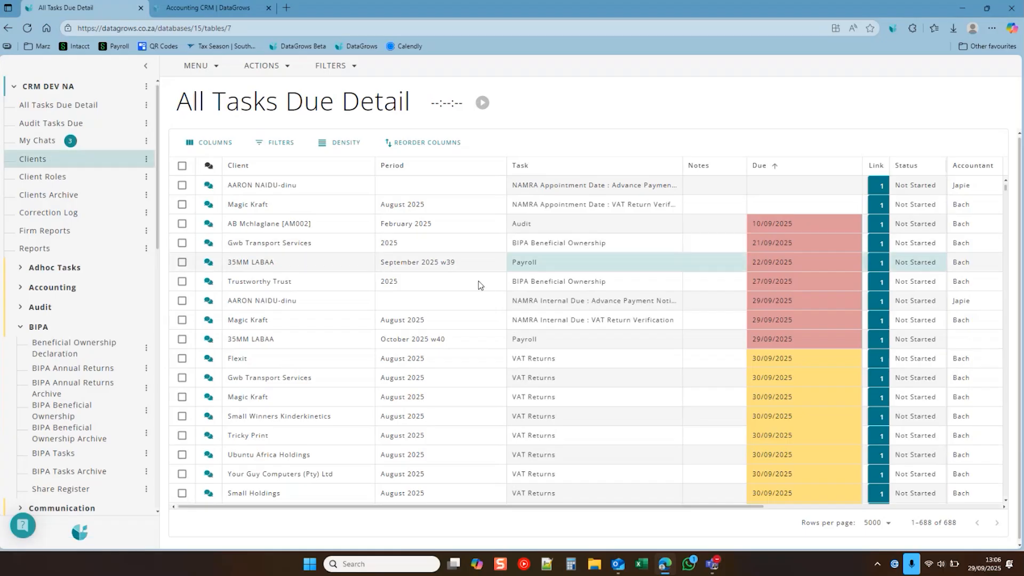
# Step: Open the Abominable Mow... company record from the Clients table at full width, examine its details down to the Services section, and close it
pyautogui.click(69, 165)
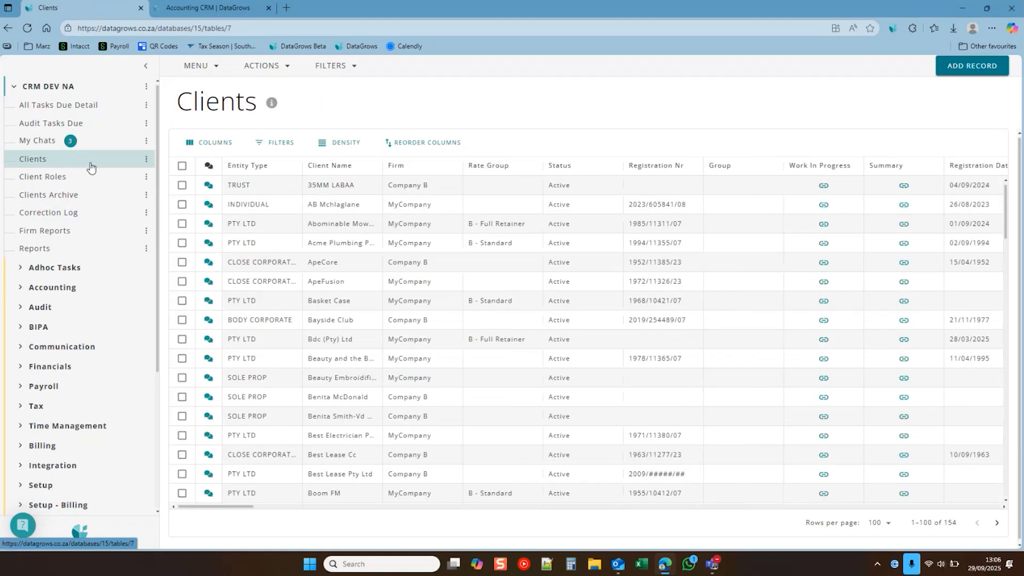
pyautogui.click(342, 224)
pyautogui.click(613, 275)
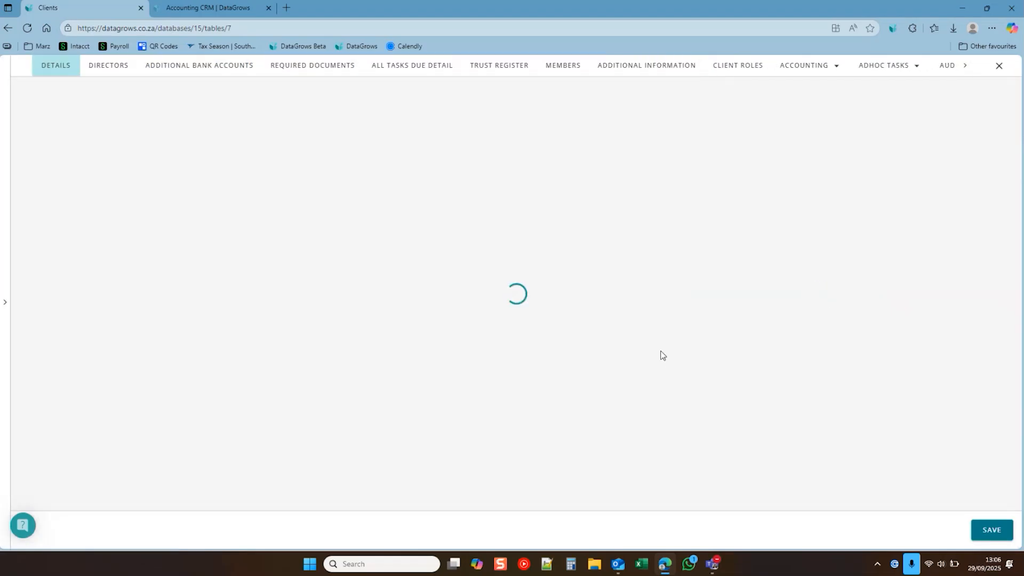
pyautogui.scroll(-5, 347, 343)
pyautogui.scroll(-5, 347, 344)
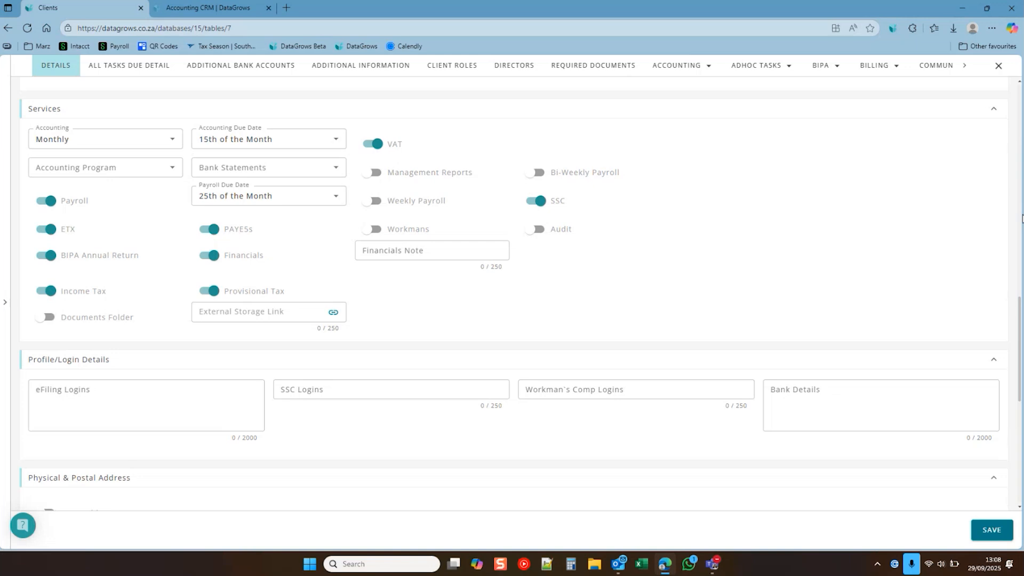
pyautogui.click(1004, 70)
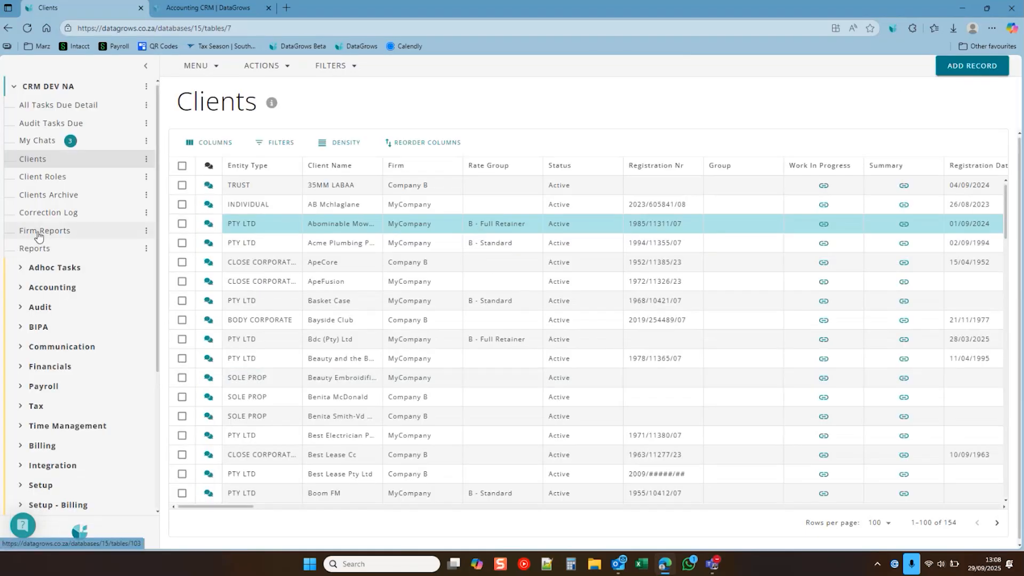
# Step: Expand the Setup group of tables in the CRM DEV NA database
pyautogui.scroll(-4, 128, 319)
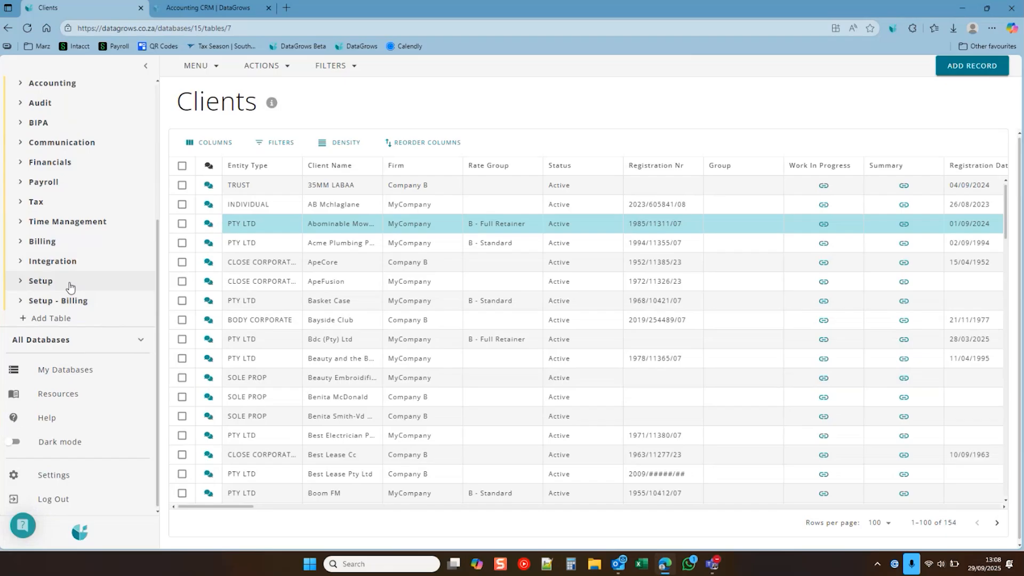
pyautogui.click(68, 282)
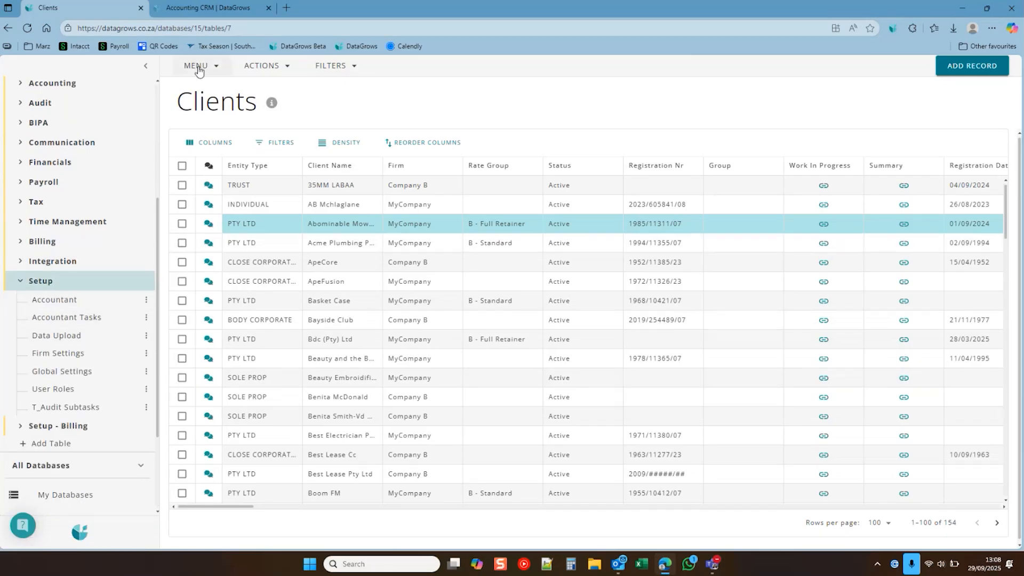
pyautogui.click(972, 77)
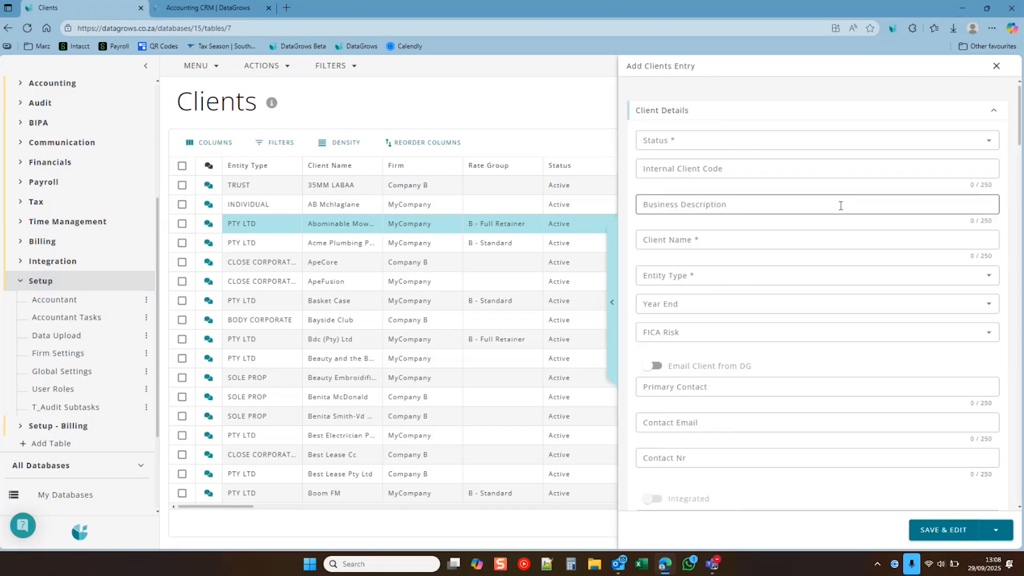
pyautogui.click(609, 265)
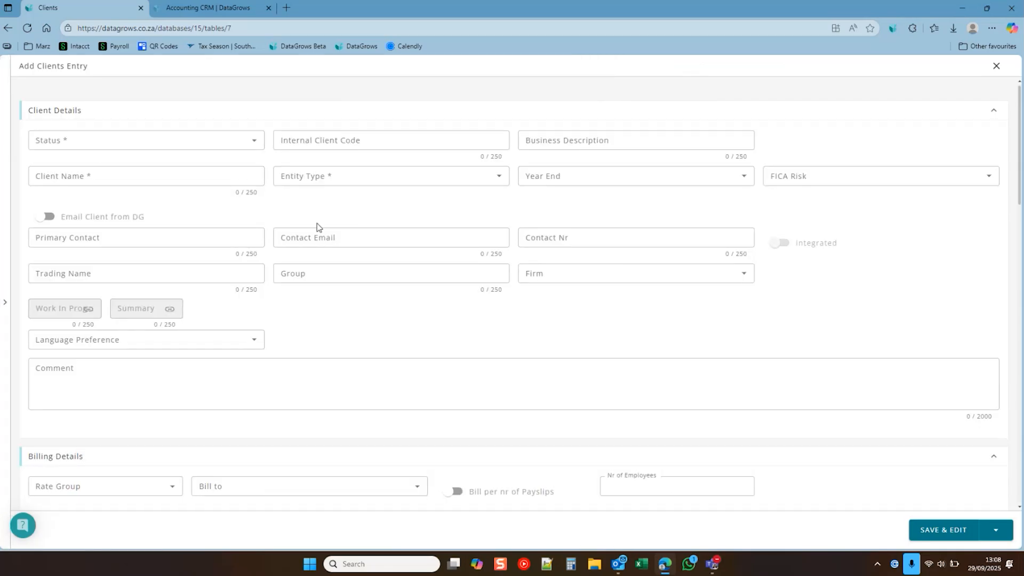
pyautogui.click(72, 142)
pyautogui.click(68, 165)
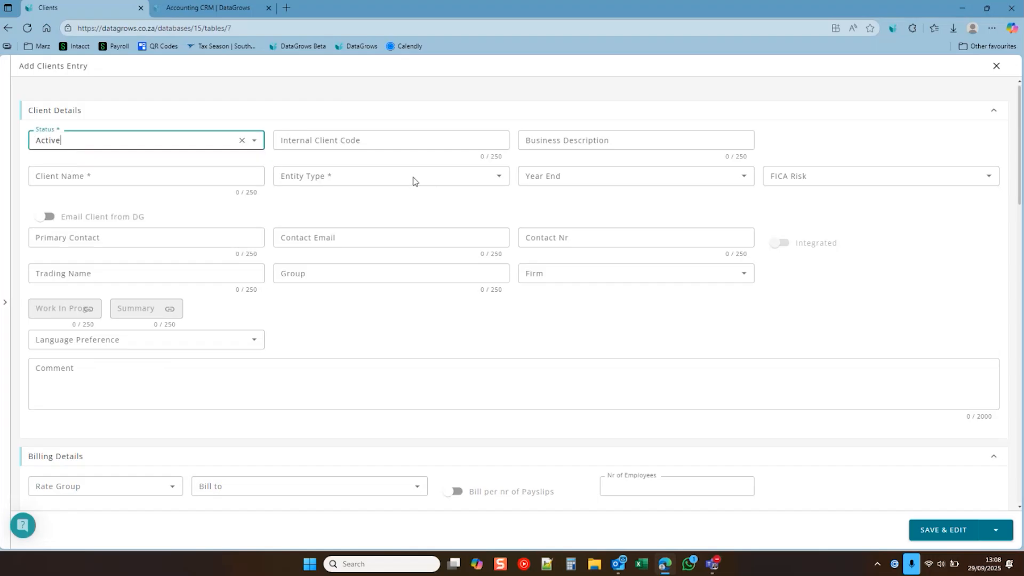
pyautogui.click(413, 178)
pyautogui.click(576, 334)
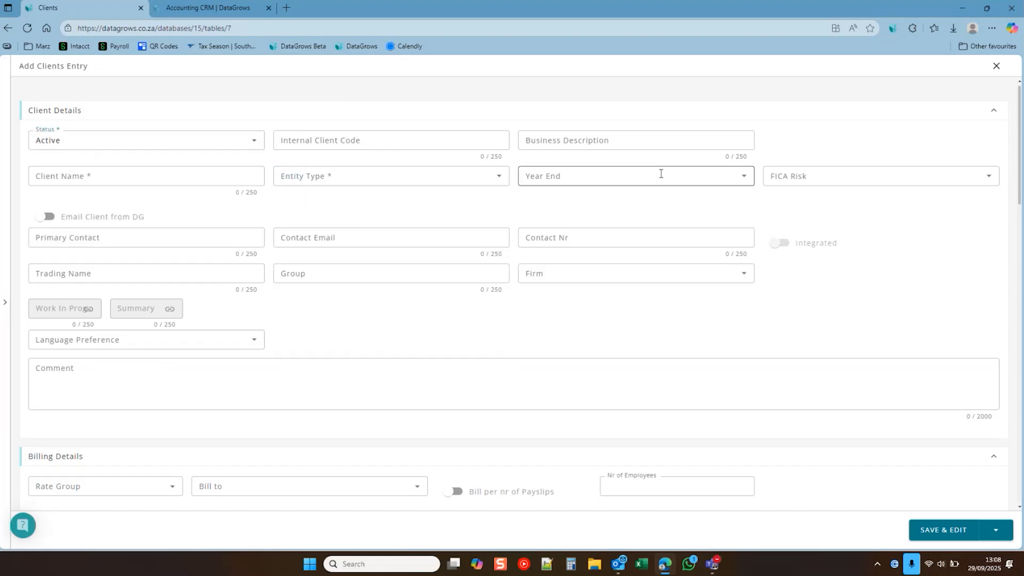
pyautogui.click(660, 176)
pyautogui.click(880, 305)
pyautogui.scroll(-4, 418, 322)
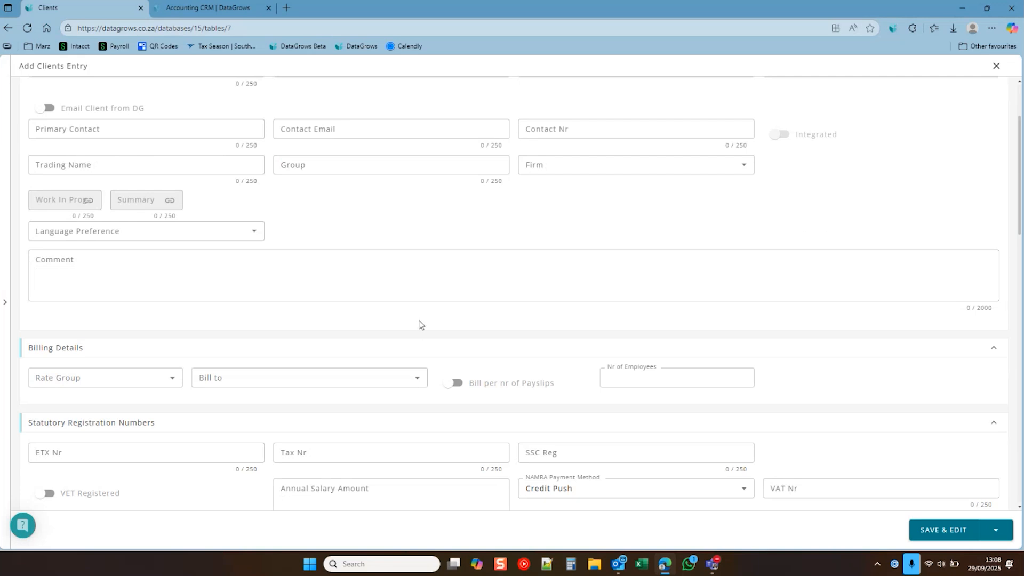
pyautogui.scroll(-4, 313, 370)
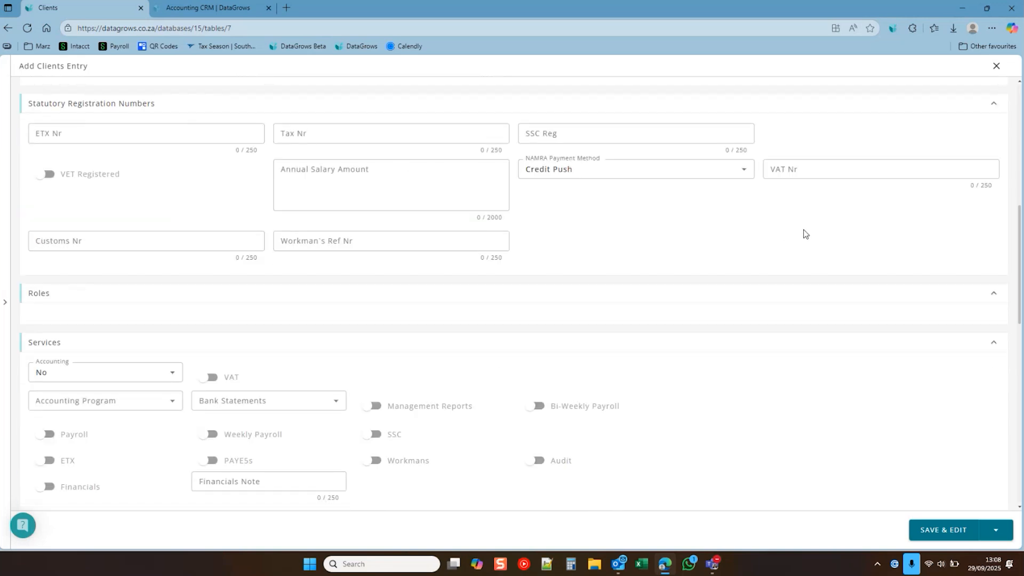
pyautogui.scroll(-2, 803, 266)
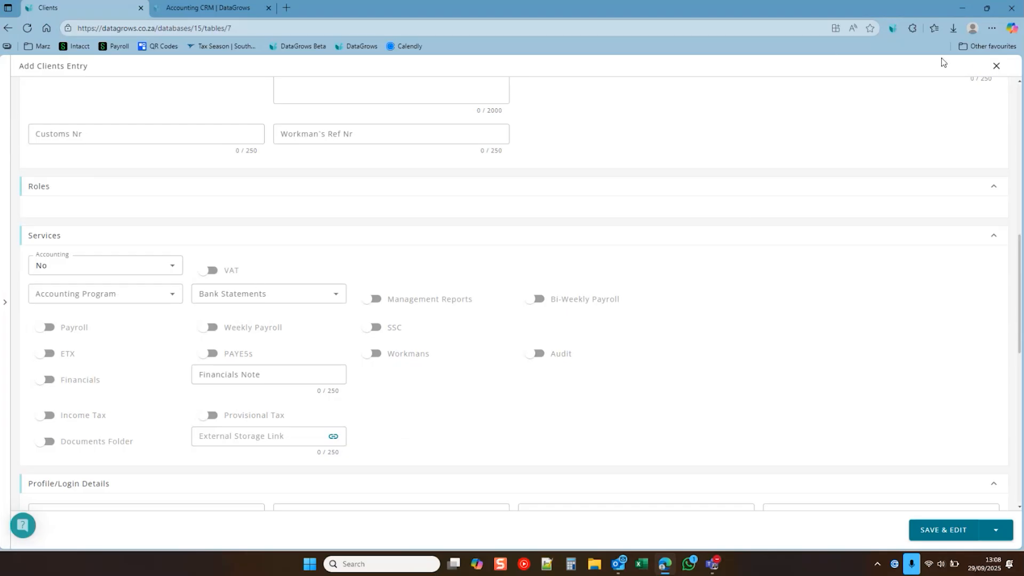
pyautogui.click(1000, 70)
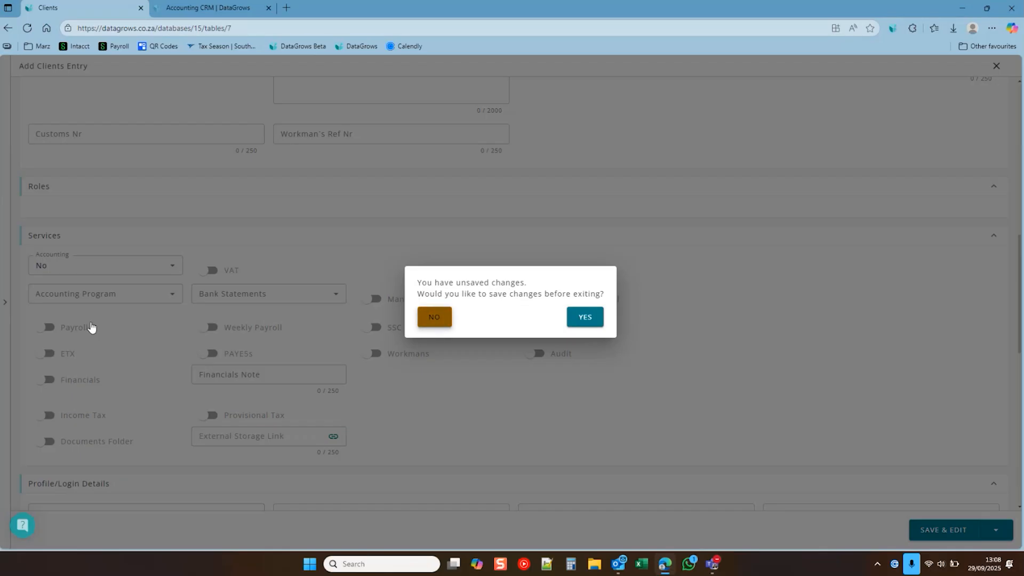
# Step: Open the Data Upload table under Setup and filter it to records with the document type Clients
pyautogui.scroll(-3, 67, 335)
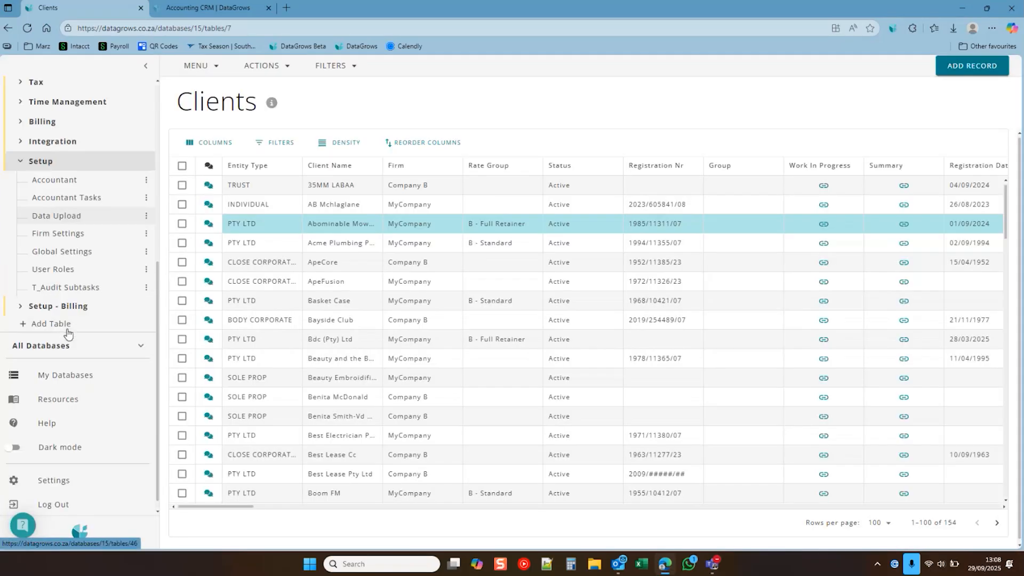
pyautogui.click(62, 211)
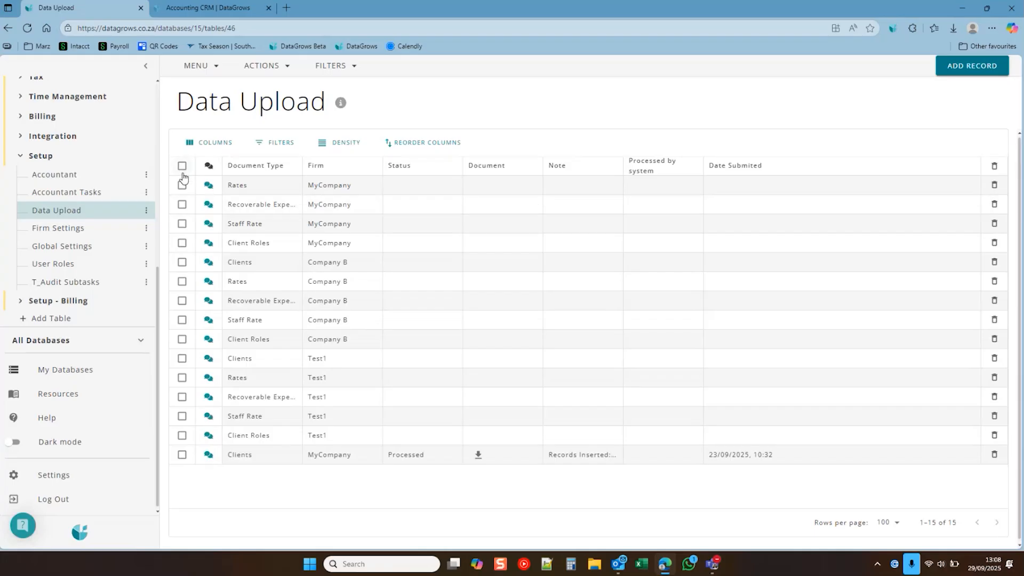
pyautogui.rightClick(258, 452)
pyautogui.click(274, 465)
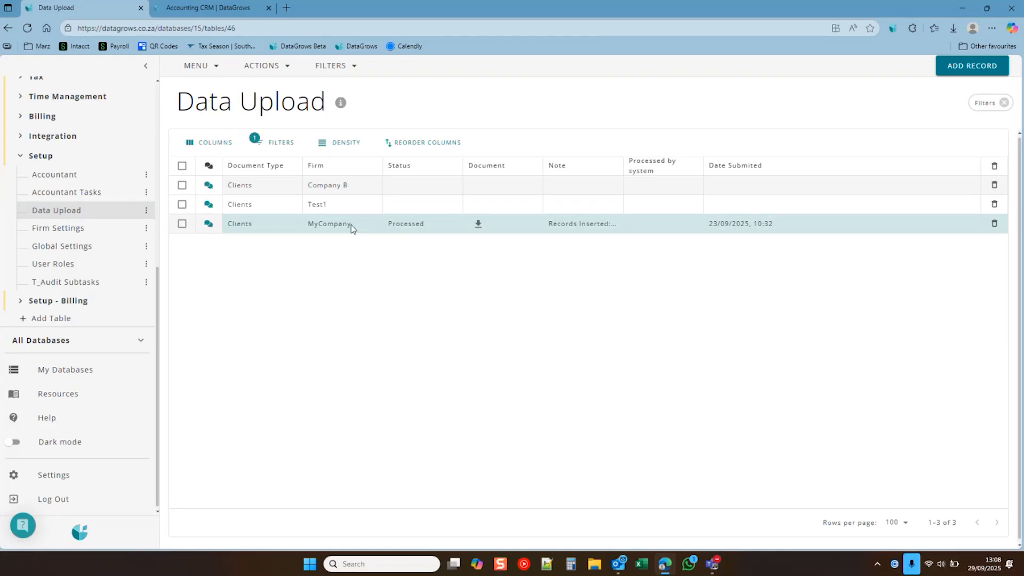
pyautogui.click(972, 66)
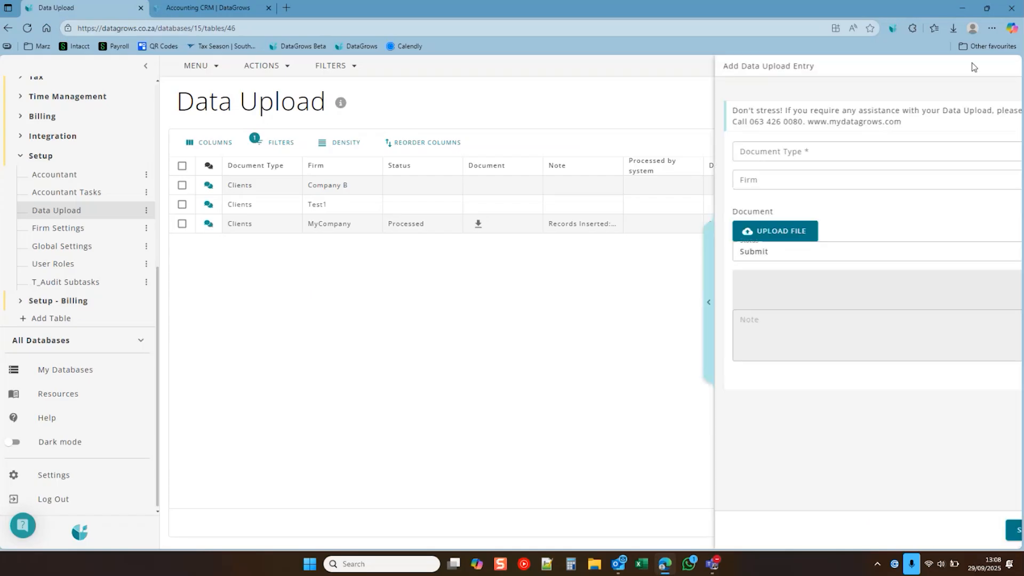
pyautogui.click(736, 155)
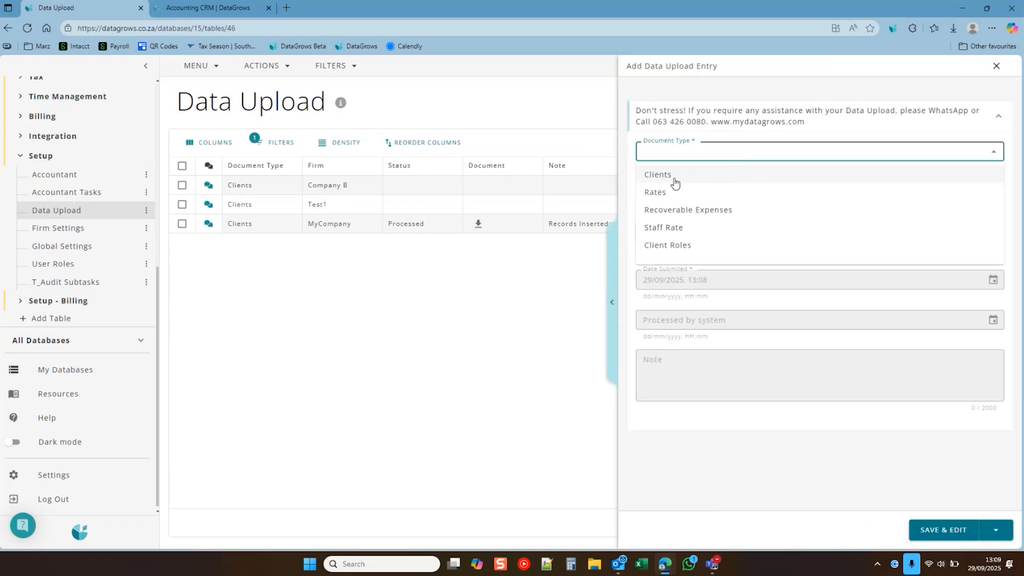
pyautogui.click(676, 179)
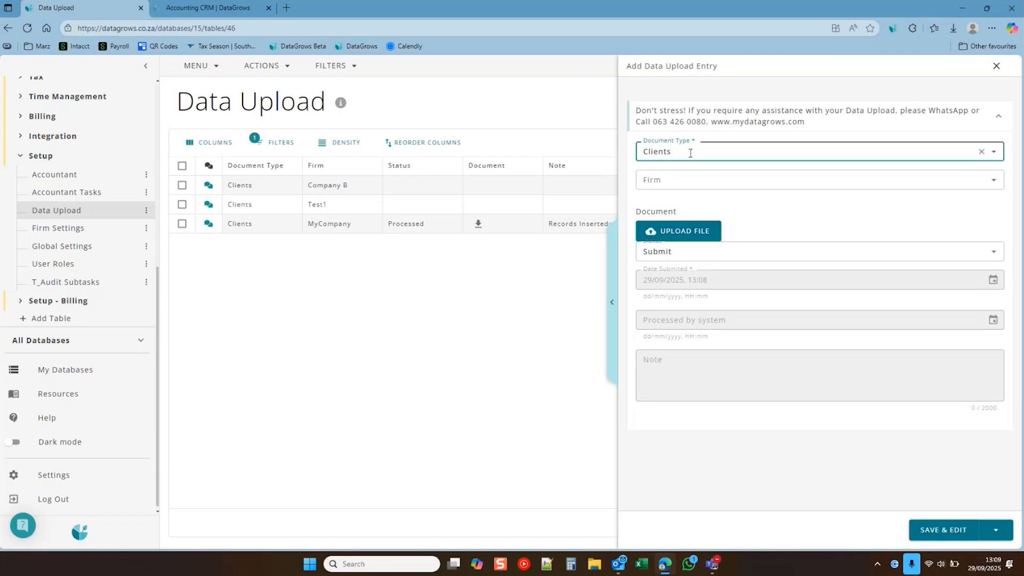
pyautogui.click(699, 181)
pyautogui.click(712, 238)
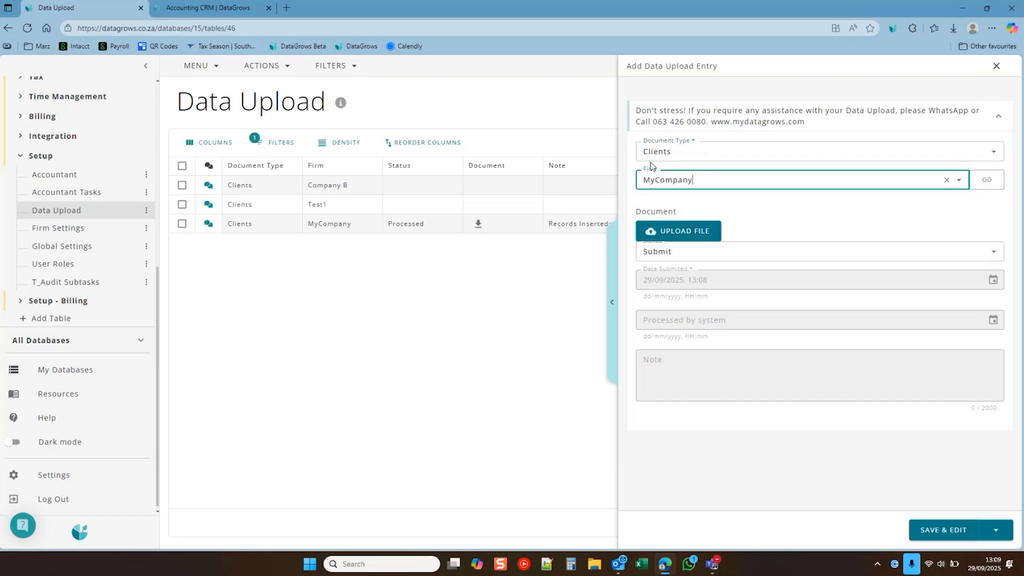
pyautogui.click(995, 66)
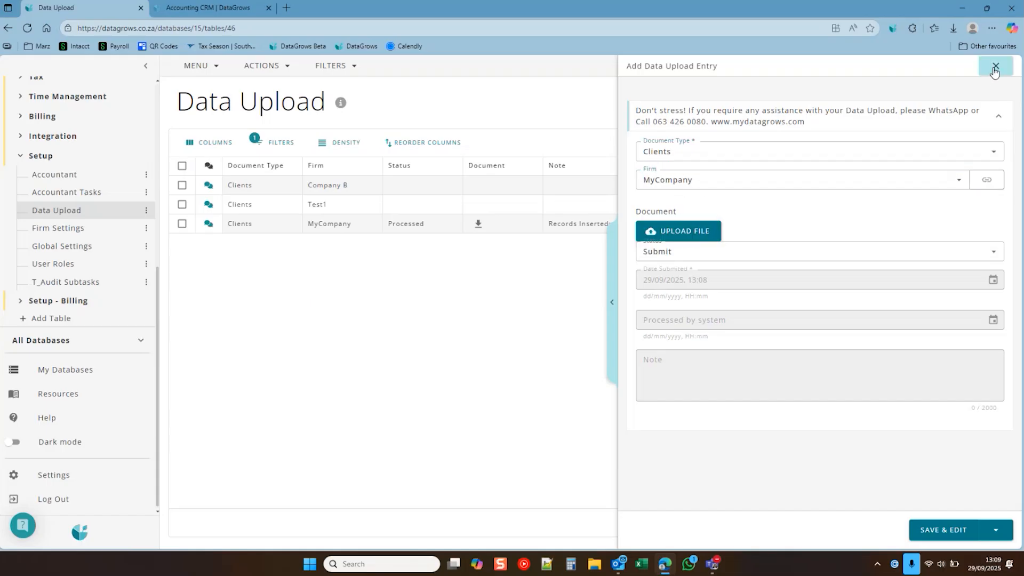
pyautogui.click(431, 316)
# Step: Generate the Excel file for the Clients upload record of Company B and reload the page
pyautogui.click(182, 185)
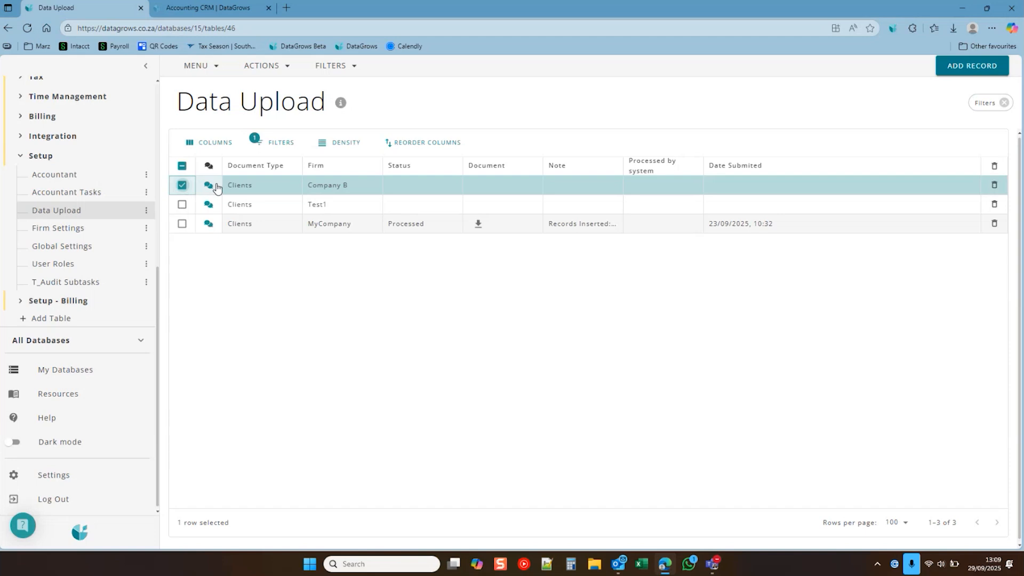
pyautogui.click(268, 66)
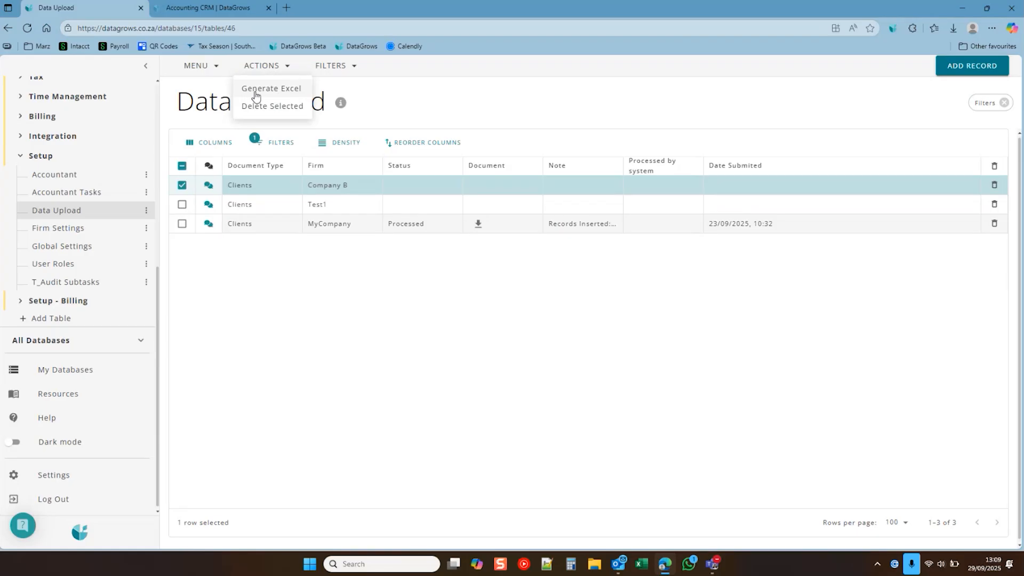
pyautogui.click(254, 94)
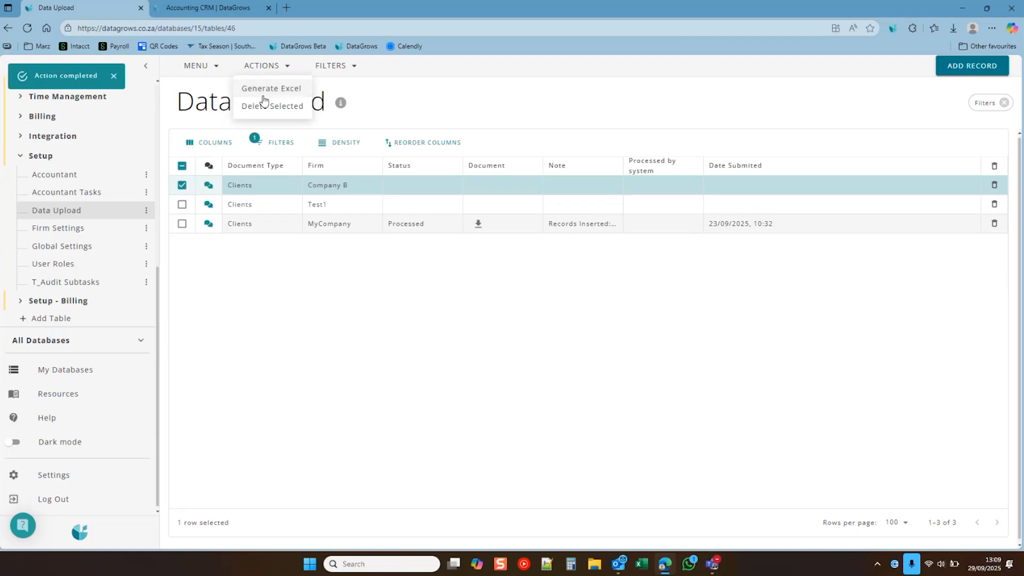
pyautogui.click(29, 29)
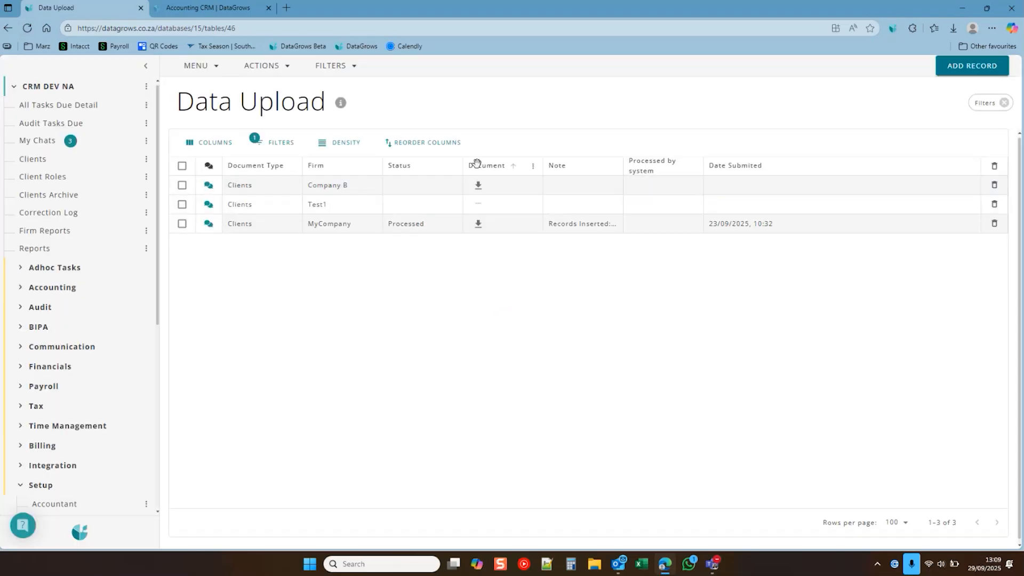
# Step: Download Company B's generated Clients document and open Clients_Download_db15_2025-09-29.xlsx in a maximized Excel window
pyautogui.click(479, 185)
pyautogui.click(479, 185)
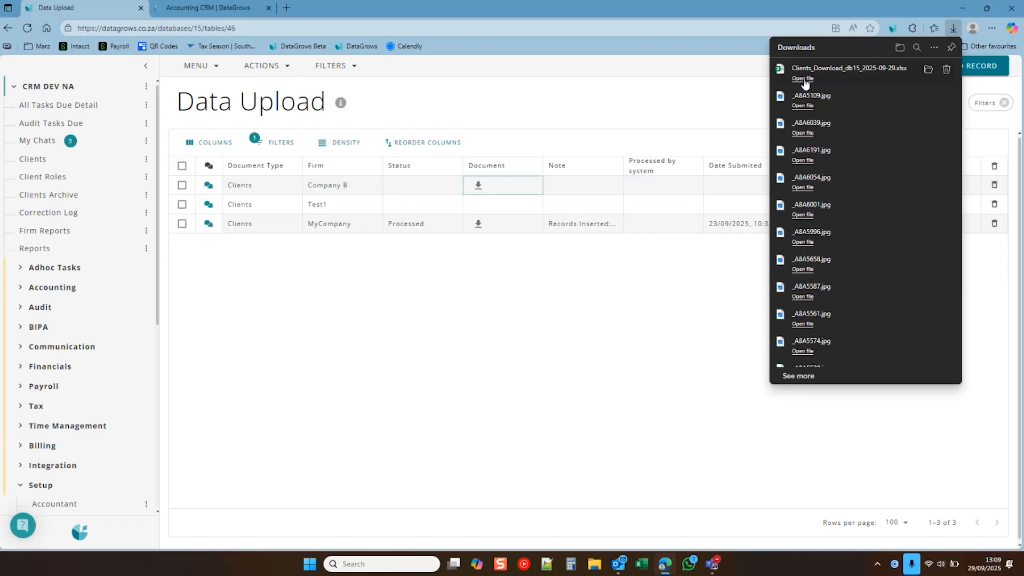
pyautogui.click(803, 79)
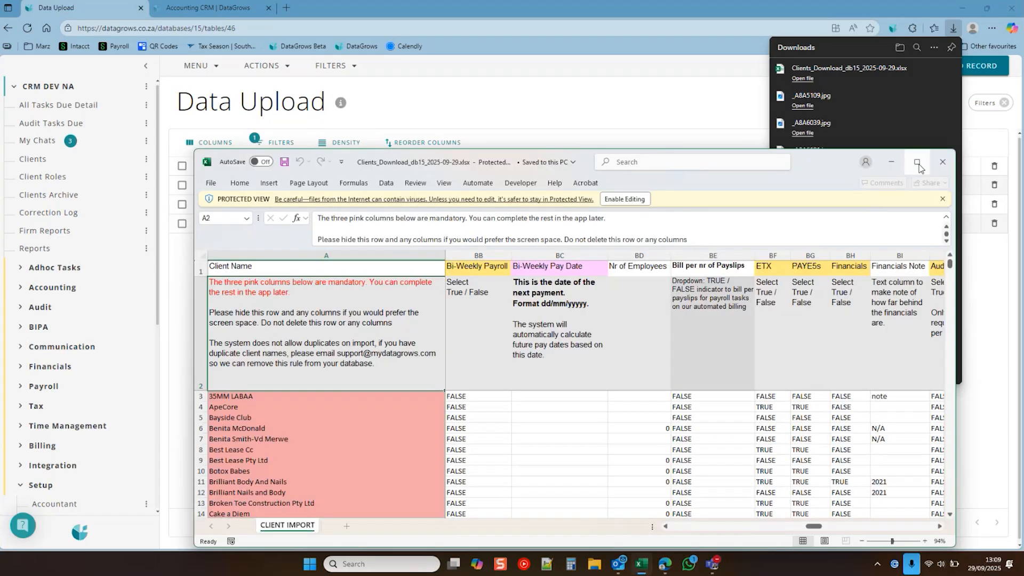
pyautogui.click(918, 167)
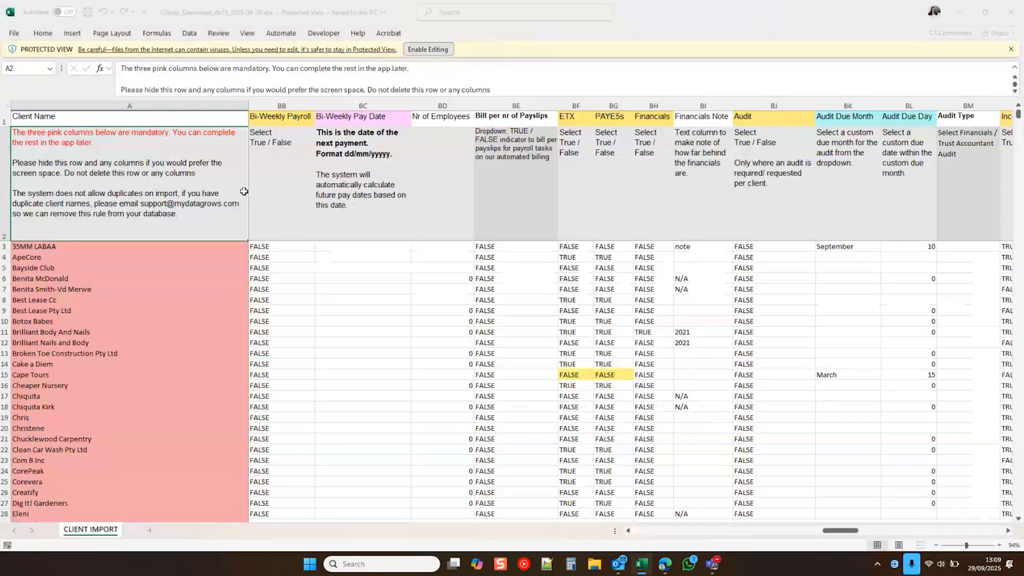
# Step: Enable editing of the workbook and reduce the height of instruction row 2 on the CLIENT IMPORT sheet
pyautogui.moveTo(840, 530); pyautogui.dragTo(529, 518)
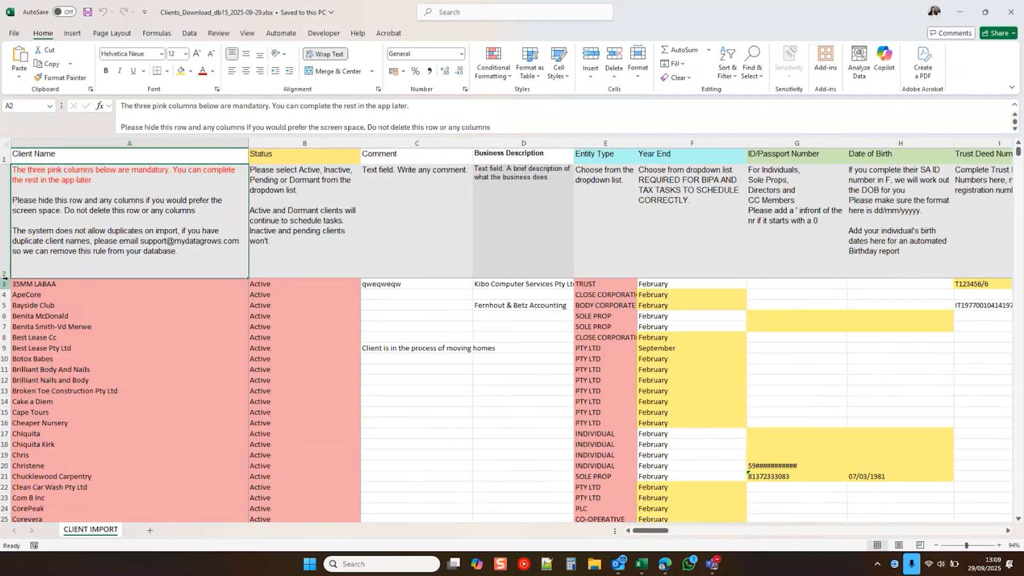
pyautogui.moveTo(7, 276); pyautogui.dragTo(7, 206)
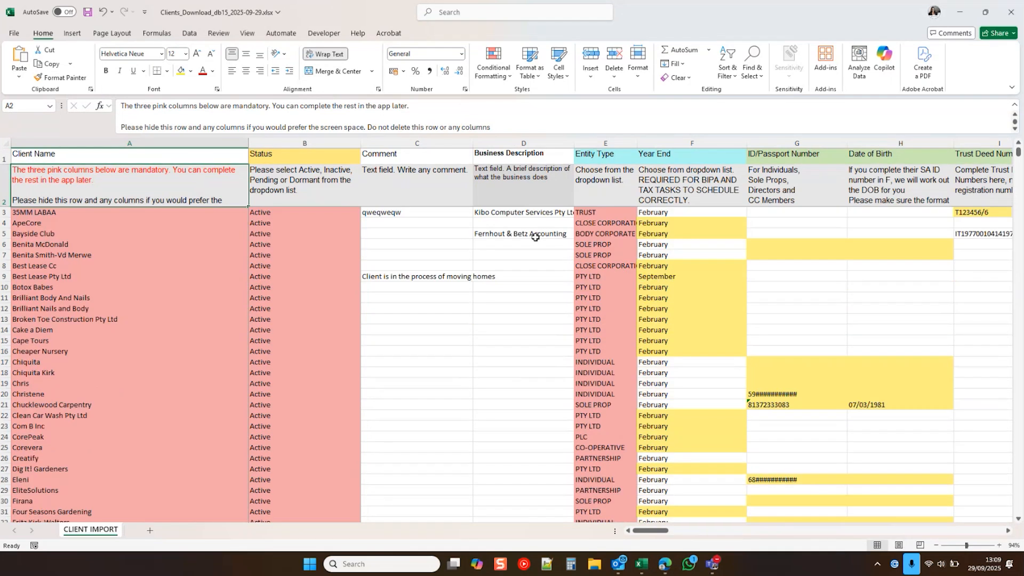
# Step: Examine the available dropdown options in the Entity Type, Year End and Status columns of the CLIENT IMPORT sheet
pyautogui.click(591, 243)
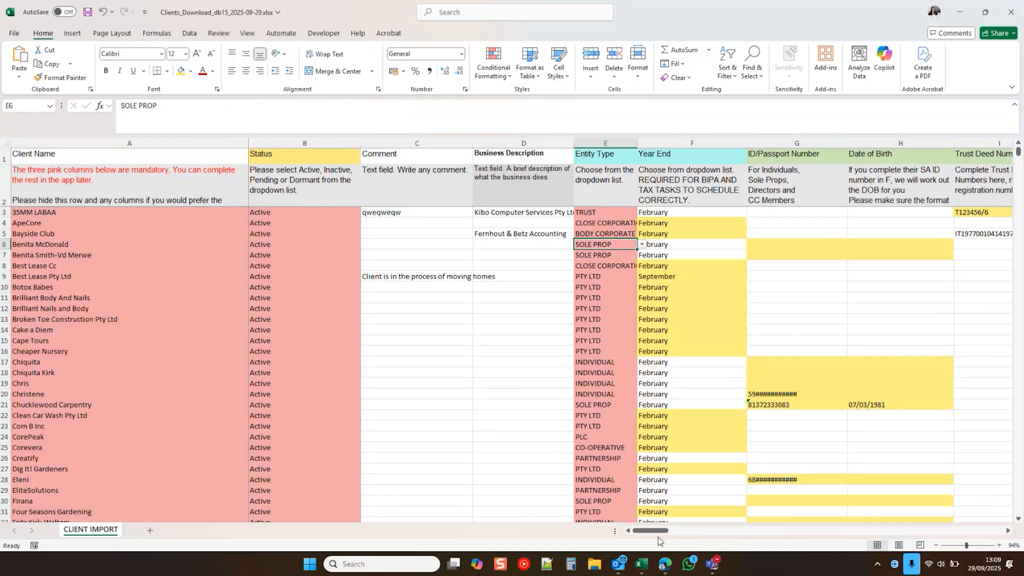
pyautogui.moveTo(655, 535)
pyautogui.mouseDown()
pyautogui.moveTo(688, 535)
pyautogui.moveTo(656, 540)
pyautogui.mouseUp()
pyautogui.click(625, 212)
pyautogui.click(642, 213)
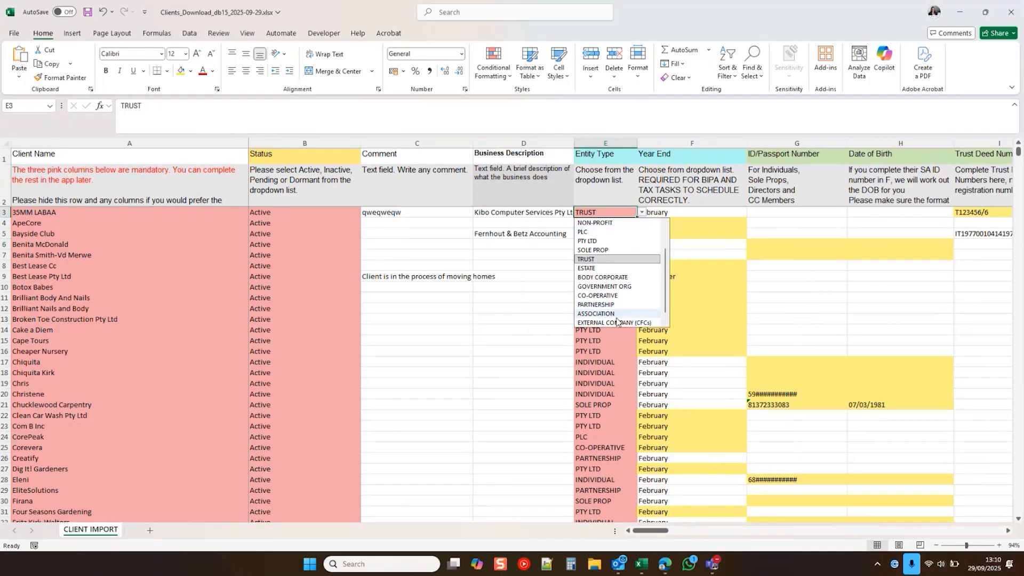
pyautogui.scroll(2, 617, 322)
pyautogui.click(703, 213)
pyautogui.click(751, 212)
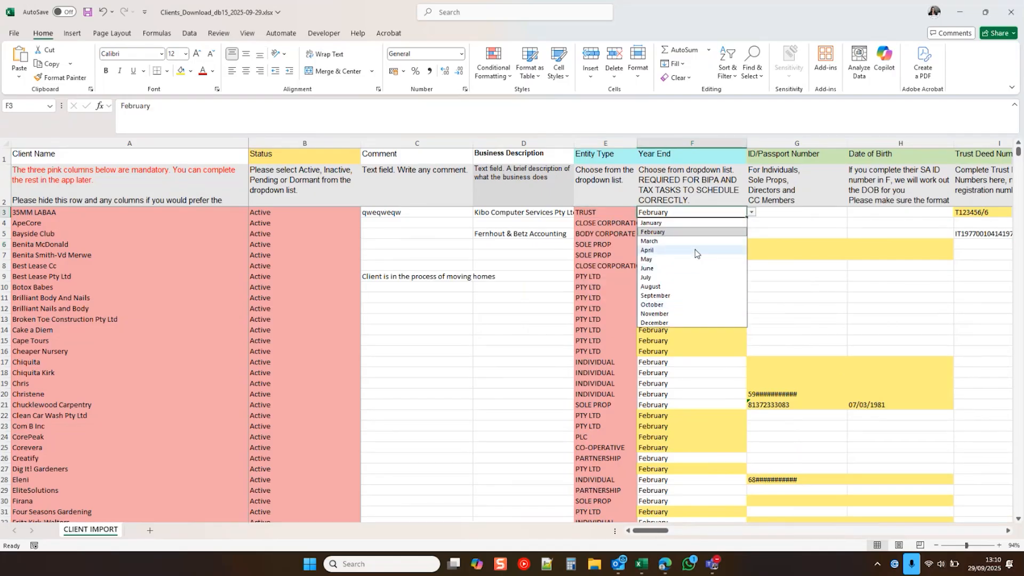
pyautogui.click(526, 252)
pyautogui.click(315, 234)
pyautogui.click(364, 234)
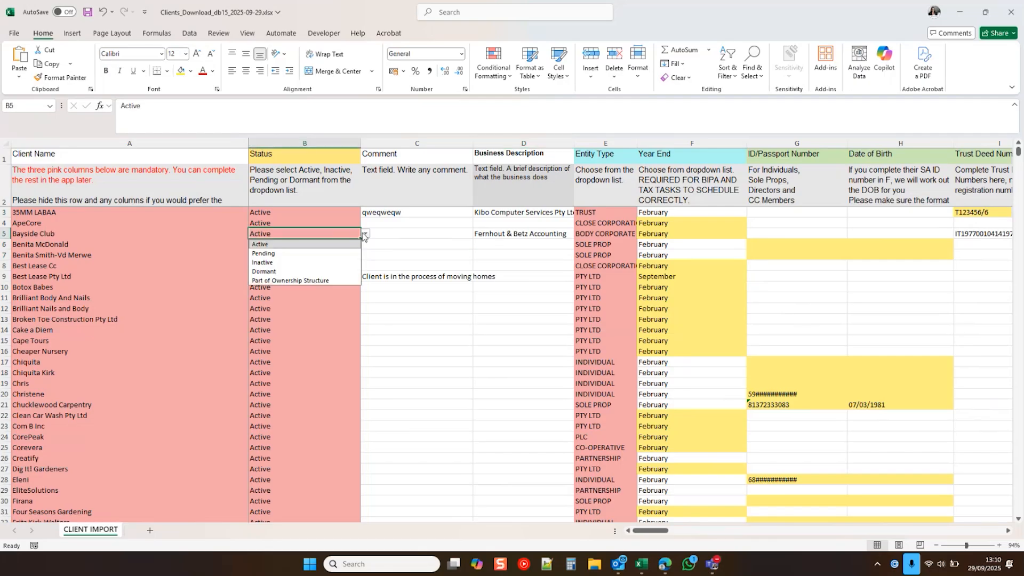
# Step: Increase the height of instruction row 2 on the CLIENT IMPORT sheet and select the Client Name instructions in A2
pyautogui.click(364, 234)
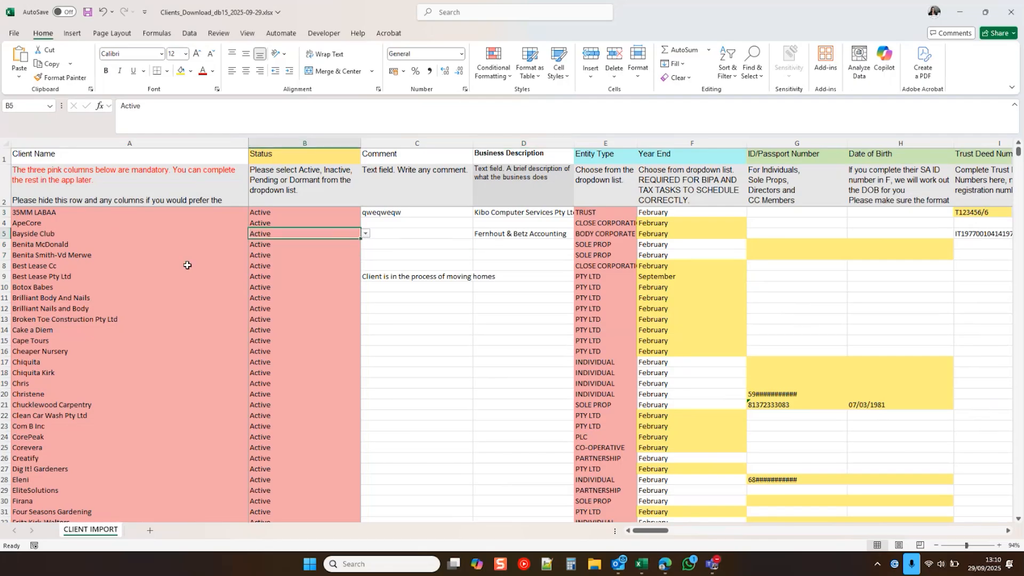
pyautogui.click(69, 213)
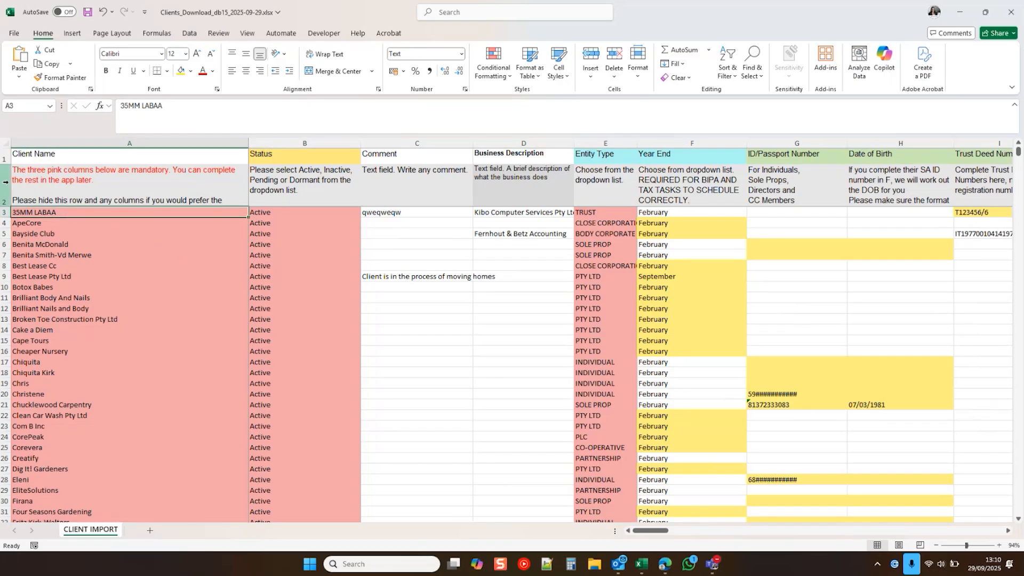
pyautogui.moveTo(7, 205); pyautogui.dragTo(10, 248)
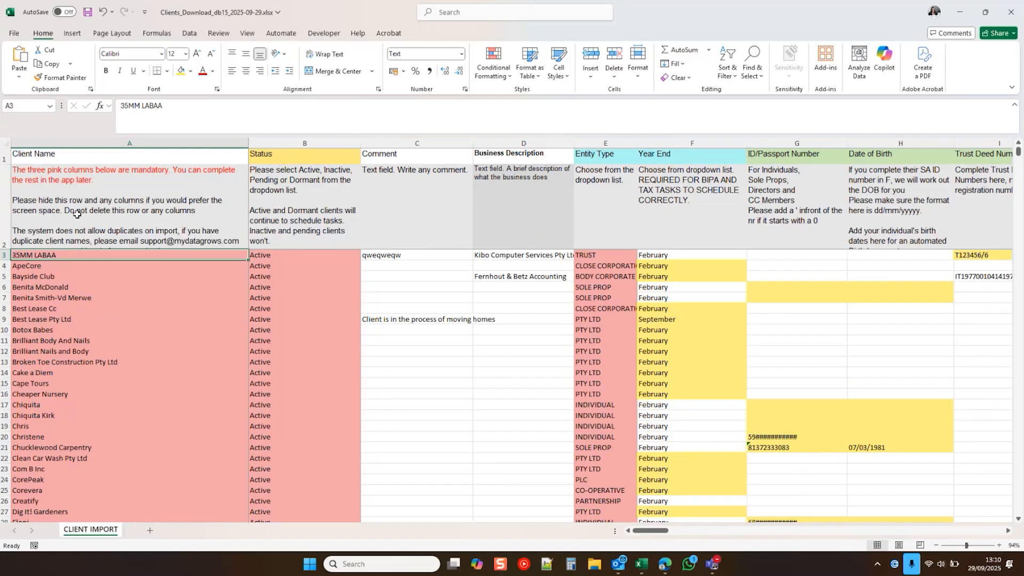
pyautogui.click(80, 215)
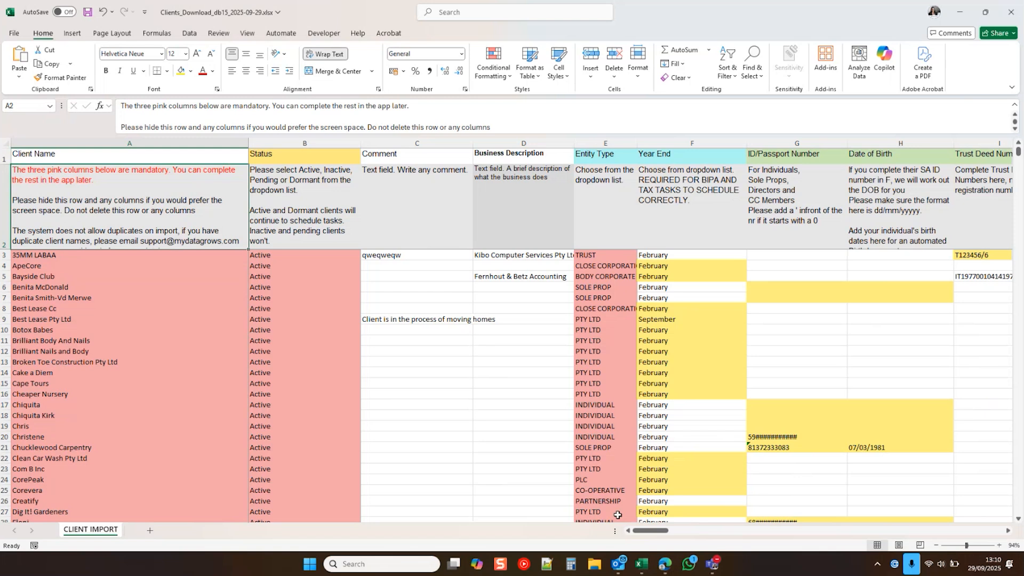
pyautogui.moveTo(640, 537); pyautogui.dragTo(599, 563)
# Step: Examine the Status, Entity Type and Year End headers, then the instructions and dropdown options of the Accounting, VAT and Payroll columns
pyautogui.click(267, 152)
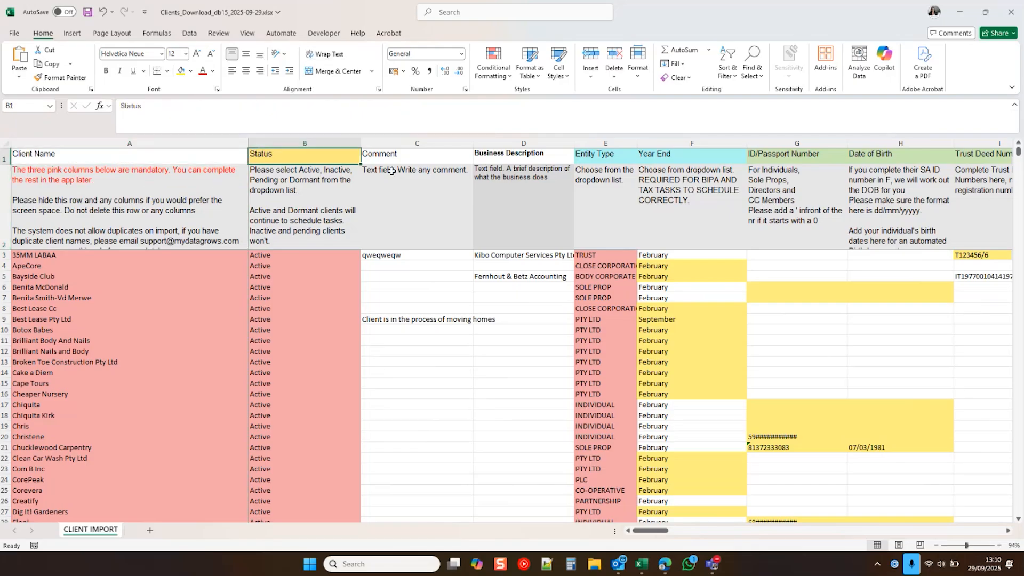
pyautogui.click(610, 155)
pyautogui.click(670, 153)
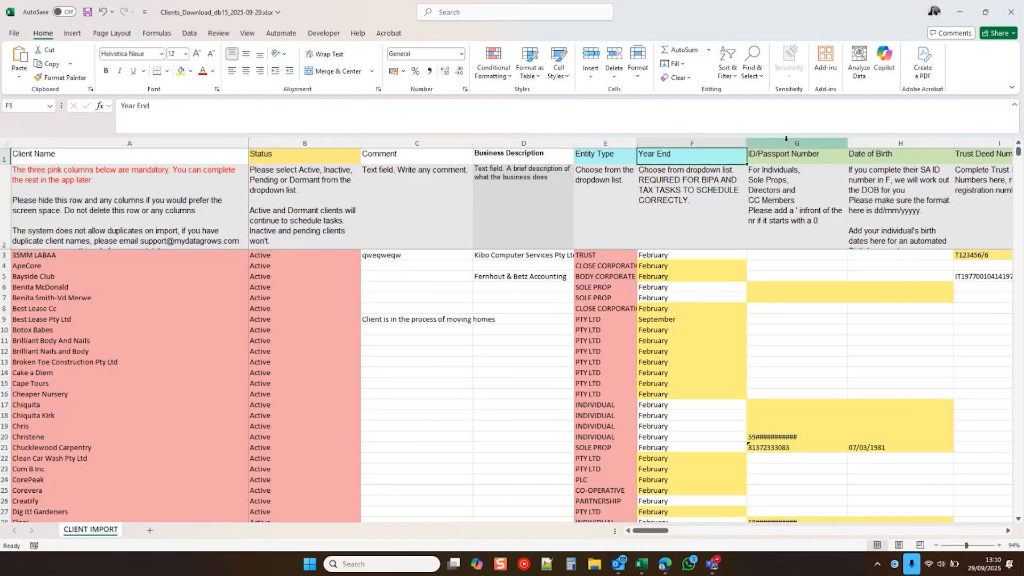
pyautogui.moveTo(653, 531); pyautogui.dragTo(817, 547)
pyautogui.moveTo(279, 251); pyautogui.dragTo(286, 249)
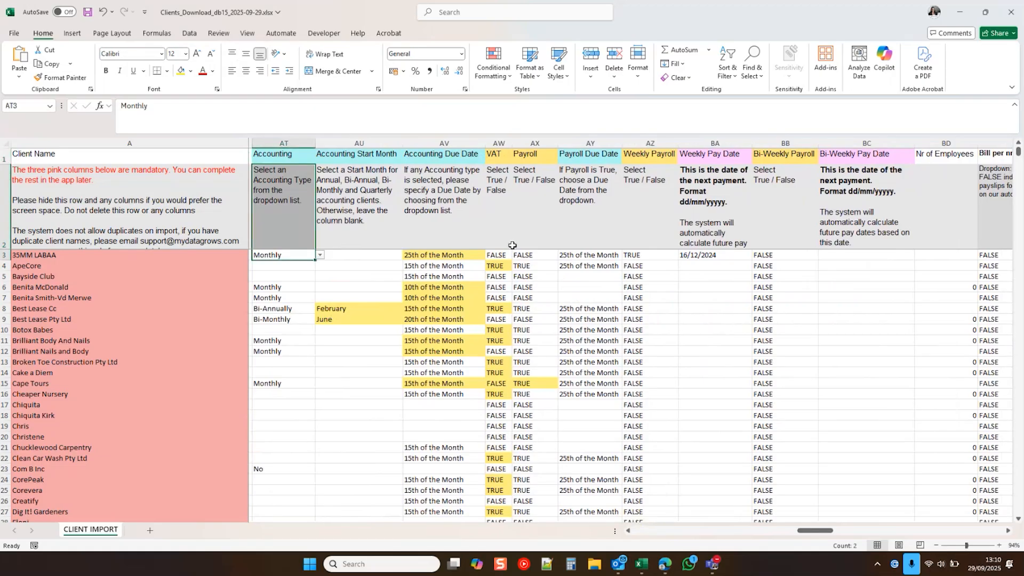
pyautogui.click(469, 254)
pyautogui.click(505, 255)
pyautogui.click(517, 255)
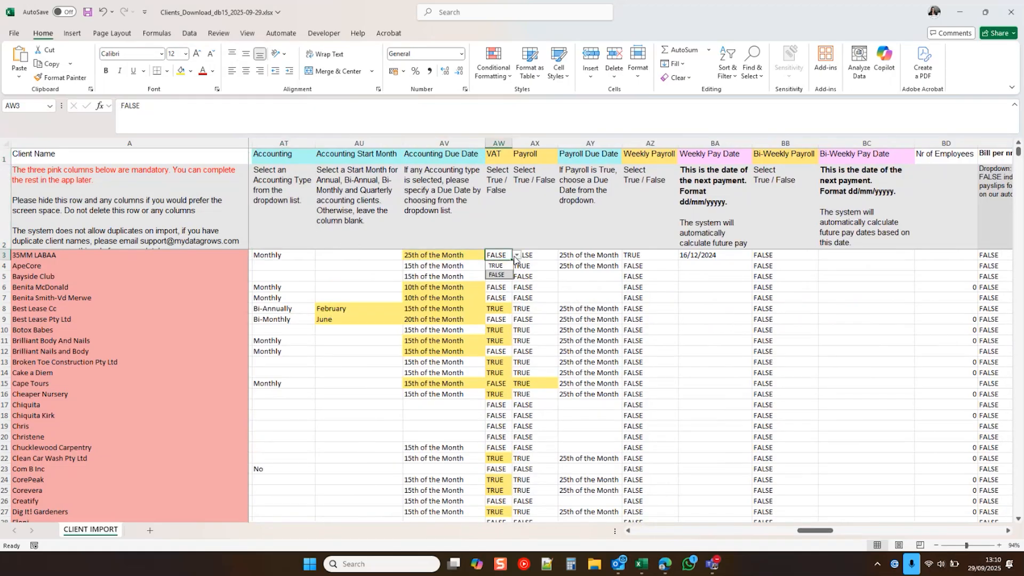
pyautogui.click(589, 255)
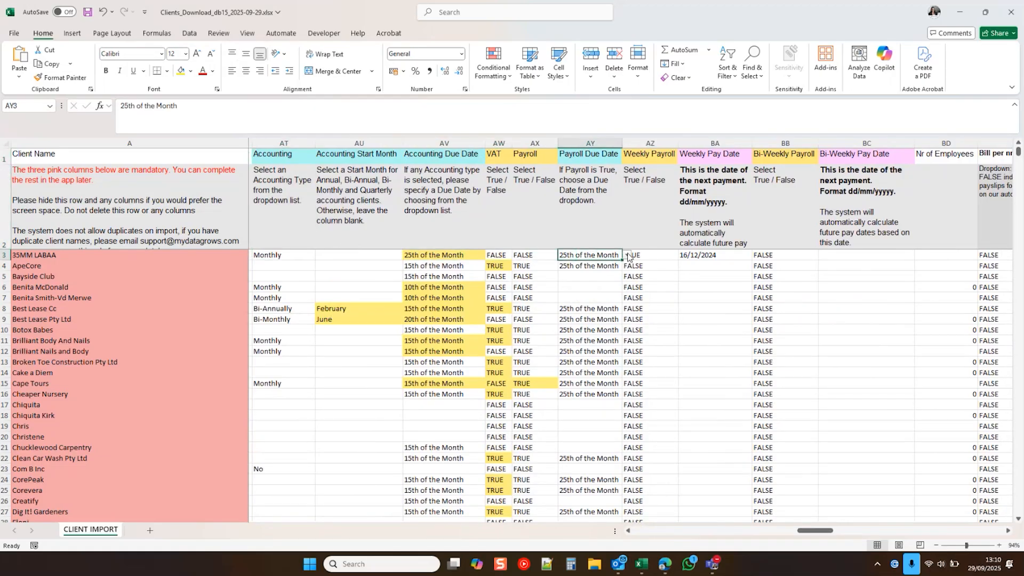
pyautogui.click(627, 255)
pyautogui.press('Escape')
pyautogui.moveTo(817, 533); pyautogui.dragTo(836, 538)
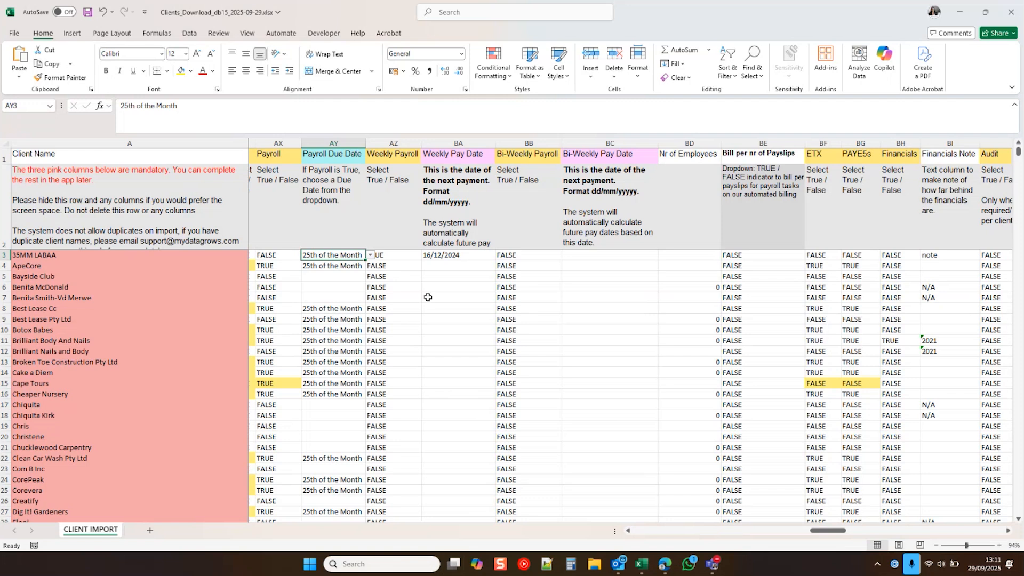
# Step: Save the workbook and, in the browser, replace Company B's Data Upload document with Clients_Download_db15_2025-09-29.xlsx
pyautogui.click(88, 12)
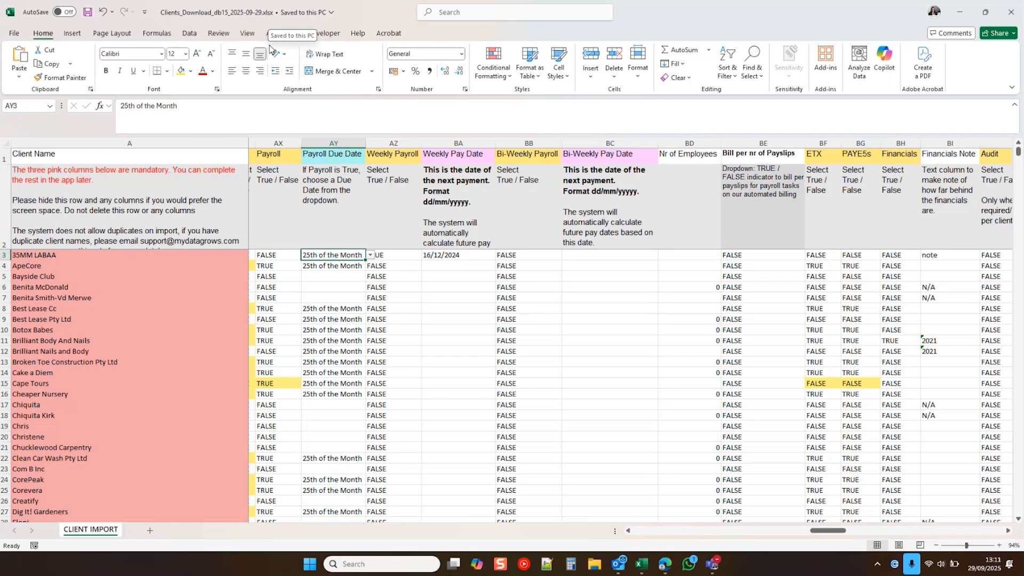
pyautogui.click(664, 564)
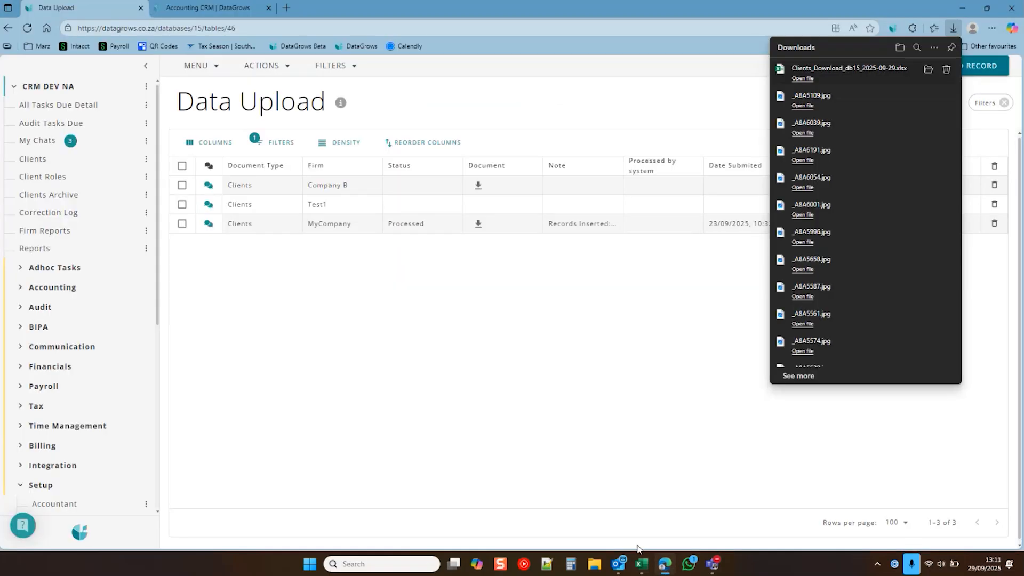
pyautogui.click(376, 185)
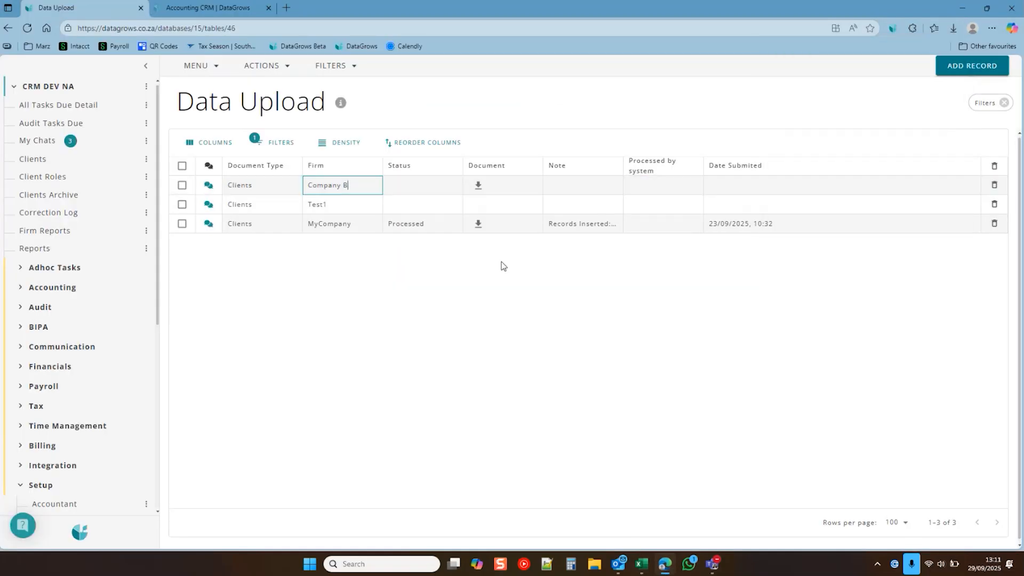
pyautogui.click(987, 231)
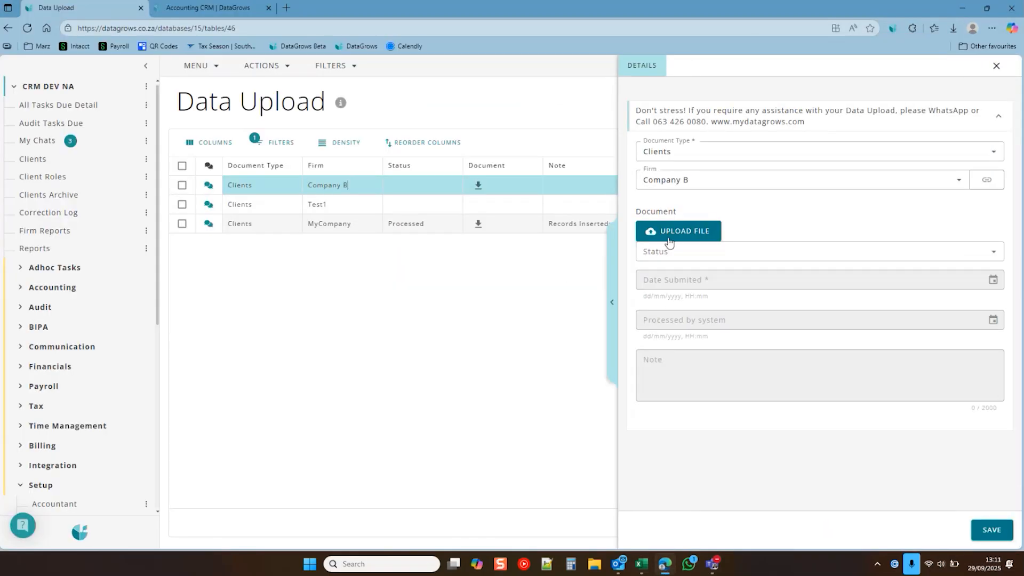
pyautogui.click(662, 237)
# Step: Set the status of Company B's Clients upload to Submit and save the record
pyautogui.click(738, 259)
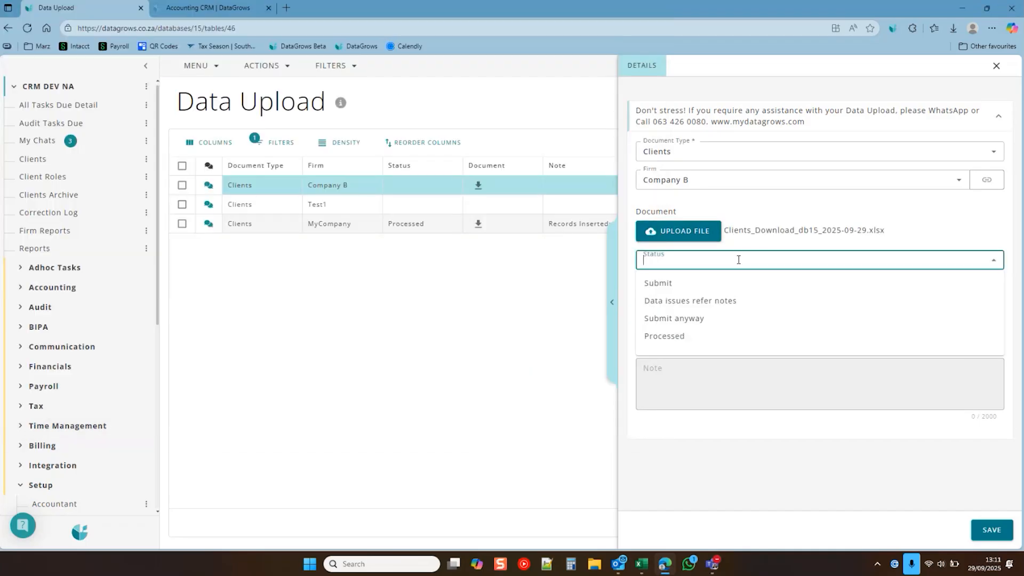
pyautogui.click(681, 284)
pyautogui.click(976, 536)
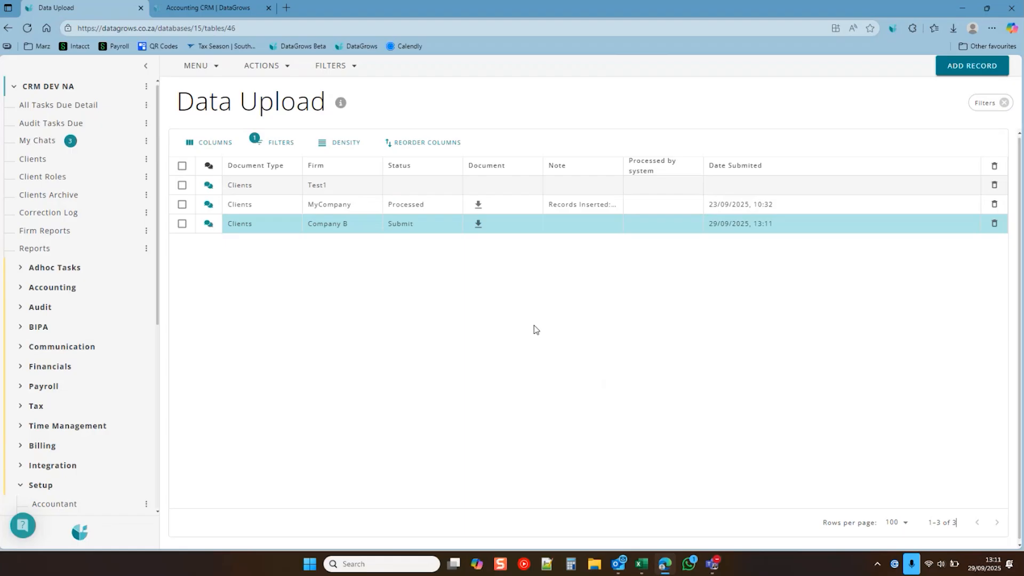
# Step: Reload the Data Upload page and review the processing note of Company B's upload record
pyautogui.click(28, 29)
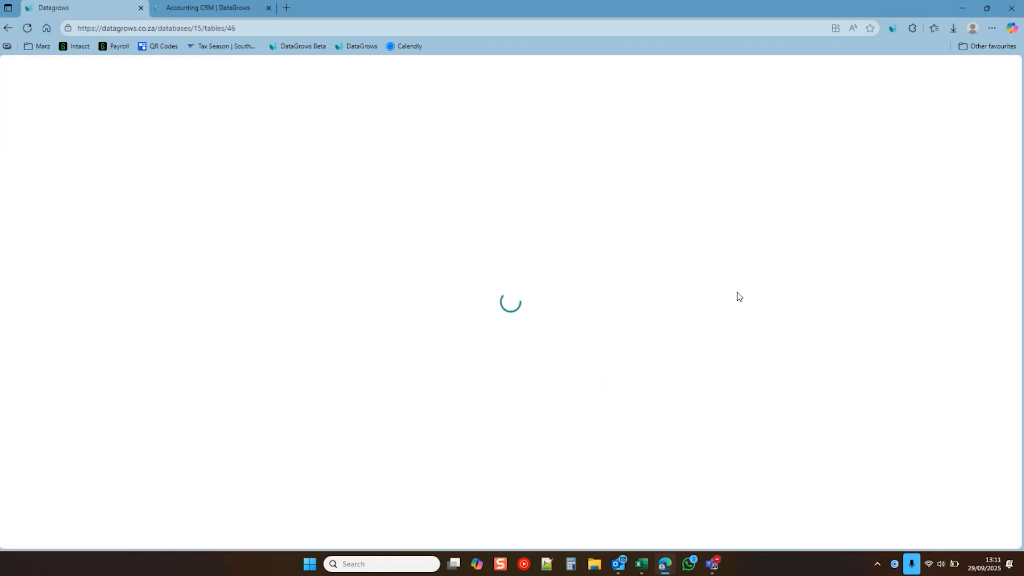
pyautogui.click(606, 223)
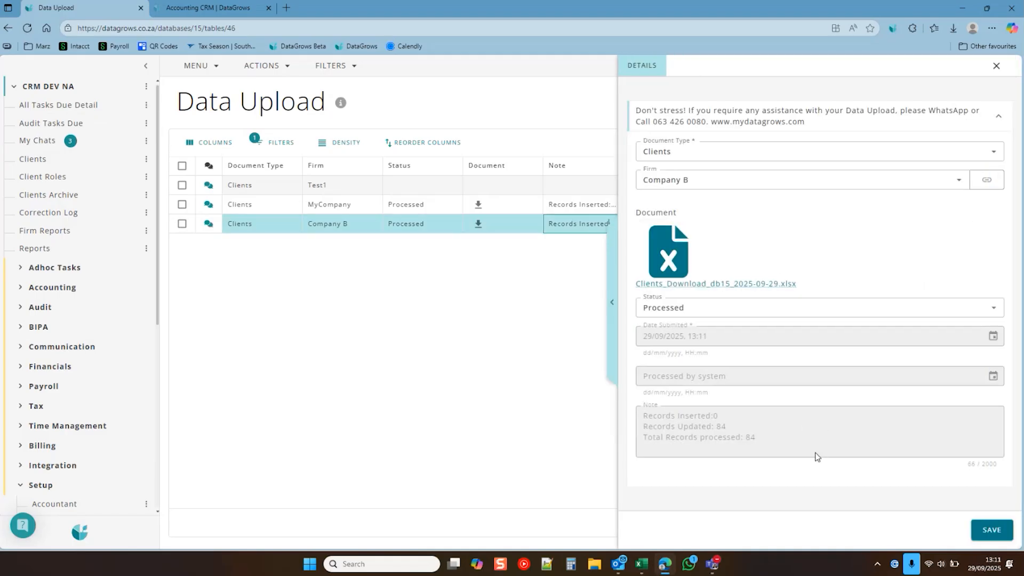
pyautogui.click(996, 65)
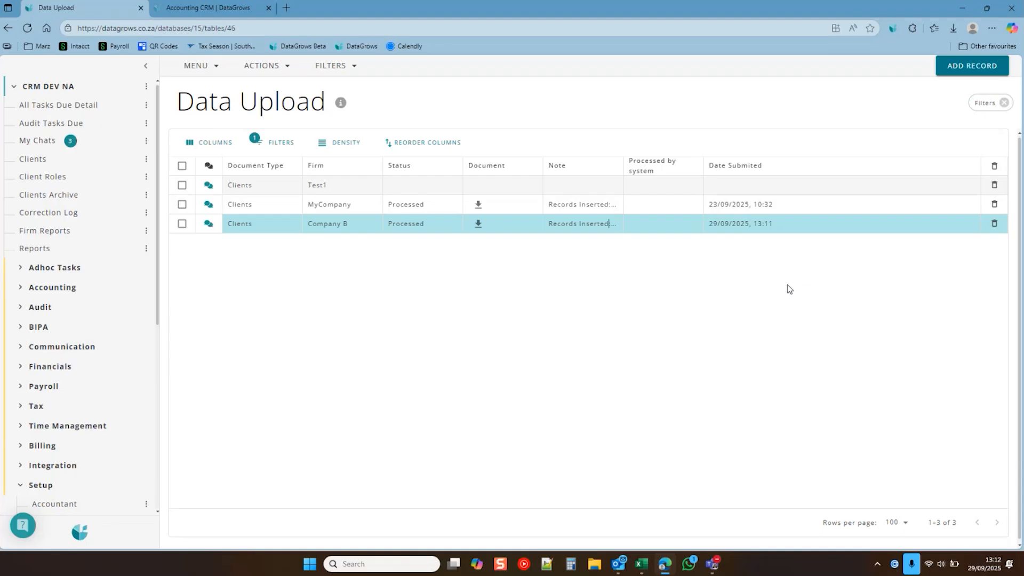
# Step: Open All Tasks Due Detail and expand the Accounting, Audit, BIPA and Financials table groups
pyautogui.click(48, 107)
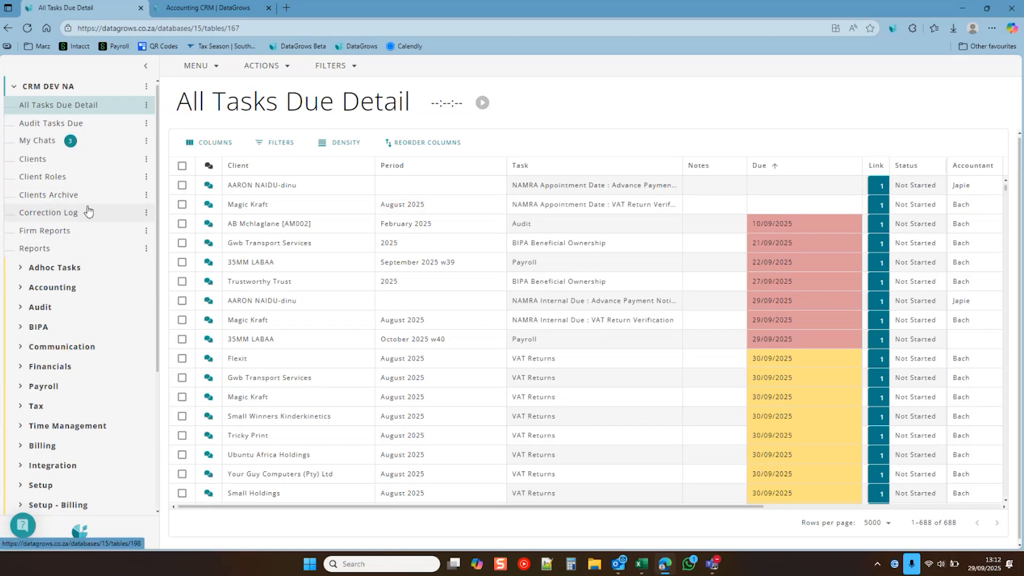
pyautogui.scroll(-2, 72, 416)
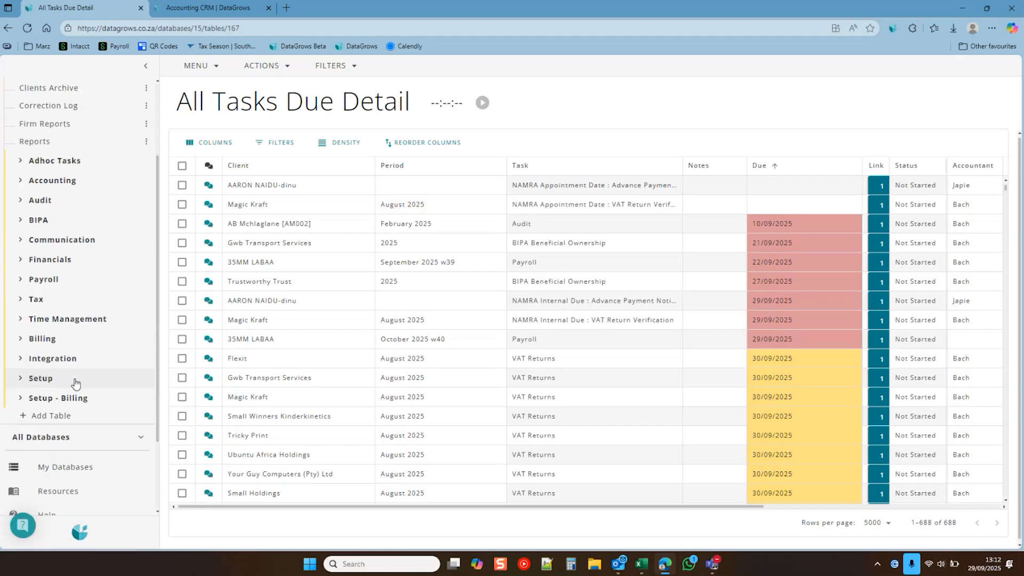
pyautogui.click(52, 180)
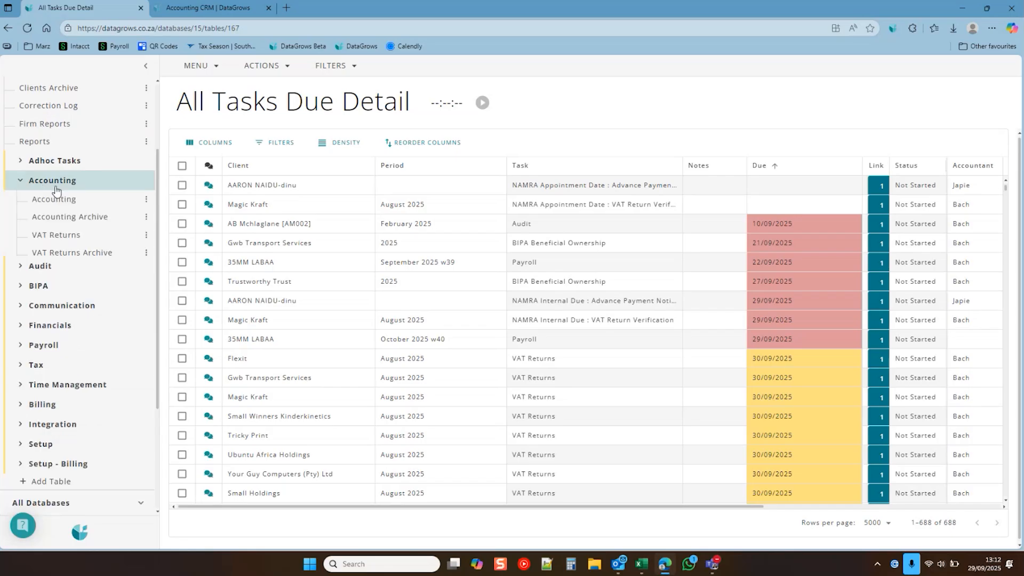
pyautogui.click(96, 270)
pyautogui.click(38, 399)
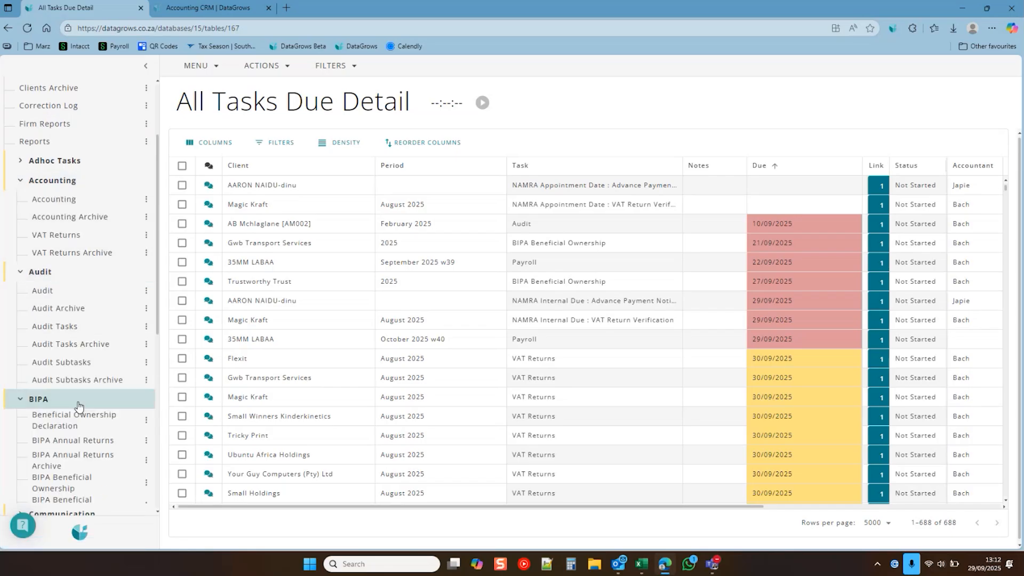
pyautogui.scroll(-2, 80, 397)
pyautogui.scroll(-2, 88, 356)
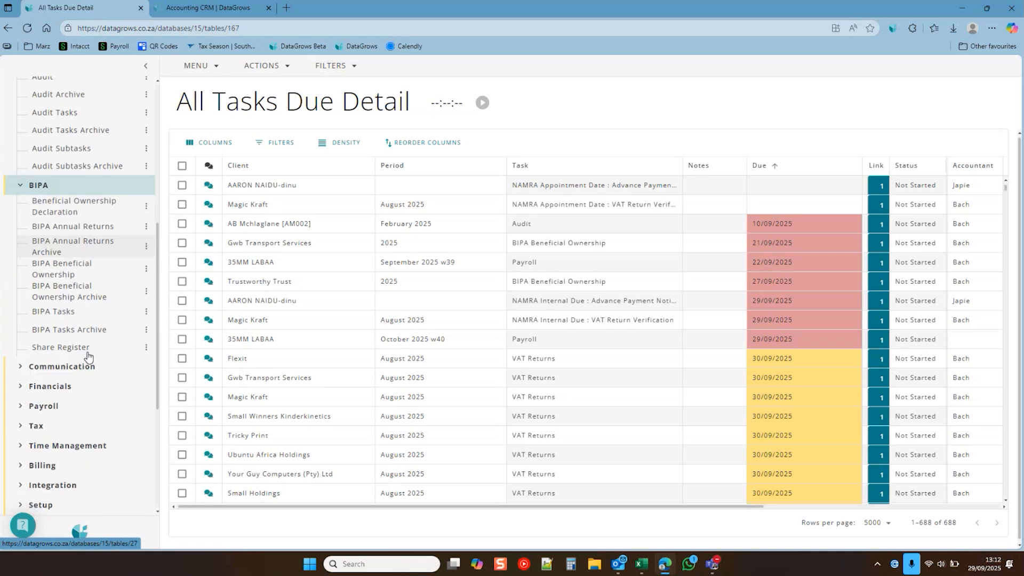
pyautogui.click(82, 387)
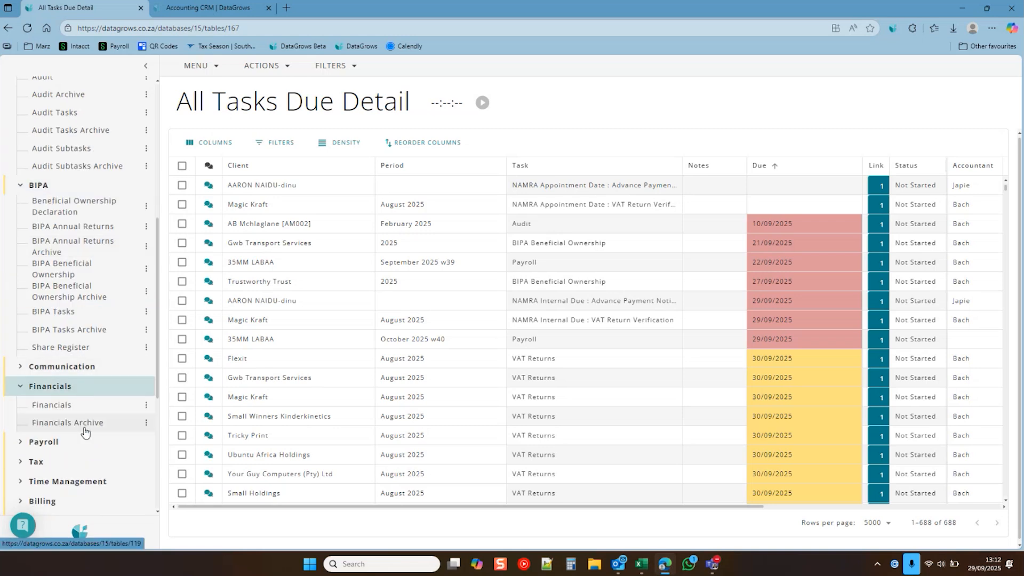
pyautogui.scroll(4, 96, 396)
pyautogui.scroll(2, 88, 352)
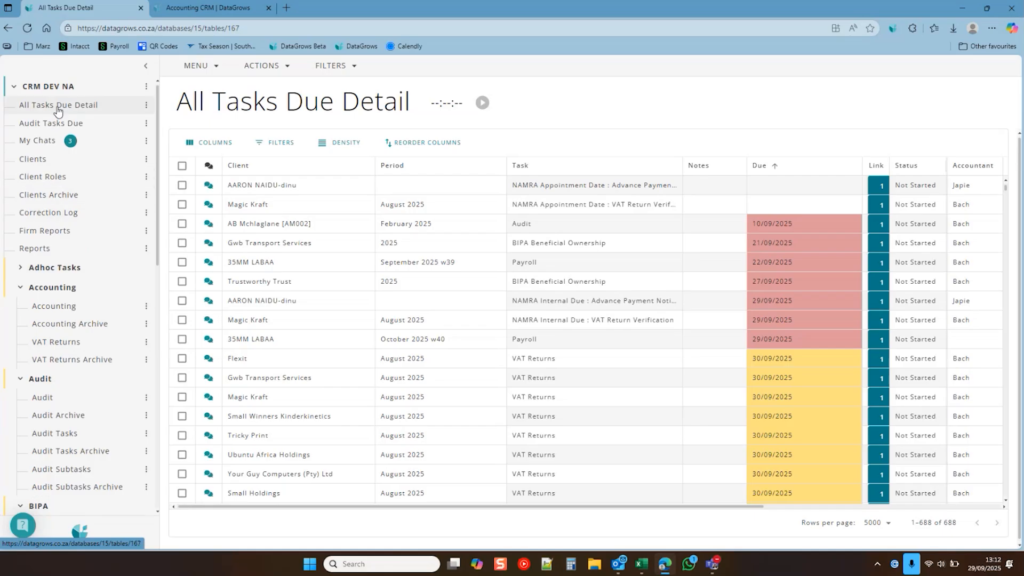
# Step: Unpin the Client and Period columns in the All Tasks Due Detail table
pyautogui.click(80, 105)
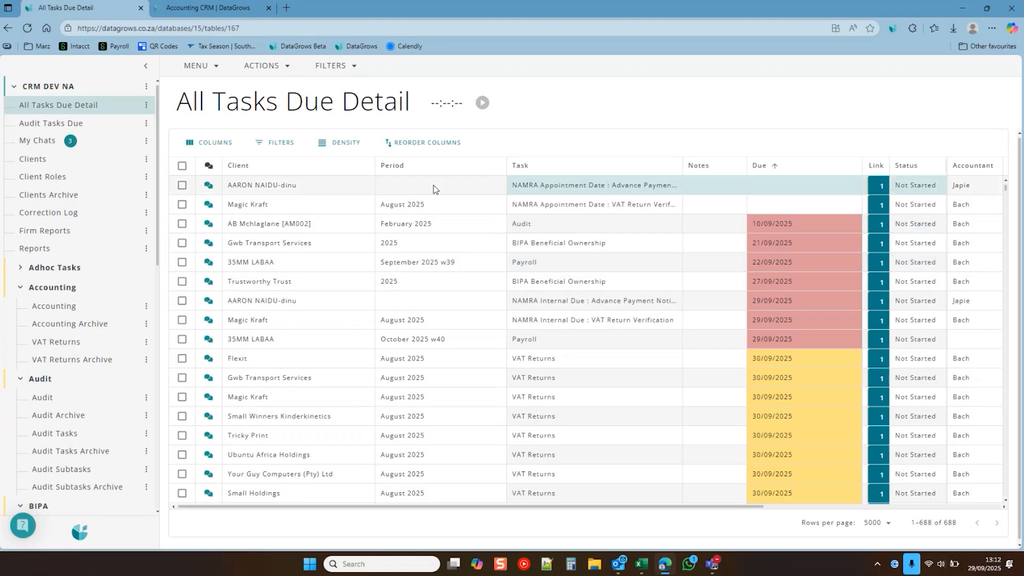
pyautogui.click(366, 165)
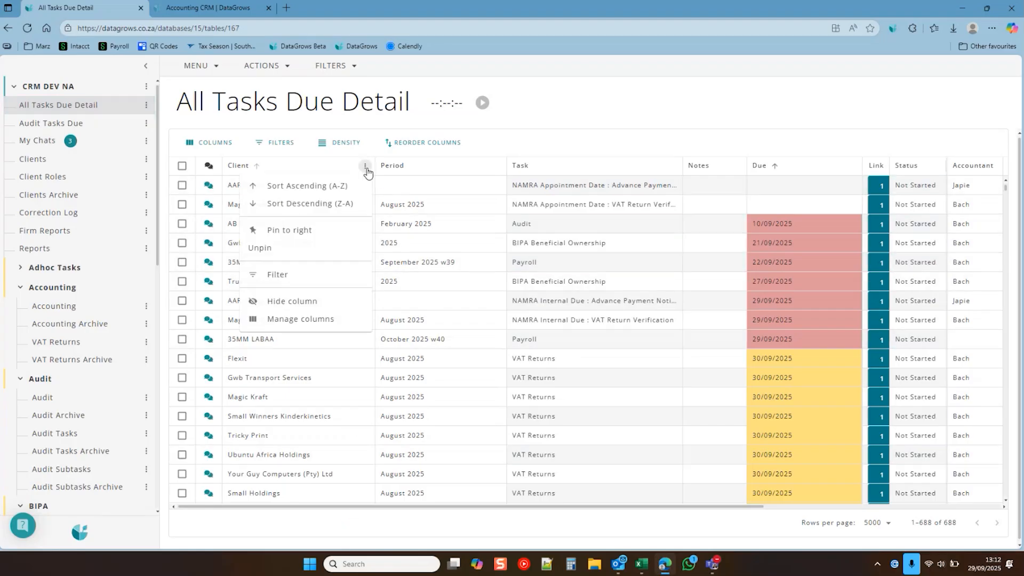
pyautogui.click(304, 245)
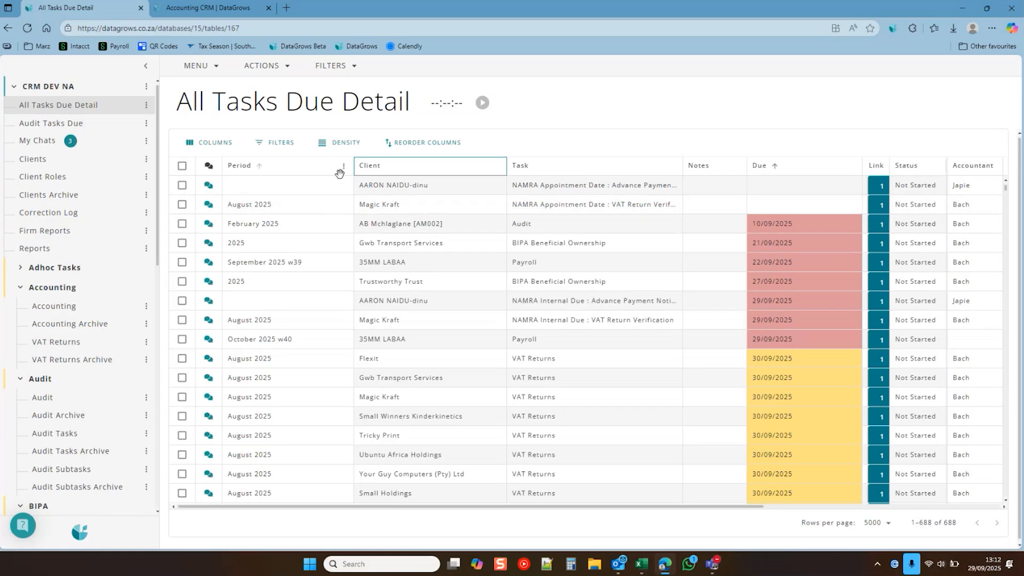
pyautogui.click(343, 166)
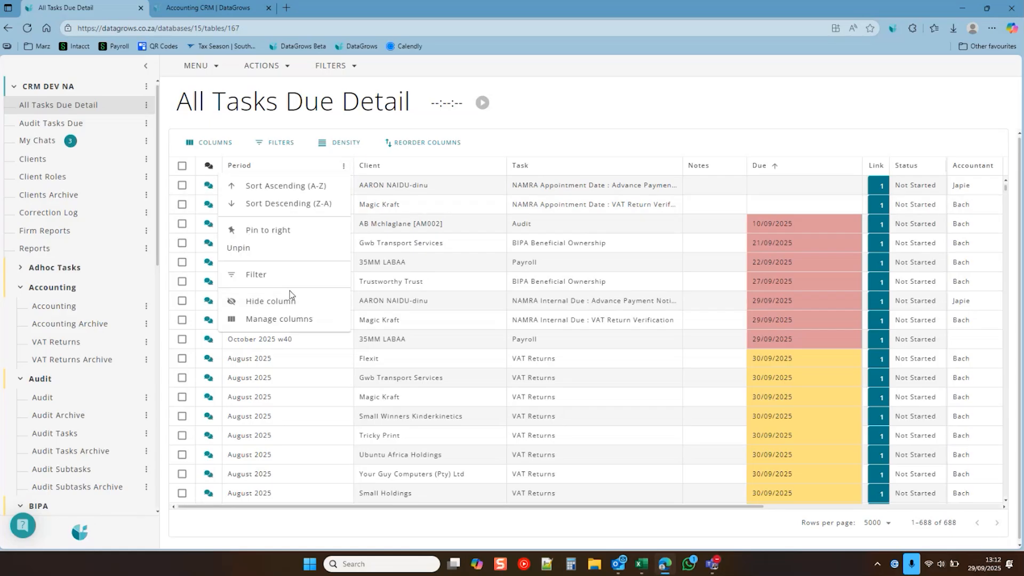
pyautogui.click(291, 247)
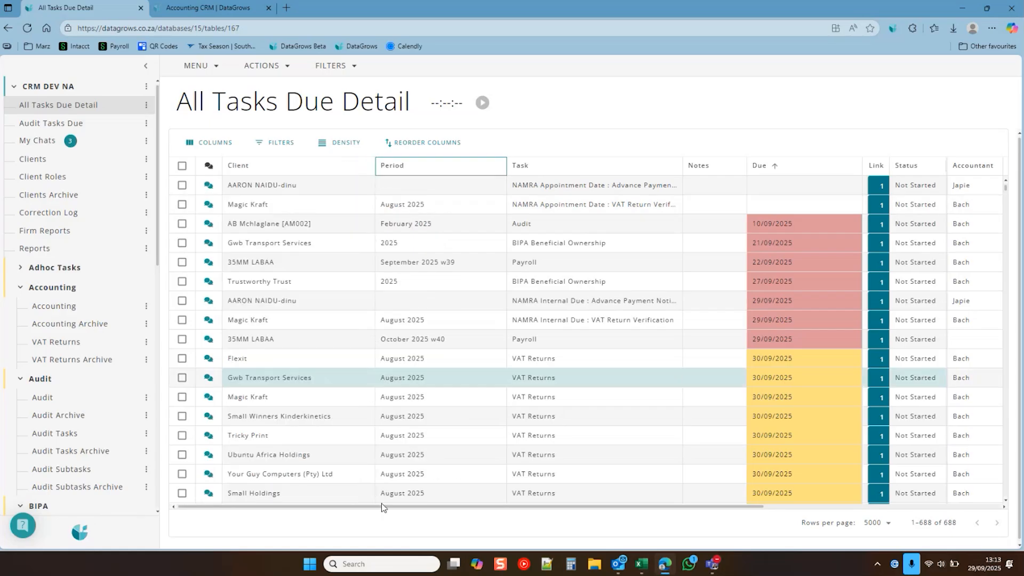
# Step: Pin the Client column to the left of the task table and check it against the columns further along
pyautogui.moveTo(382, 506); pyautogui.dragTo(619, 506)
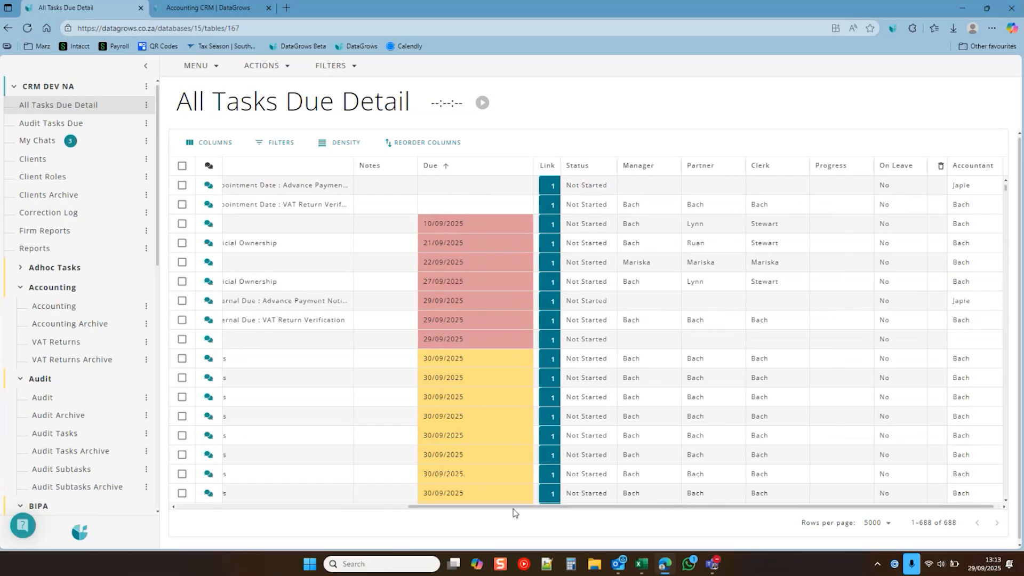
pyautogui.moveTo(515, 513); pyautogui.dragTo(308, 496)
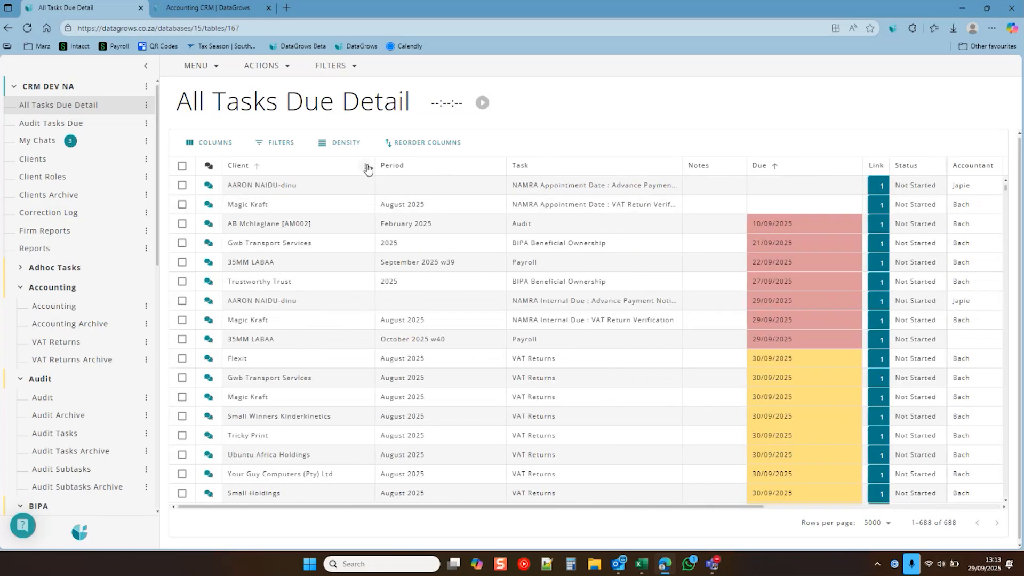
pyautogui.click(367, 168)
pyautogui.click(332, 231)
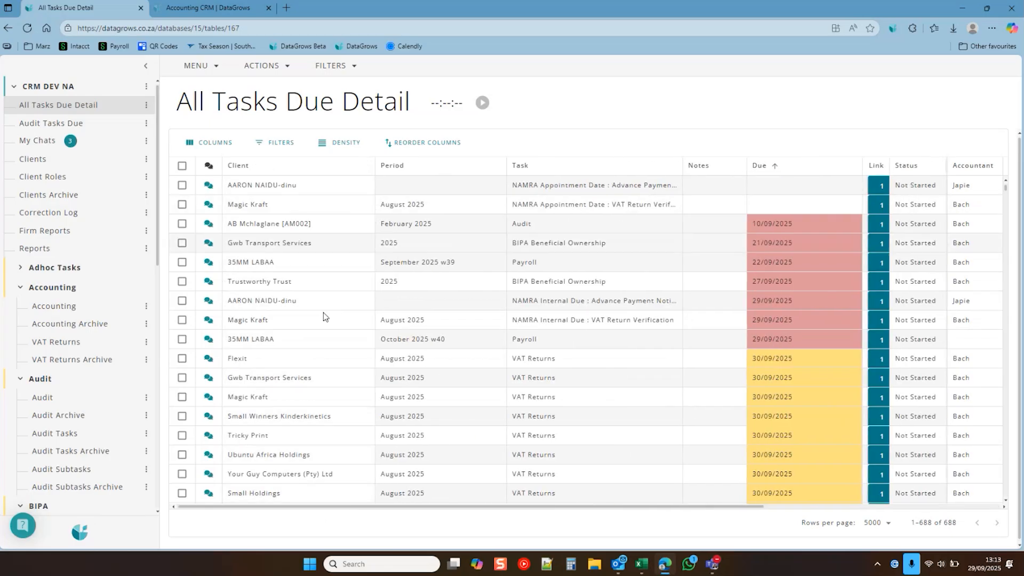
pyautogui.moveTo(283, 512); pyautogui.dragTo(407, 512)
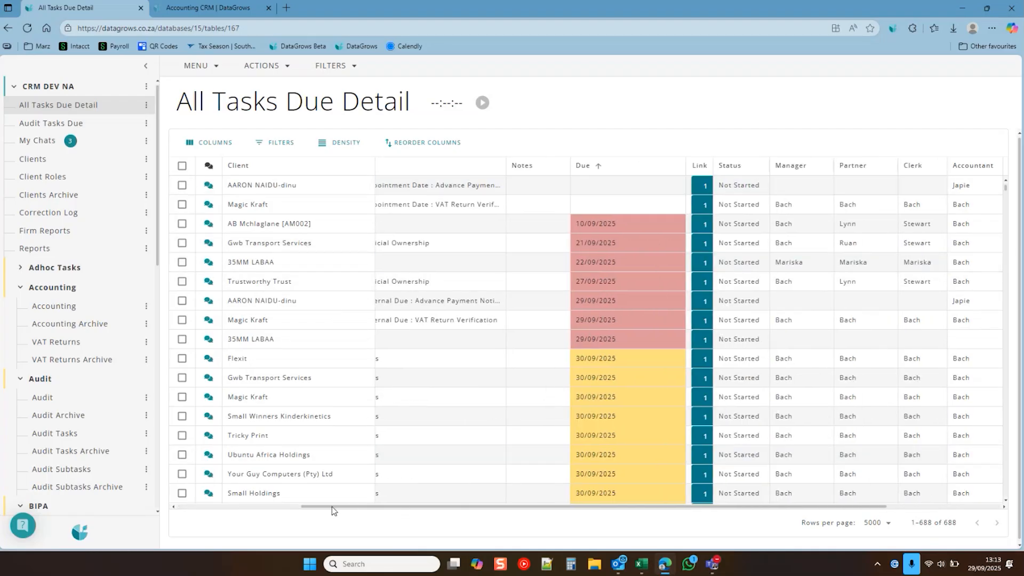
# Step: Pin the Accountant column to the left of the All Tasks Due Detail table, next to Client
pyautogui.moveTo(332, 508); pyautogui.dragTo(427, 506)
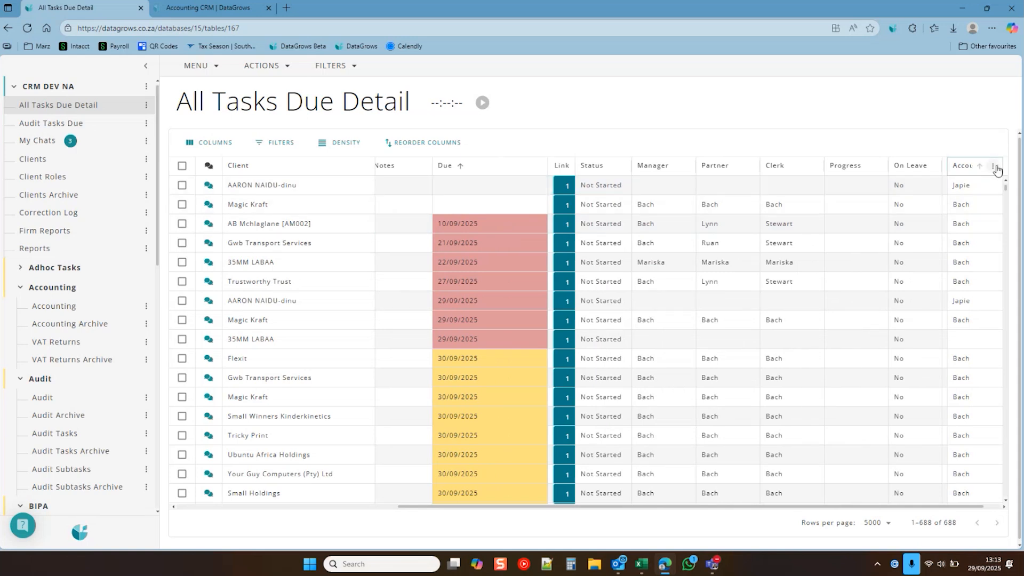
pyautogui.click(995, 166)
pyautogui.click(923, 229)
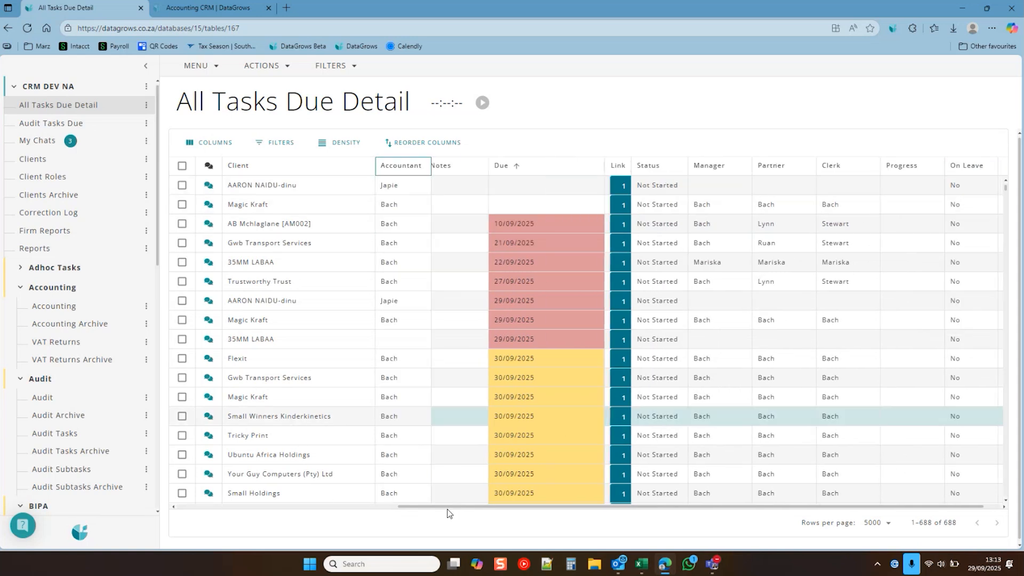
# Step: Pin the Due column to the left as well and check the pinned columns against the rest of the table
pyautogui.moveTo(454, 508); pyautogui.dragTo(193, 498)
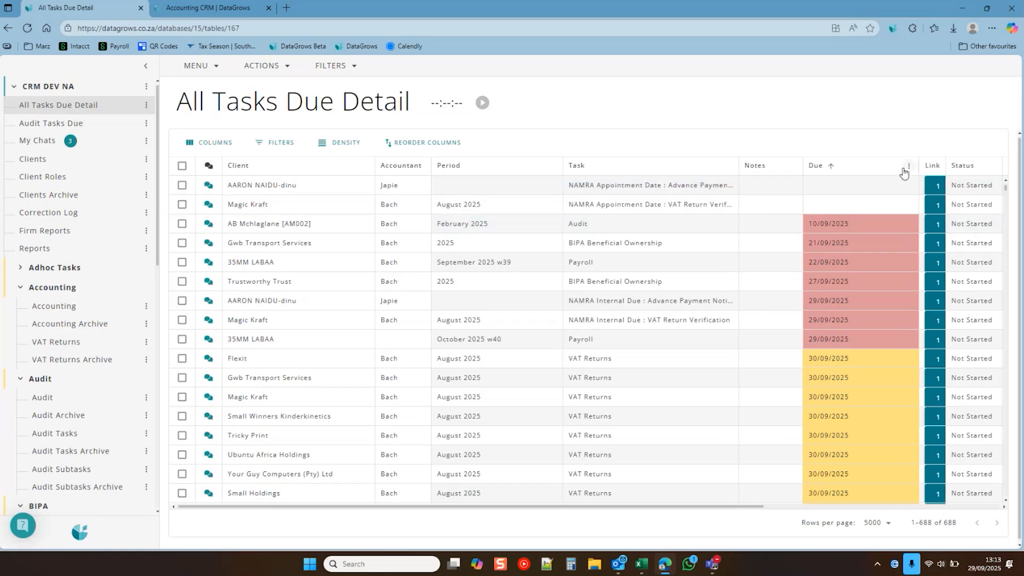
pyautogui.click(908, 166)
pyautogui.click(877, 239)
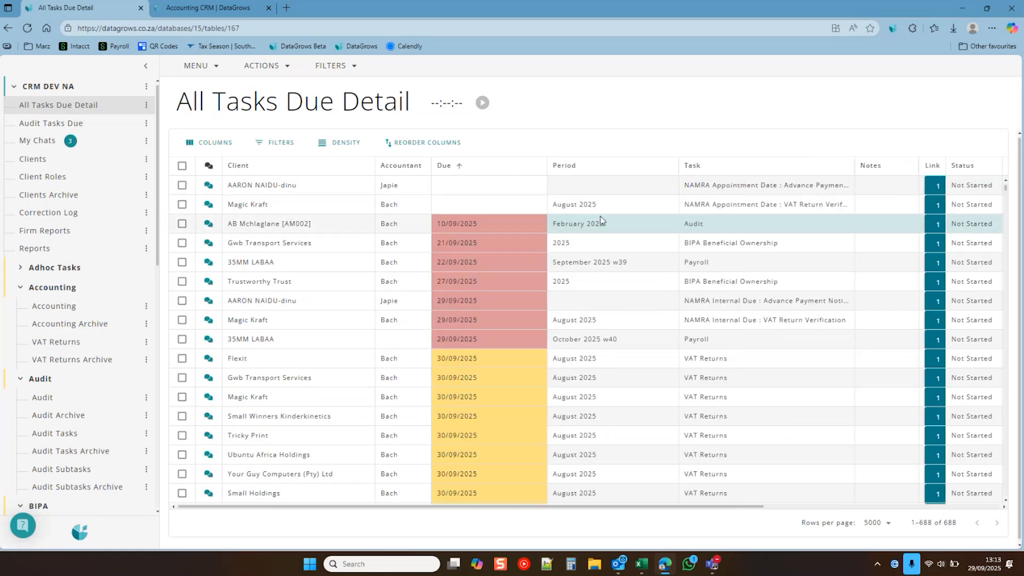
pyautogui.moveTo(411, 508); pyautogui.dragTo(736, 518)
pyautogui.moveTo(666, 519); pyautogui.dragTo(403, 511)
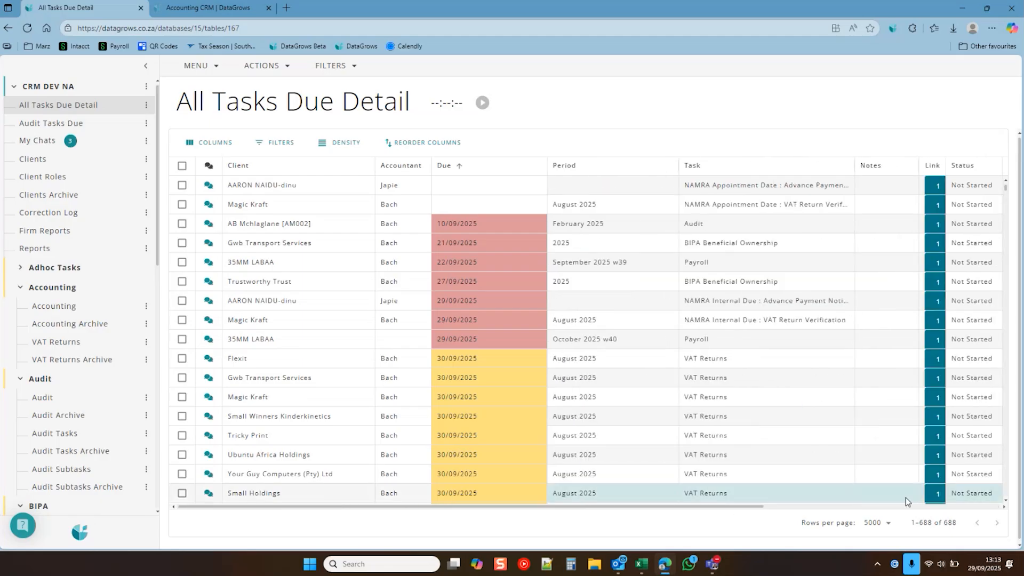
# Step: Set the task table to show 50 rows per page and check the other page sizes offered
pyautogui.click(882, 524)
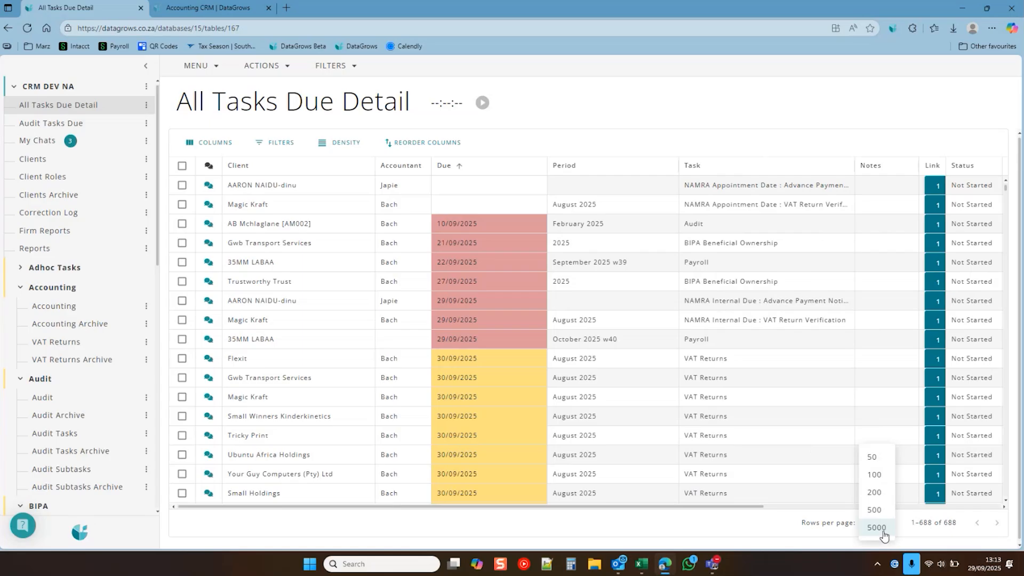
pyautogui.click(880, 462)
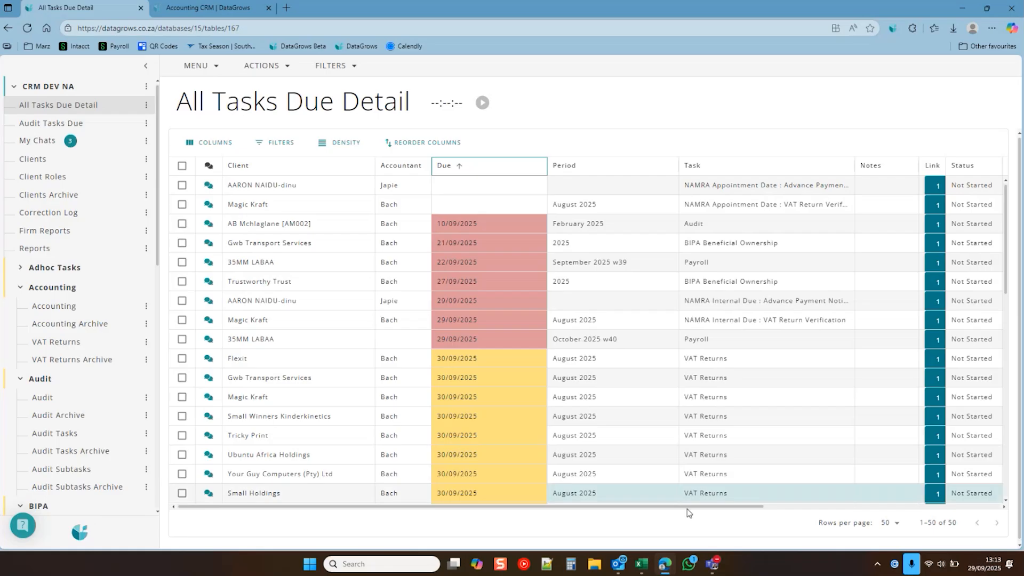
pyautogui.click(889, 522)
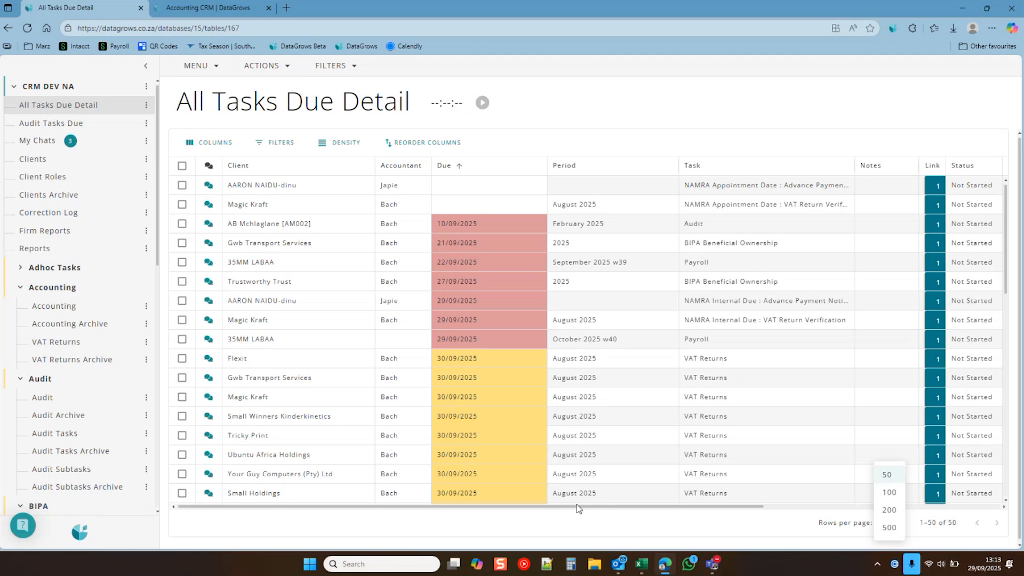
pyautogui.click(612, 524)
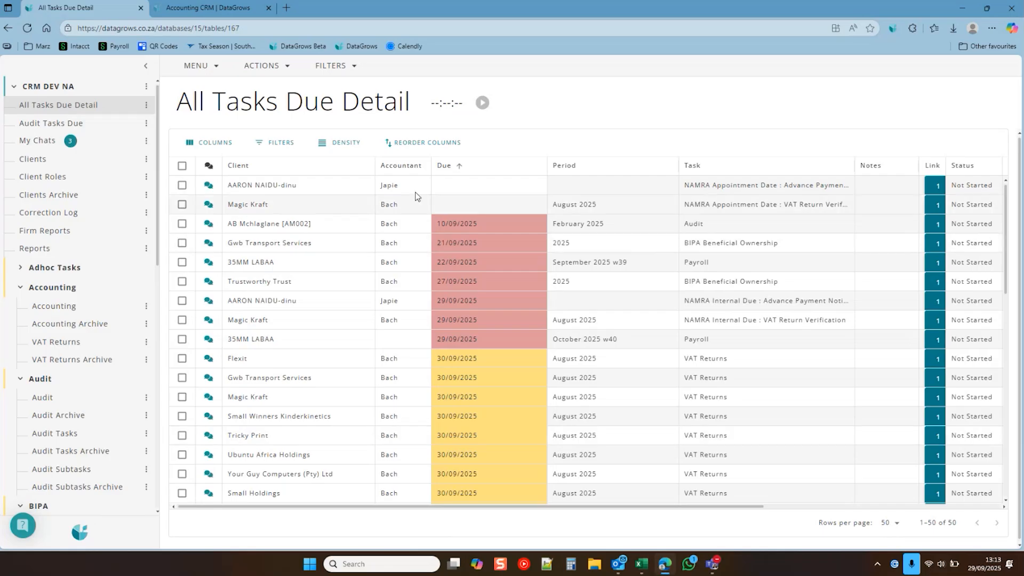
# Step: Reorder the columns so Clerk, Partner and Progress follow Accountant and On Leave follows Due, and save the order
pyautogui.click(413, 143)
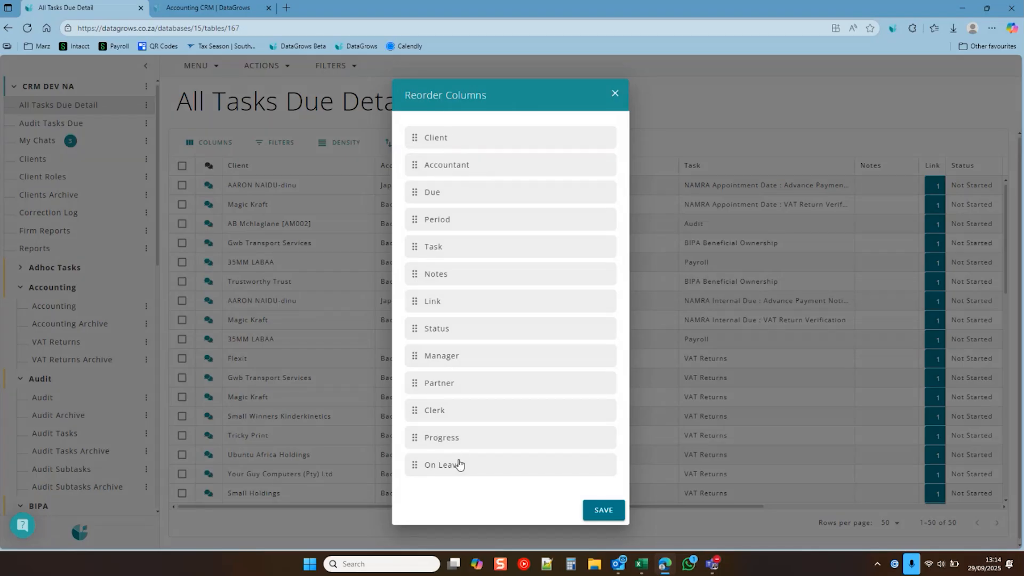
pyautogui.moveTo(457, 466); pyautogui.dragTo(471, 219)
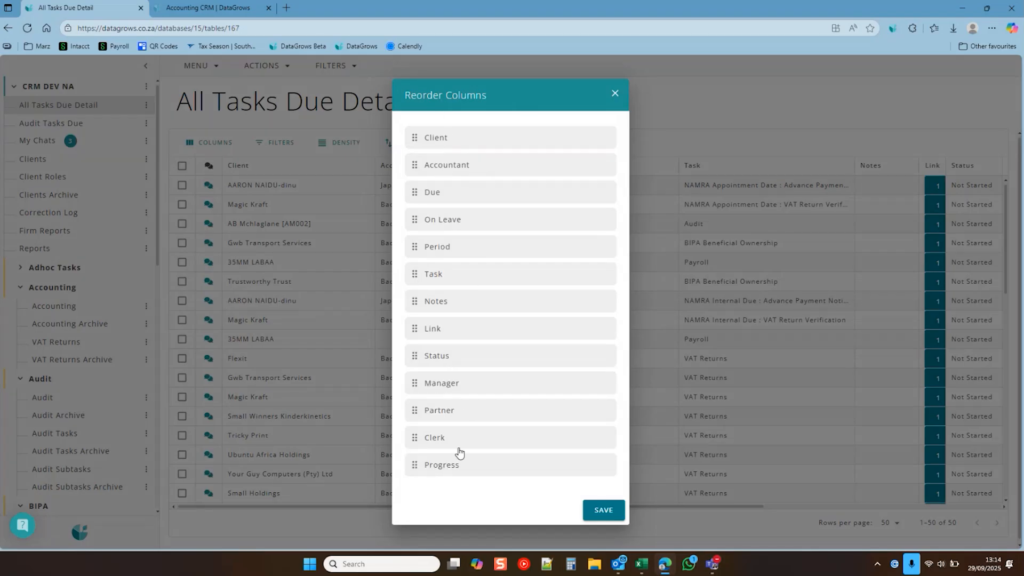
pyautogui.moveTo(459, 441); pyautogui.dragTo(467, 191)
pyautogui.moveTo(473, 446); pyautogui.dragTo(467, 219)
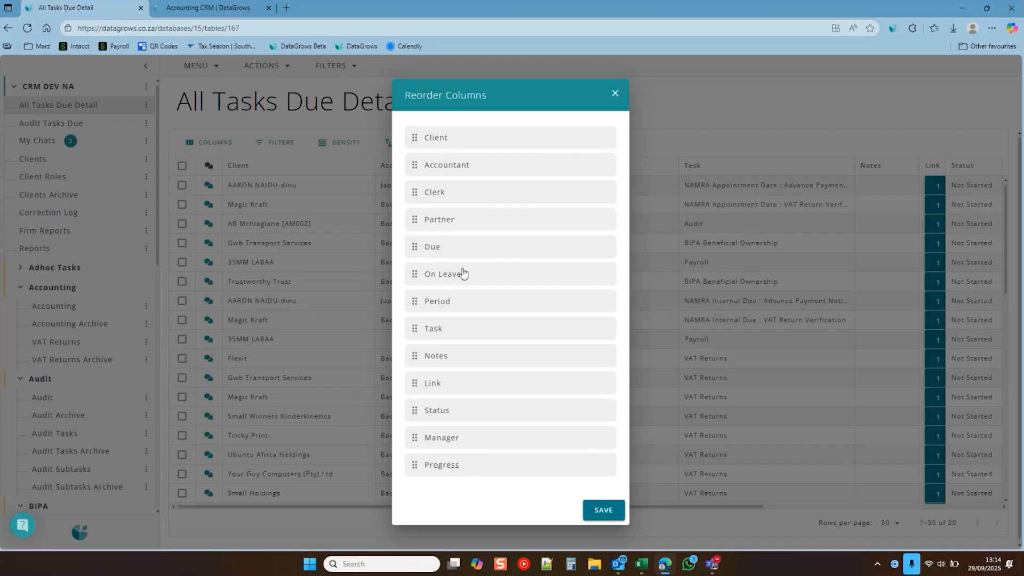
pyautogui.moveTo(462, 463); pyautogui.dragTo(467, 246)
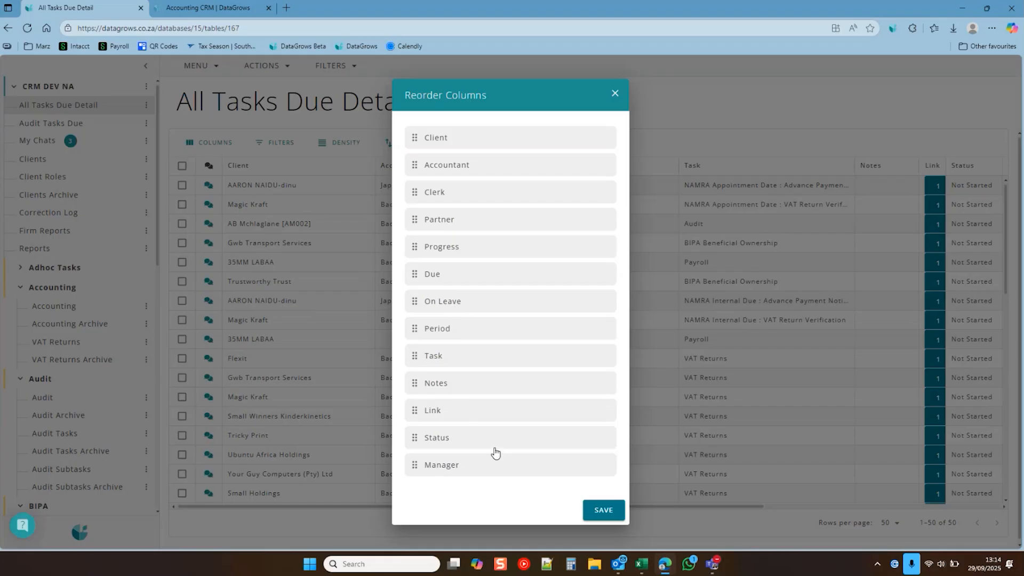
pyautogui.click(600, 511)
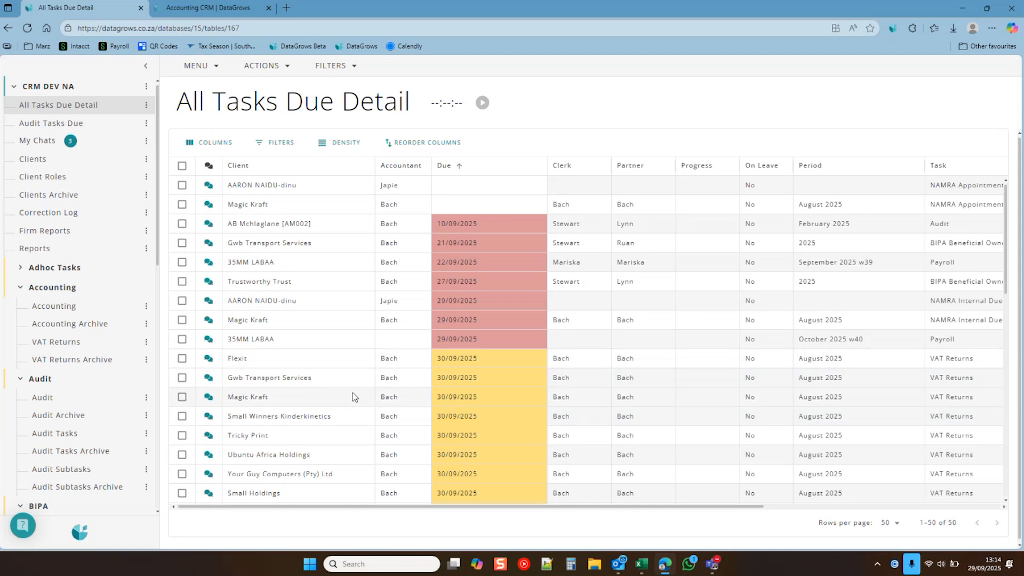
# Step: Hide the Actions, Manager, Status and Link columns in the task table
pyautogui.click(210, 143)
pyautogui.scroll(-2, 194, 304)
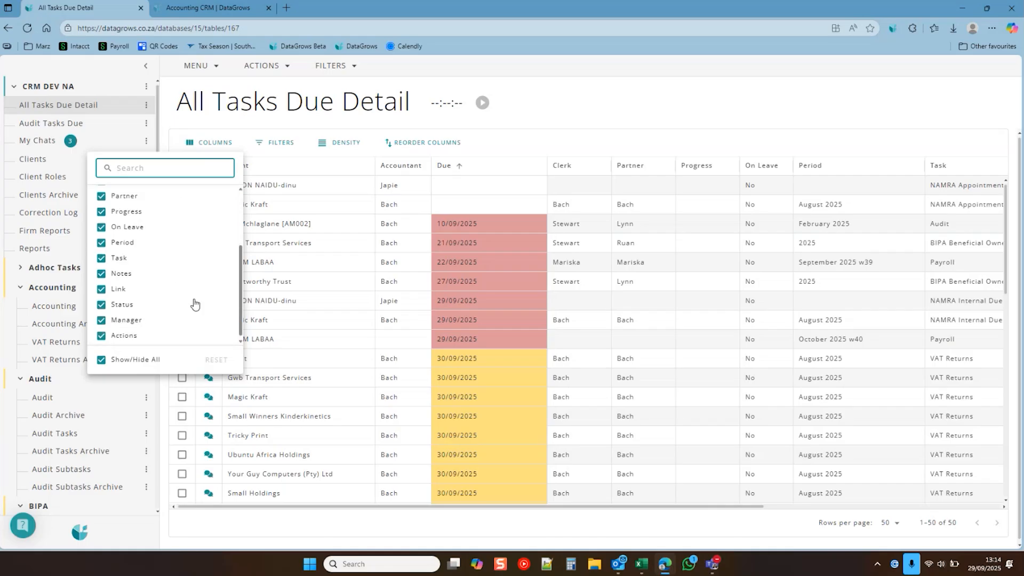
pyautogui.scroll(2, 205, 315)
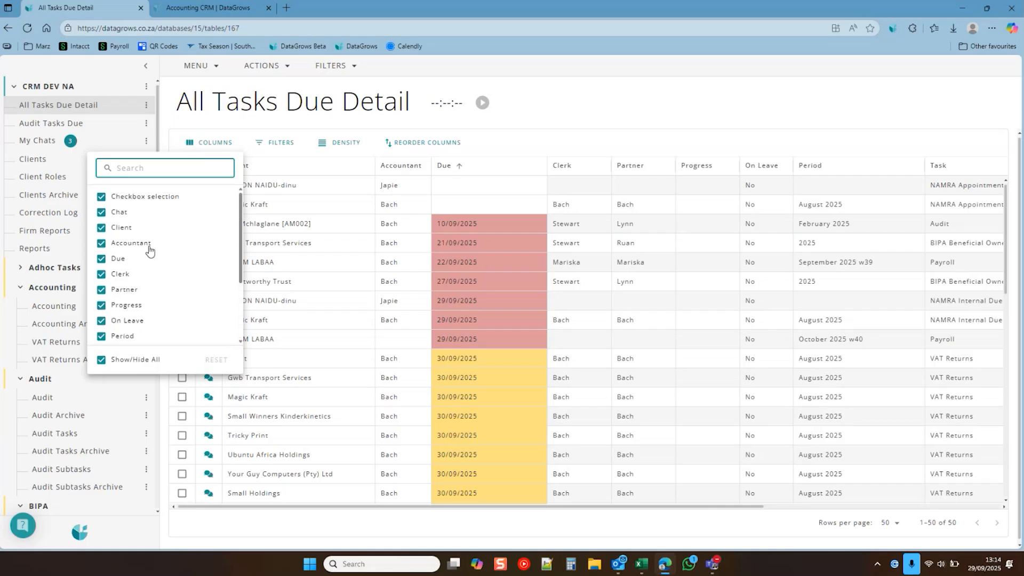
pyautogui.scroll(-2, 153, 247)
pyautogui.click(102, 334)
pyautogui.click(102, 319)
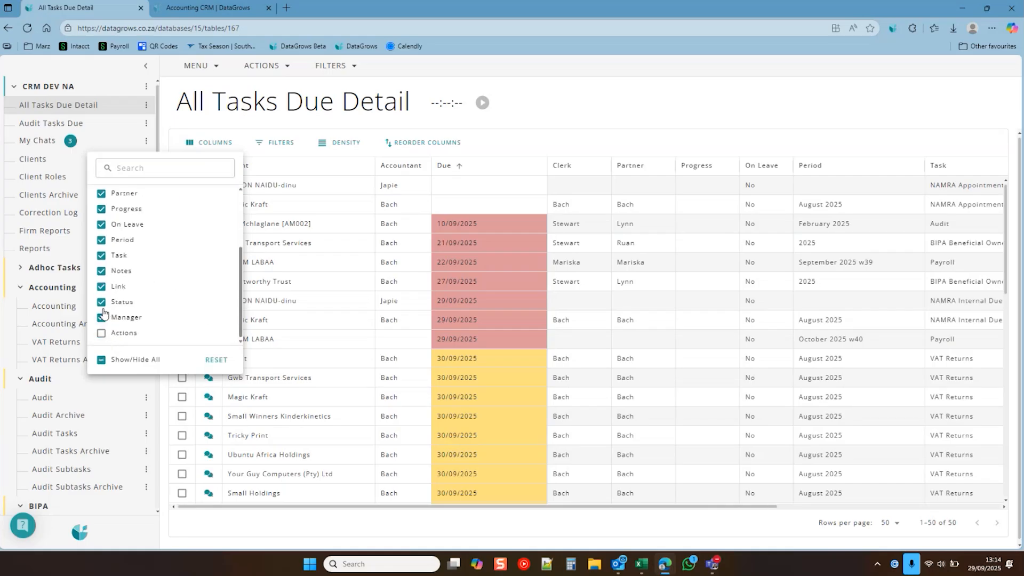
pyautogui.click(101, 303)
pyautogui.click(102, 288)
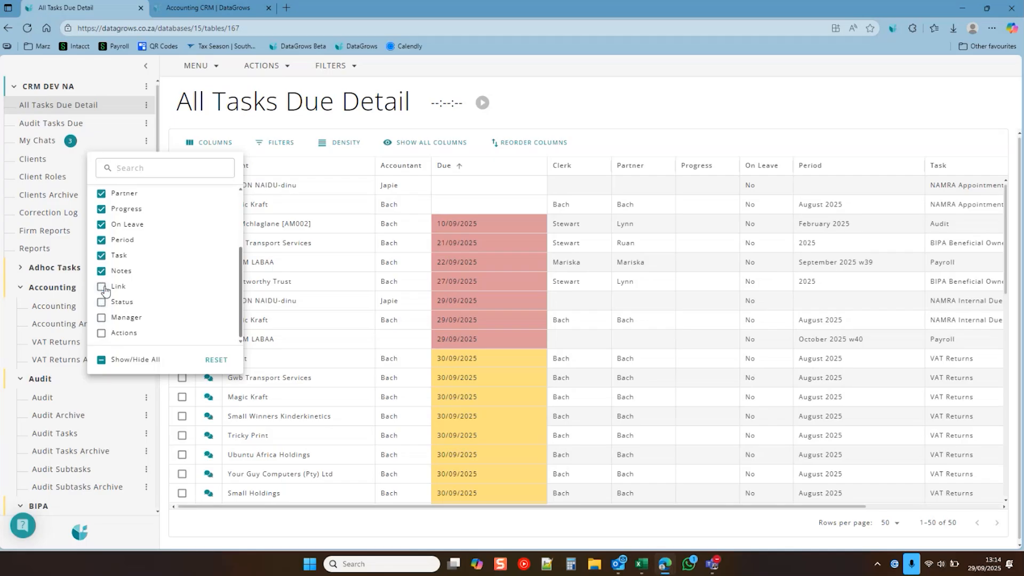
pyautogui.click(584, 102)
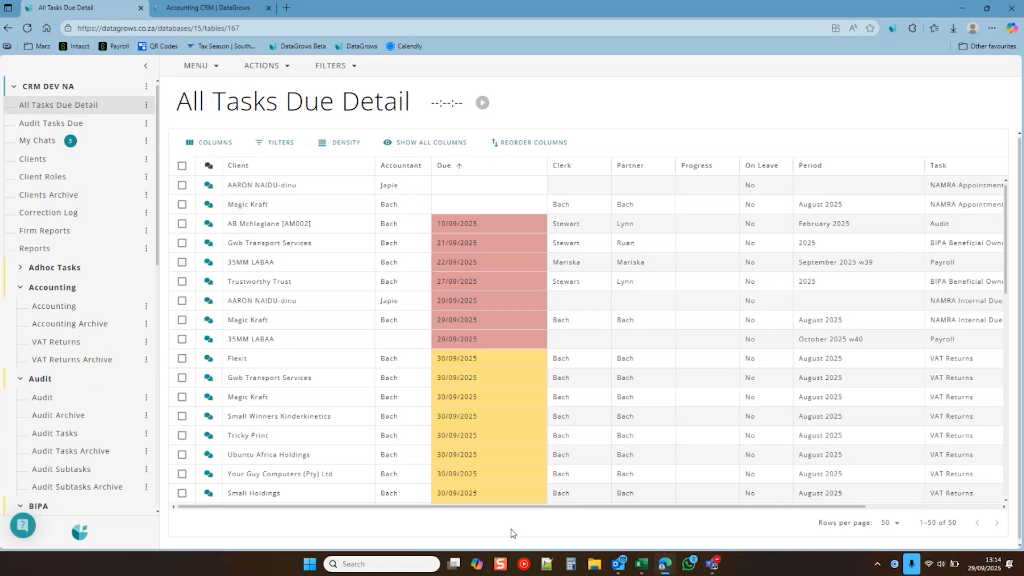
pyautogui.moveTo(571, 506); pyautogui.dragTo(544, 504)
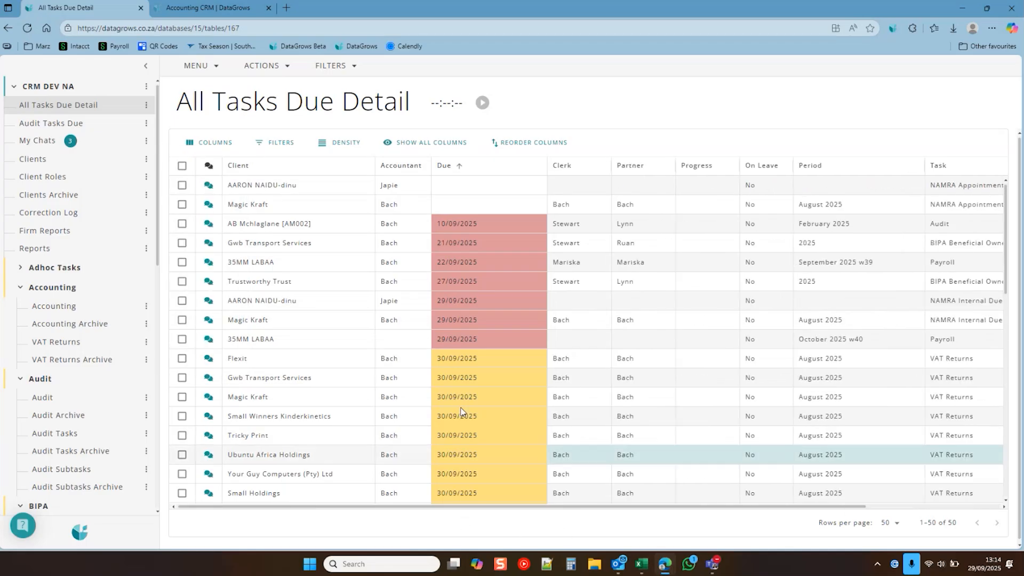
# Step: Show all columns of the task table temporarily, look through them, and hide the deselected ones again
pyautogui.click(424, 143)
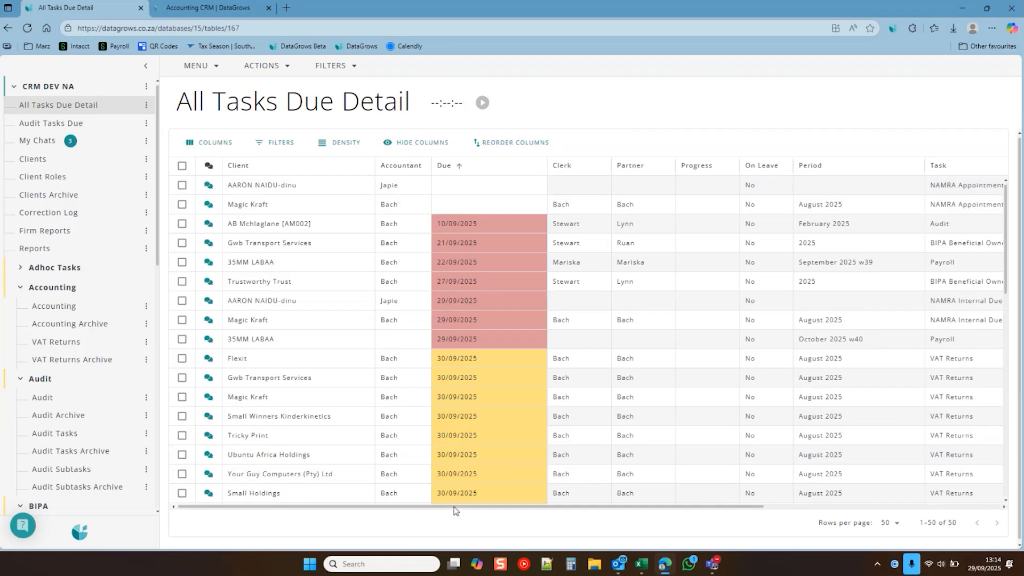
pyautogui.moveTo(455, 507); pyautogui.dragTo(712, 511)
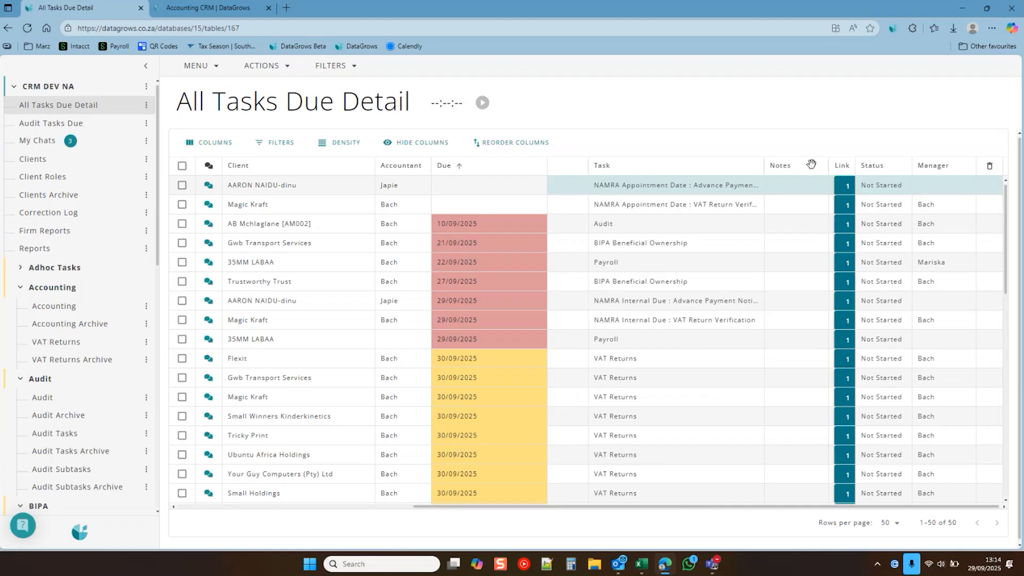
pyautogui.click(411, 143)
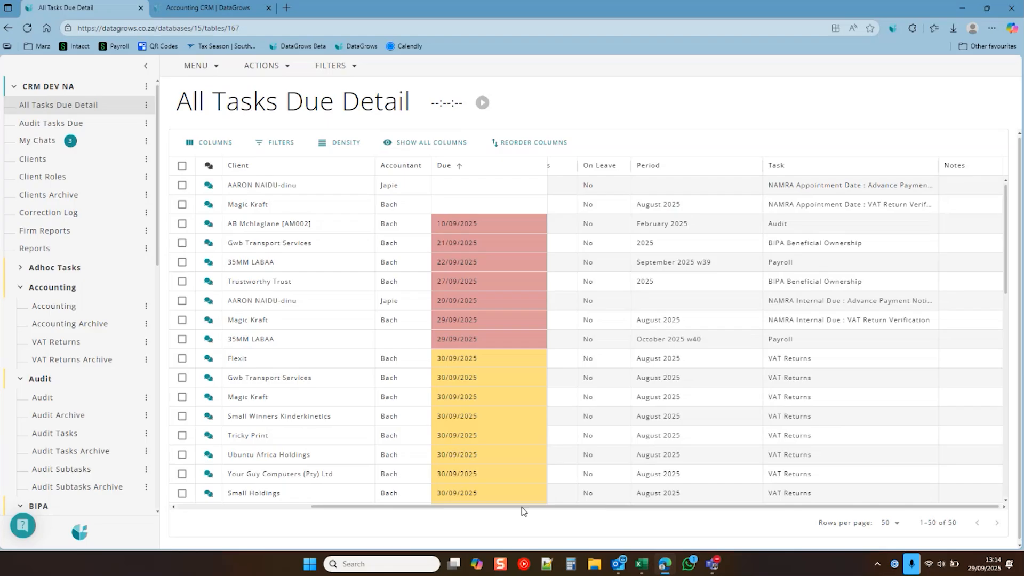
pyautogui.moveTo(521, 508); pyautogui.dragTo(387, 507)
# Step: Review which columns are switched on and off in the task table's column visibility list
pyautogui.click(210, 144)
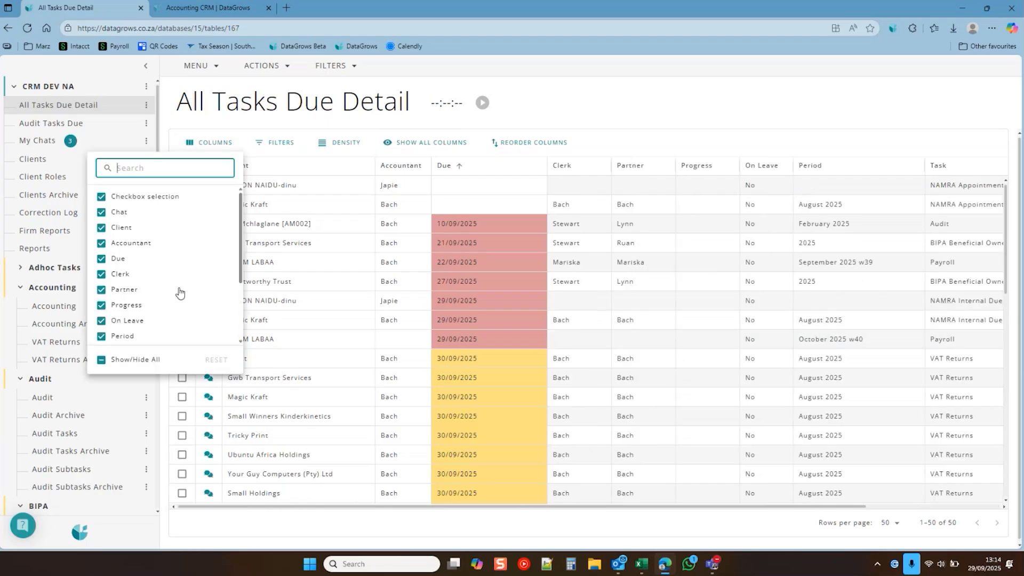
pyautogui.scroll(-3, 123, 287)
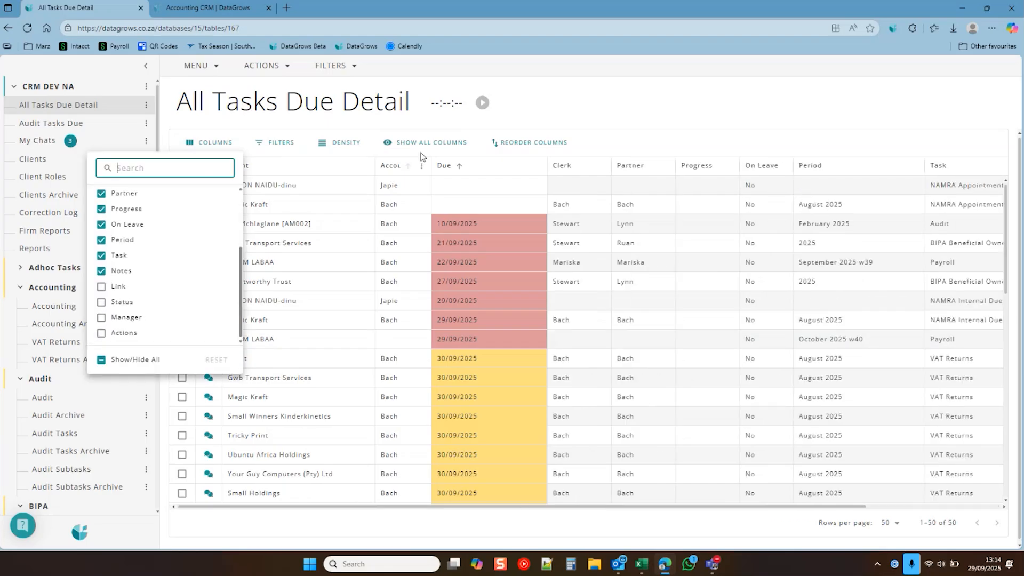
pyautogui.click(589, 89)
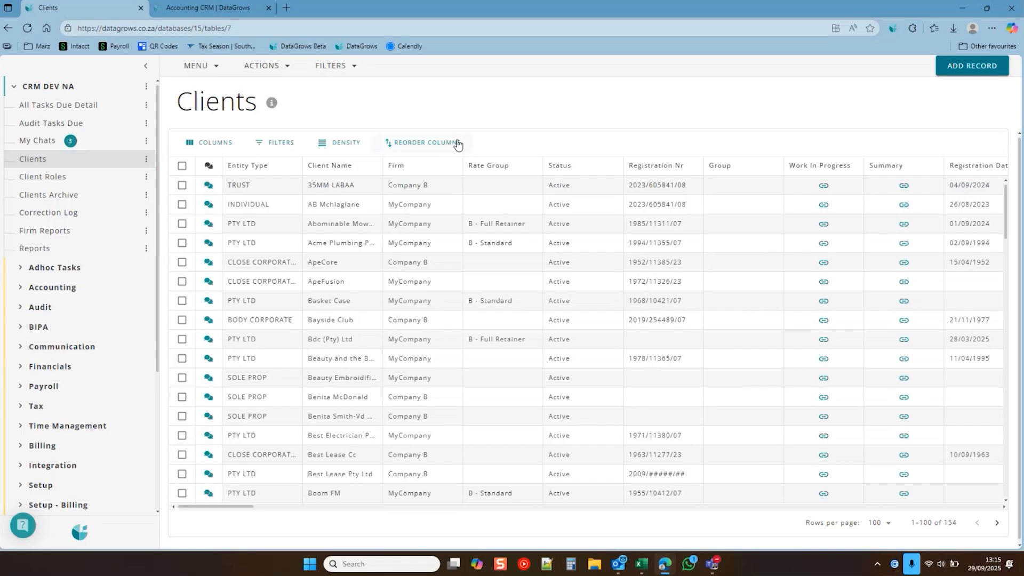
# Step: Open the column order settings of the Clients table and close them without changes
pyautogui.click(424, 143)
pyautogui.click(615, 86)
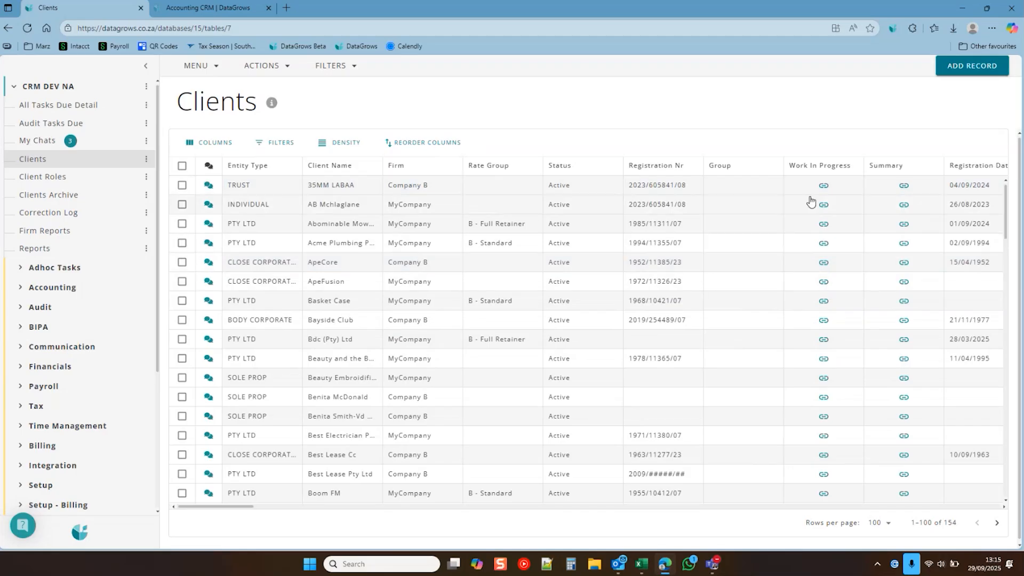
# Step: Start a new client record, expand its form to full width and set the status to Active
pyautogui.click(975, 68)
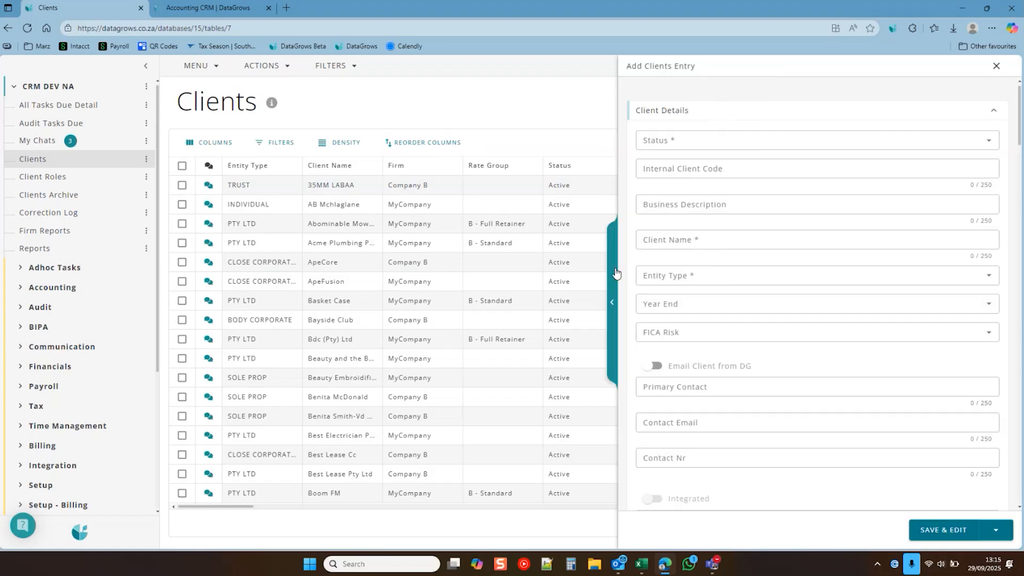
pyautogui.click(614, 302)
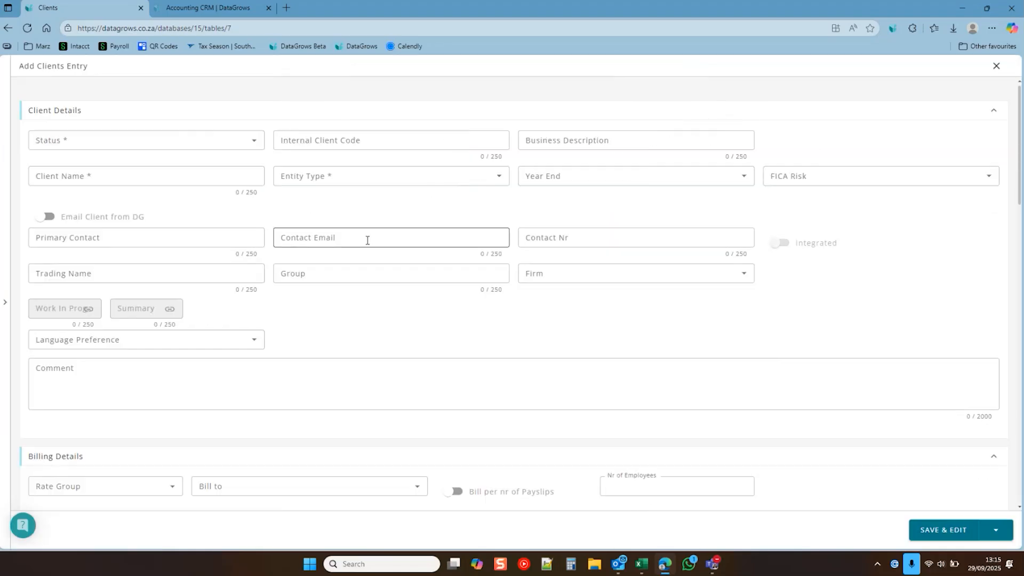
pyautogui.click(130, 139)
pyautogui.click(113, 167)
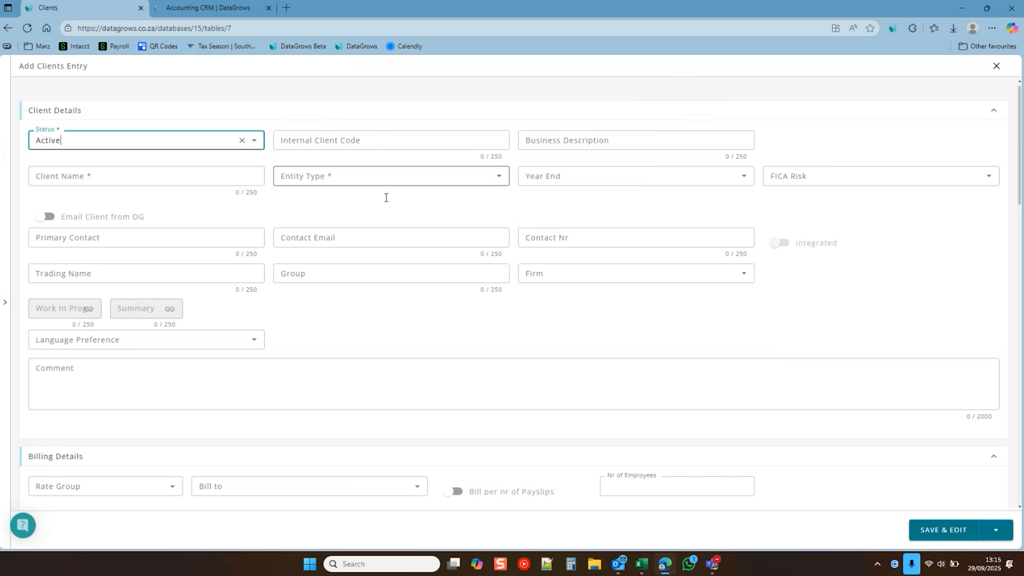
# Step: Set the new client's entity type to PTY LTD and its year end to December
pyautogui.click(375, 178)
pyautogui.scroll(-3, 380, 352)
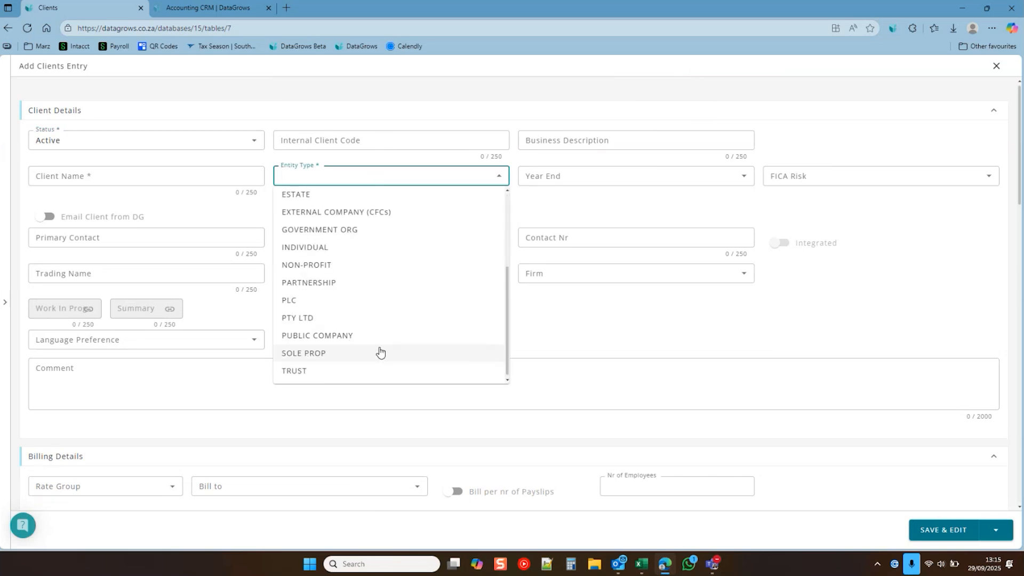
pyautogui.click(377, 318)
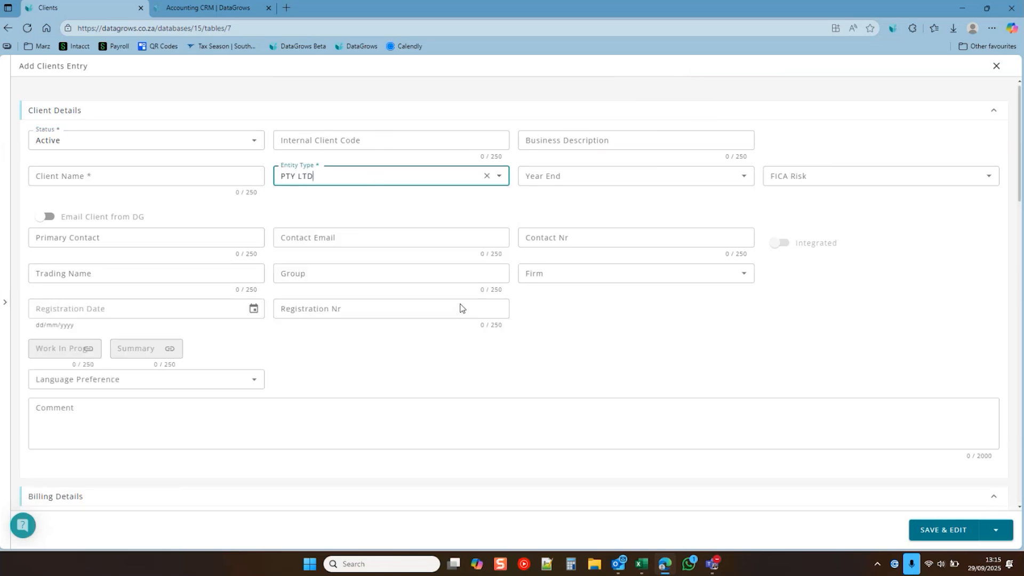
pyautogui.click(750, 176)
pyautogui.click(622, 255)
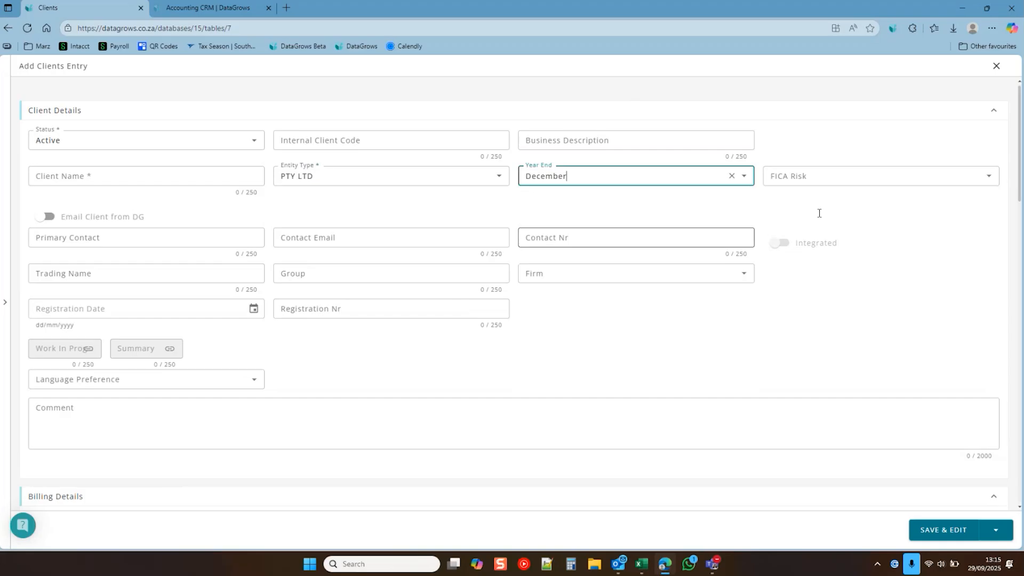
# Step: Enter Namibian Client as the new record's client name
pyautogui.click(97, 173)
pyautogui.write('Na')
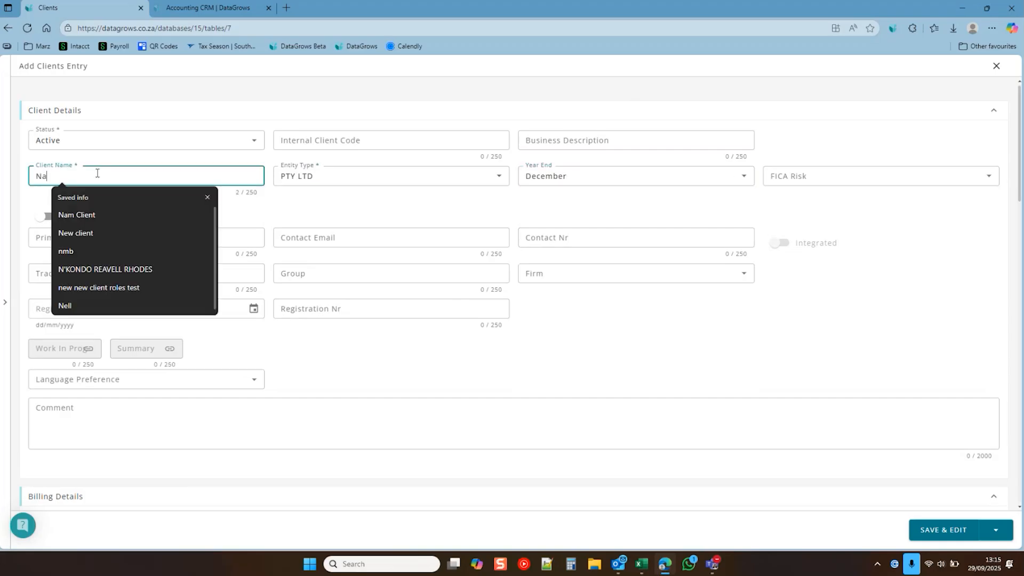
pyautogui.write('mibian Client')
# Step: Fill in the primary contact's name and set the registration date to 29/09/2025
pyautogui.click(166, 239)
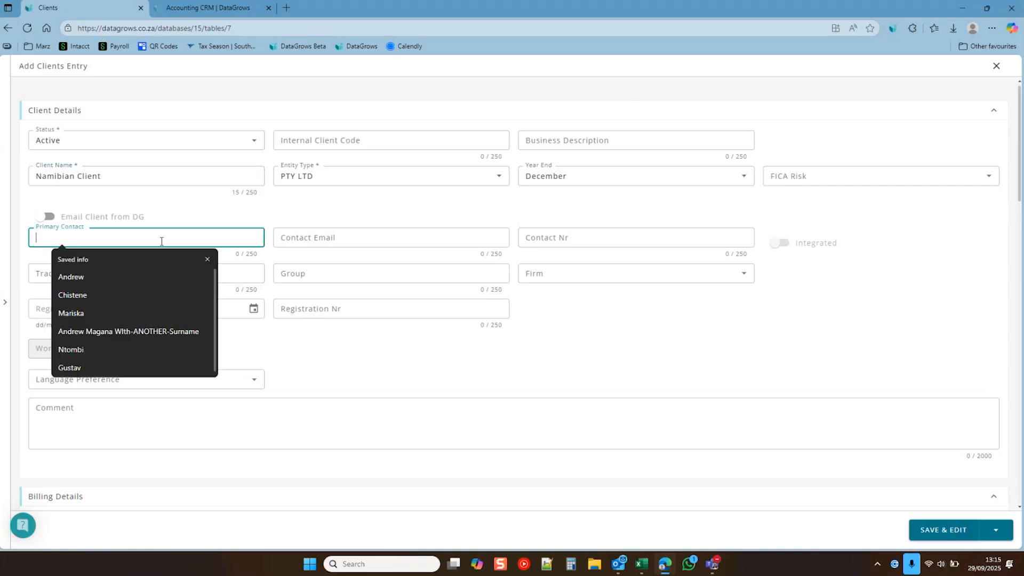
pyautogui.write('Mai')
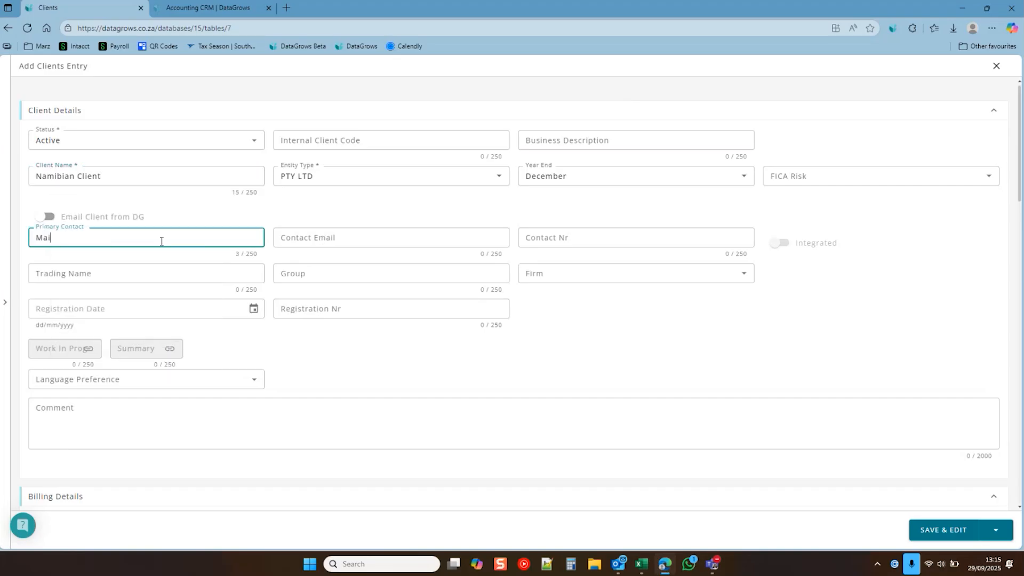
pyautogui.write('iska')
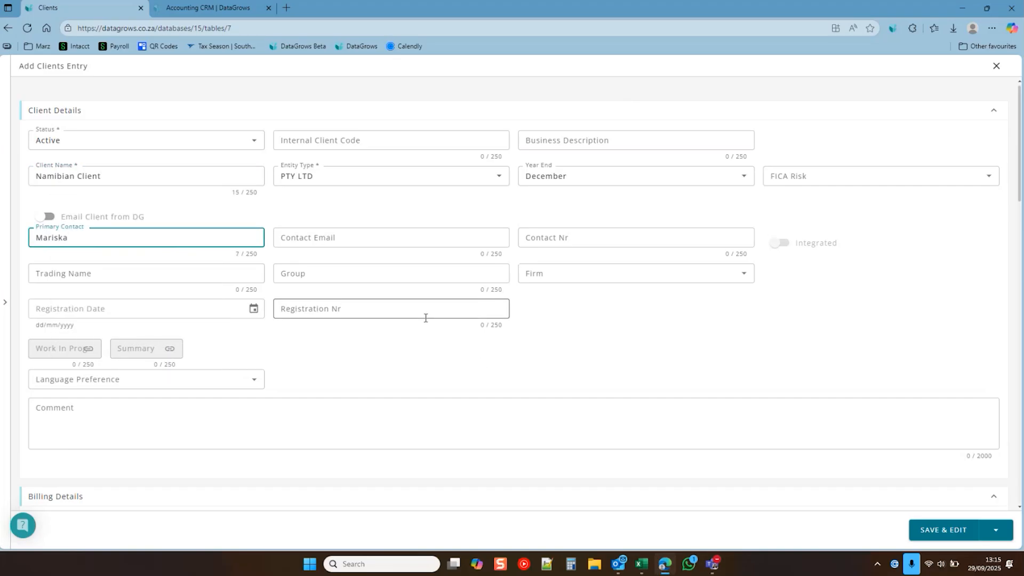
pyautogui.click(253, 308)
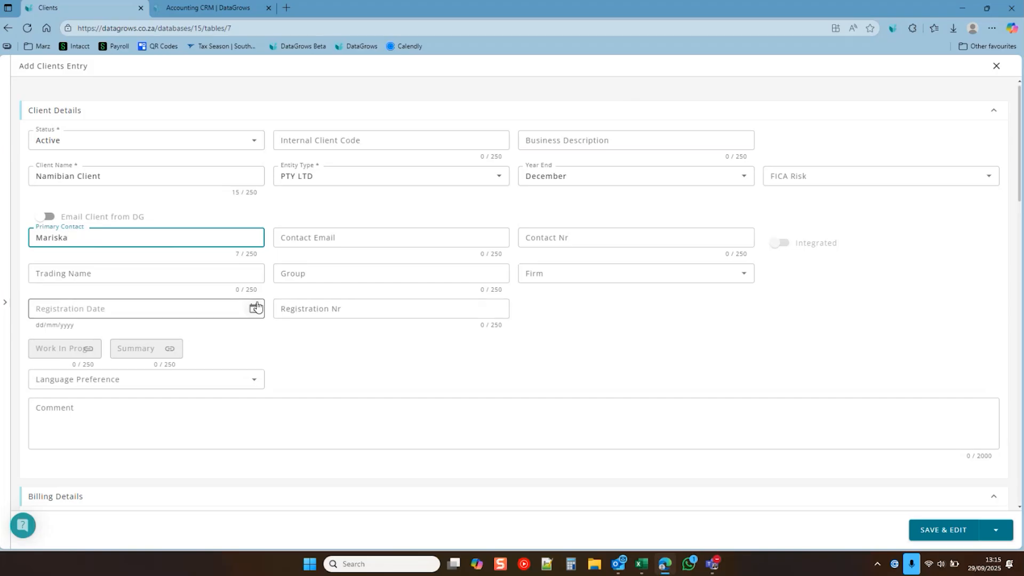
pyautogui.click(307, 347)
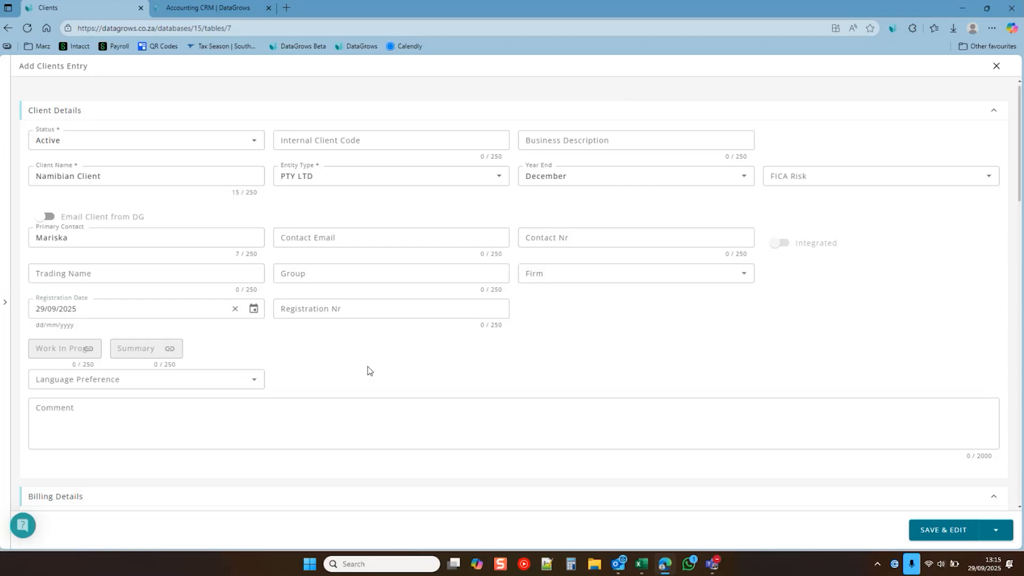
# Step: Set the Accounting service to Monthly with its due date on the Last day of the Month
pyautogui.scroll(-7, 439, 421)
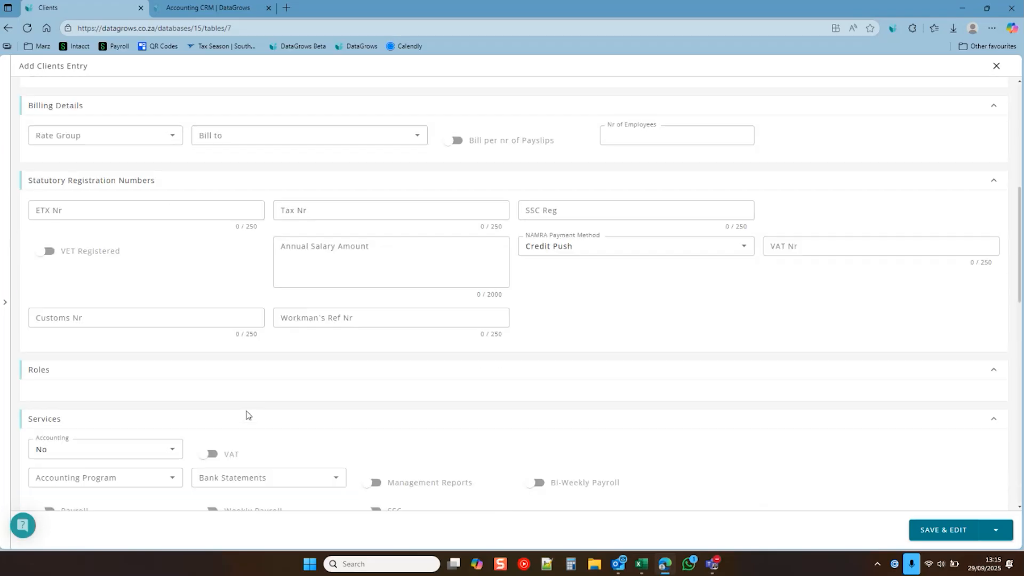
pyautogui.scroll(-1, 245, 414)
pyautogui.scroll(-2, 396, 350)
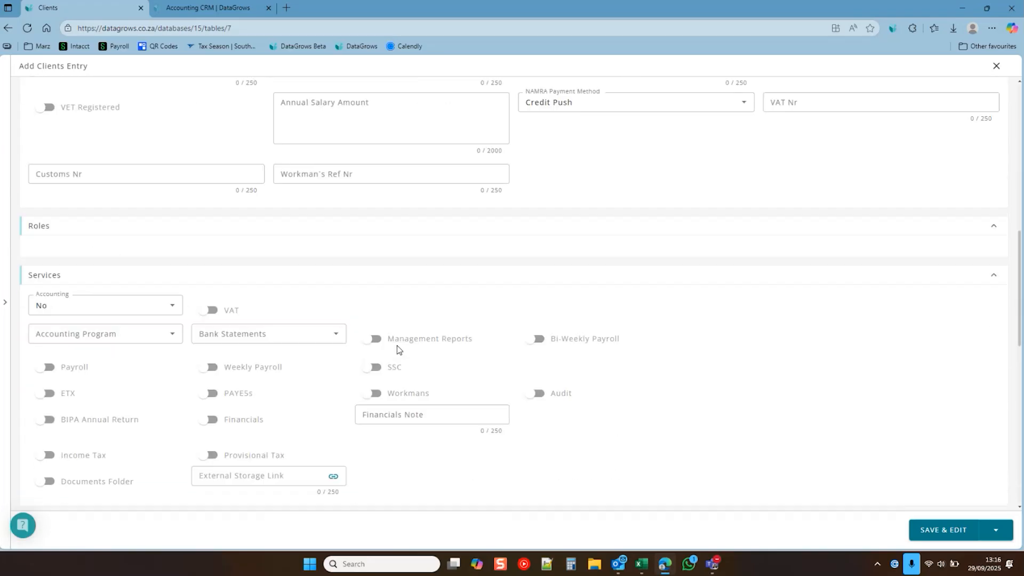
pyautogui.scroll(-2, 396, 349)
pyautogui.click(75, 200)
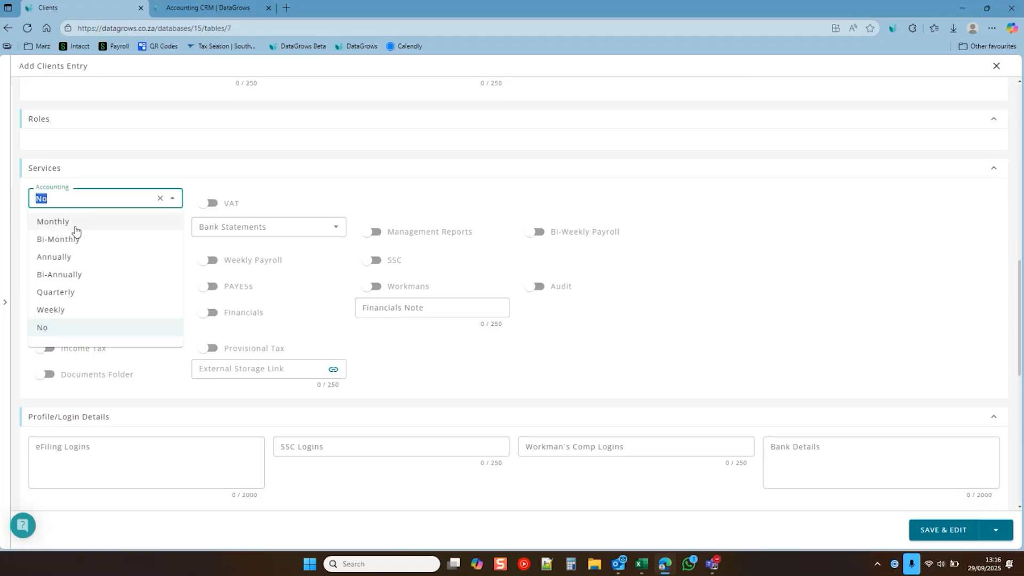
pyautogui.click(74, 222)
pyautogui.click(332, 198)
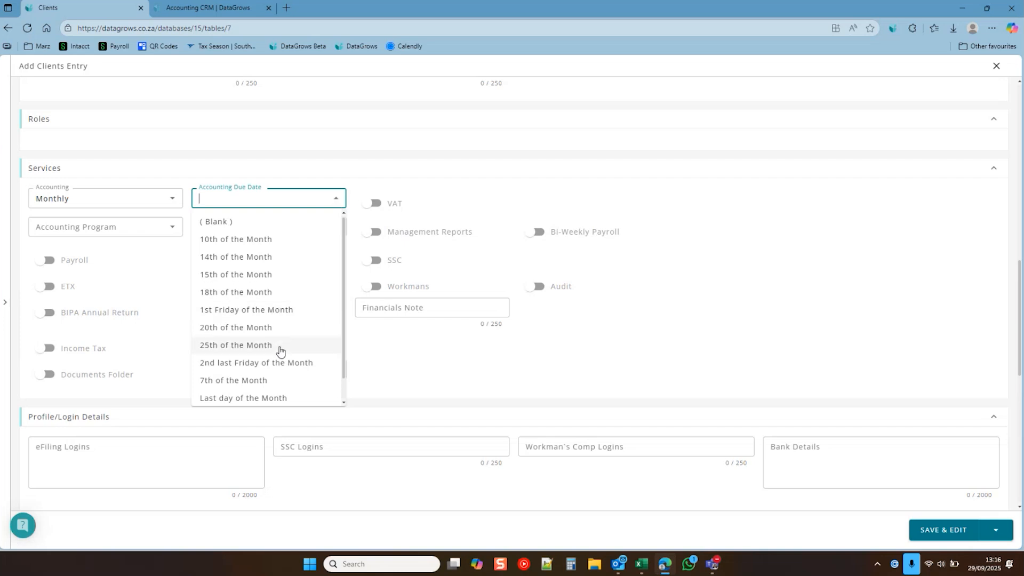
pyautogui.scroll(-1, 264, 360)
pyautogui.click(261, 376)
# Step: Switch on the VAT, Payroll, ETX, PAYE5s and Workmans services for the client
pyautogui.click(375, 203)
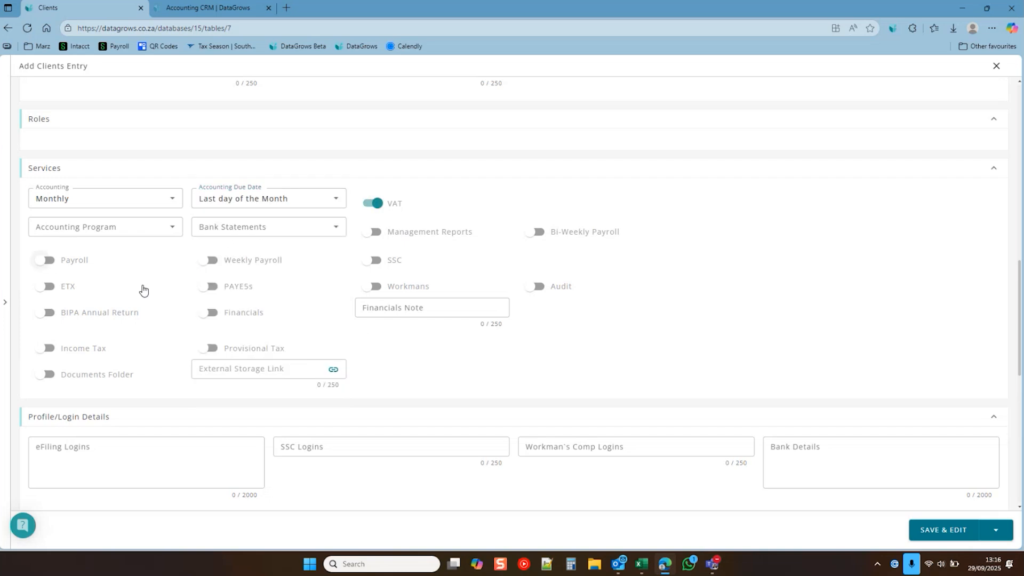
pyautogui.click(55, 292)
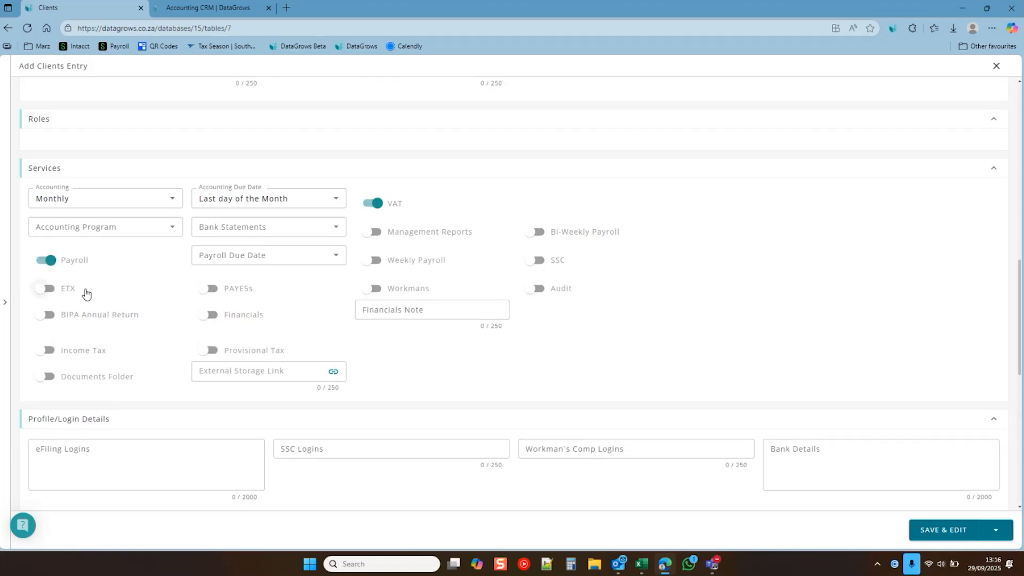
pyautogui.click(380, 288)
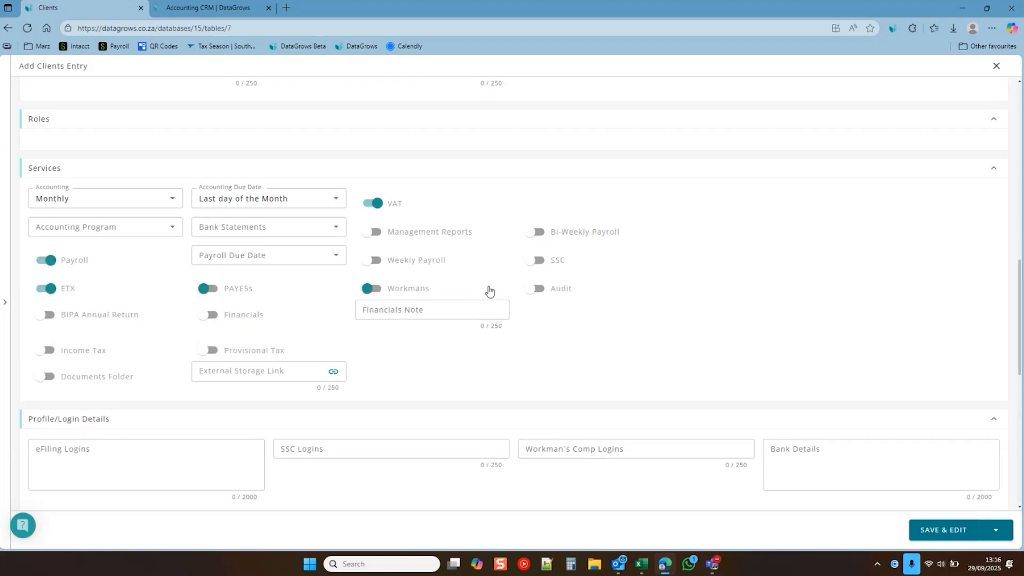
# Step: Switch on the Audit service with due month October, due day 15 and audit type Trust Accountant Audit
pyautogui.click(538, 290)
pyautogui.click(771, 288)
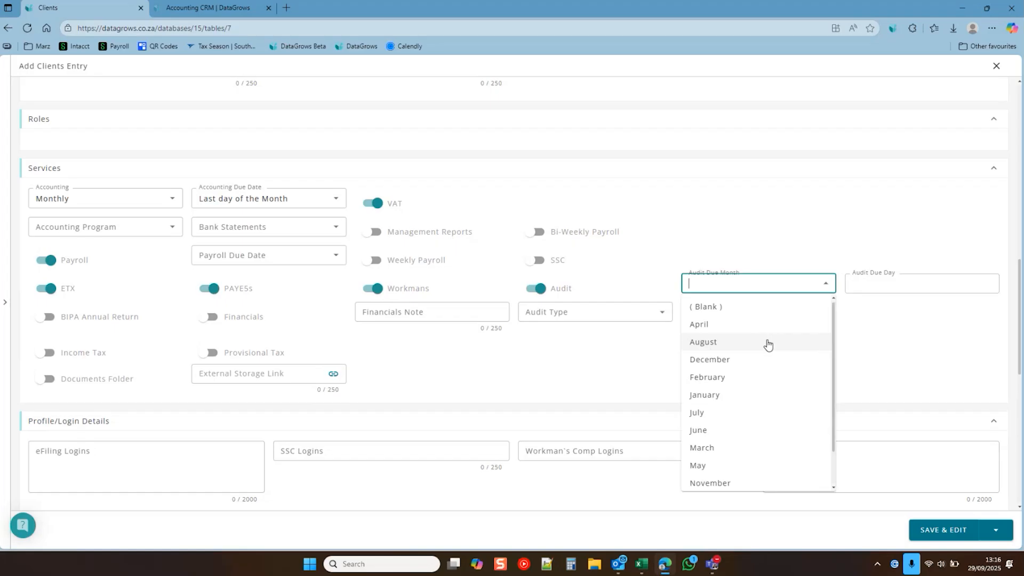
pyautogui.click(768, 345)
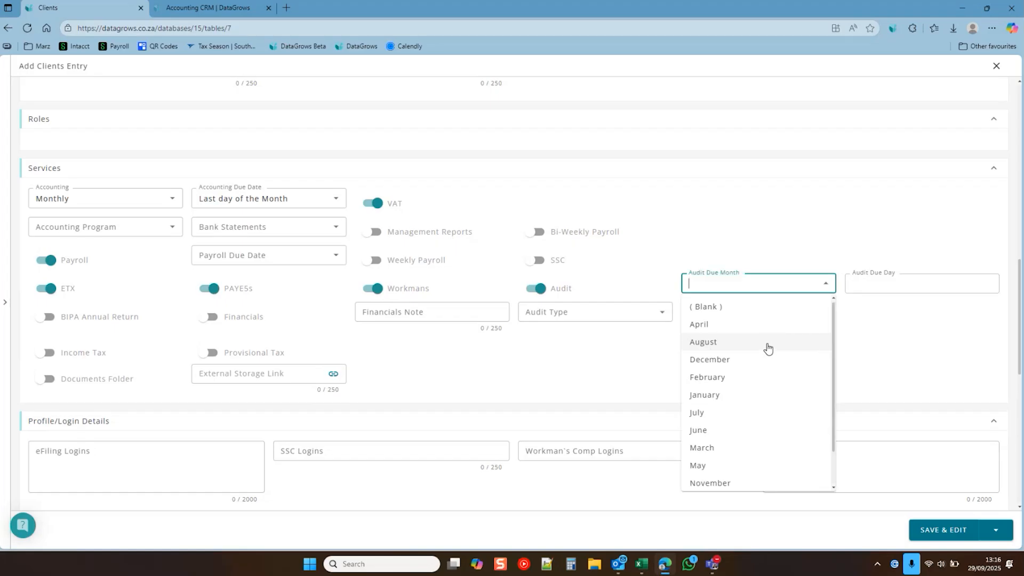
pyautogui.click(888, 285)
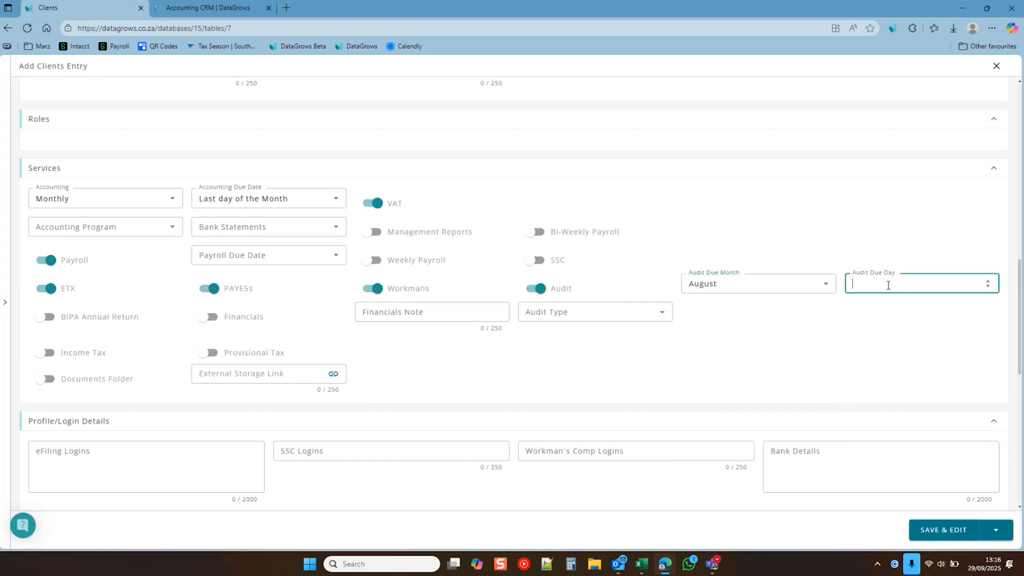
pyautogui.write('15')
pyautogui.click(831, 286)
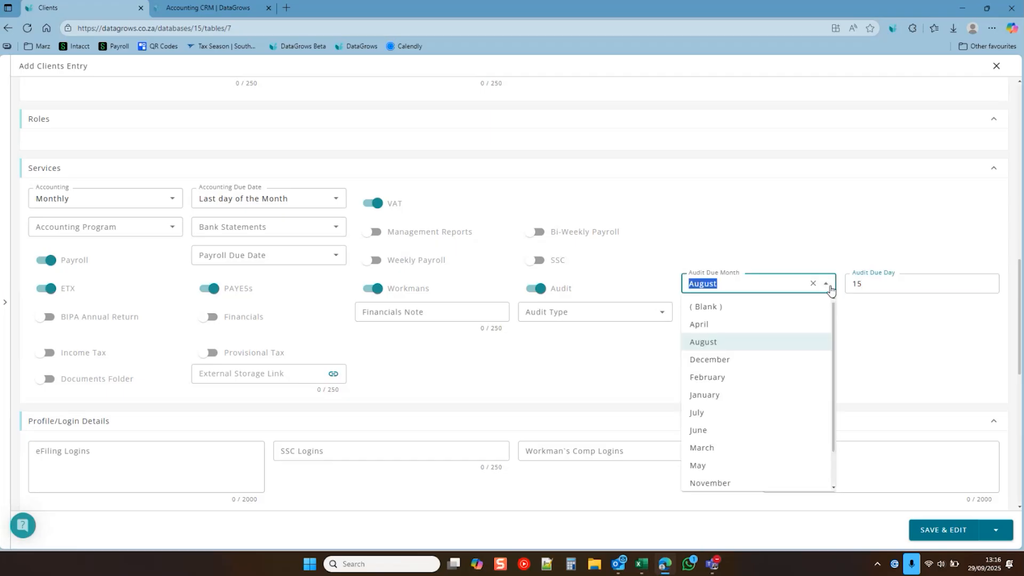
pyautogui.scroll(-1, 750, 441)
pyautogui.click(751, 461)
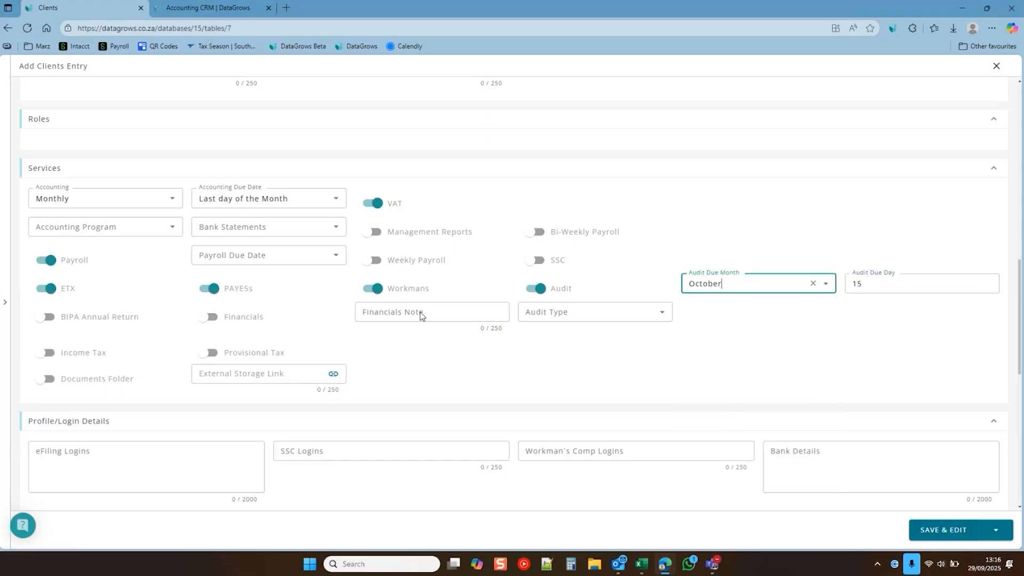
pyautogui.click(583, 319)
pyautogui.click(552, 336)
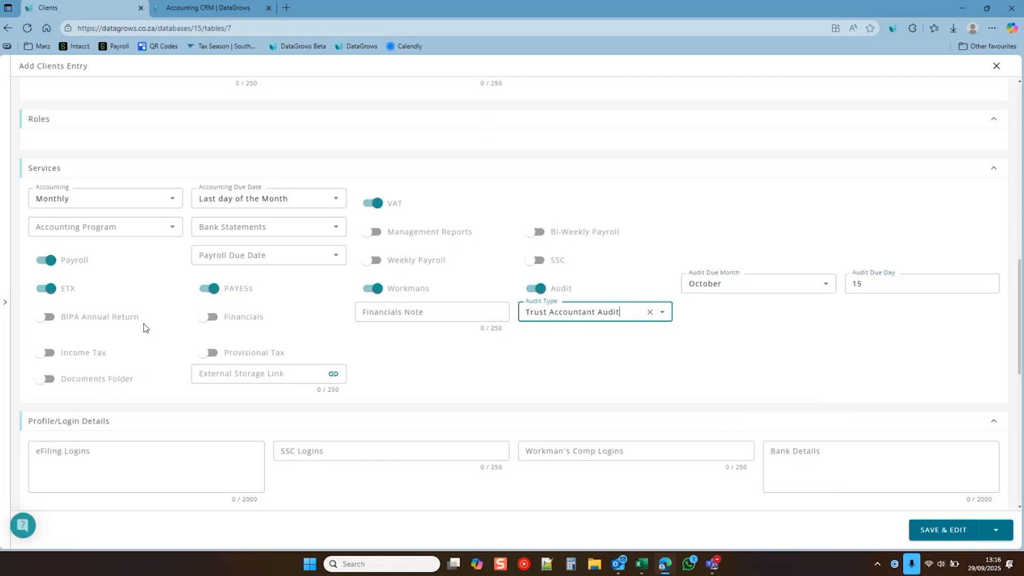
# Step: Switch on Financials, BIPA Annual Return, Income Tax and Provisional Tax, and try to save the client record
pyautogui.click(208, 324)
pyautogui.click(46, 317)
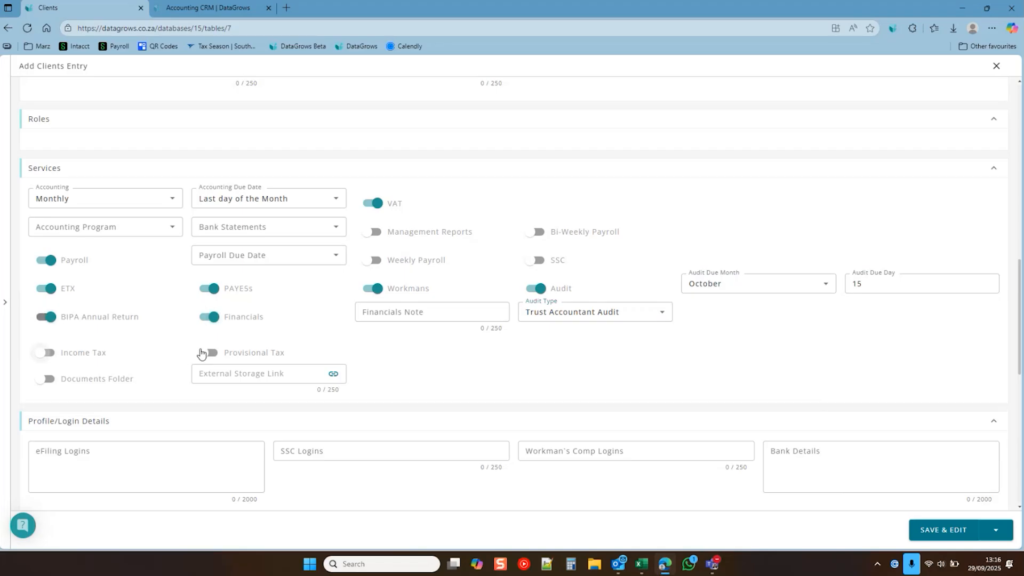
pyautogui.click(960, 527)
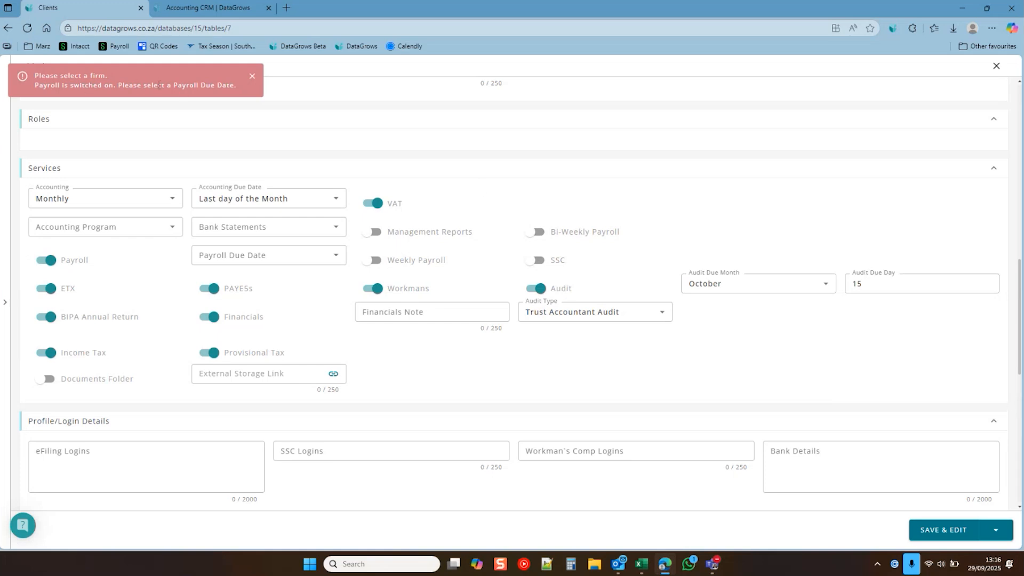
# Step: Set the Payroll due date to Last day of the Month
pyautogui.click(335, 256)
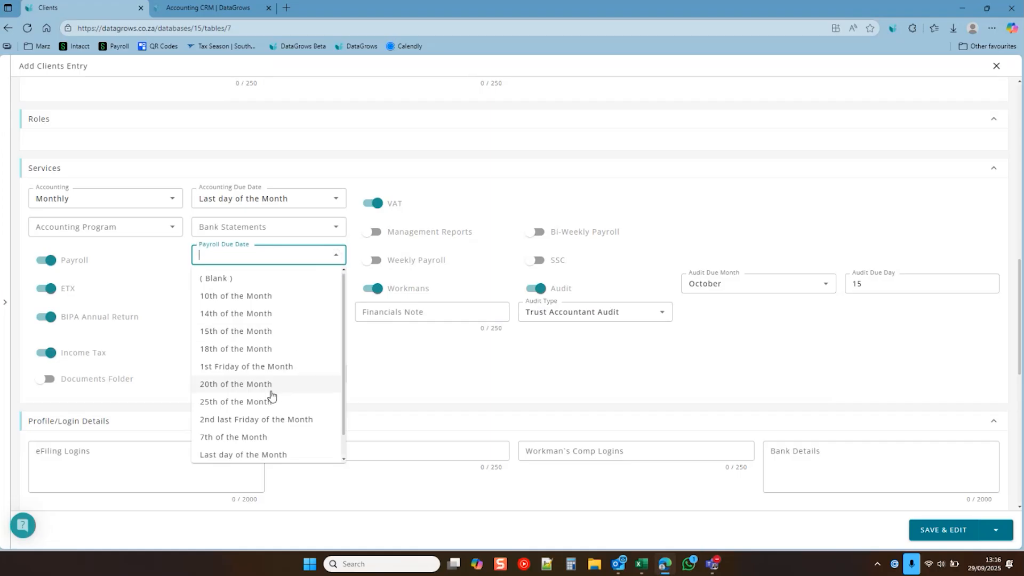
pyautogui.scroll(-1, 256, 413)
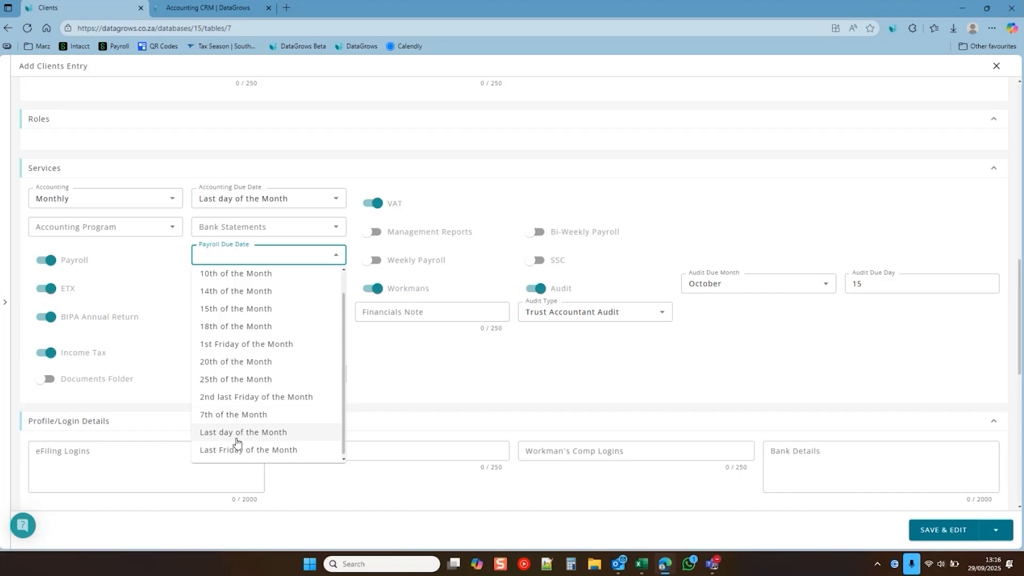
pyautogui.click(235, 437)
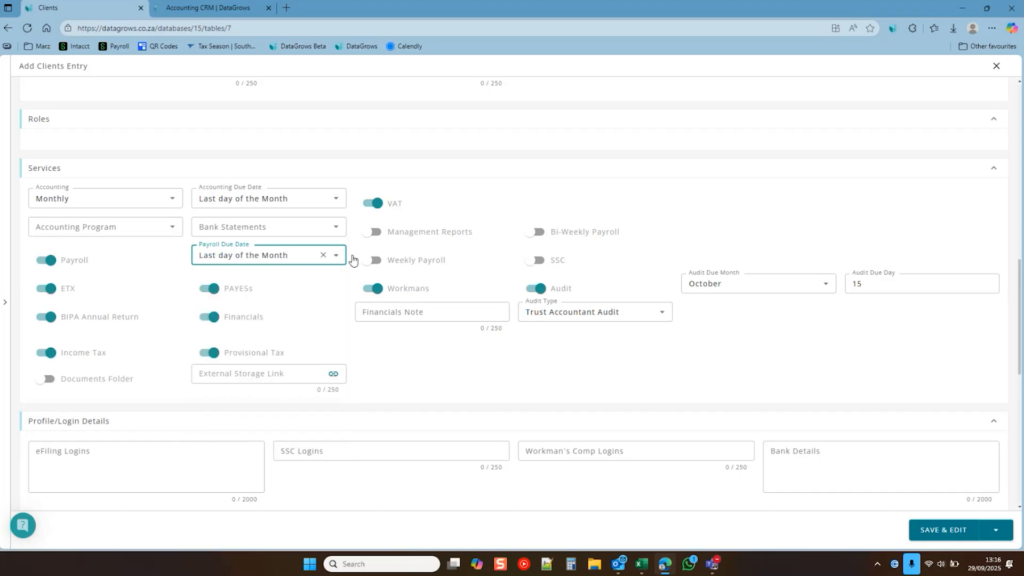
# Step: Assign the client to the firm Company B and save the record for further editing
pyautogui.scroll(12, 457, 269)
pyautogui.click(617, 276)
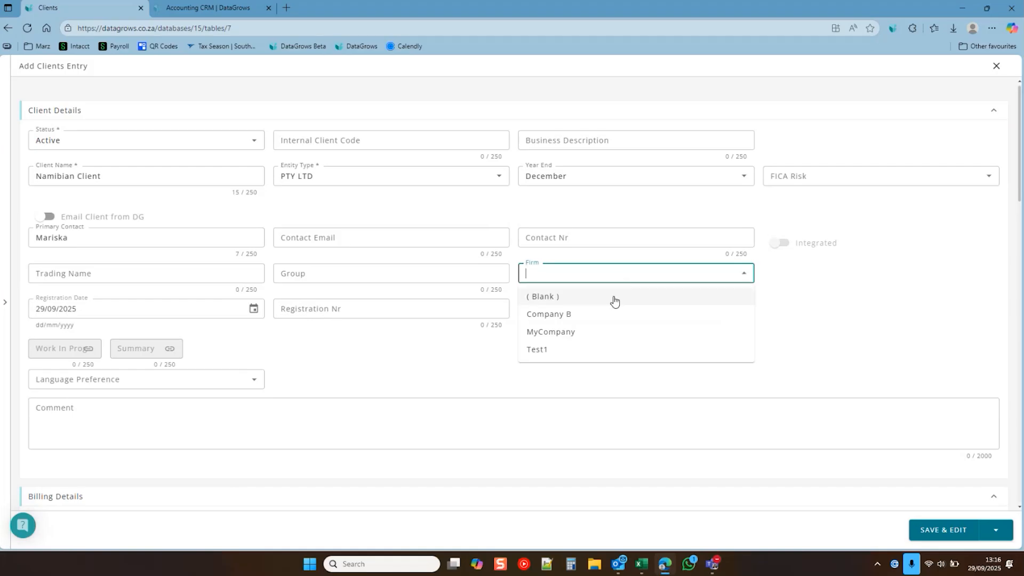
pyautogui.click(609, 312)
pyautogui.click(960, 536)
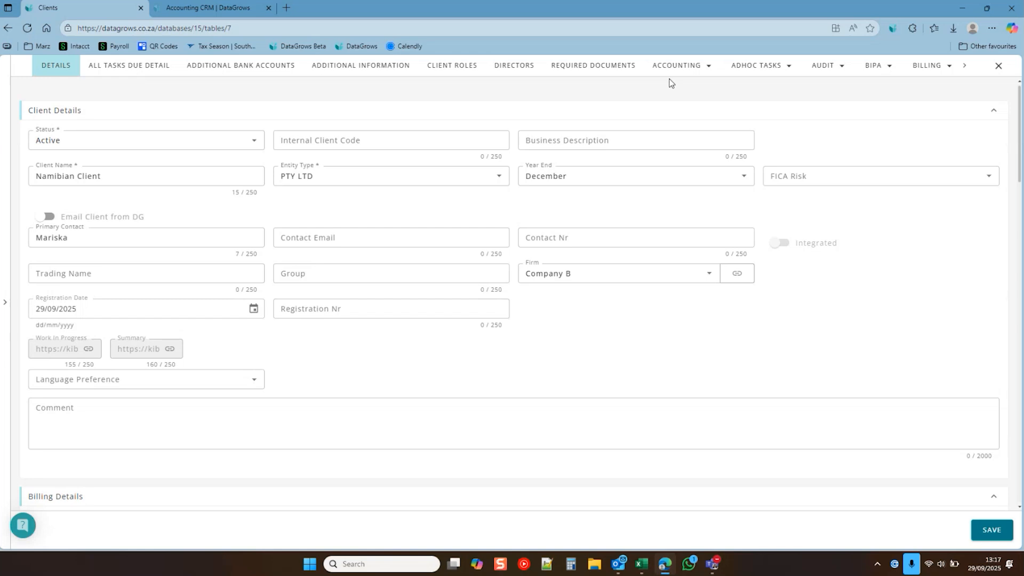
# Step: Look through the client's All Tasks Due Detail, Additional Bank Accounts and Additional Information sections
pyautogui.click(122, 78)
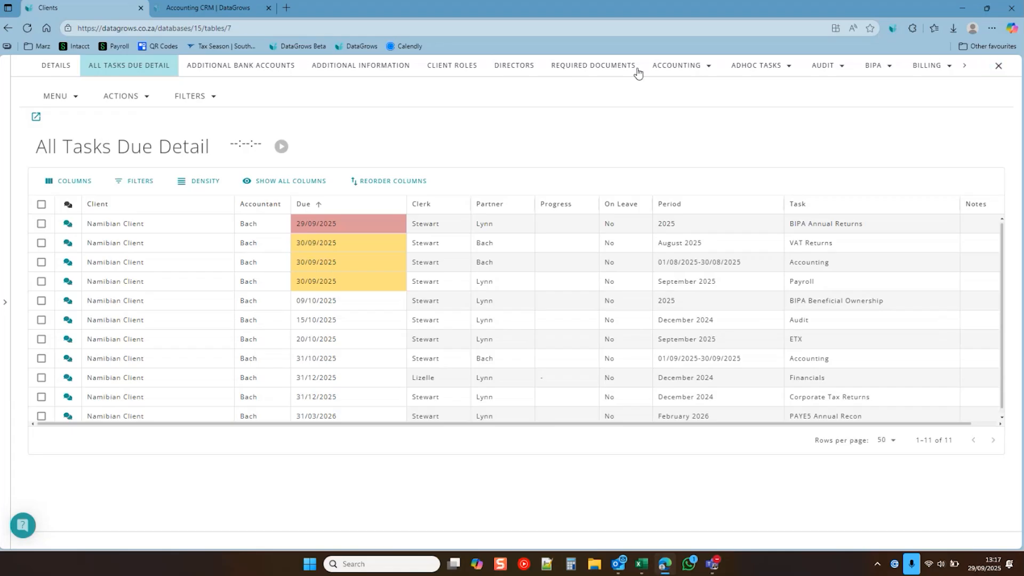
pyautogui.click(251, 67)
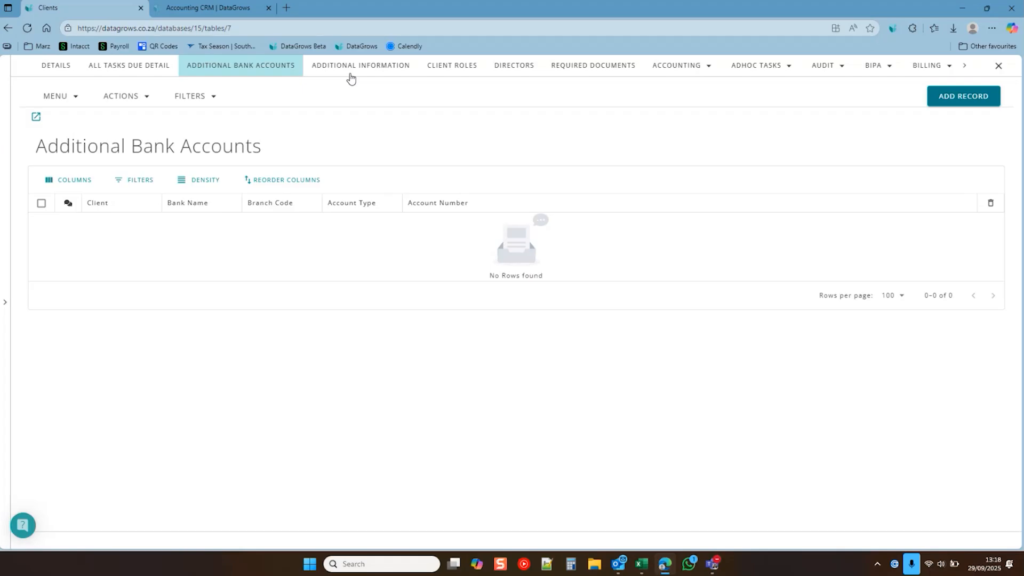
pyautogui.click(350, 76)
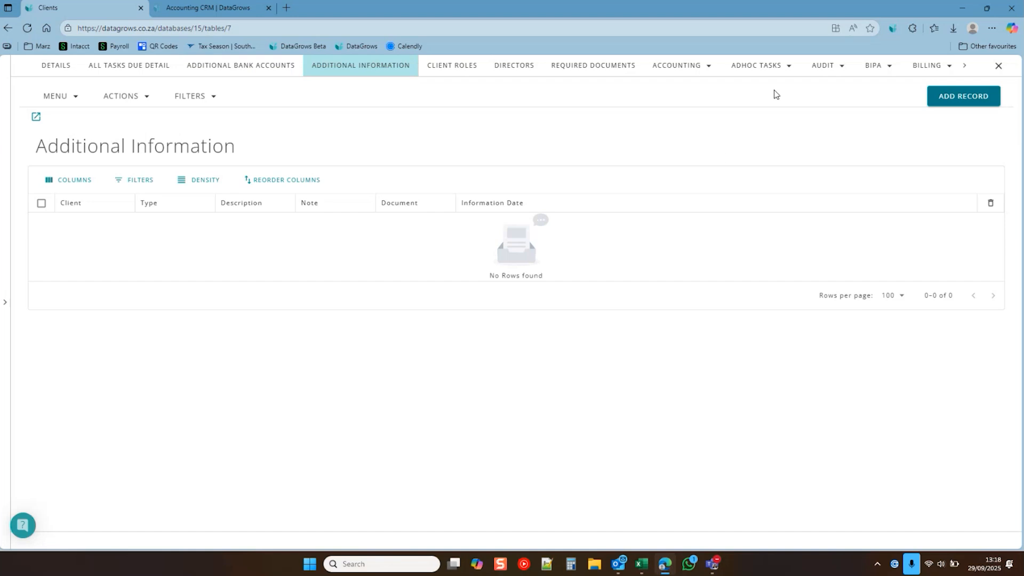
# Step: Open a new Additional Information entry, review the available types and close the entry without saving
pyautogui.click(947, 96)
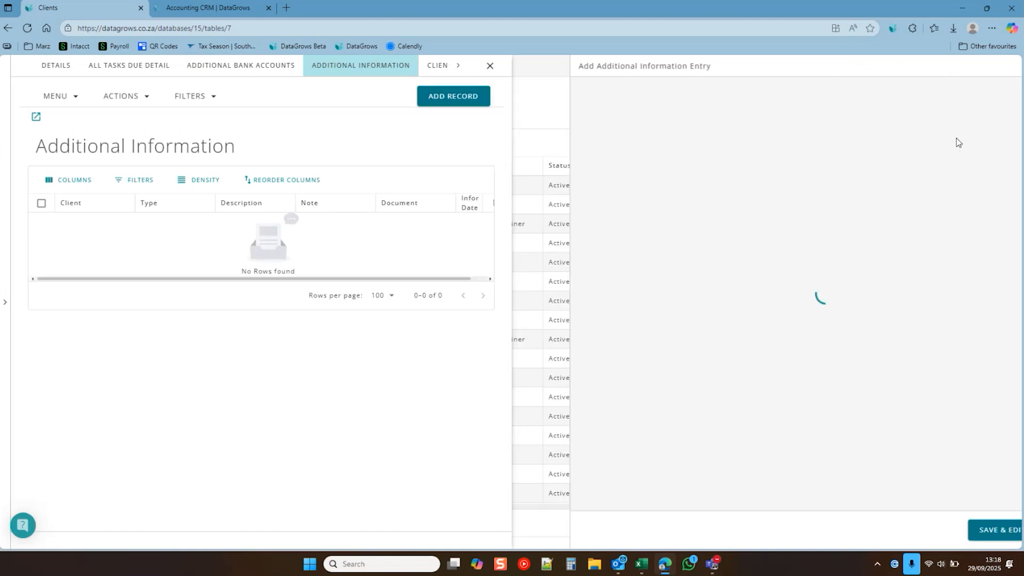
pyautogui.click(656, 170)
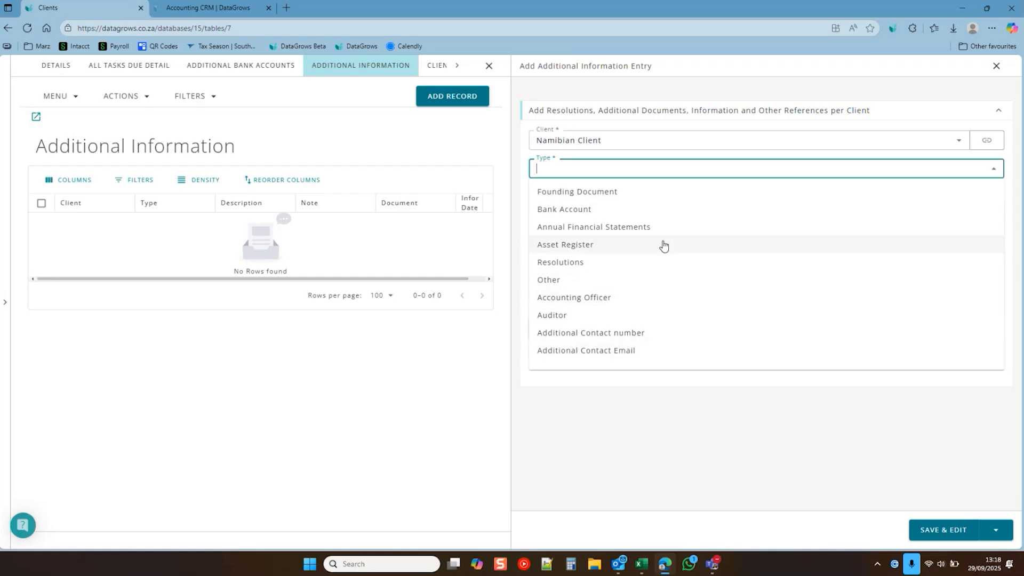
pyautogui.click(917, 76)
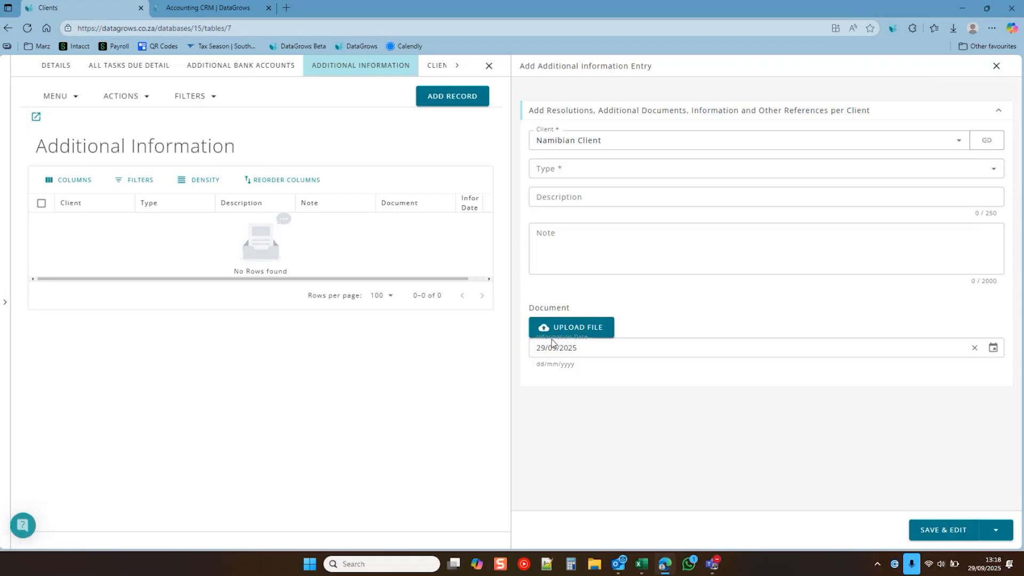
pyautogui.click(996, 68)
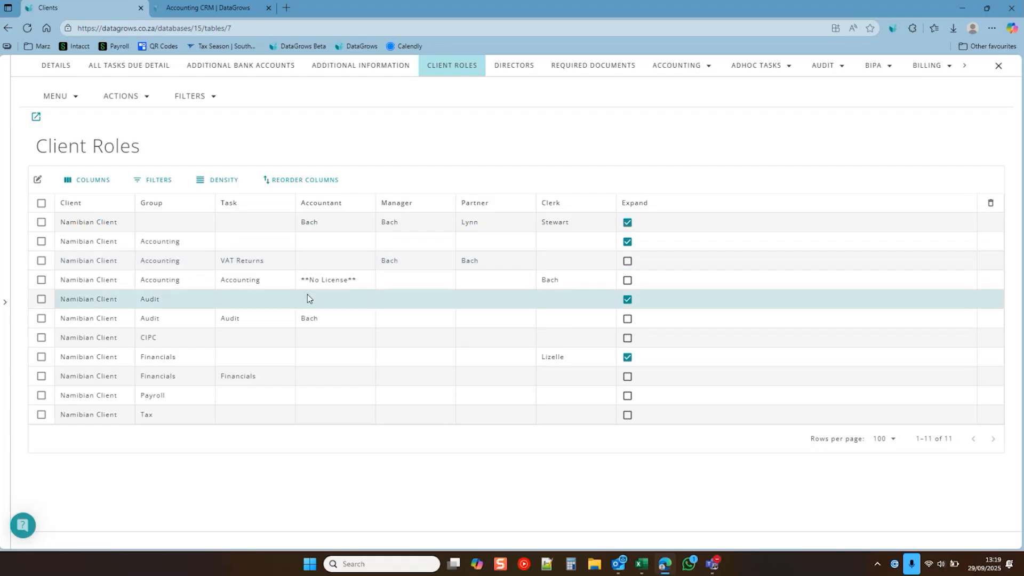
# Step: Examine the role assignments per task group in Client Roles and open the client's Directors section
pyautogui.click(557, 302)
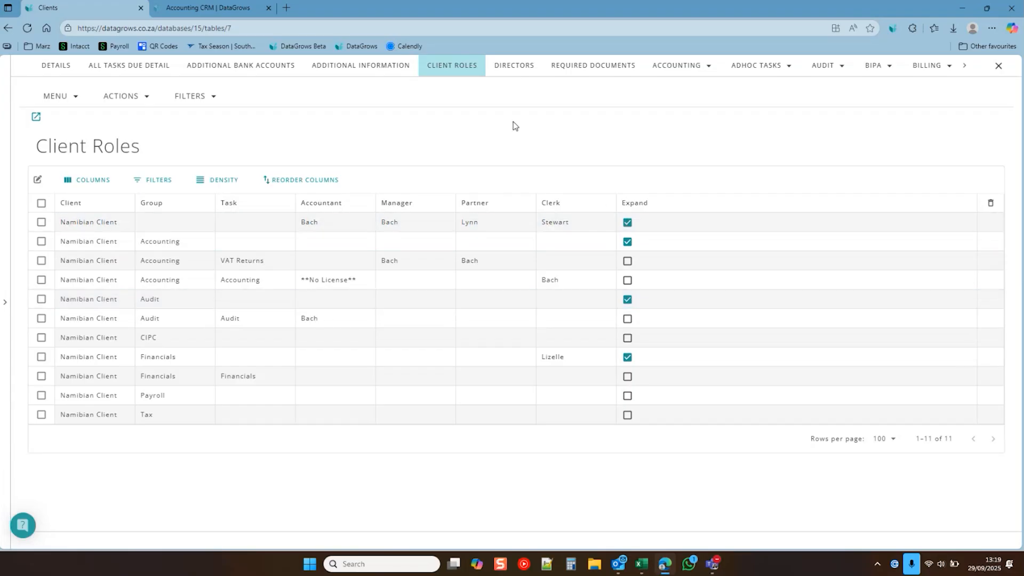
pyautogui.click(512, 67)
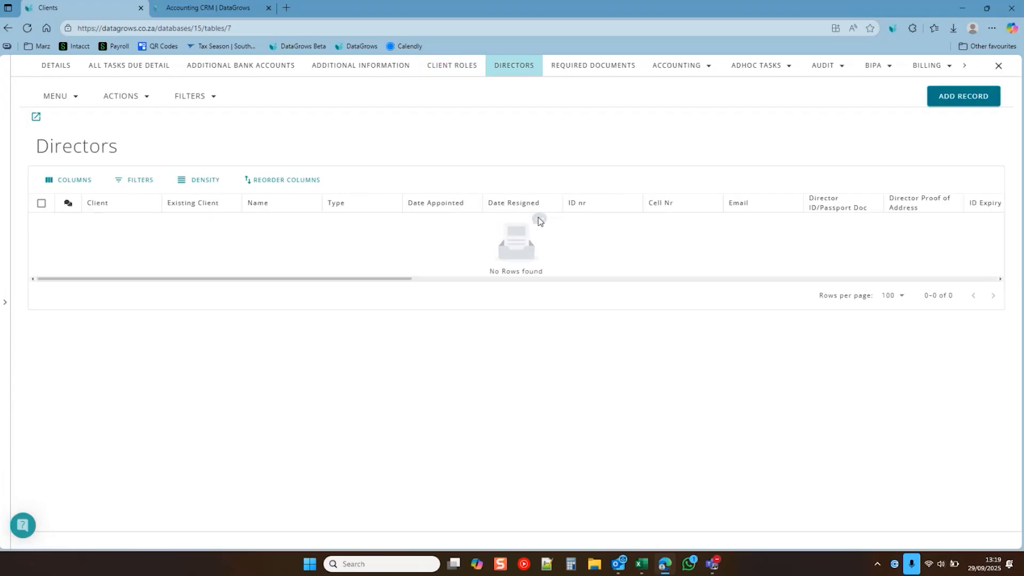
# Step: Review a blank Directors entry and close it without saving, then widen the Description column in the client's Required Documents
pyautogui.click(970, 97)
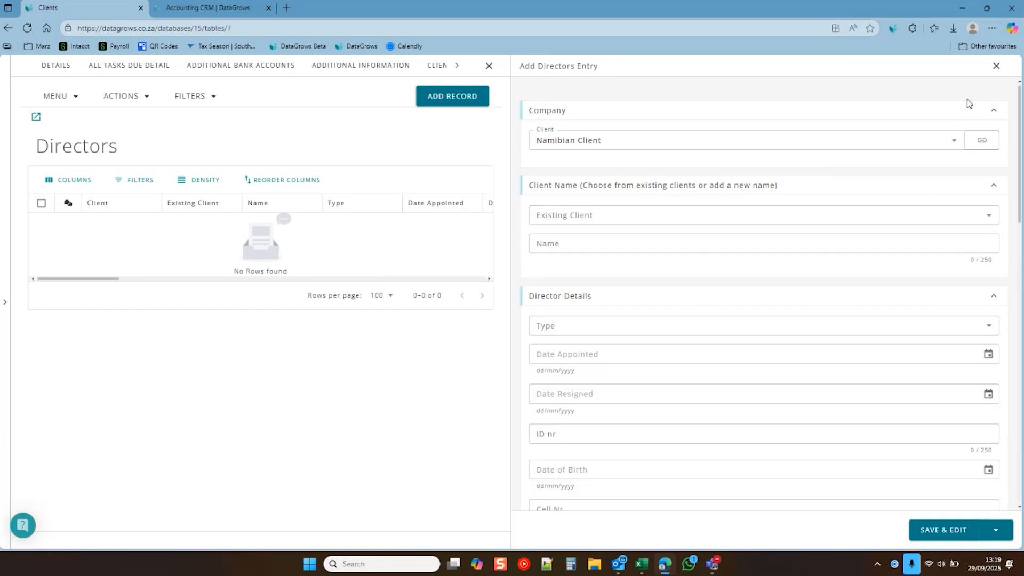
pyautogui.click(996, 65)
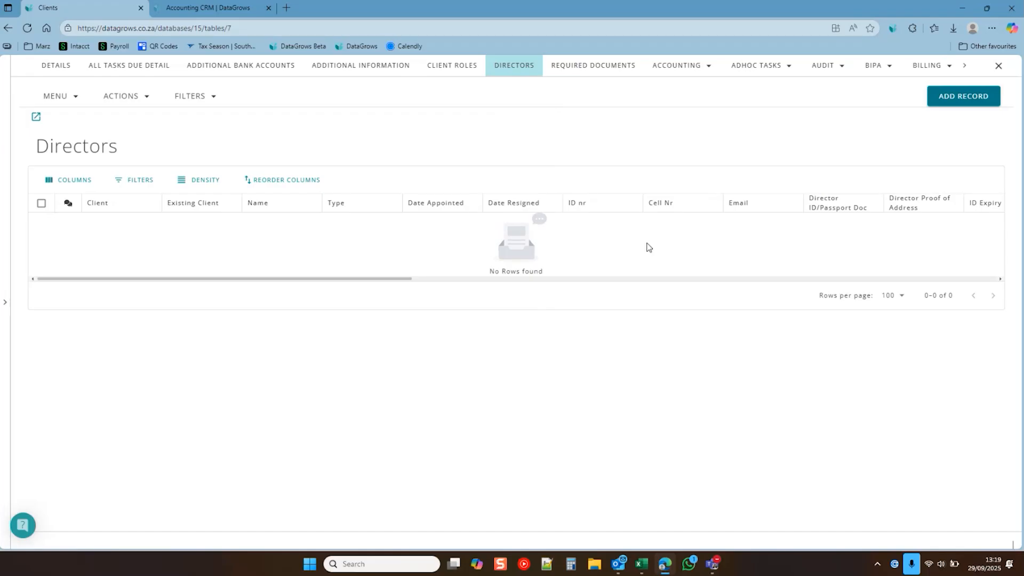
pyautogui.click(614, 76)
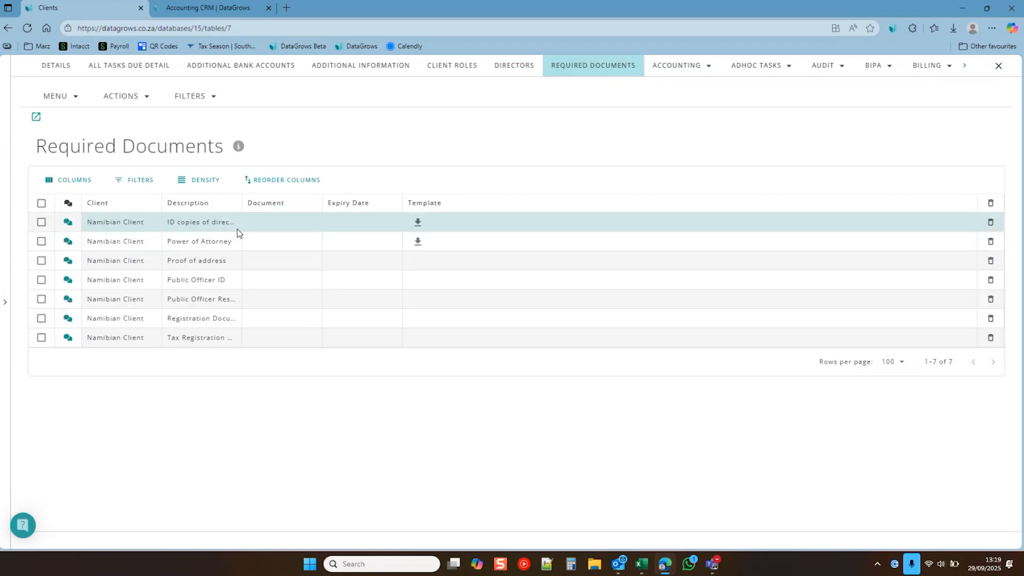
pyautogui.moveTo(241, 202); pyautogui.dragTo(330, 203)
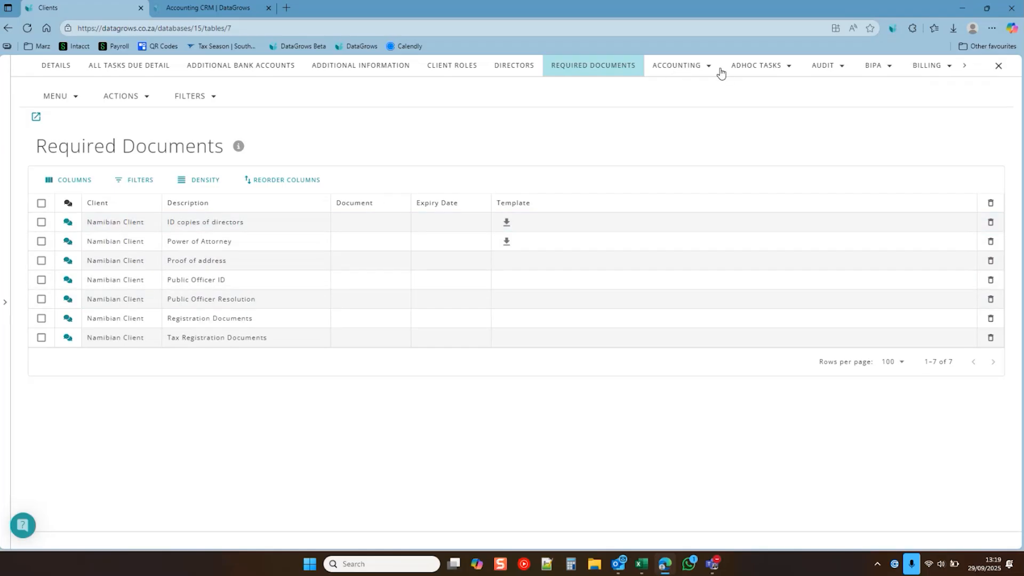
# Step: Look through the client's Accounting, Adhoc Tasks, Audit, Billing and Time Management section groups and open its Accounting tasks
pyautogui.click(683, 72)
pyautogui.click(780, 67)
pyautogui.click(784, 68)
pyautogui.click(835, 72)
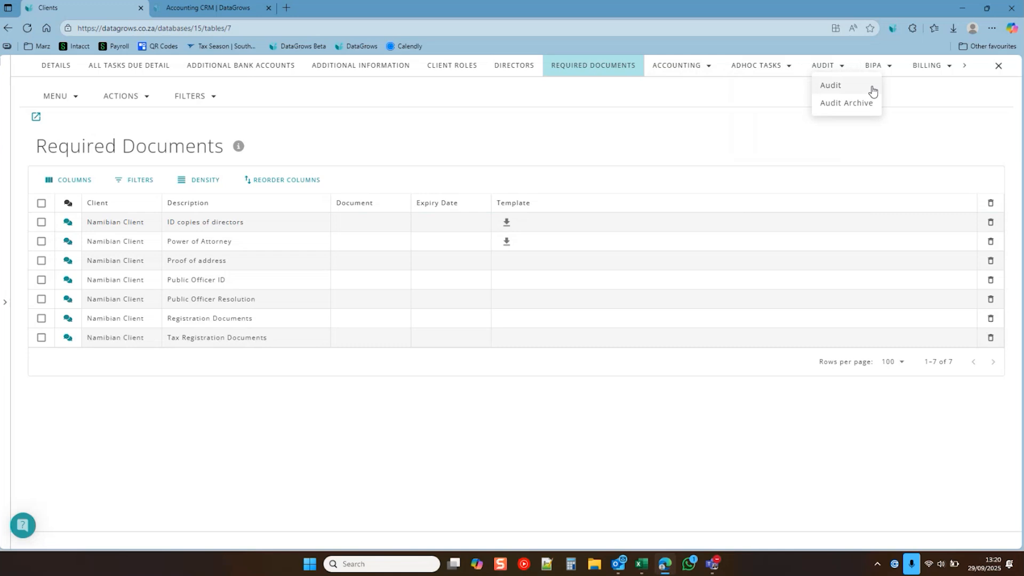
pyautogui.click(968, 72)
pyautogui.click(968, 72)
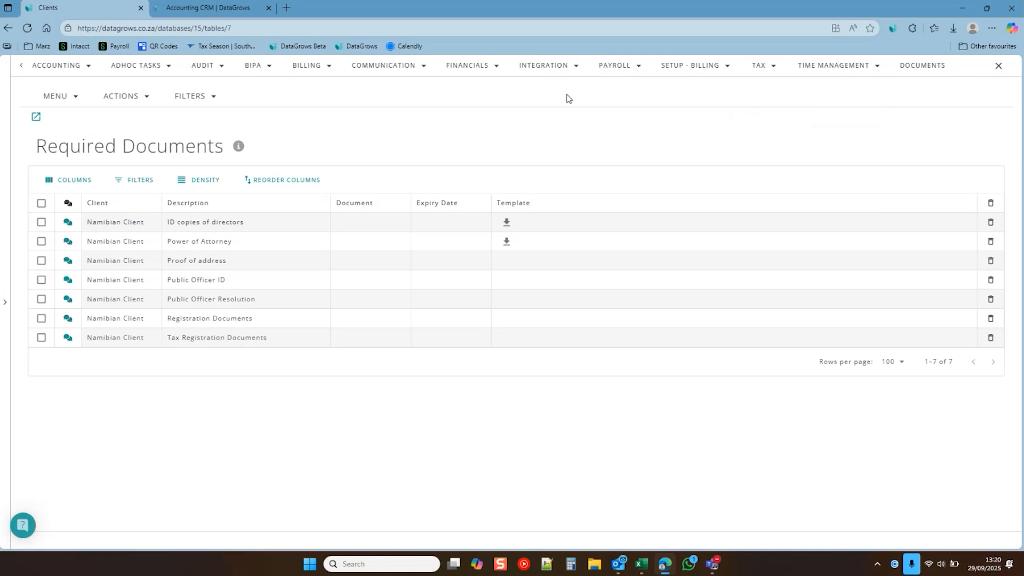
pyautogui.click(311, 72)
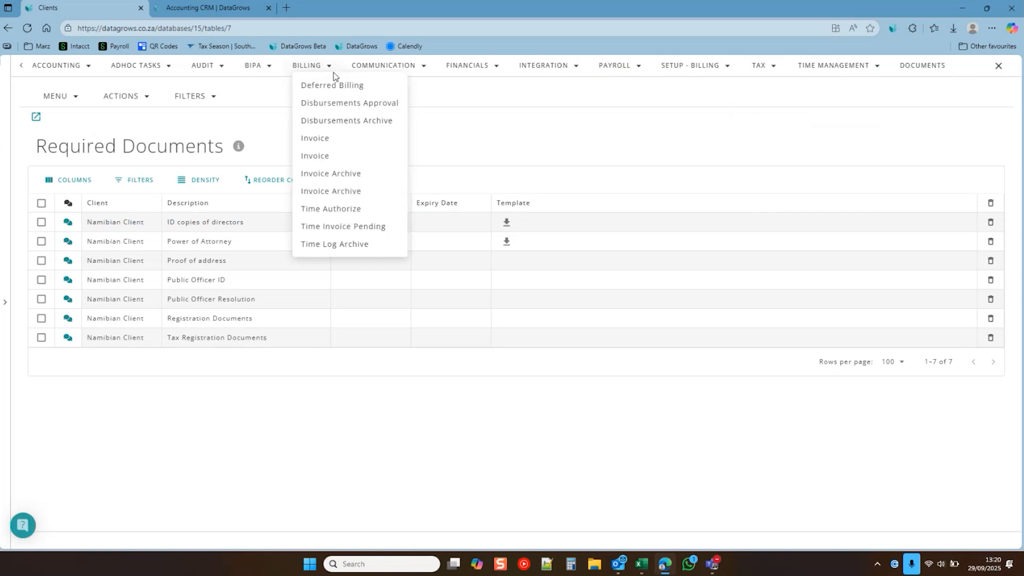
pyautogui.click(599, 139)
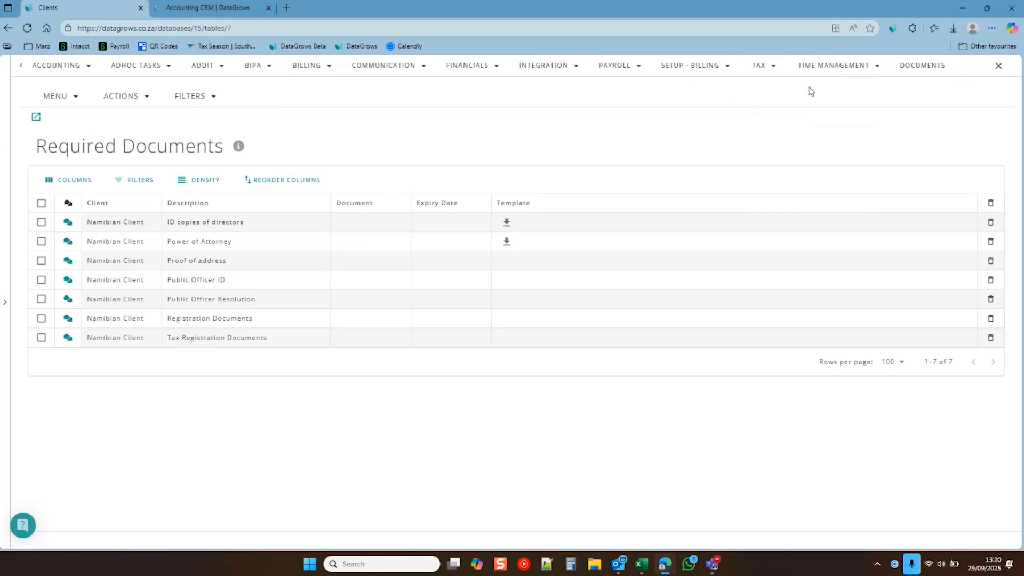
pyautogui.click(870, 68)
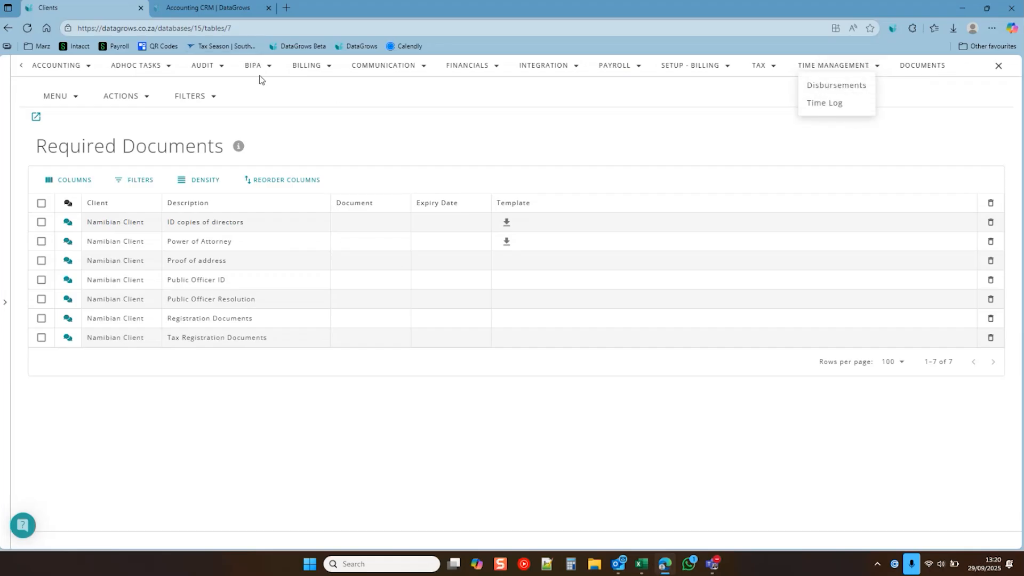
pyautogui.click(61, 75)
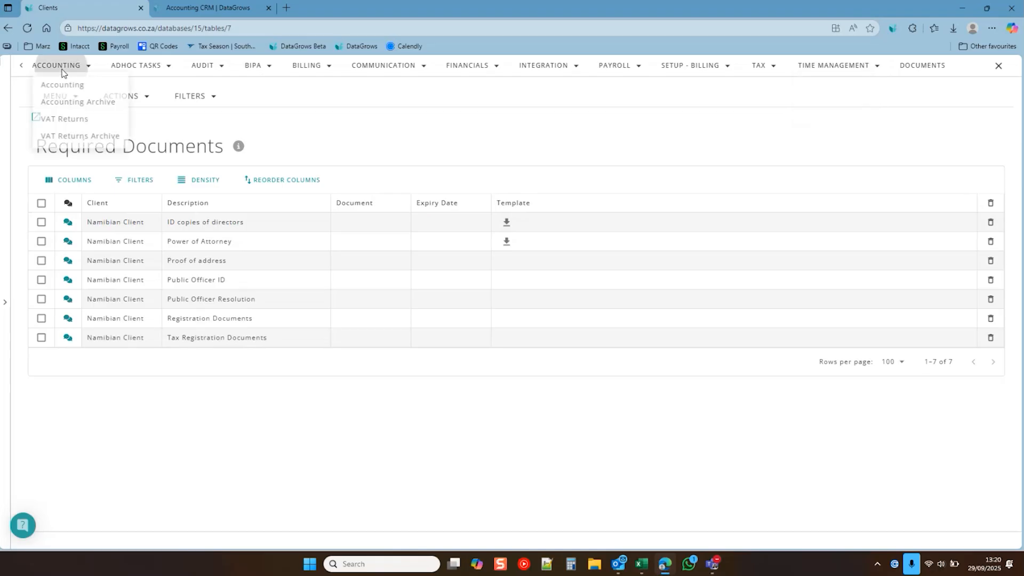
pyautogui.click(78, 102)
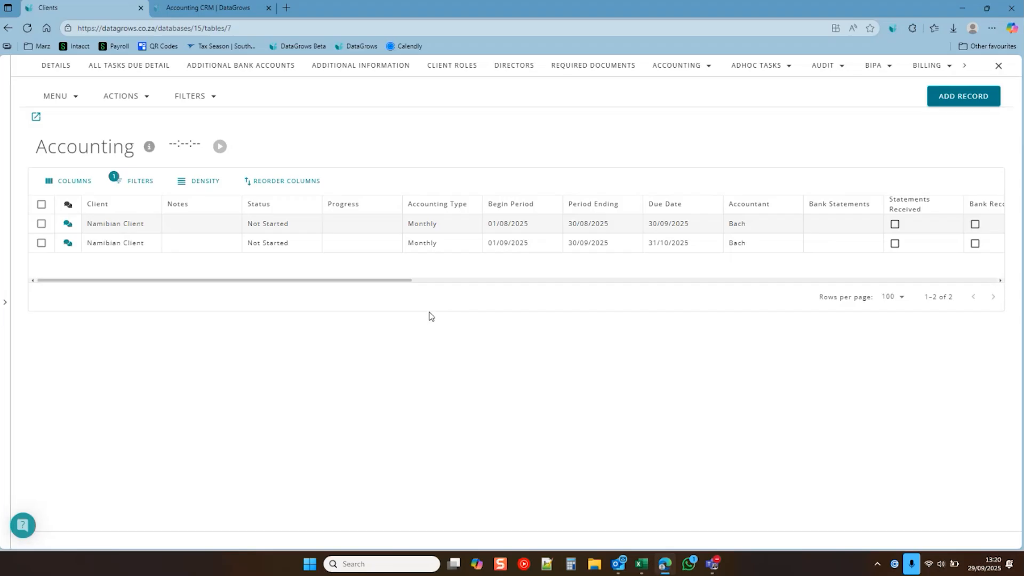
# Step: Start a new entry in the client's BIPA Share Register and look over its fields
pyautogui.click(877, 65)
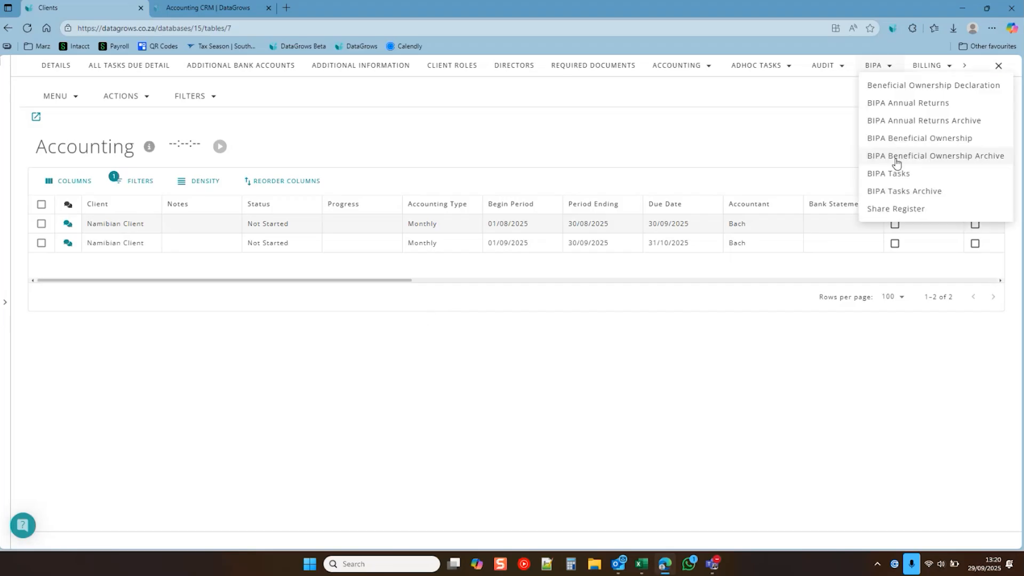
pyautogui.click(895, 213)
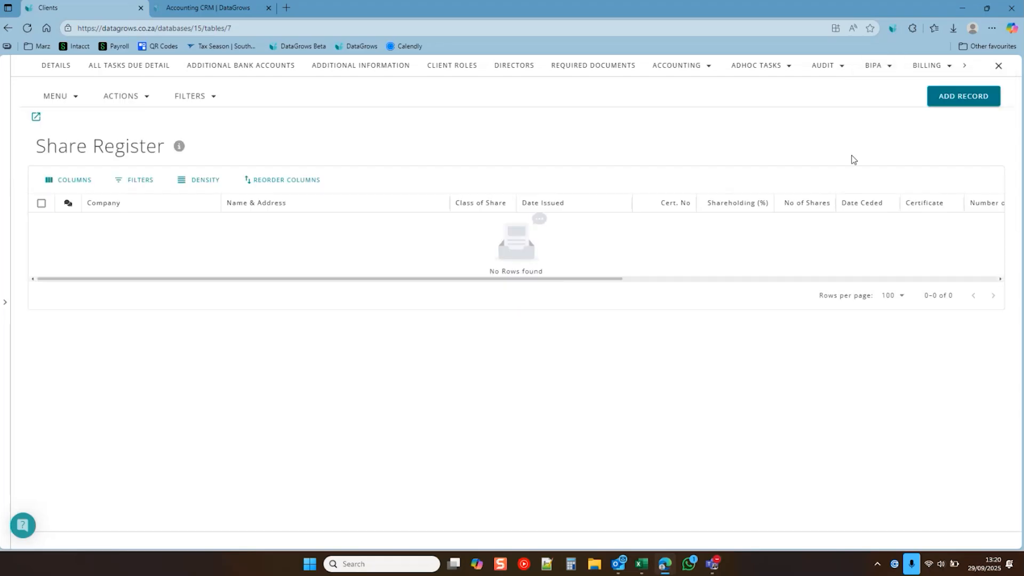
pyautogui.click(963, 96)
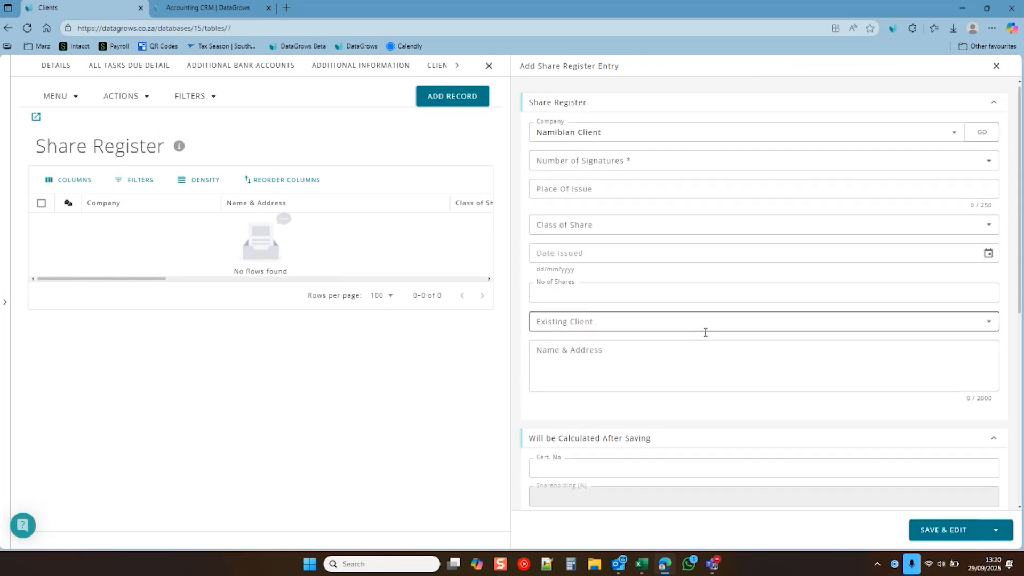
pyautogui.scroll(-2, 707, 341)
pyautogui.scroll(2, 581, 395)
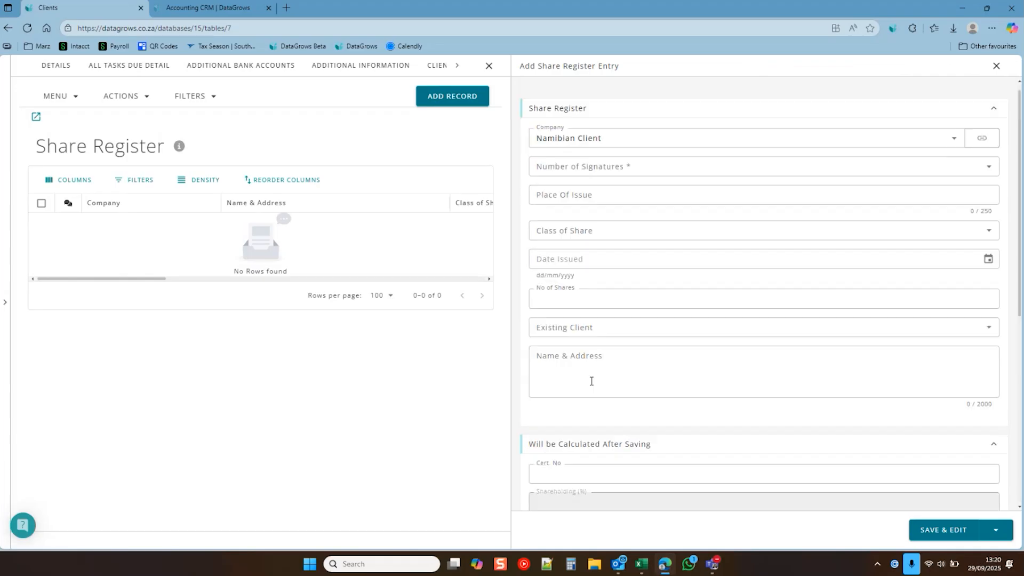
# Step: Set the share entry's Number of Signatures to 2, No of Shares to 100 and Existing Client to 35MM LABAA
pyautogui.click(581, 173)
pyautogui.click(589, 218)
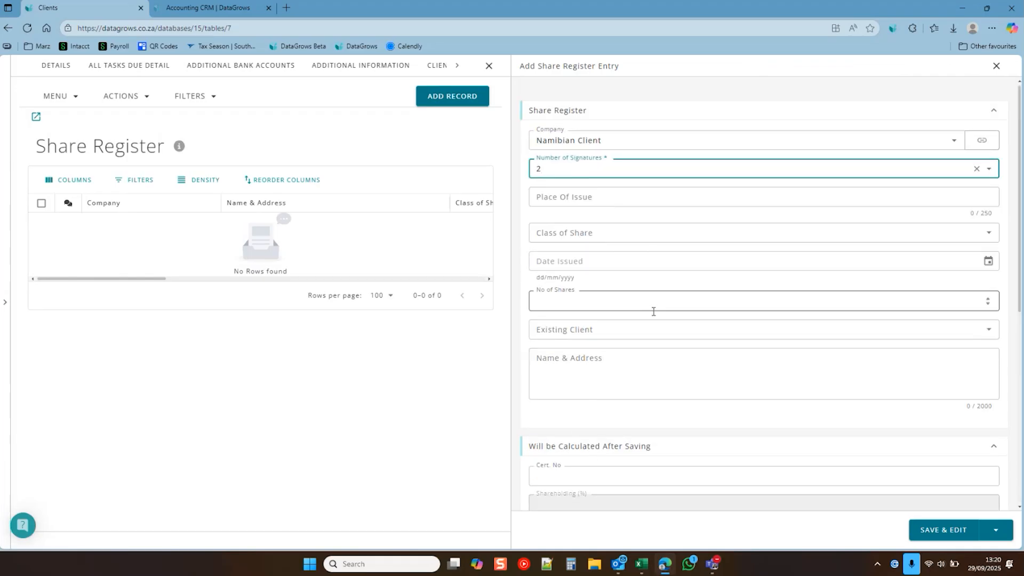
pyautogui.click(607, 300)
pyautogui.write('100')
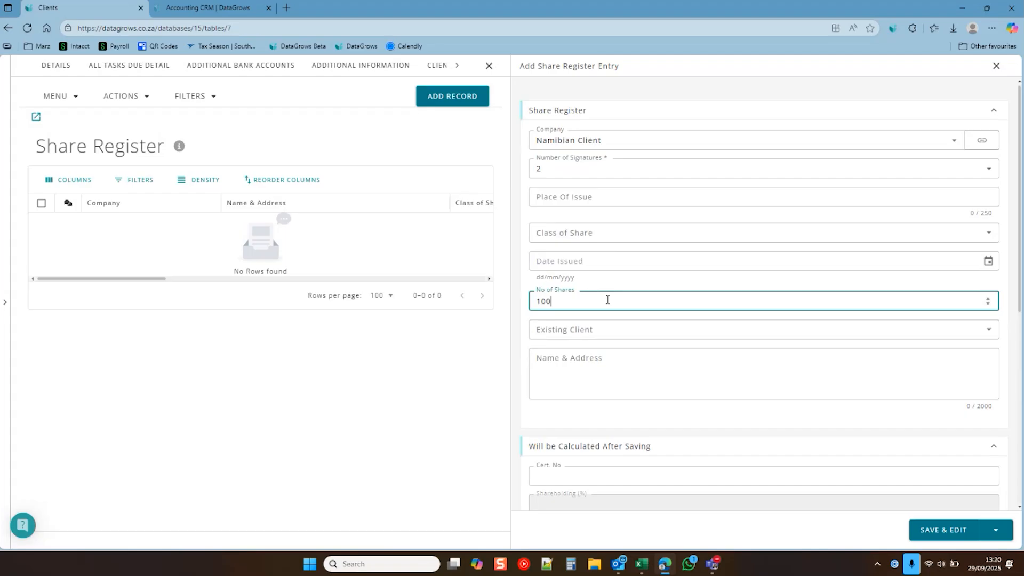
pyautogui.click(613, 330)
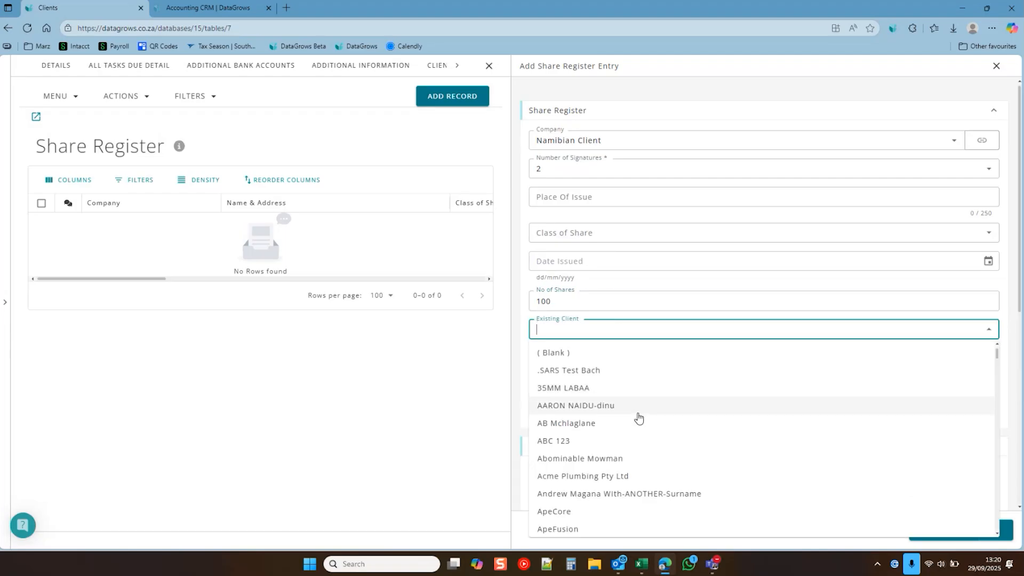
pyautogui.click(638, 387)
# Step: Set the share entry's Transaction Type to Sale, save the entry and close it
pyautogui.scroll(-2, 713, 446)
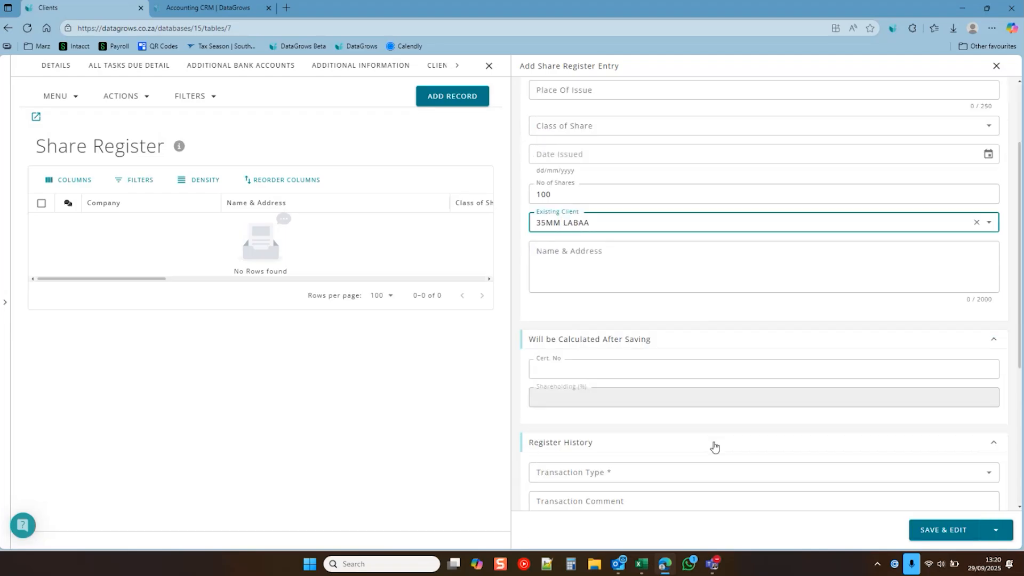
pyautogui.click(949, 529)
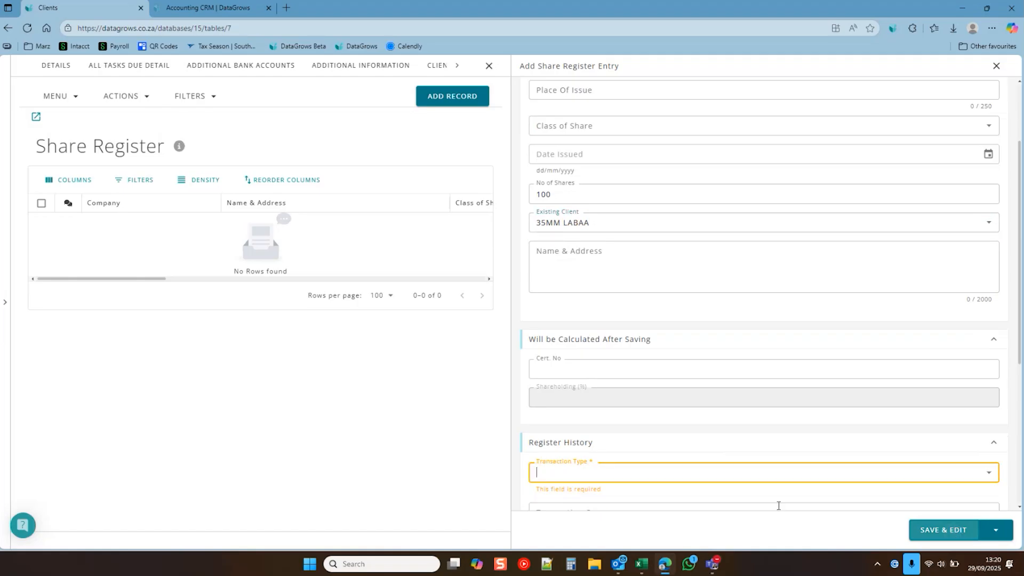
pyautogui.click(677, 473)
pyautogui.click(597, 392)
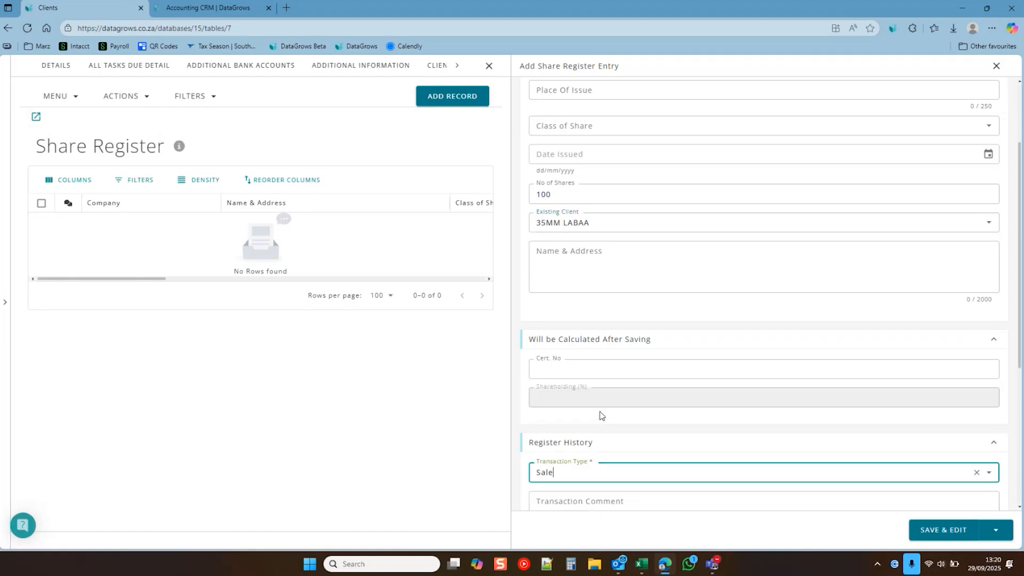
pyautogui.click(911, 530)
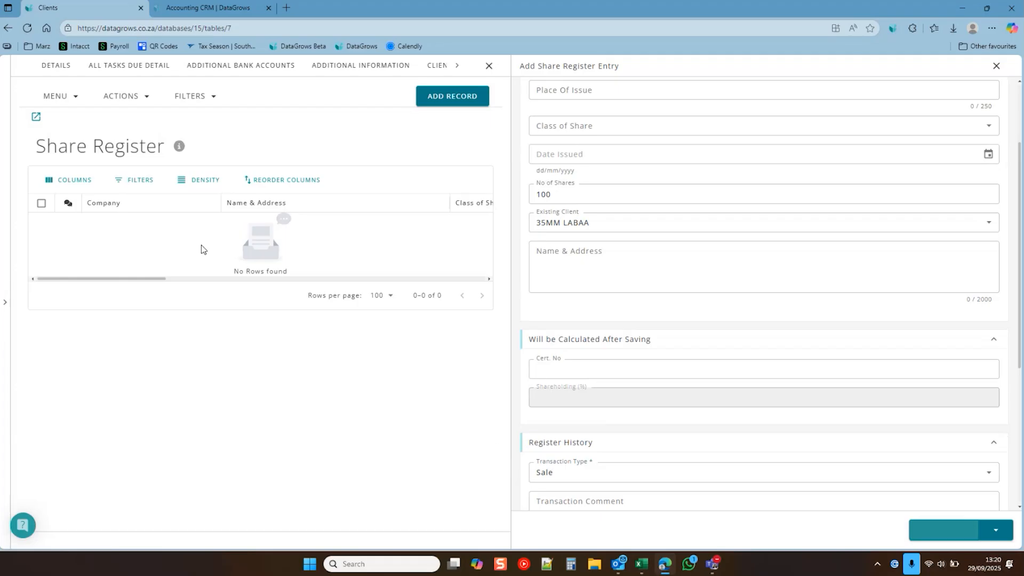
pyautogui.click(996, 66)
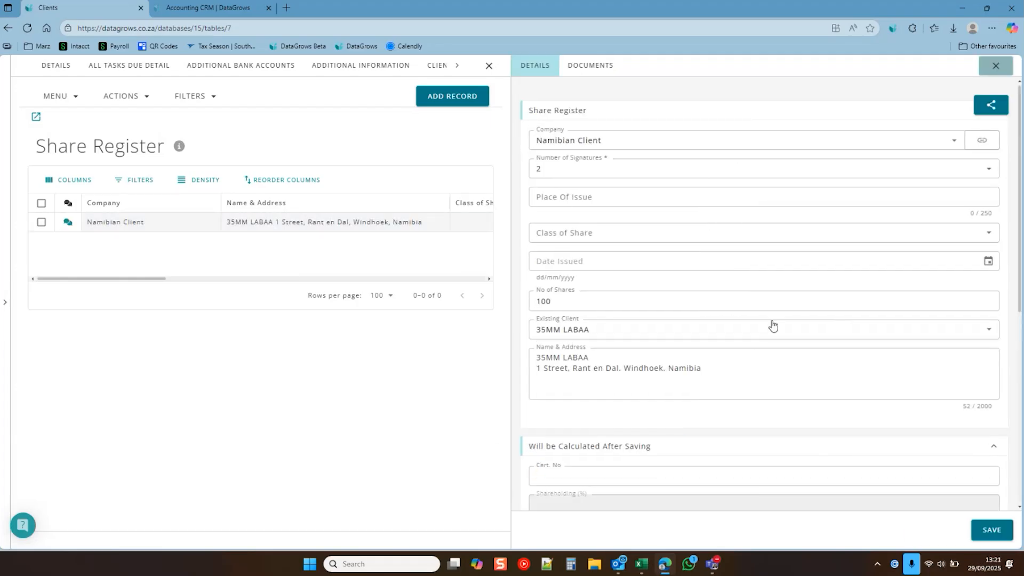
# Step: Open the share certificate for the new register entry, review its export formats and return to the Clients page
pyautogui.click(935, 223)
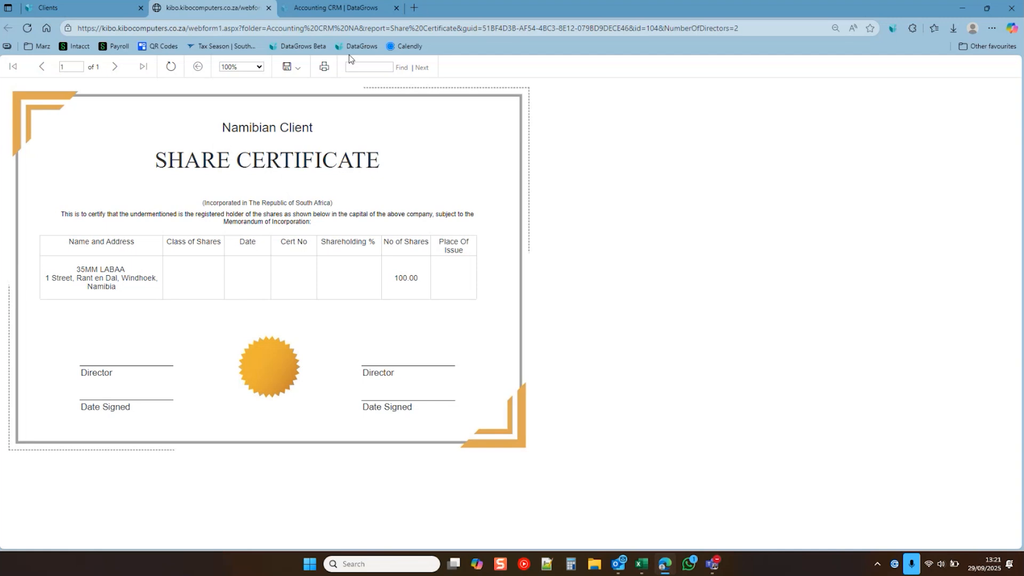
pyautogui.click(289, 66)
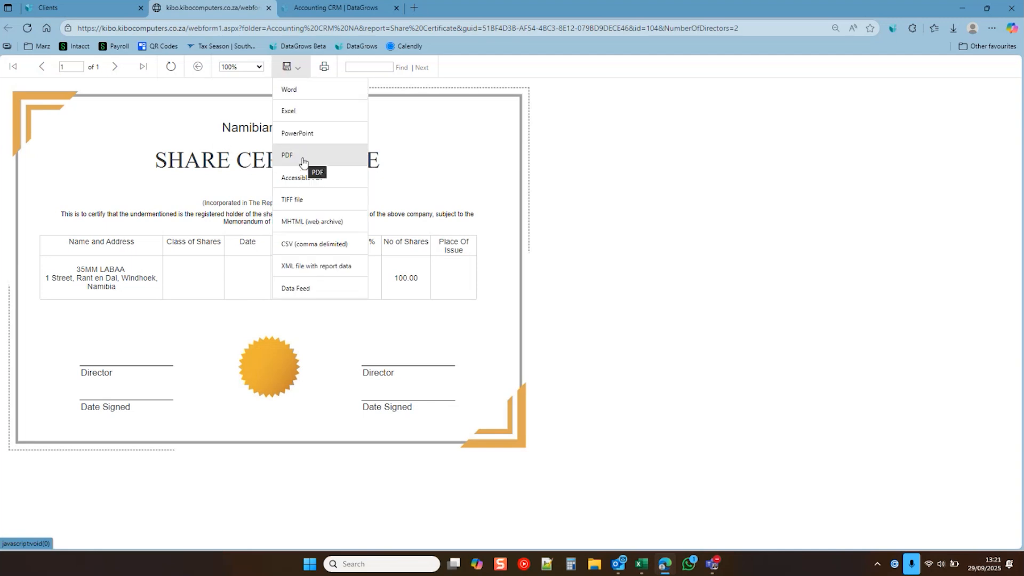
pyautogui.click(66, 7)
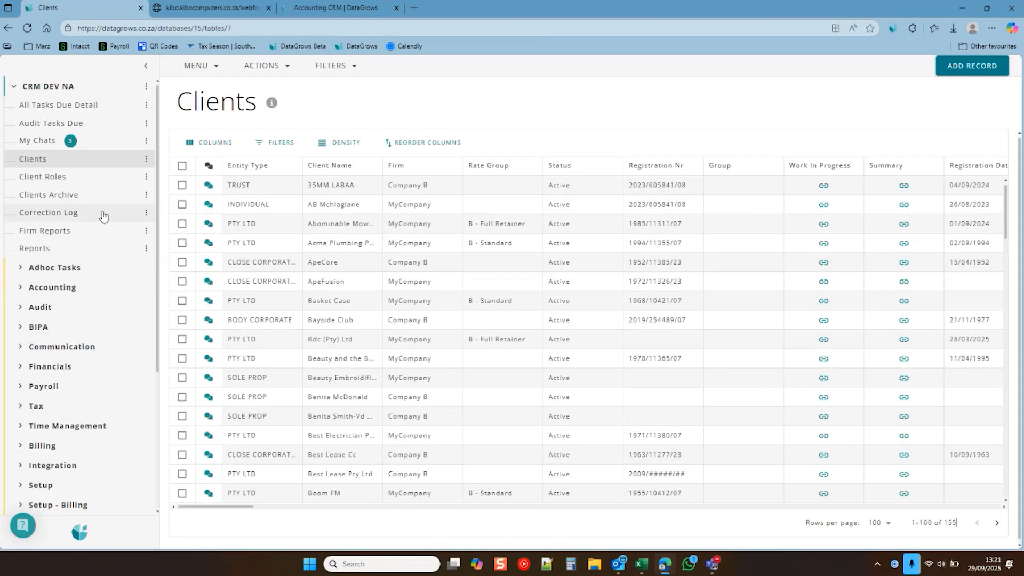
# Step: Open All Tasks Due Detail for all clients, show all columns and bring the Link, Status and Manager columns into view
pyautogui.click(72, 104)
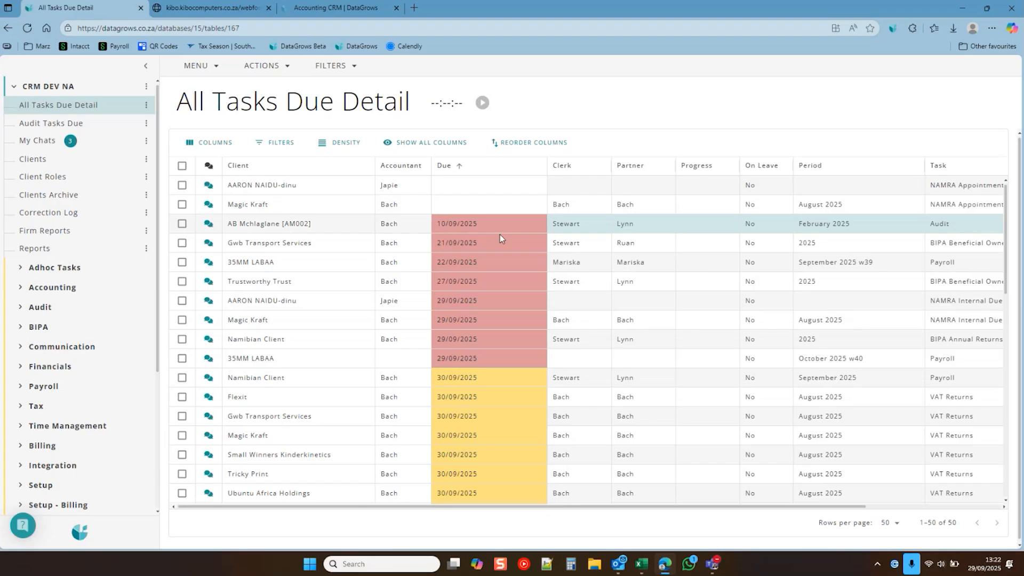
pyautogui.moveTo(352, 507); pyautogui.dragTo(634, 469)
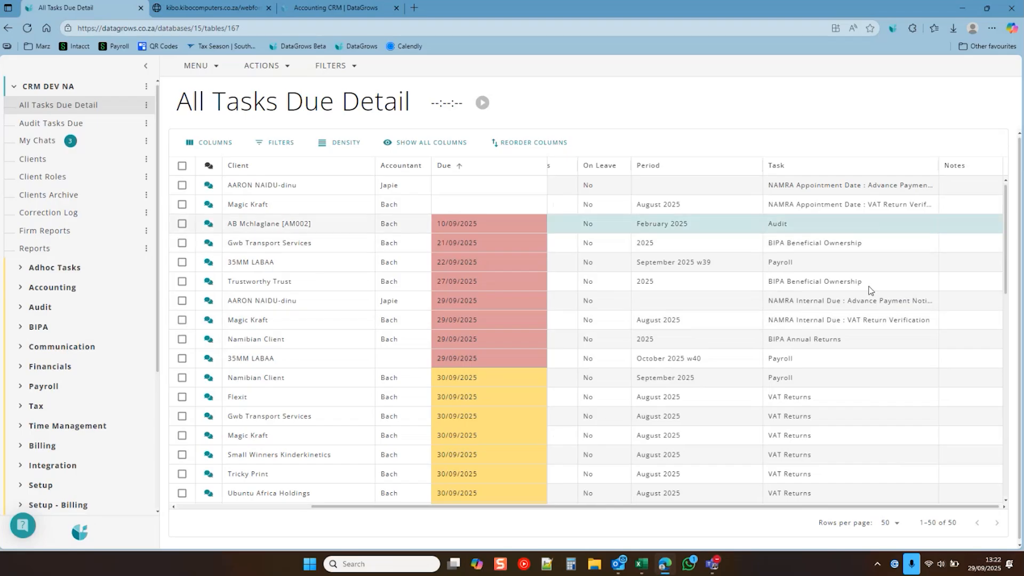
pyautogui.moveTo(802, 506); pyautogui.dragTo(531, 506)
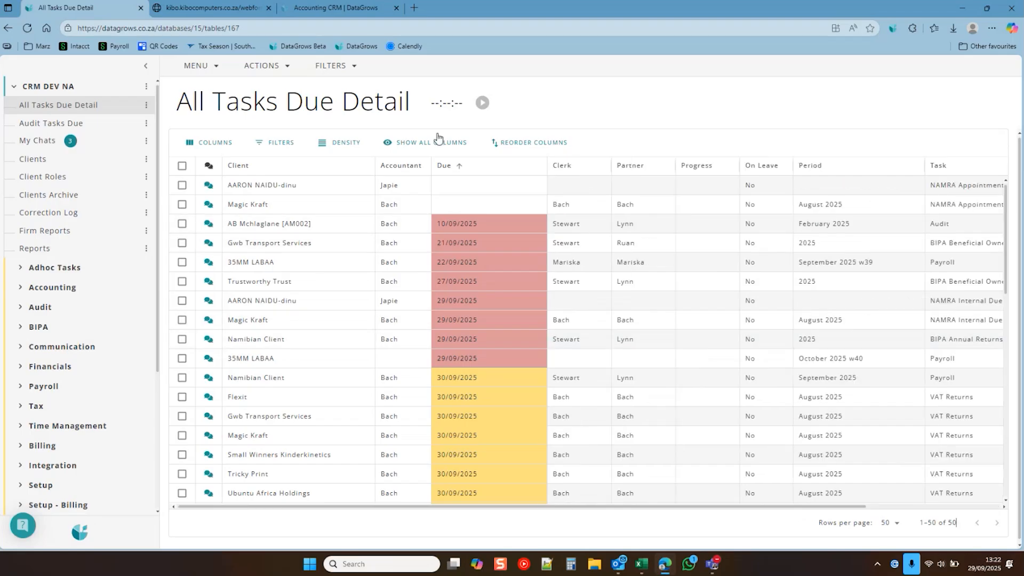
pyautogui.click(420, 142)
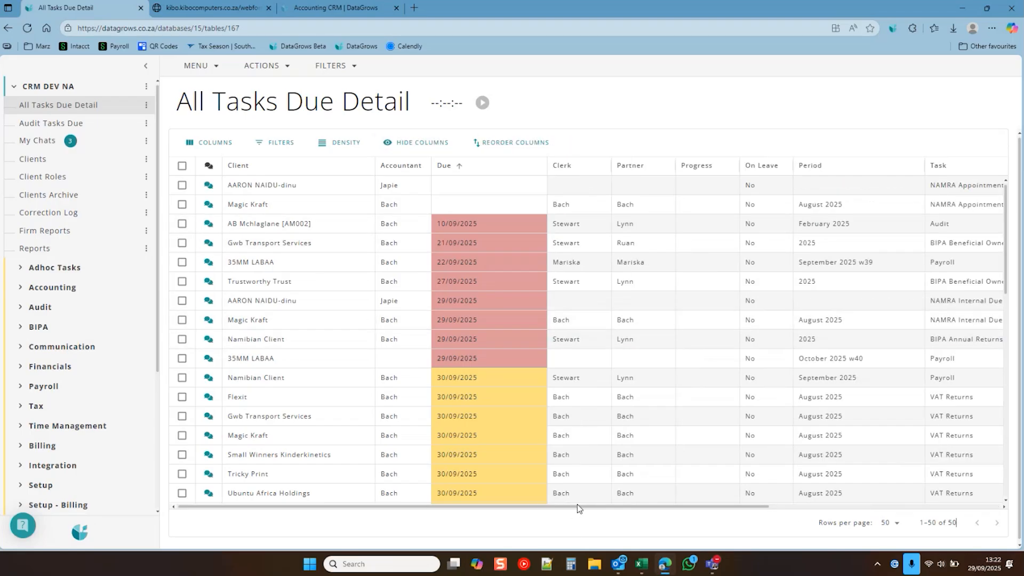
pyautogui.moveTo(575, 506); pyautogui.dragTo(837, 508)
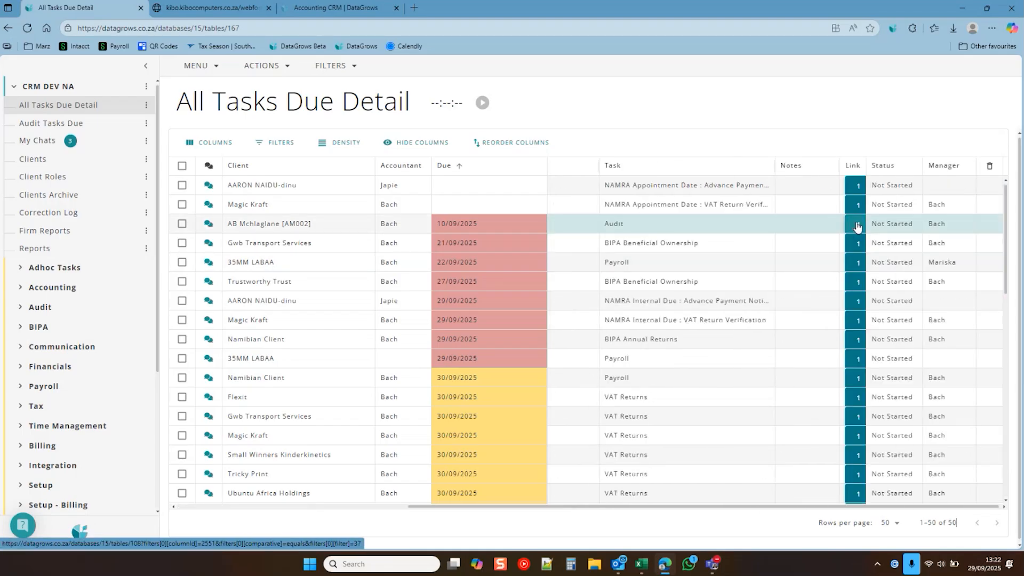
# Step: Open 35MM LABAA's linked September 2025 w39 Payroll task at full width and switch on Payroll Run
pyautogui.click(856, 267)
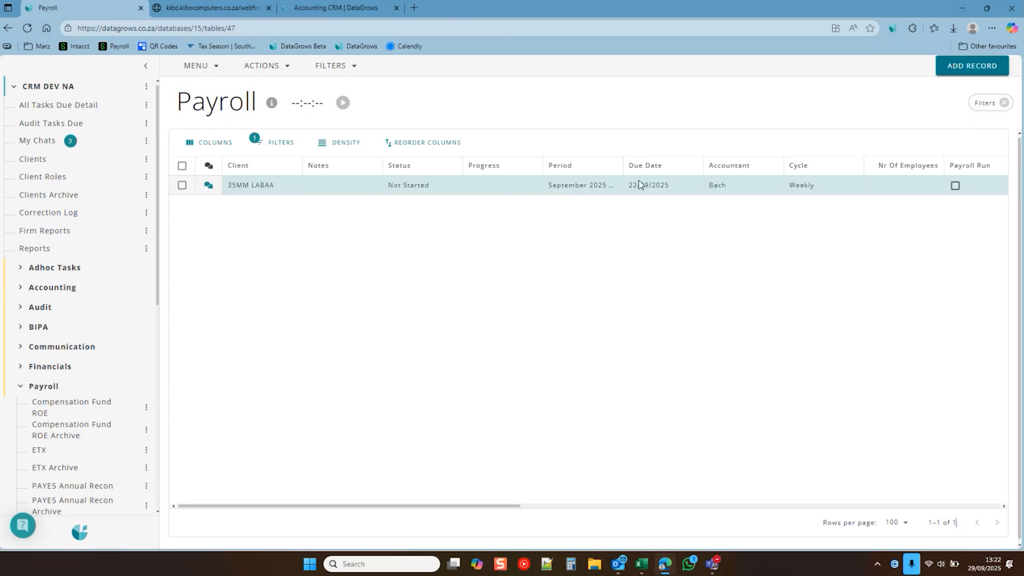
pyautogui.click(659, 187)
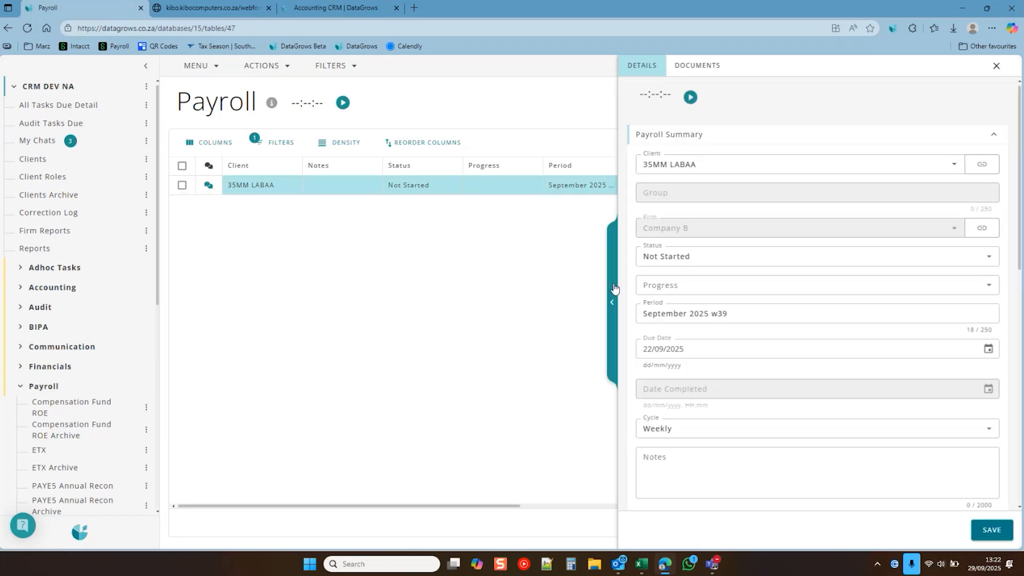
pyautogui.click(614, 289)
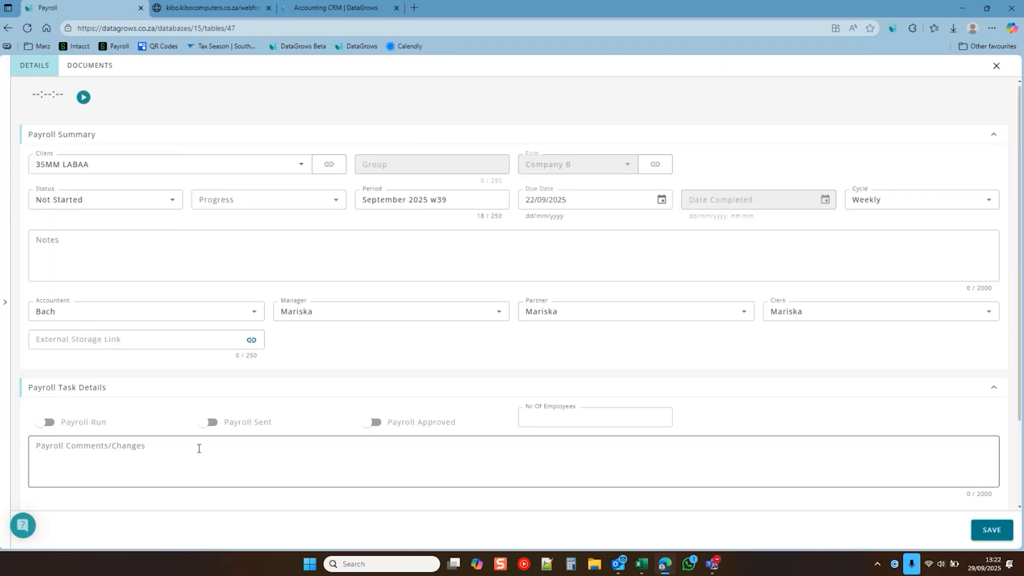
pyautogui.click(48, 421)
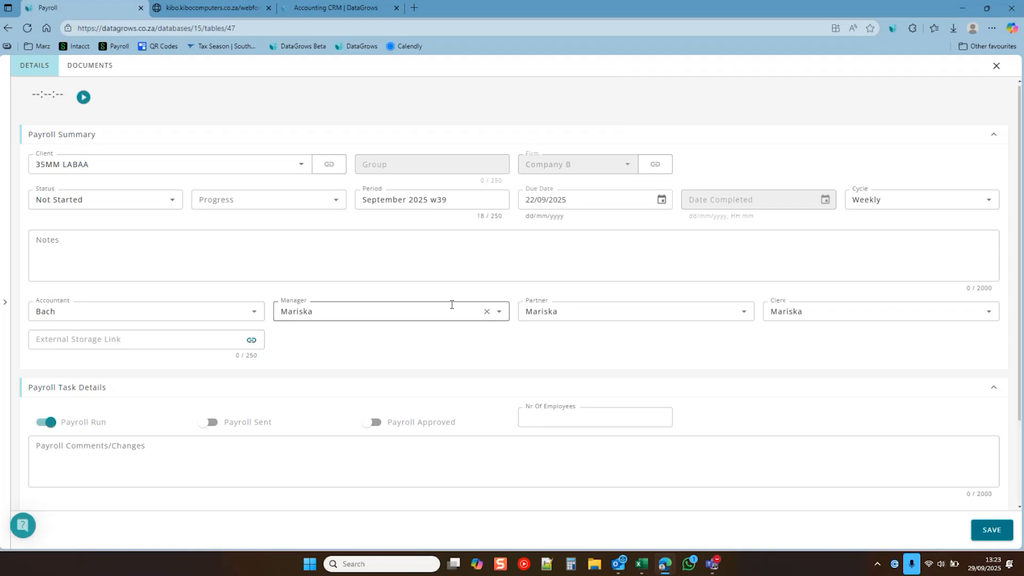
# Step: Close the payroll task without saving its changes and reopen 35MM LABAA's payroll record to view its details
pyautogui.click(996, 66)
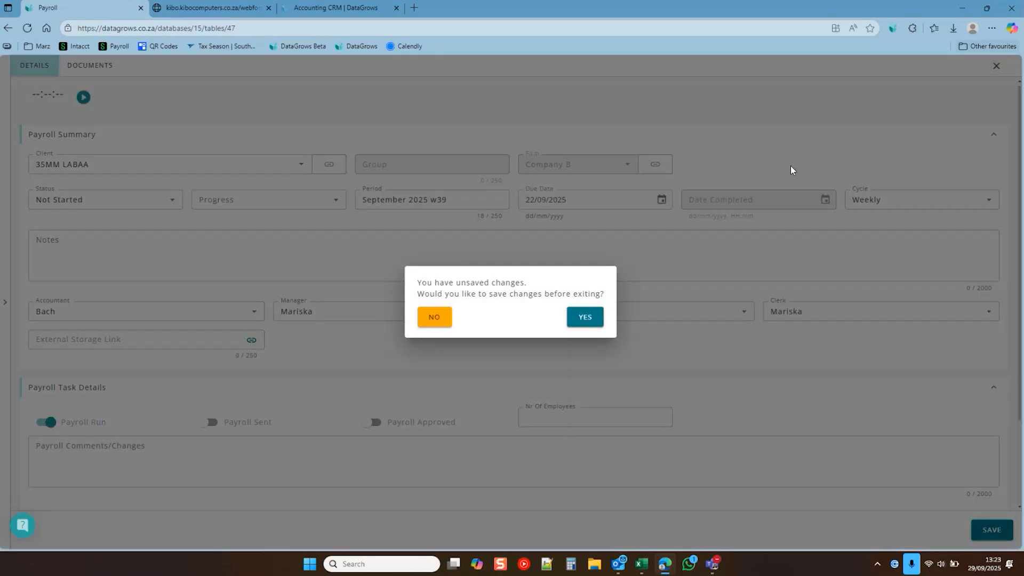
pyautogui.click(447, 329)
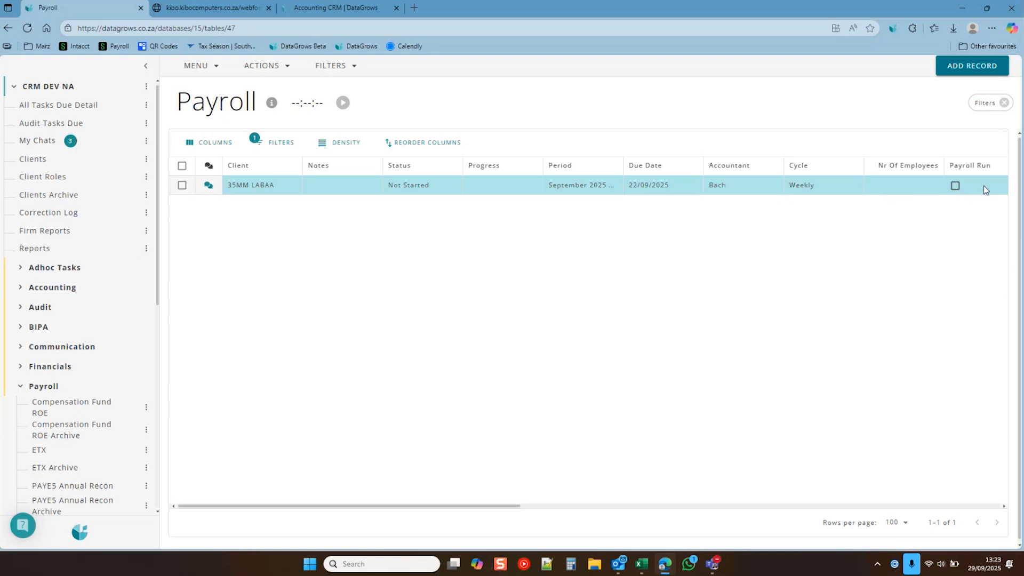
pyautogui.doubleClick(287, 184)
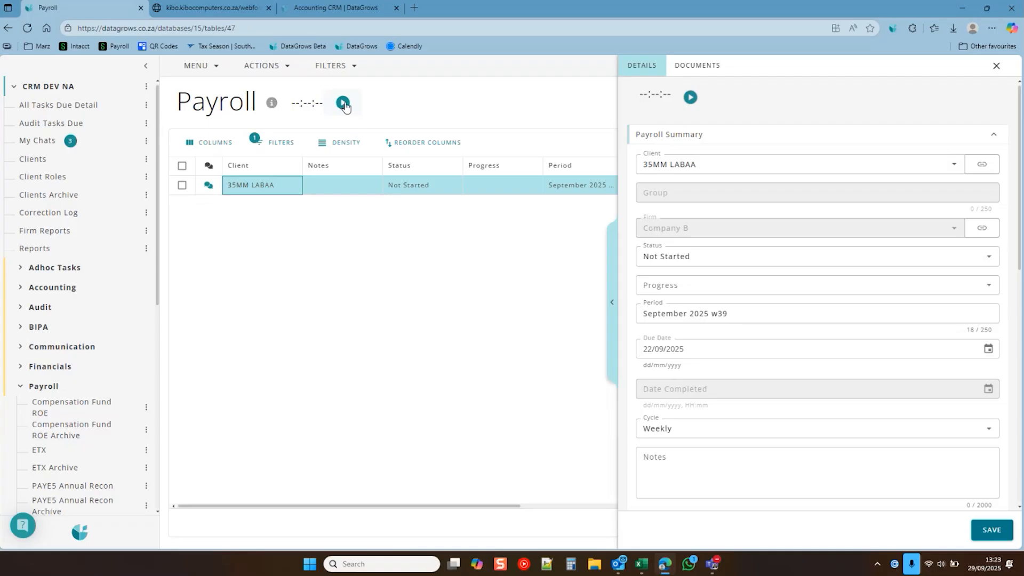
# Step: Open the report "Your to-do list for the next 30 days" and review the expanded task summary of the accountant listed after No License
pyautogui.click(35, 248)
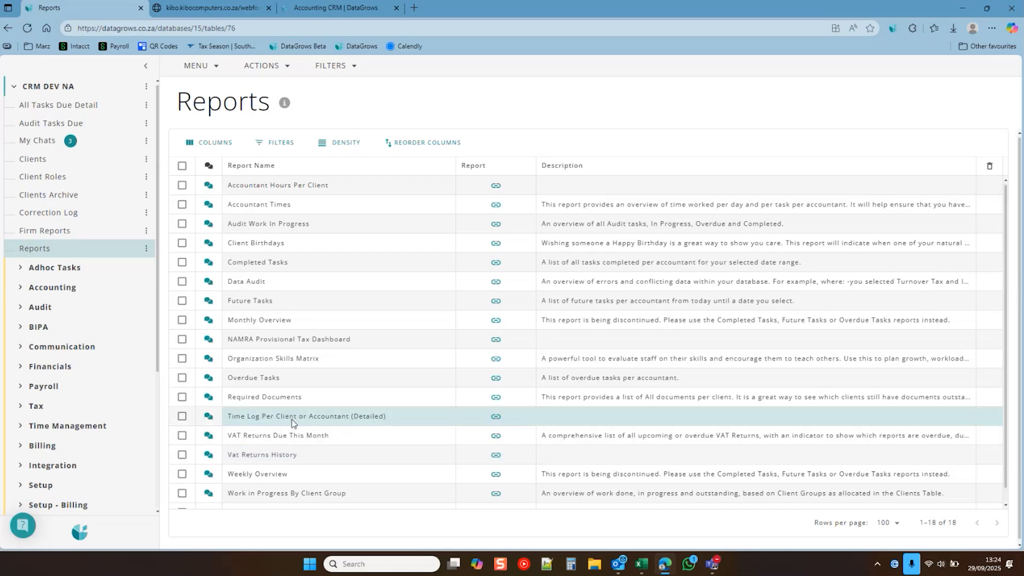
pyautogui.scroll(-1, 320, 445)
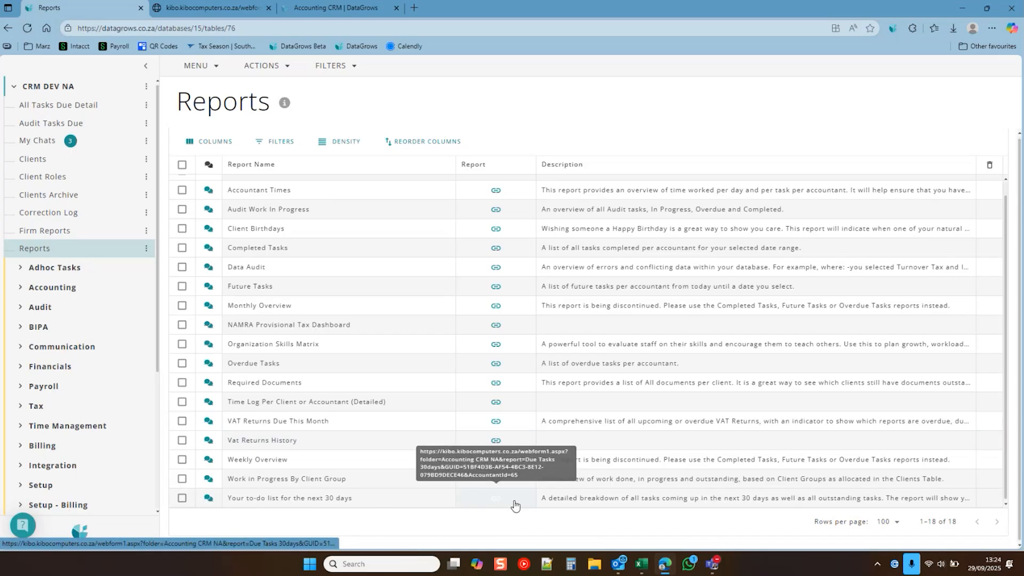
pyautogui.click(495, 504)
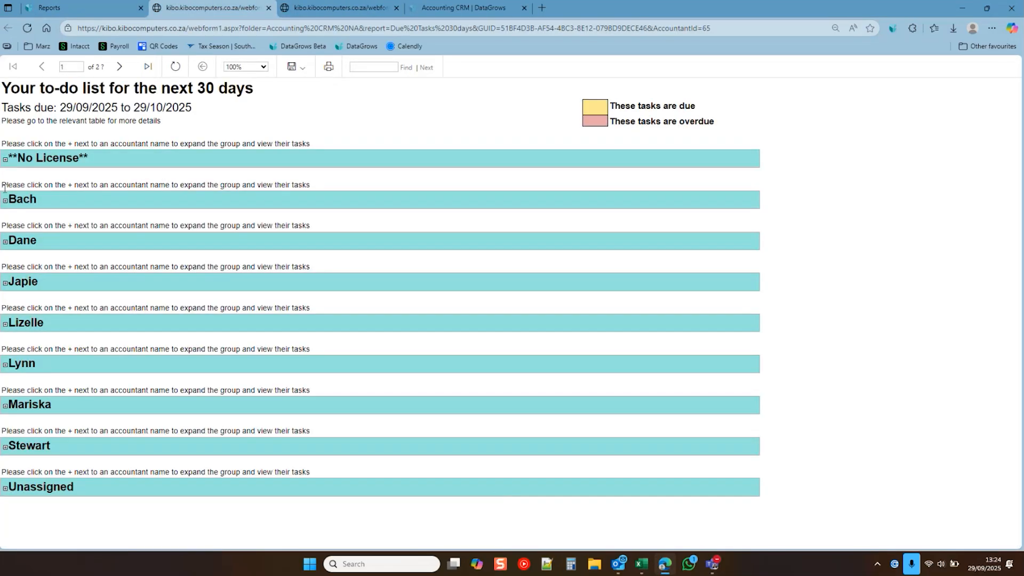
pyautogui.click(5, 200)
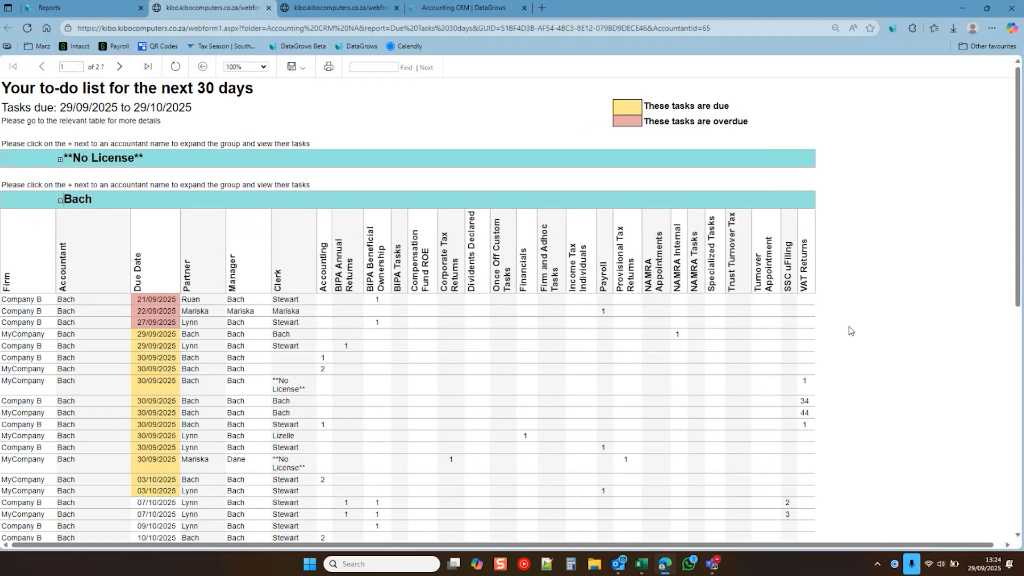
pyautogui.scroll(-4, 622, 425)
pyautogui.scroll(10, 607, 435)
# Step: Go to page 3 of the report and expand the unnamed, Annual/Bi-Annual and Monthly task groups
pyautogui.click(120, 68)
pyautogui.click(119, 68)
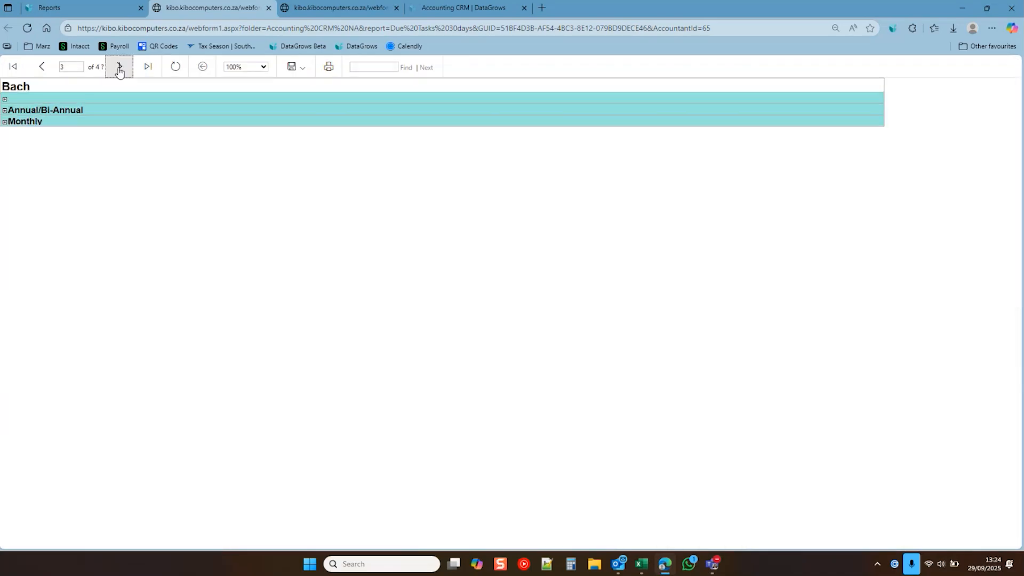
pyautogui.click(5, 98)
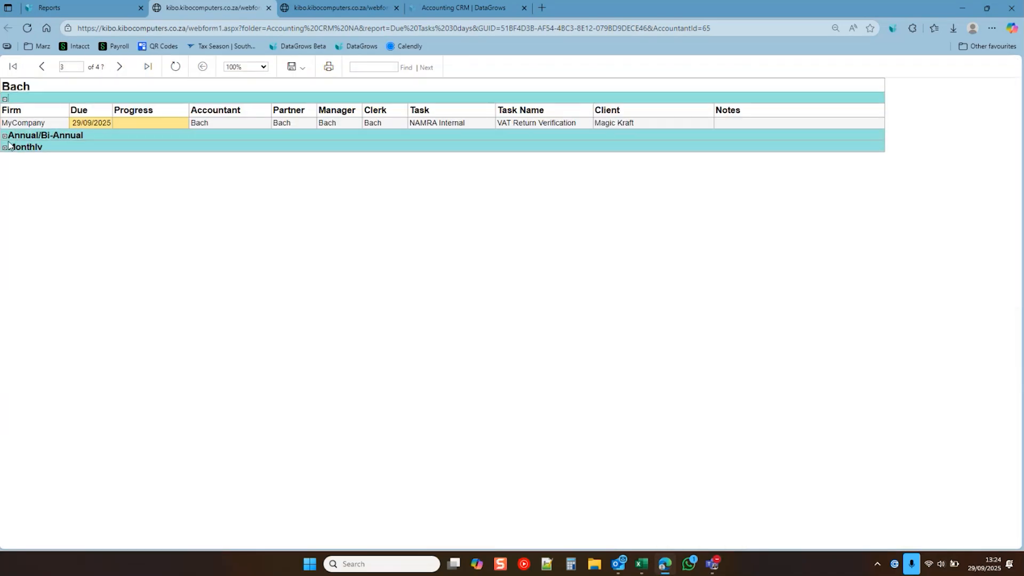
pyautogui.click(4, 135)
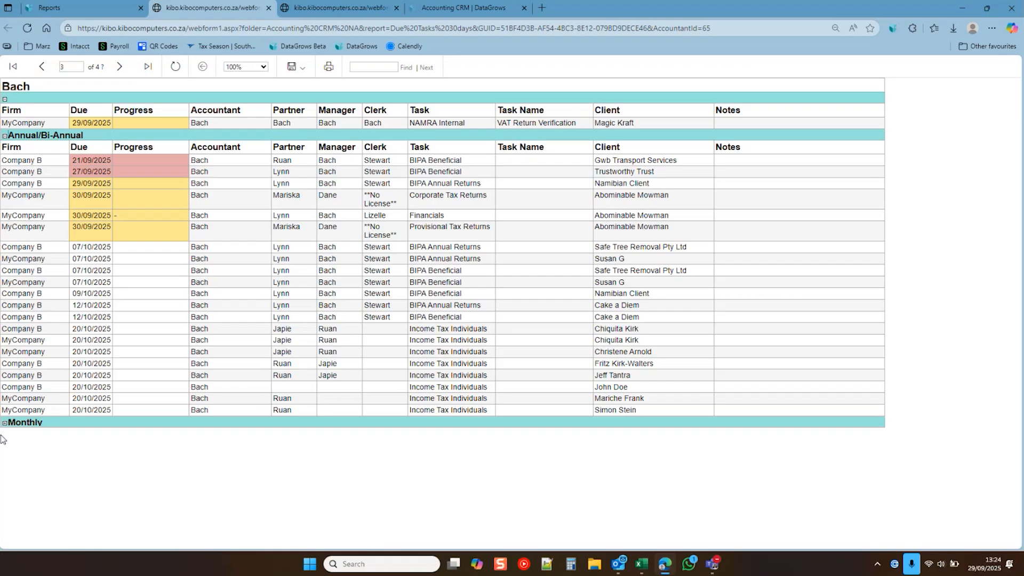
pyautogui.click(4, 422)
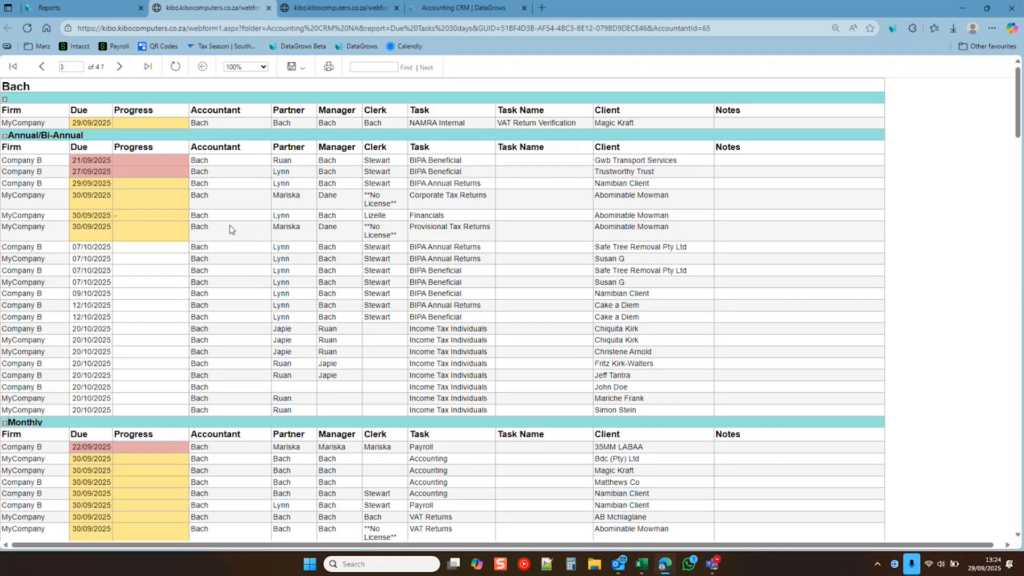
# Step: Examine the accountant's detailed tasks by due date, task and client, and go on to the following accountant's page
pyautogui.scroll(-5, 496, 381)
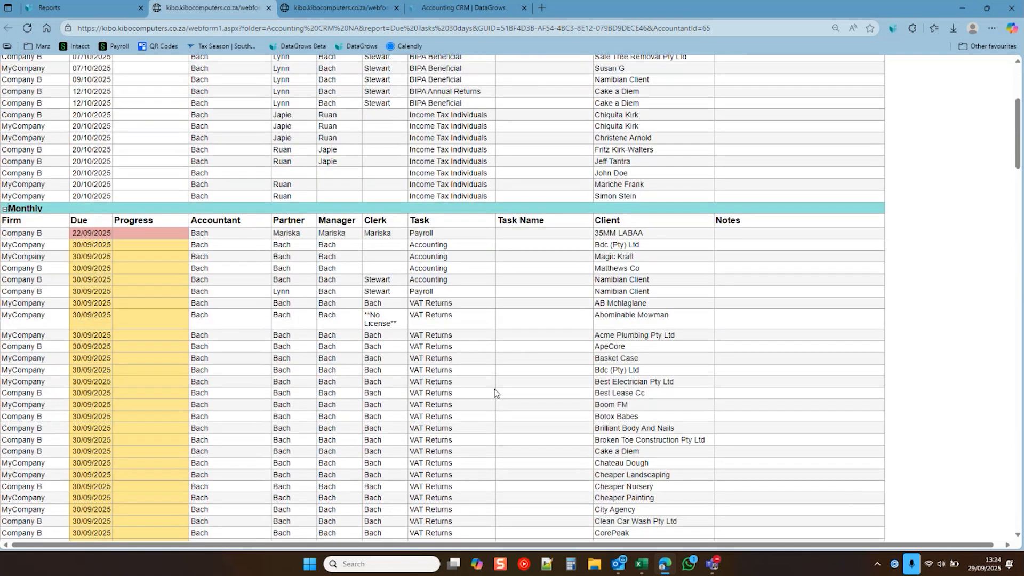
pyautogui.scroll(-1, 498, 396)
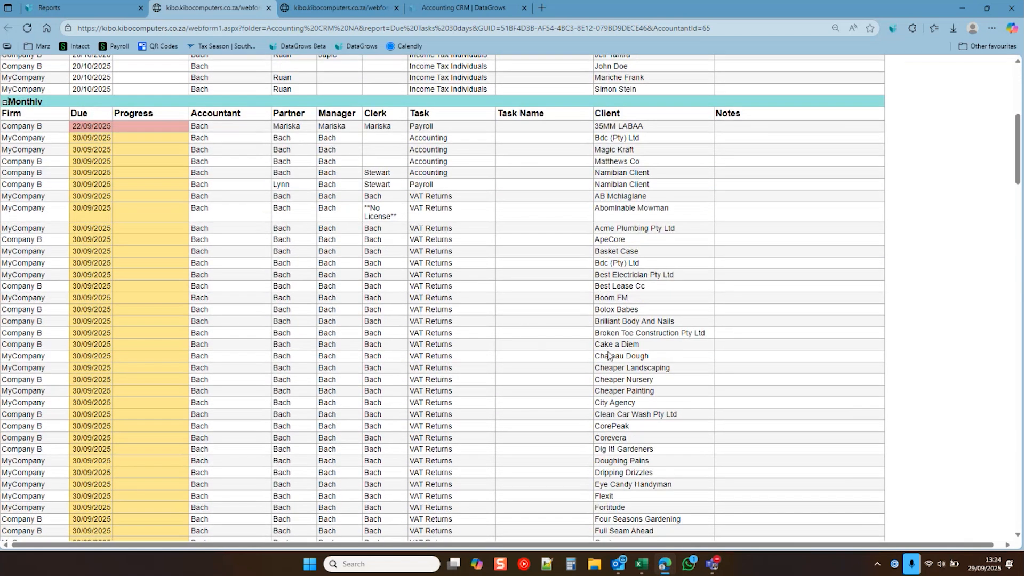
pyautogui.scroll(-2, 609, 356)
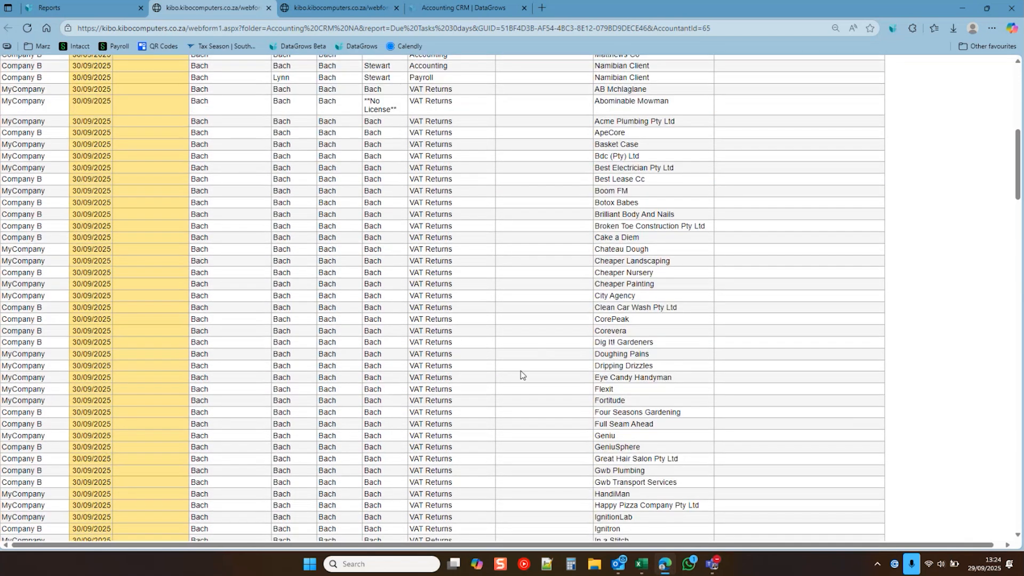
pyautogui.scroll(-8, 520, 370)
pyautogui.scroll(-4, 477, 377)
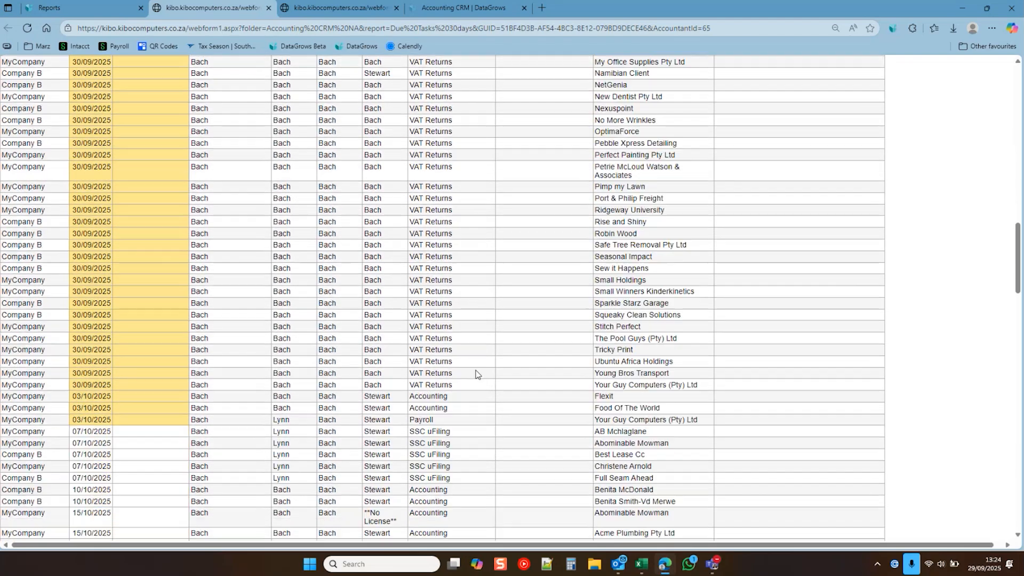
pyautogui.scroll(20, 475, 373)
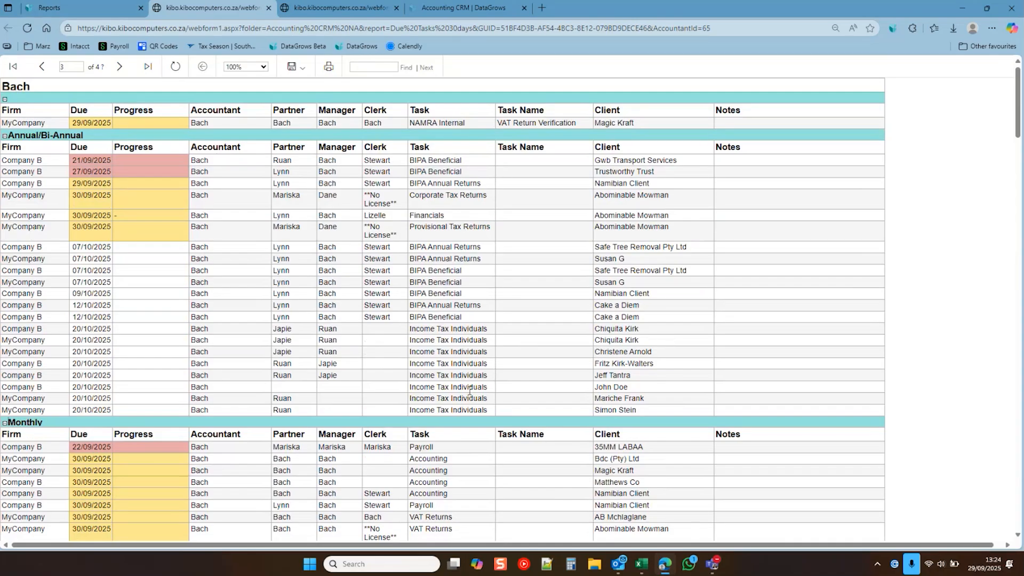
pyautogui.click(120, 66)
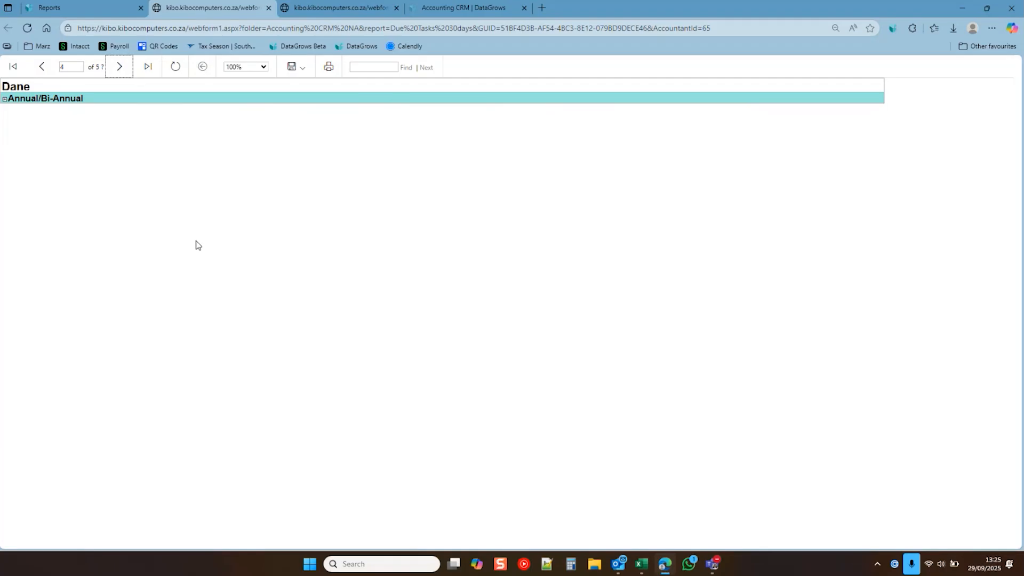
# Step: In All Tasks Due Detail, add the note "audit in progress, tests are still outstanding." to the Audit task due 10/09/2025 and save it
pyautogui.click(96, 8)
pyautogui.click(67, 109)
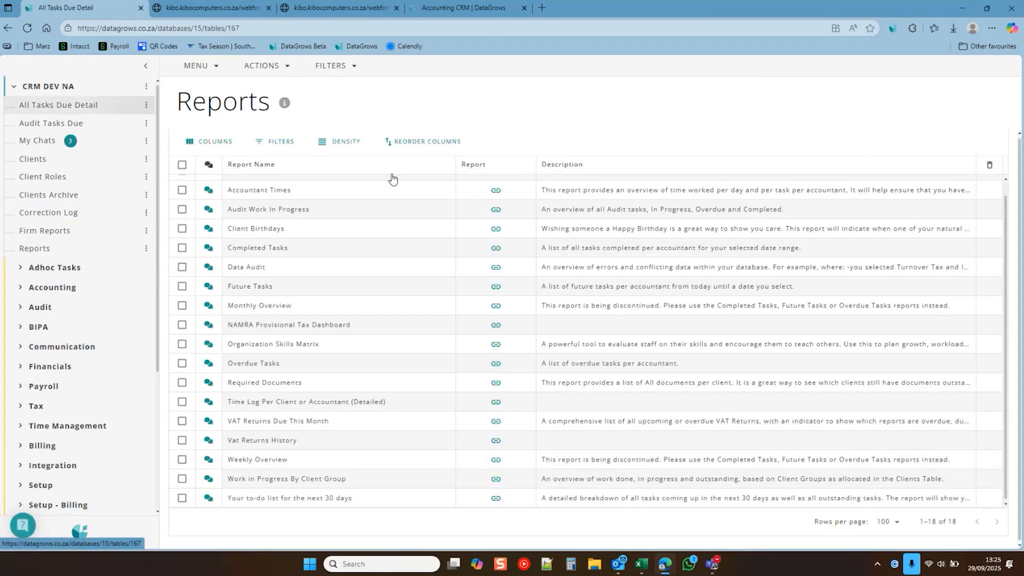
pyautogui.doubleClick(299, 222)
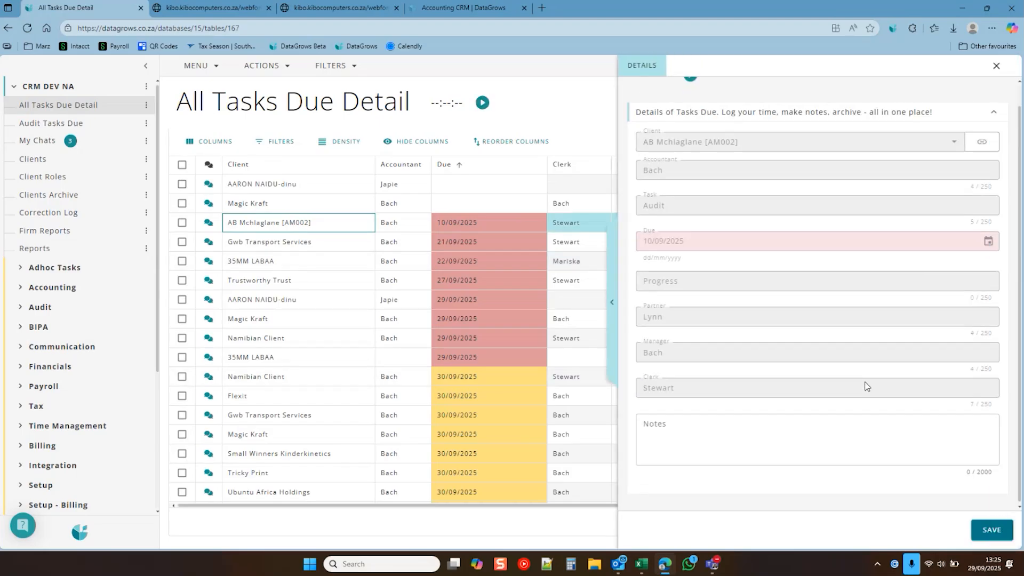
pyautogui.click(672, 433)
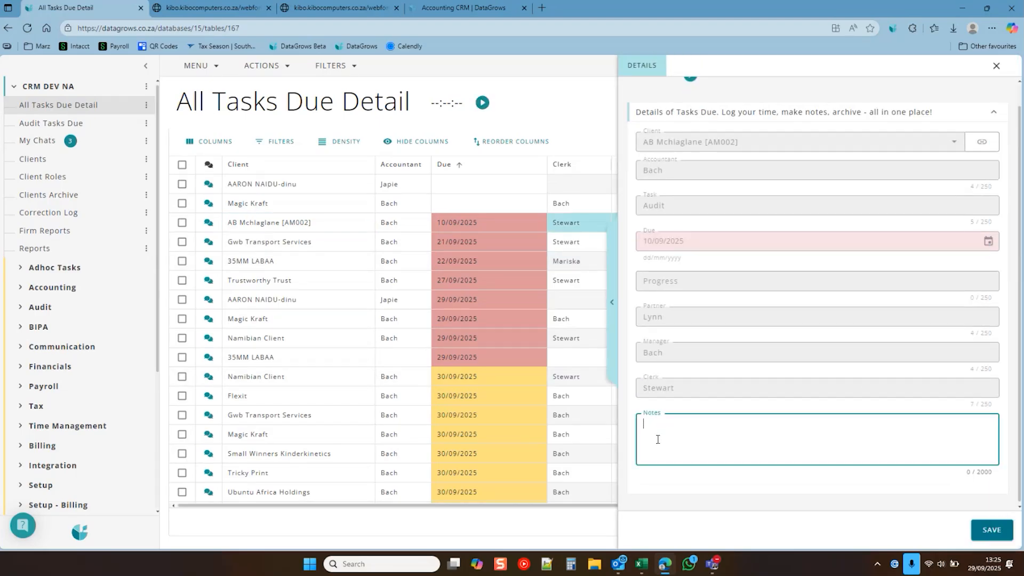
pyautogui.write('audit in progress, test s are still outstand')
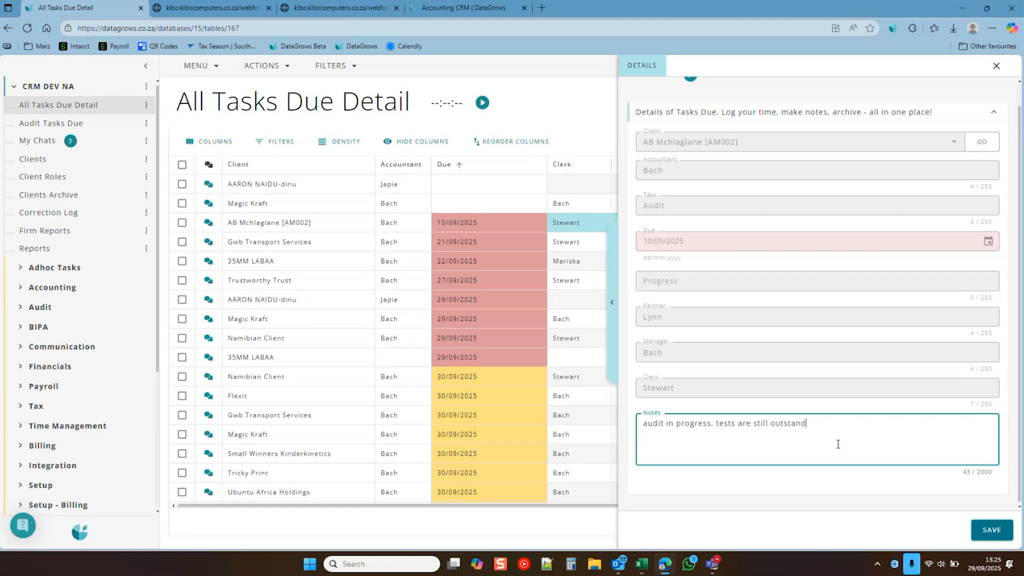
pyautogui.write('ing.')
pyautogui.click(991, 530)
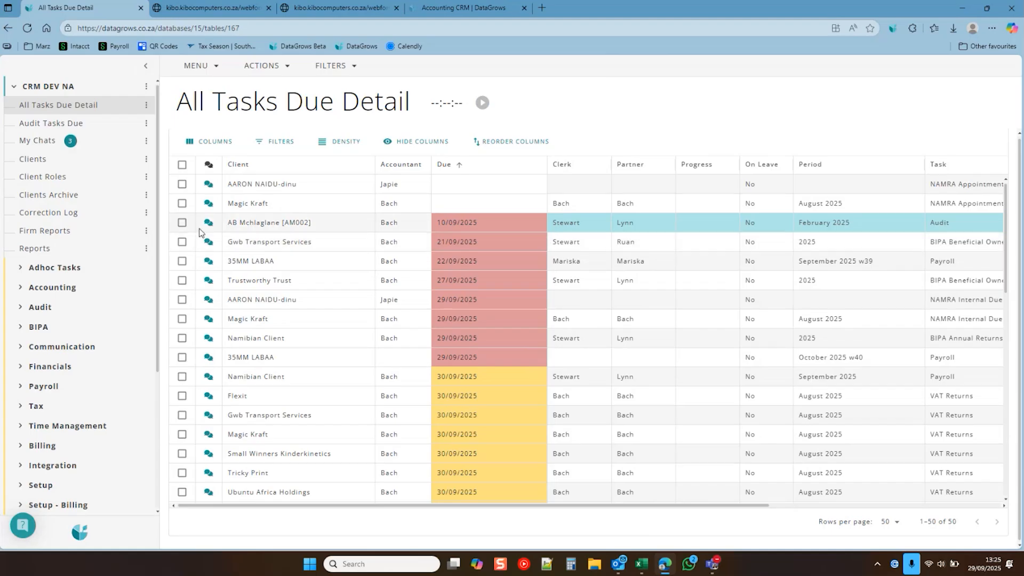
# Step: Select the Audit task due 10/09/2025 and view the available bulk action for it without running it
pyautogui.click(182, 223)
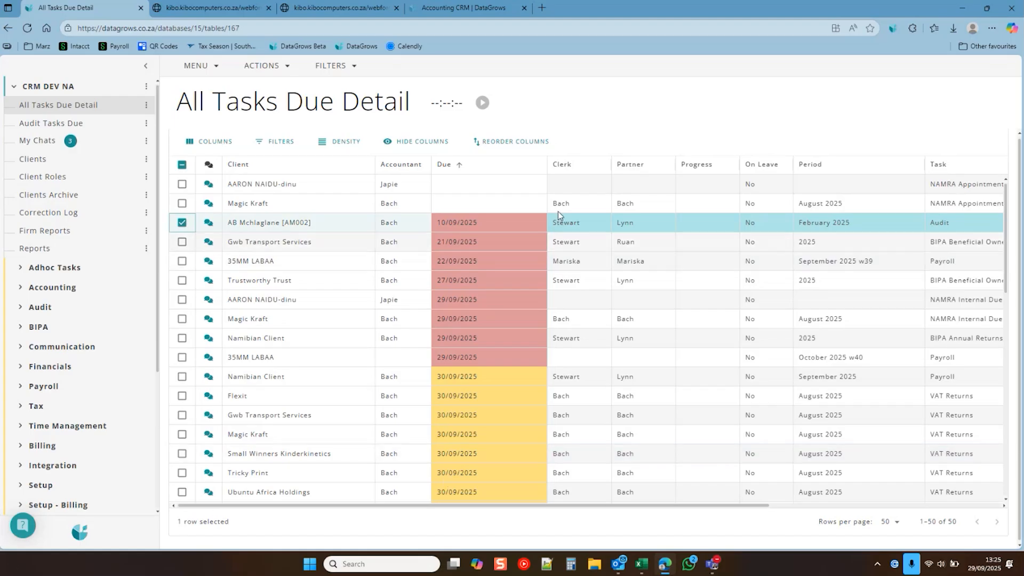
pyautogui.click(272, 66)
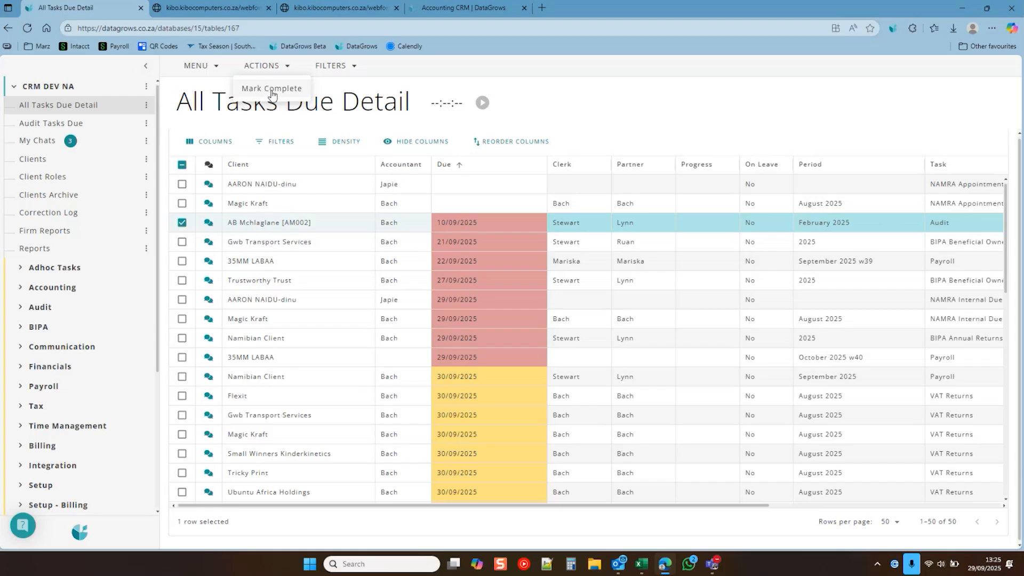
pyautogui.click(470, 509)
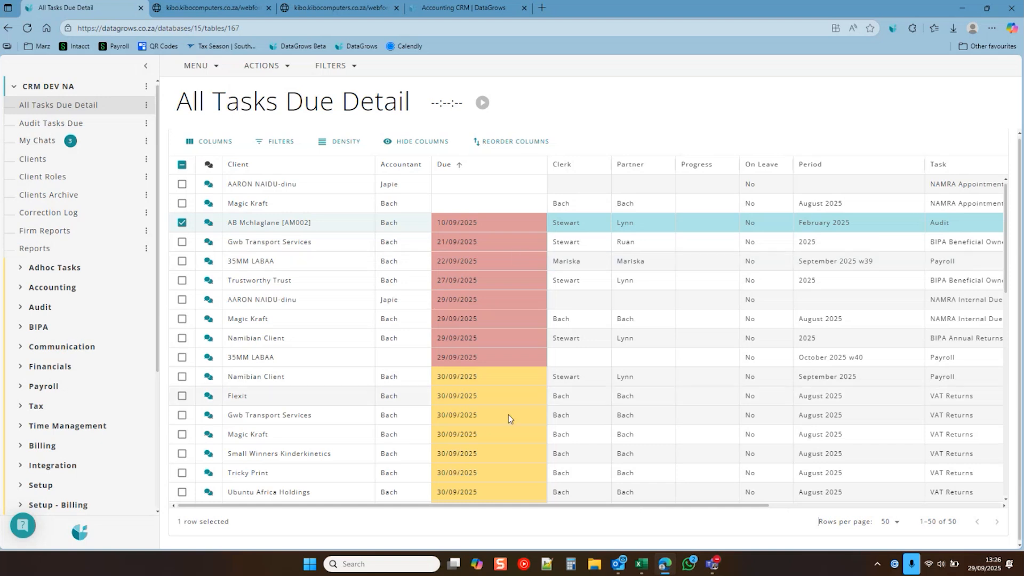
# Step: Open the linked February 2025 audit, set its status to Completed, choose Intangible assets cycle as the audit task, and save
pyautogui.hscroll(6, 508, 414)
pyautogui.click(850, 232)
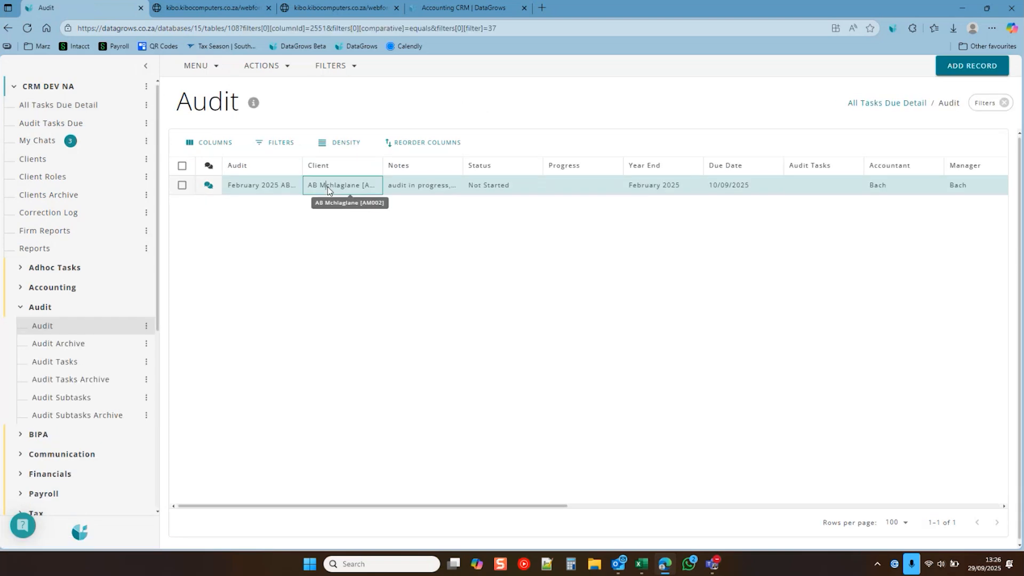
pyautogui.doubleClick(328, 187)
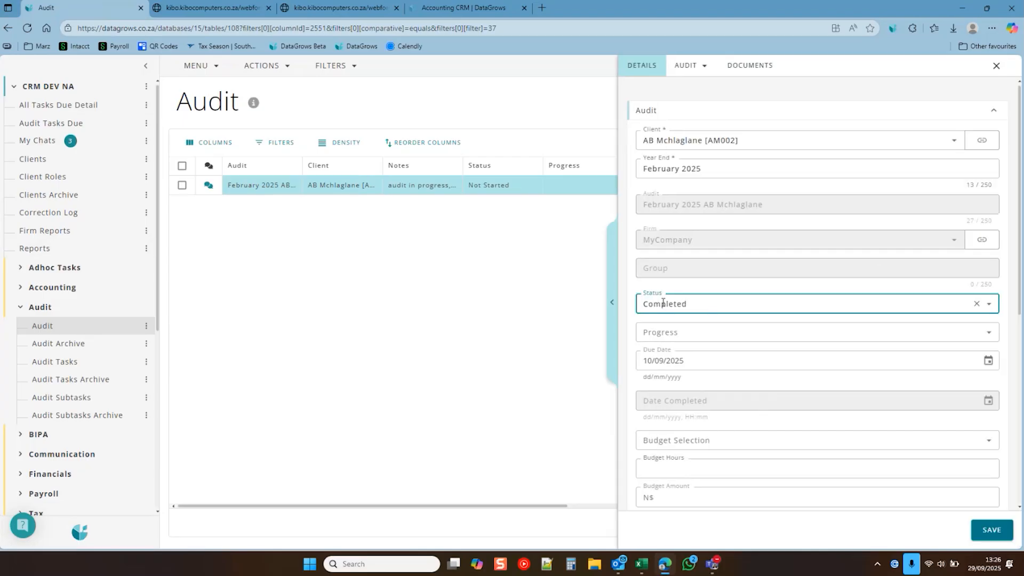
pyautogui.click(995, 530)
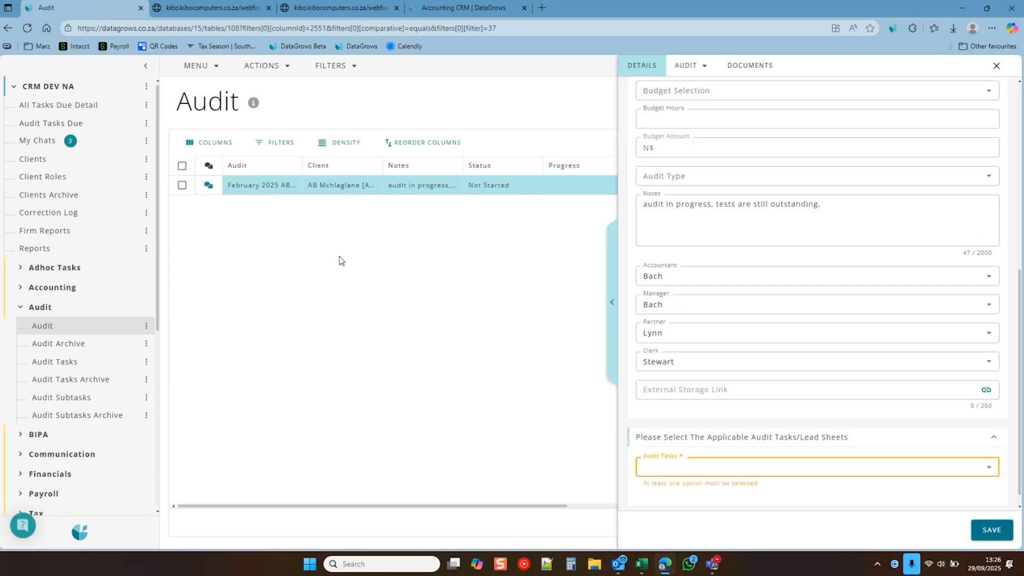
pyautogui.click(835, 467)
pyautogui.click(714, 292)
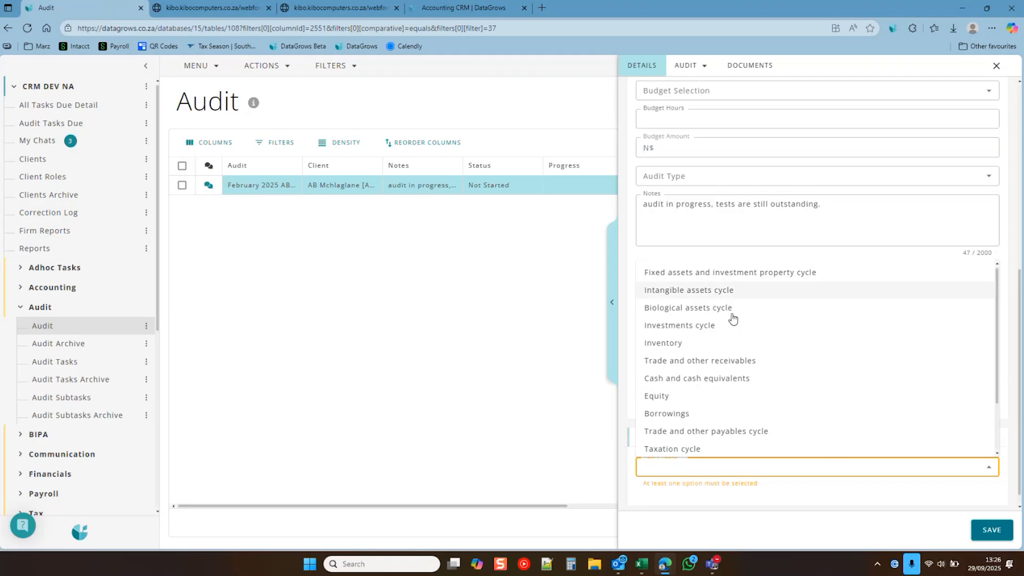
pyautogui.click(1011, 533)
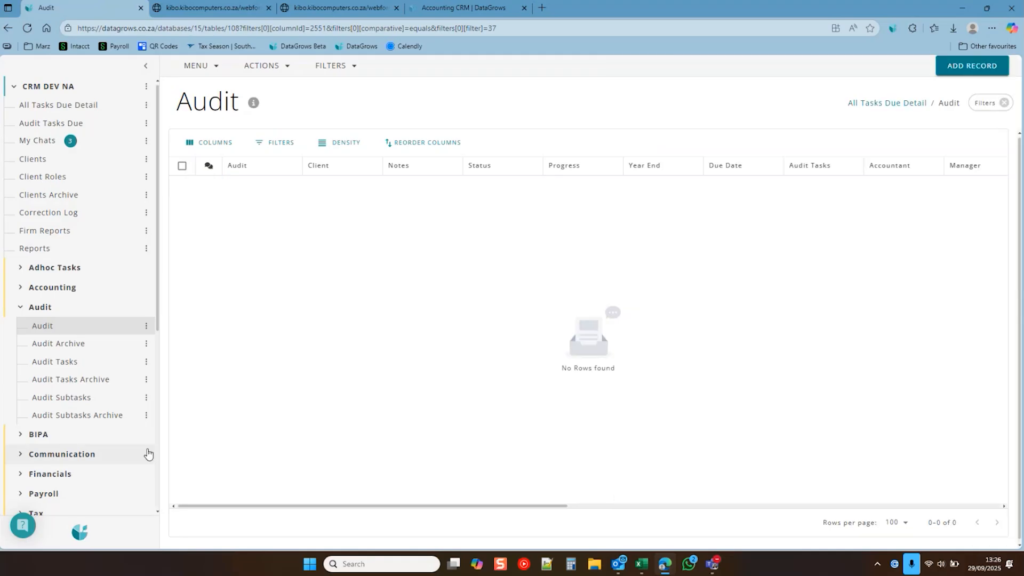
# Step: Open the Audit Archive and widen its Audit column to show the full audit names
pyautogui.click(80, 342)
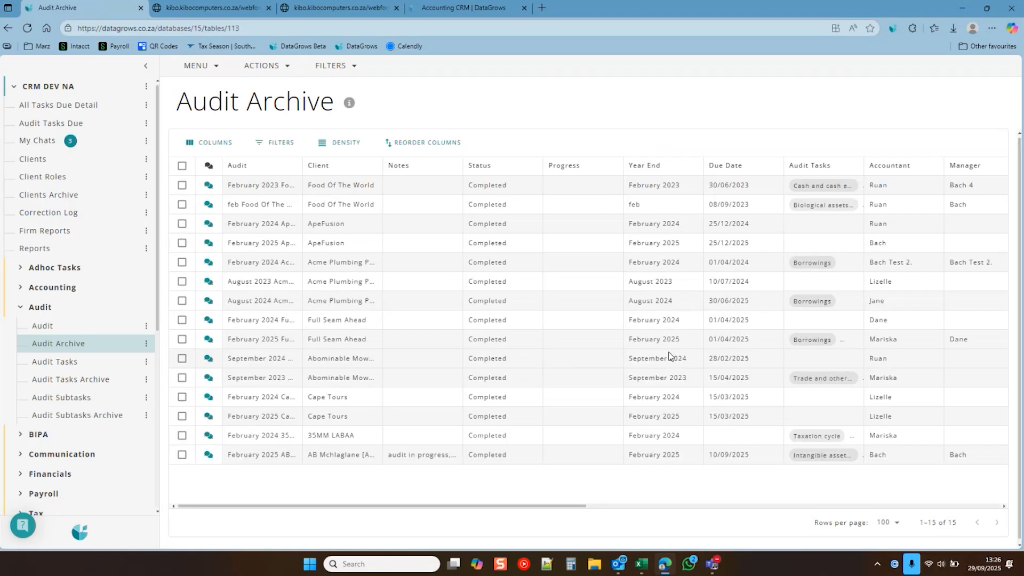
pyautogui.doubleClick(302, 163)
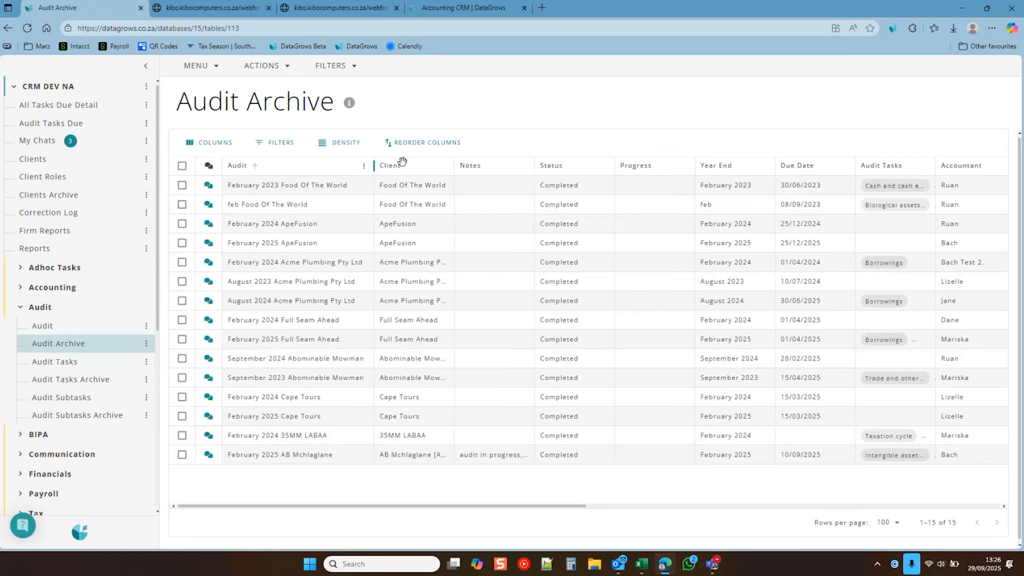
pyautogui.moveTo(402, 161); pyautogui.dragTo(435, 162)
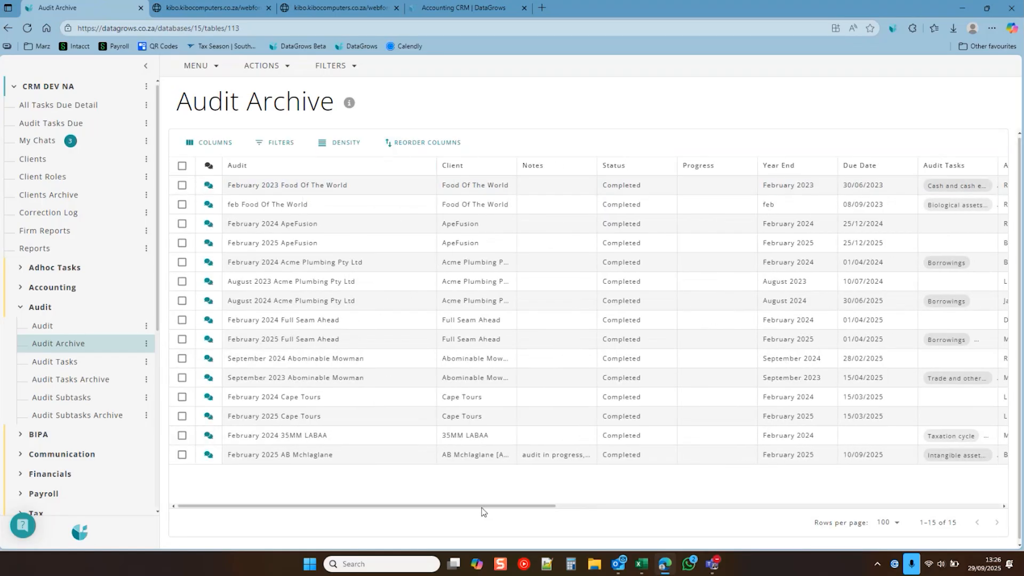
pyautogui.moveTo(481, 510); pyautogui.dragTo(461, 502)
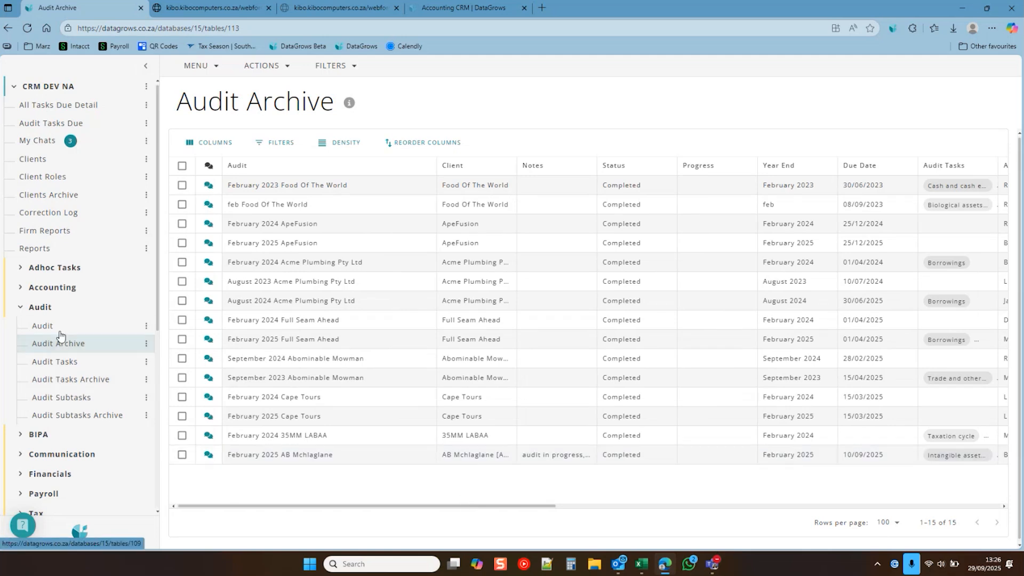
# Step: Open the VAT Returns Archive in the Accounting section and widen its Client column to show the full client names
pyautogui.click(67, 288)
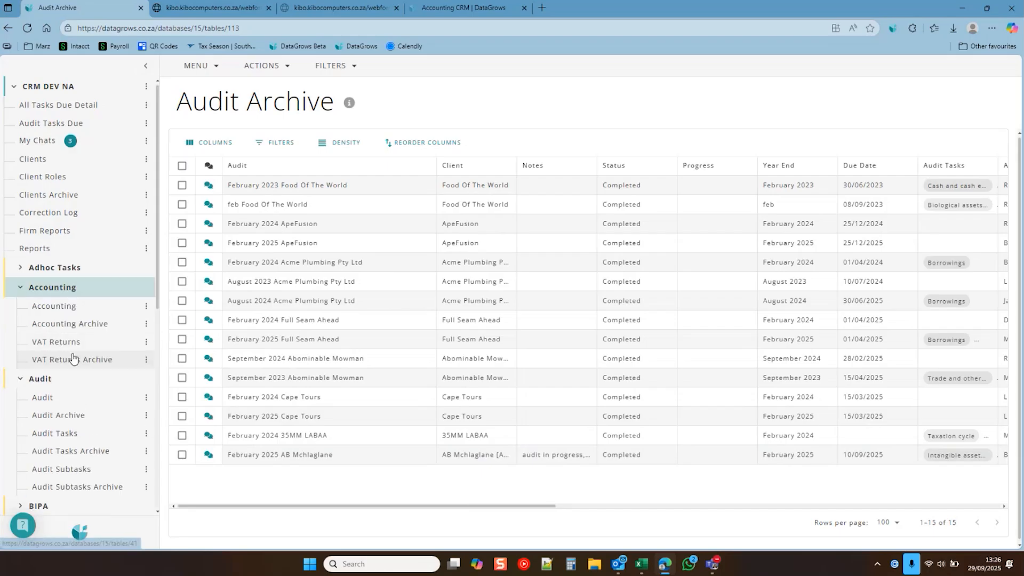
pyautogui.click(54, 359)
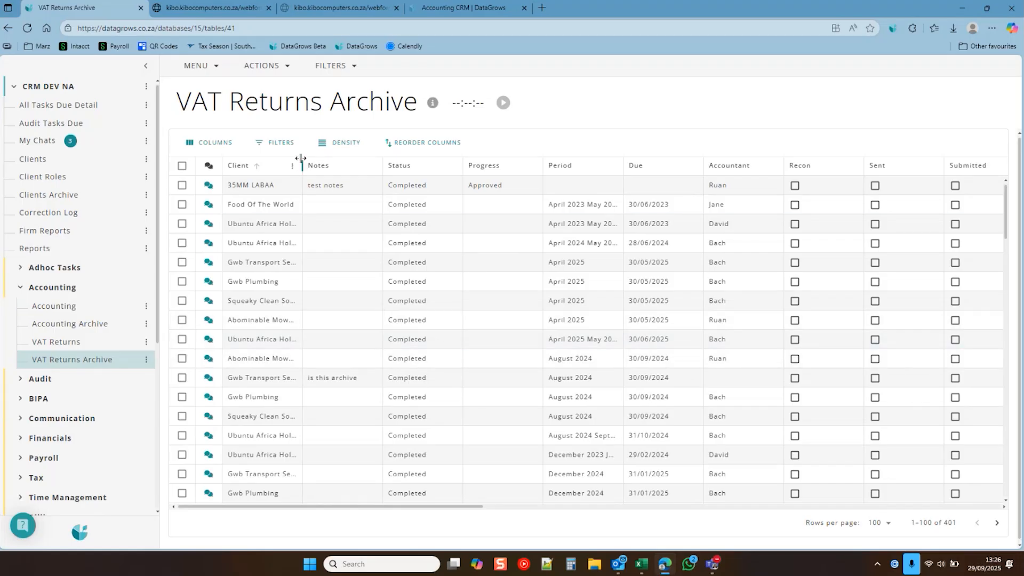
pyautogui.moveTo(302, 158); pyautogui.dragTo(406, 163)
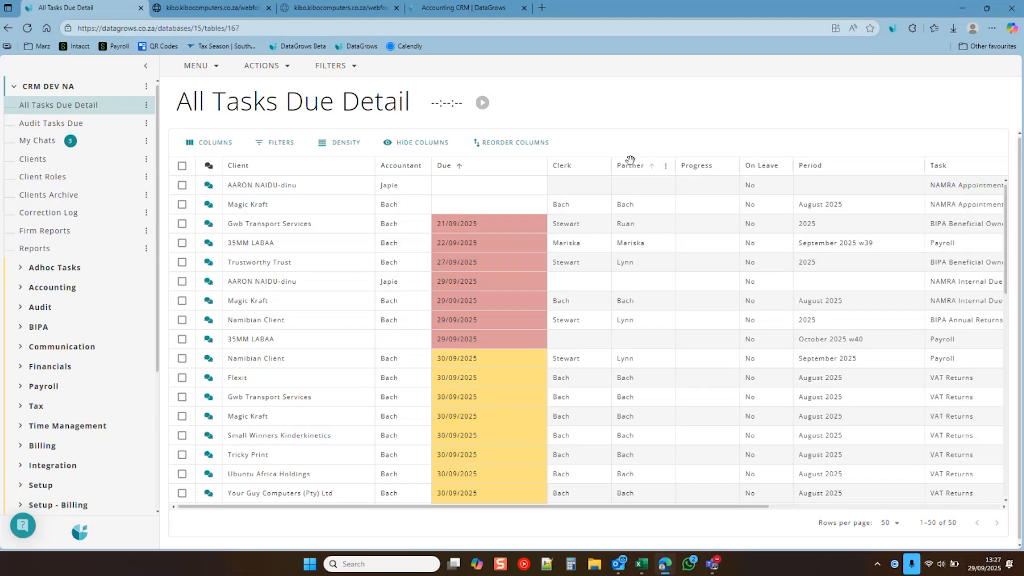
# Step: Filter All Tasks Due Detail by the partner of the task due 22/09/2025, inspect the active filter's settings and close them
pyautogui.rightClick(633, 246)
pyautogui.click(714, 253)
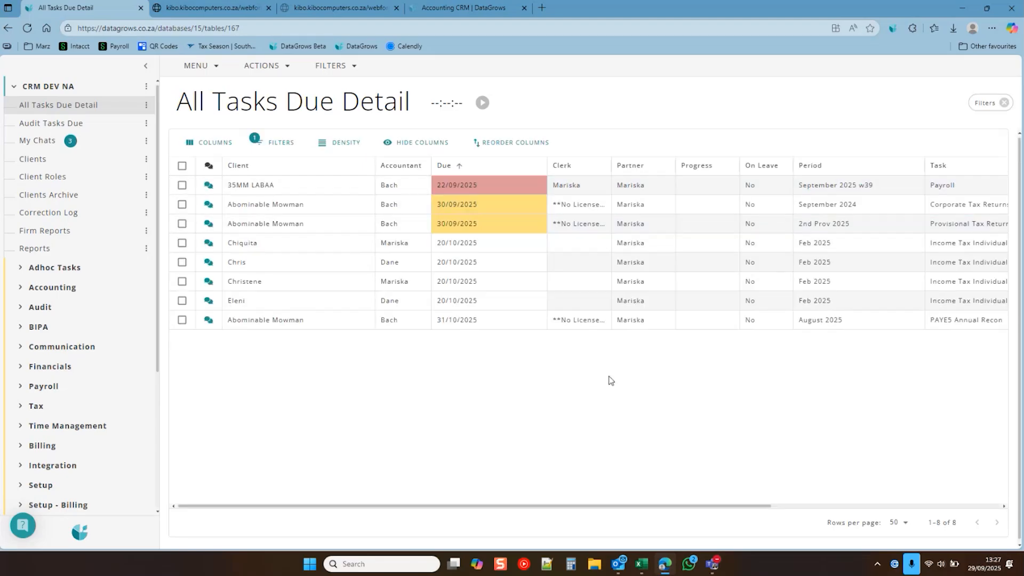
pyautogui.click(984, 106)
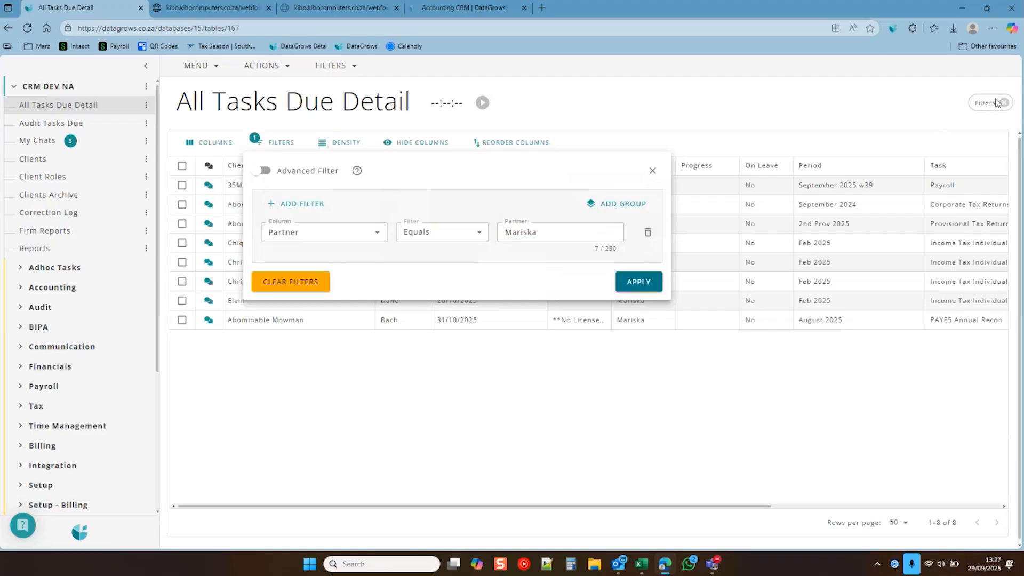
pyautogui.doubleClick(555, 233)
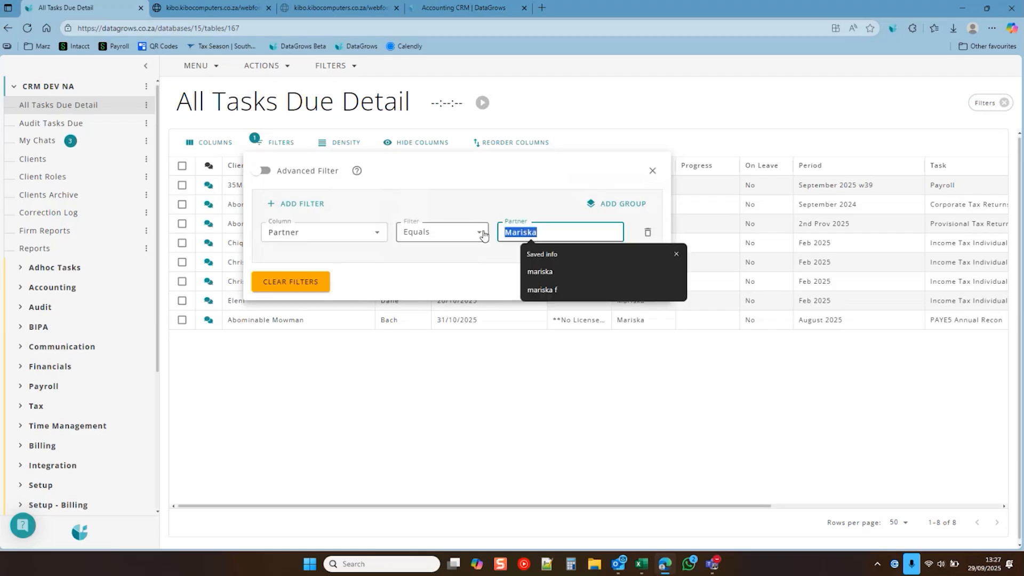
pyautogui.click(653, 171)
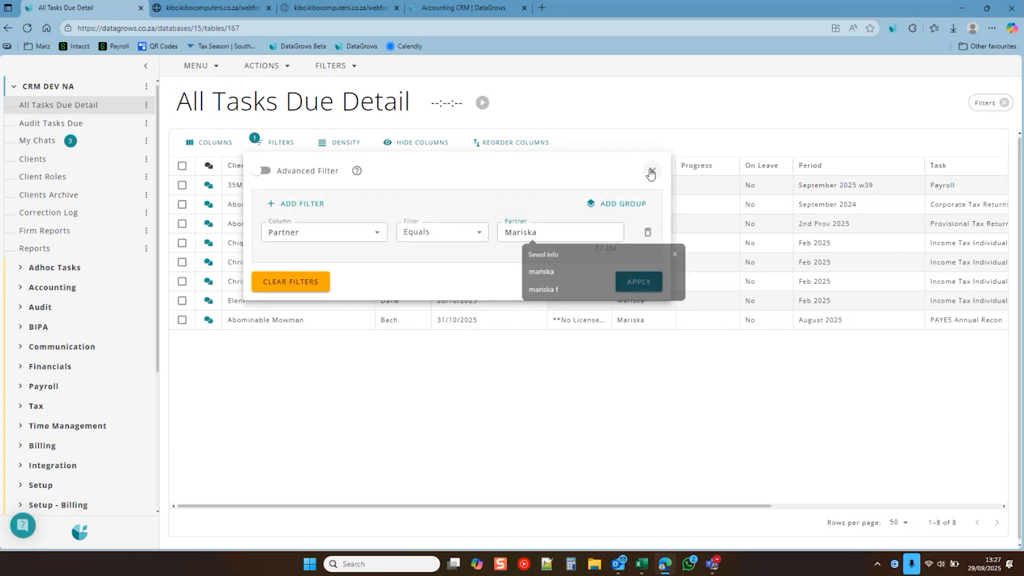
# Step: Change the active filter's column from Partner to Accountant, keeping Equals and the same staff member's name, and apply it
pyautogui.click(981, 105)
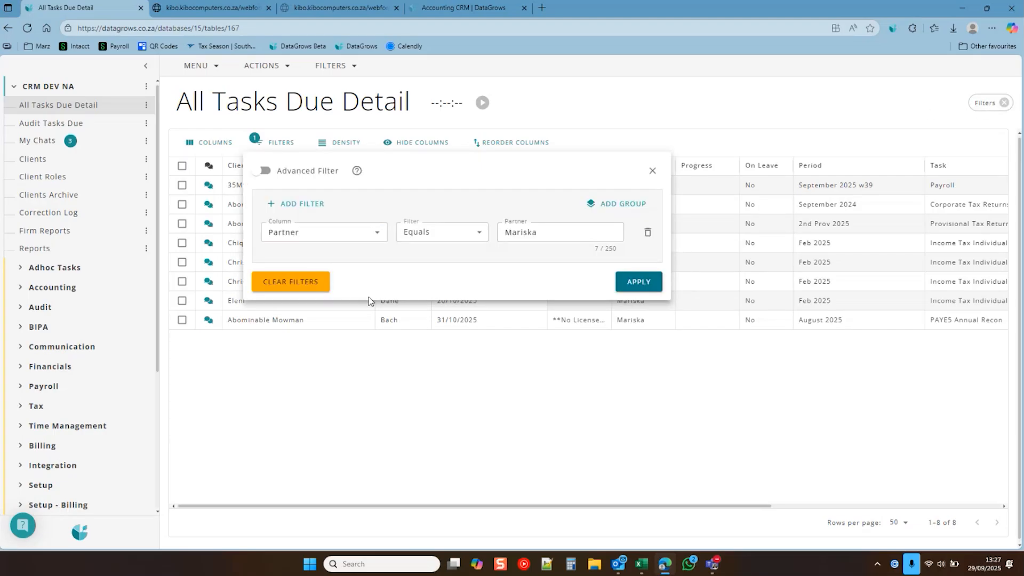
pyautogui.click(376, 234)
pyautogui.write('acc')
pyautogui.click(378, 255)
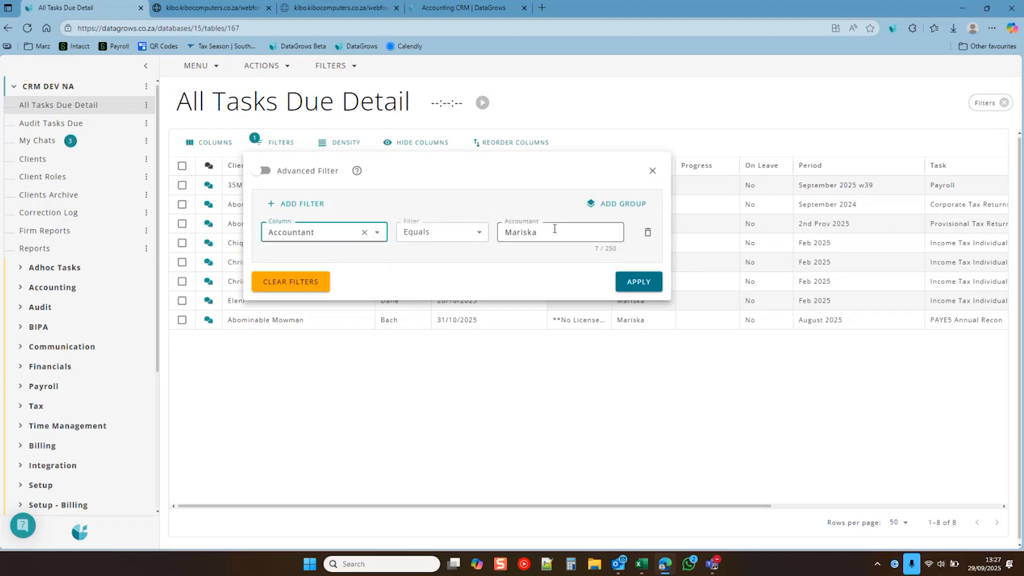
pyautogui.moveTo(554, 230); pyautogui.dragTo(474, 233)
pyautogui.write('Mariska')
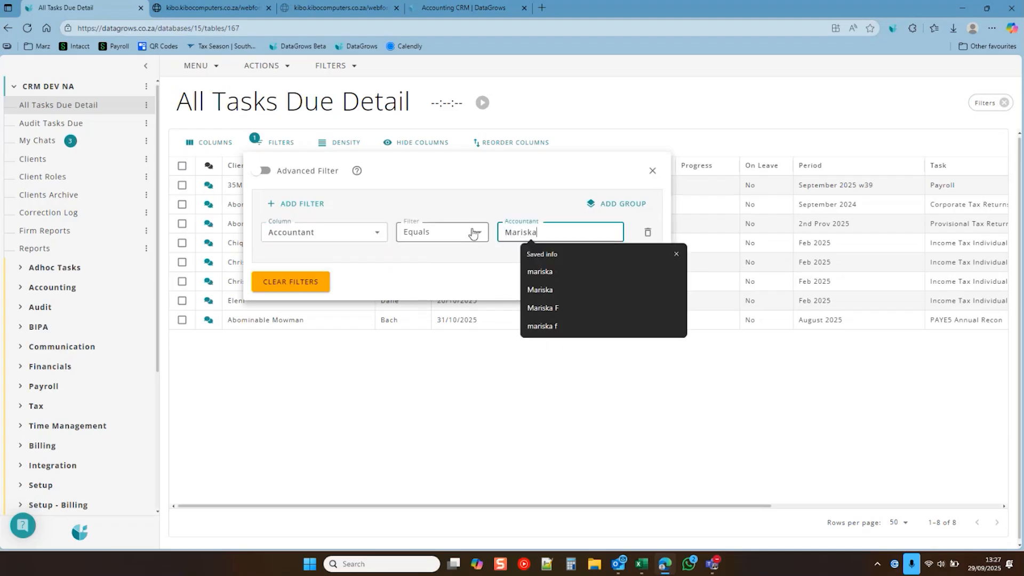
pyautogui.click(622, 293)
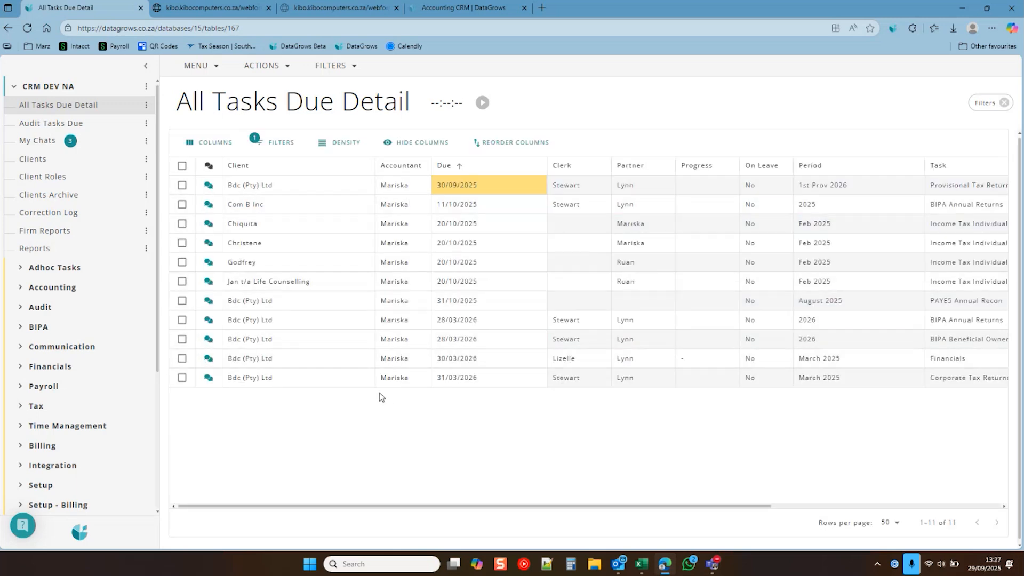
# Step: Remove the active filter and filter the task list by the accountant of the first task due 29/09/2025
pyautogui.click(1004, 103)
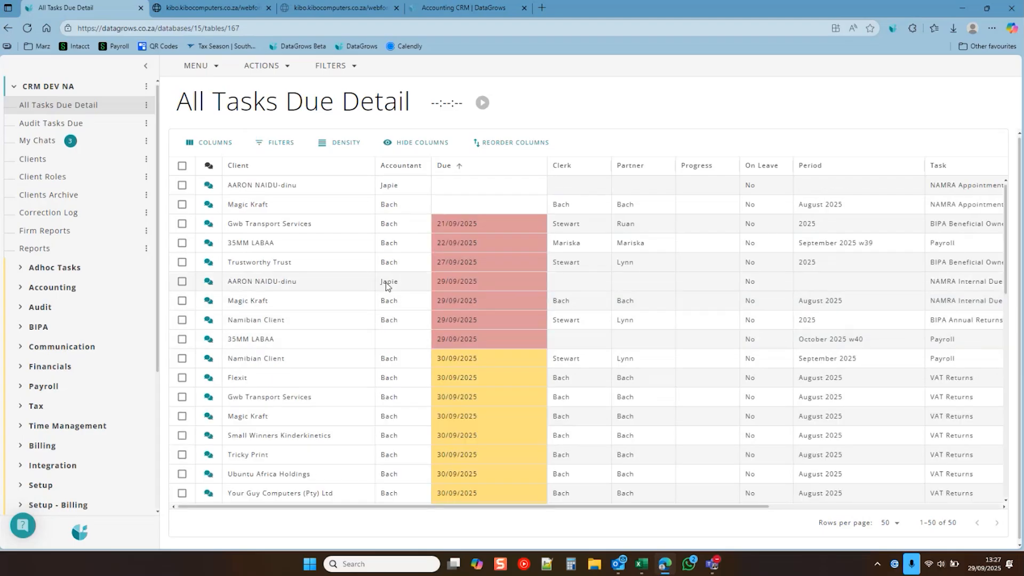
pyautogui.rightClick(384, 283)
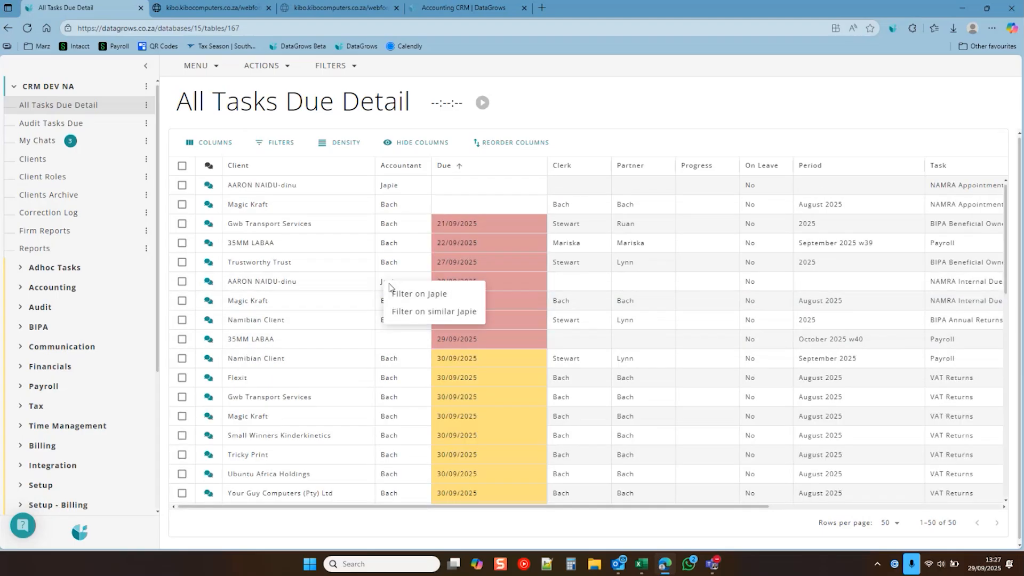
pyautogui.click(442, 299)
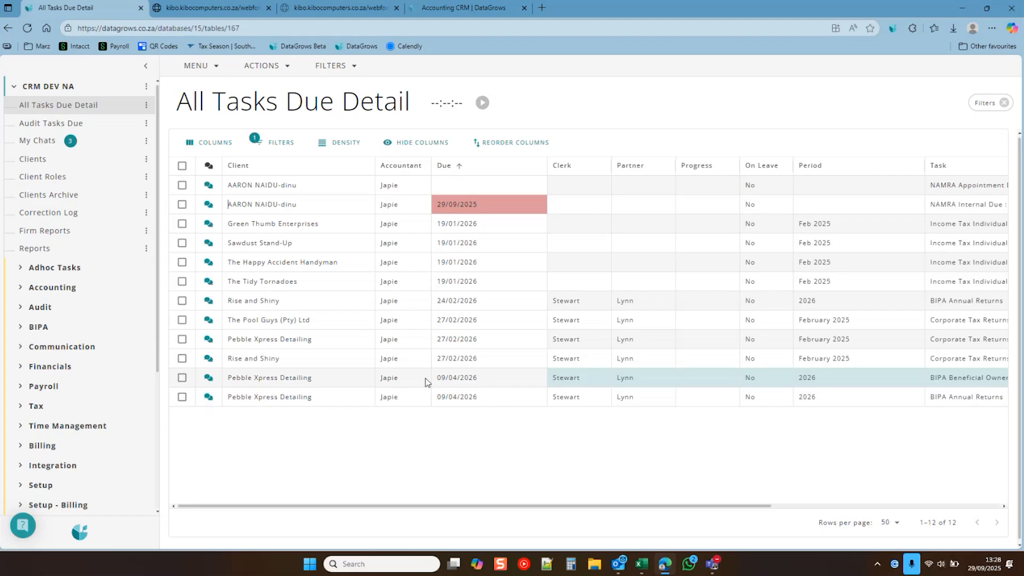
# Step: Open the filter help article from the active filter's settings, return to All Tasks Due Detail and remove the filter
pyautogui.click(982, 102)
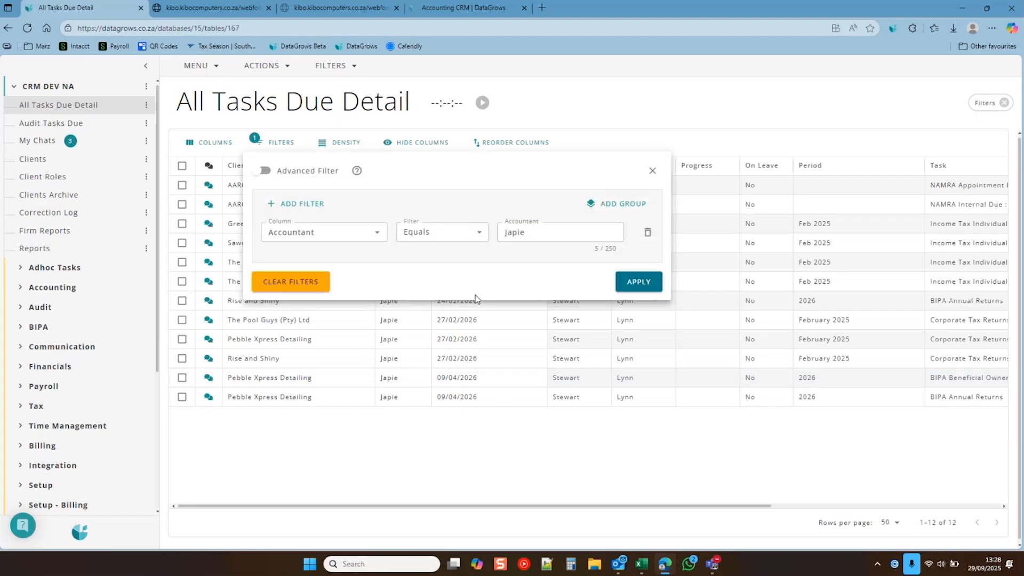
pyautogui.click(358, 171)
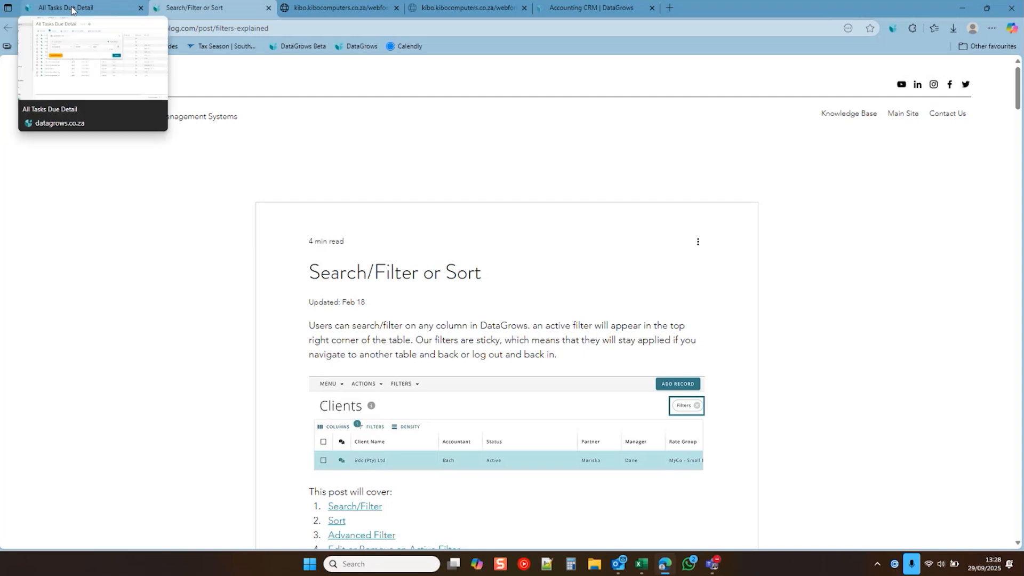
pyautogui.click(73, 10)
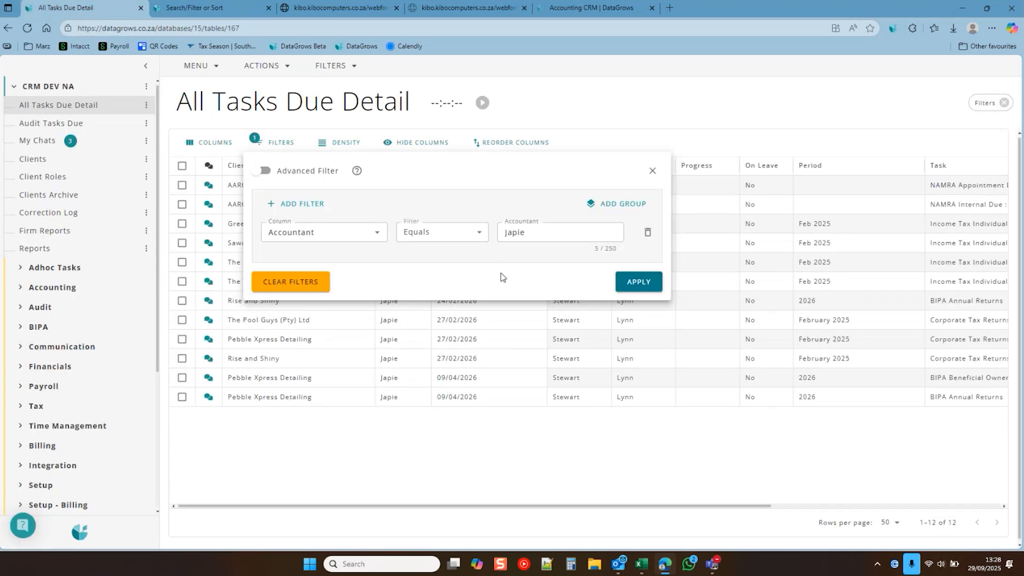
pyautogui.click(654, 173)
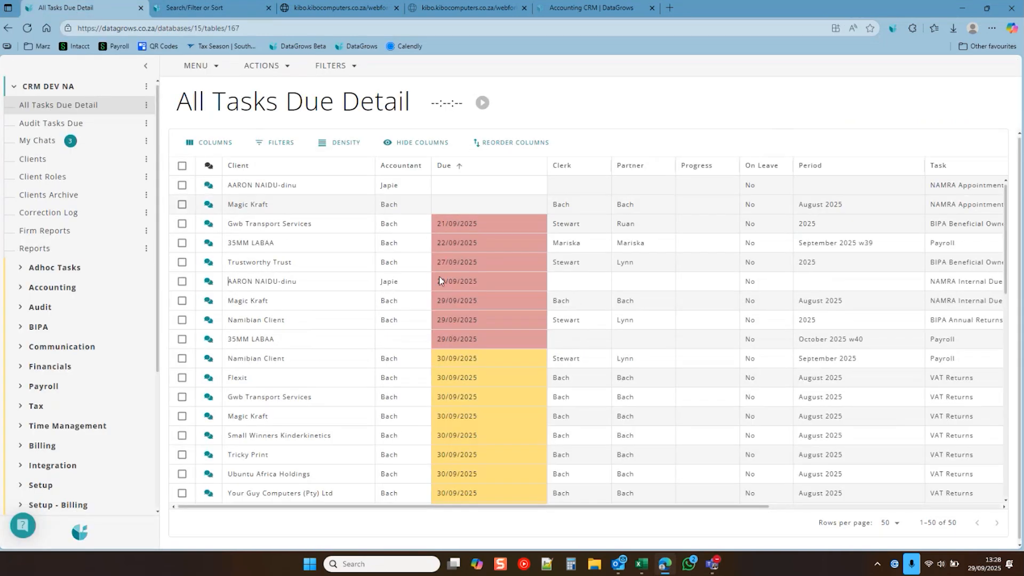
# Step: Open the VAT Returns table in the Accounting section and widen its Client column
pyautogui.click(80, 287)
pyautogui.click(56, 342)
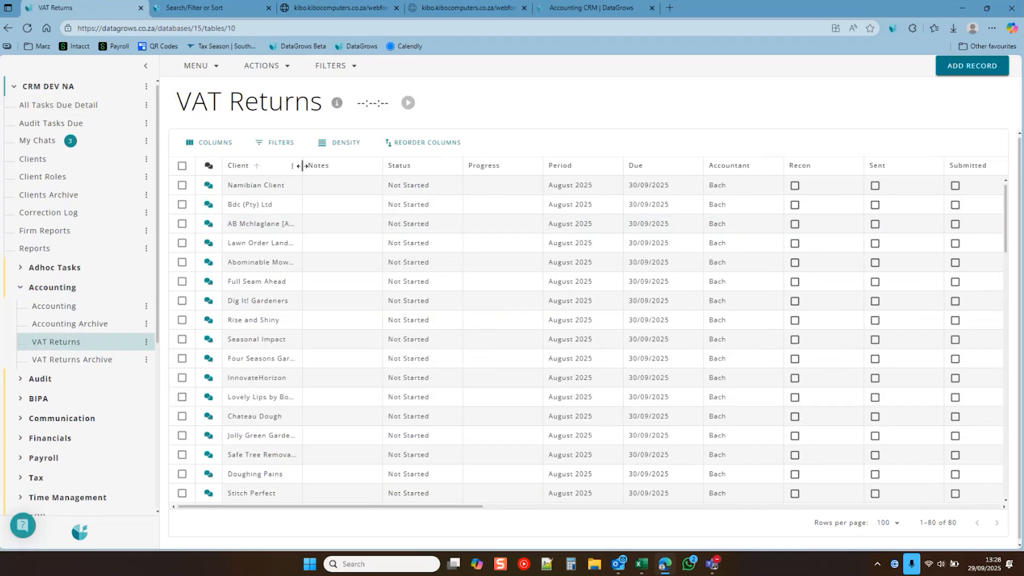
pyautogui.moveTo(302, 165); pyautogui.dragTo(410, 166)
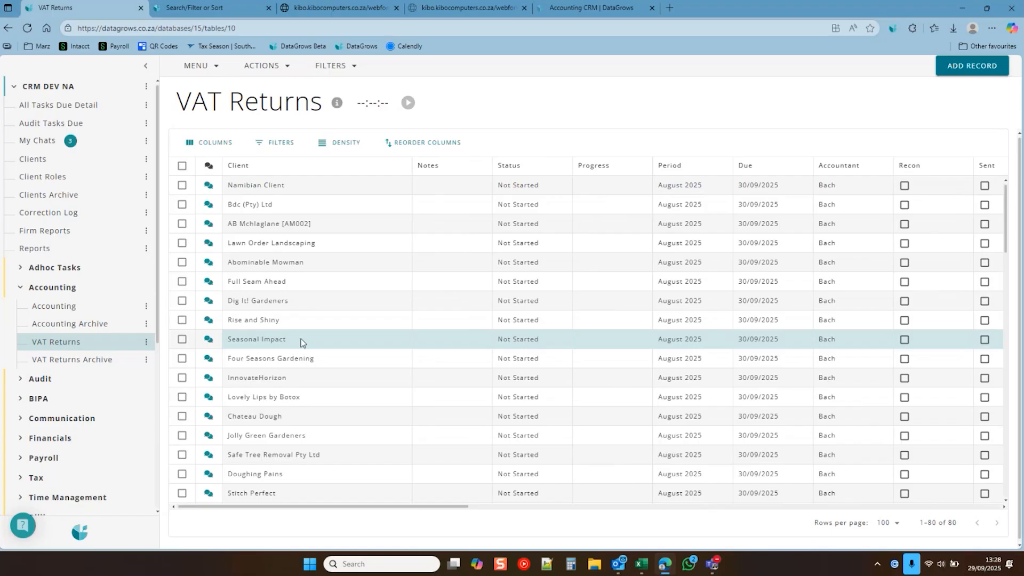
# Step: Open the August 2025 VAT return for Seasonal Impact in full width, turn on Verification and save the record
pyautogui.click(301, 345)
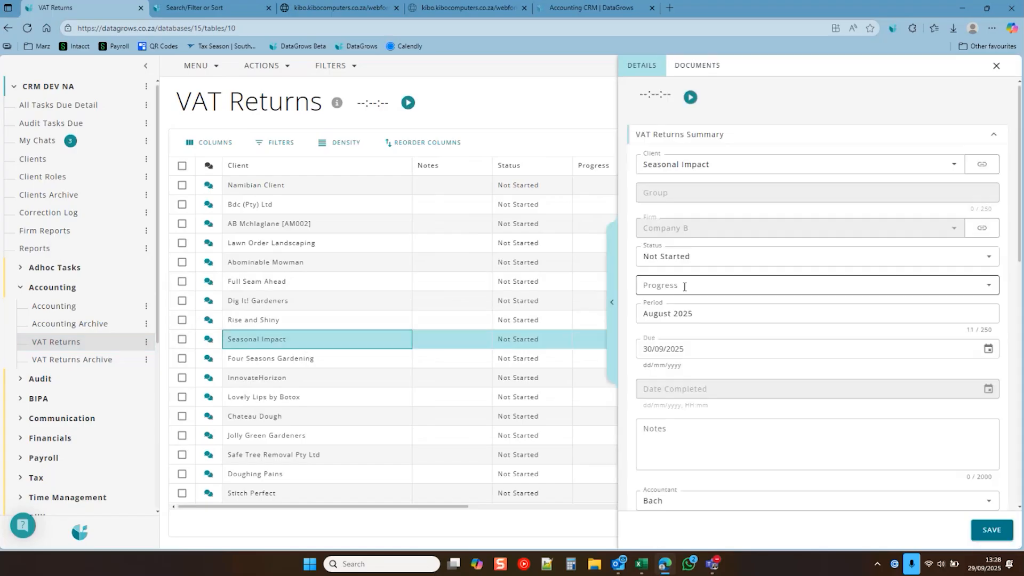
pyautogui.click(612, 244)
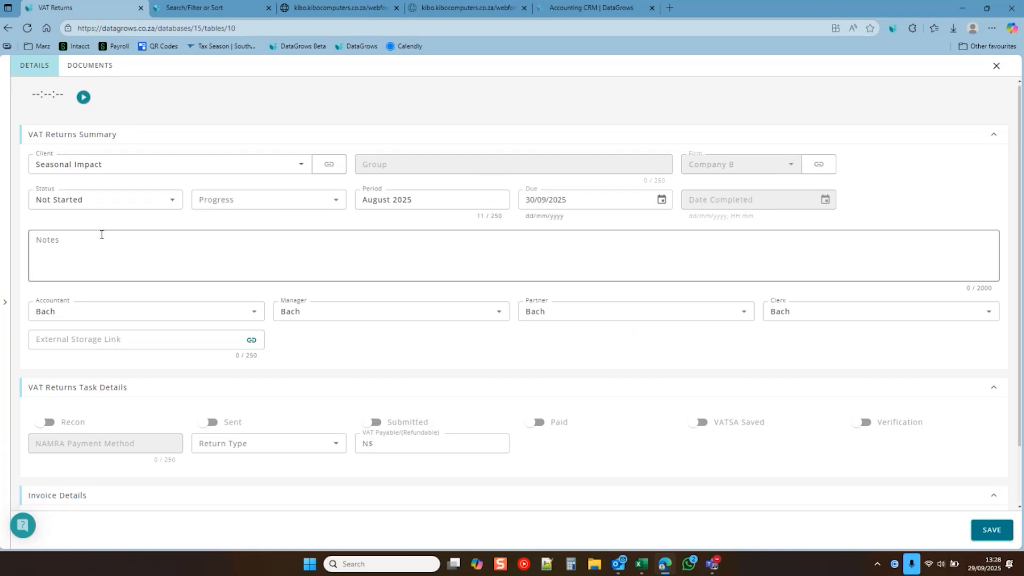
pyautogui.click(864, 423)
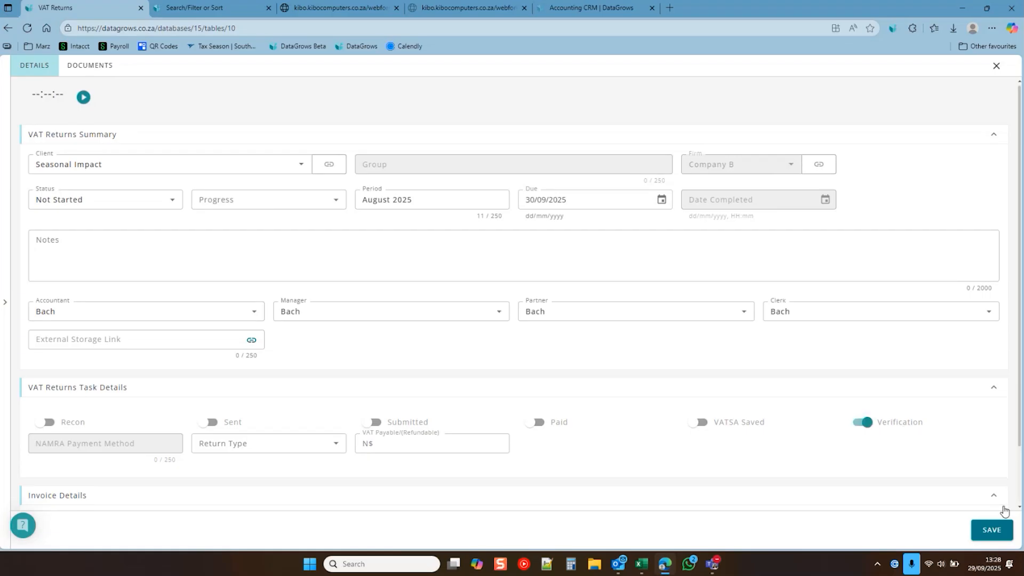
pyautogui.click(993, 529)
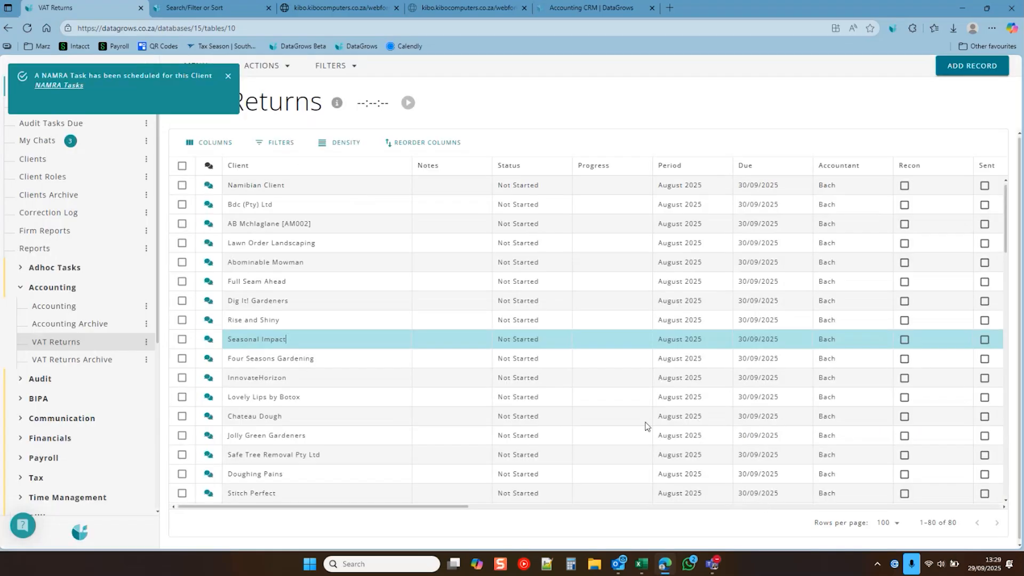
# Step: Open the scheduled NAMRA task for Seasonal Impact, show its sub tasks in full width and widen the Sub Task column
pyautogui.click(56, 86)
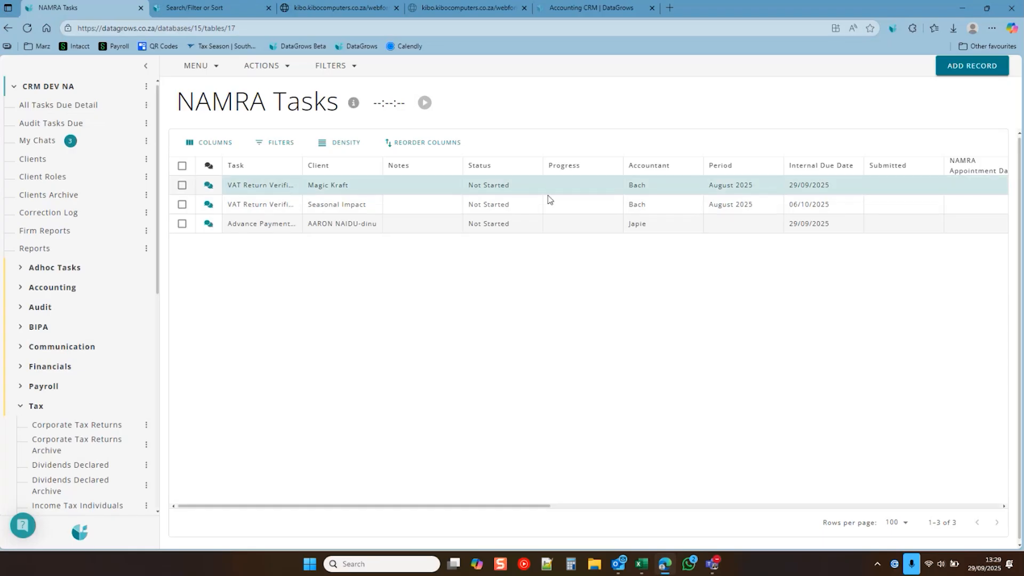
pyautogui.doubleClick(835, 212)
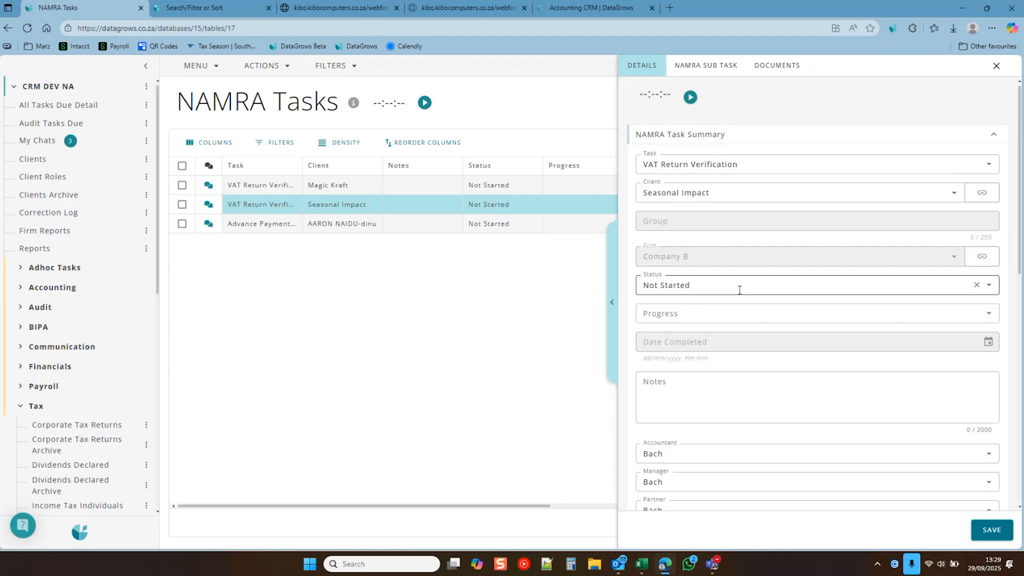
pyautogui.click(705, 65)
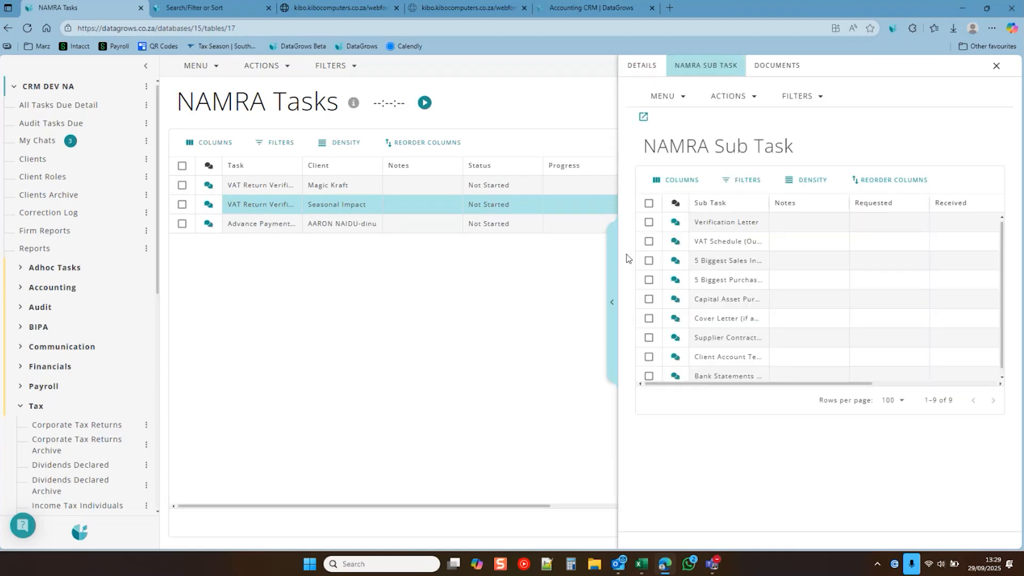
pyautogui.click(610, 256)
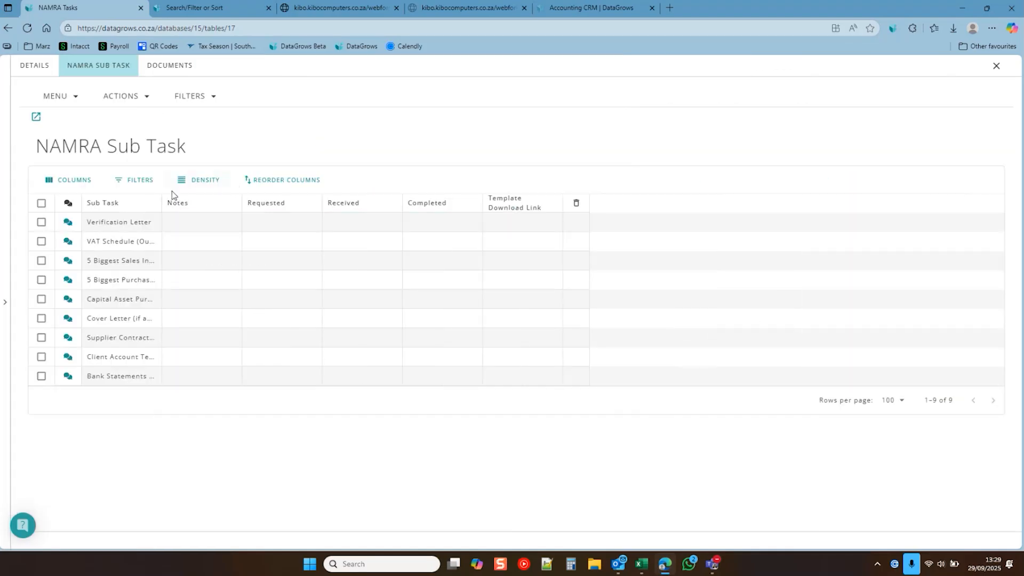
pyautogui.moveTo(161, 197); pyautogui.dragTo(283, 202)
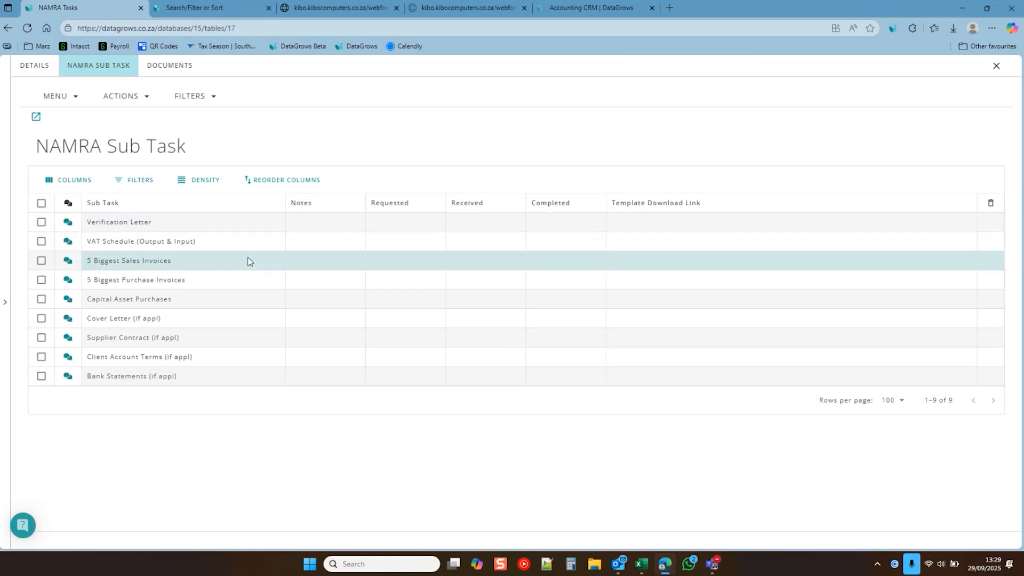
# Step: In the details of Seasonal Impact's VAT Return Verification task, set the Submitted date to 29/09/2025 and save
pyautogui.click(36, 66)
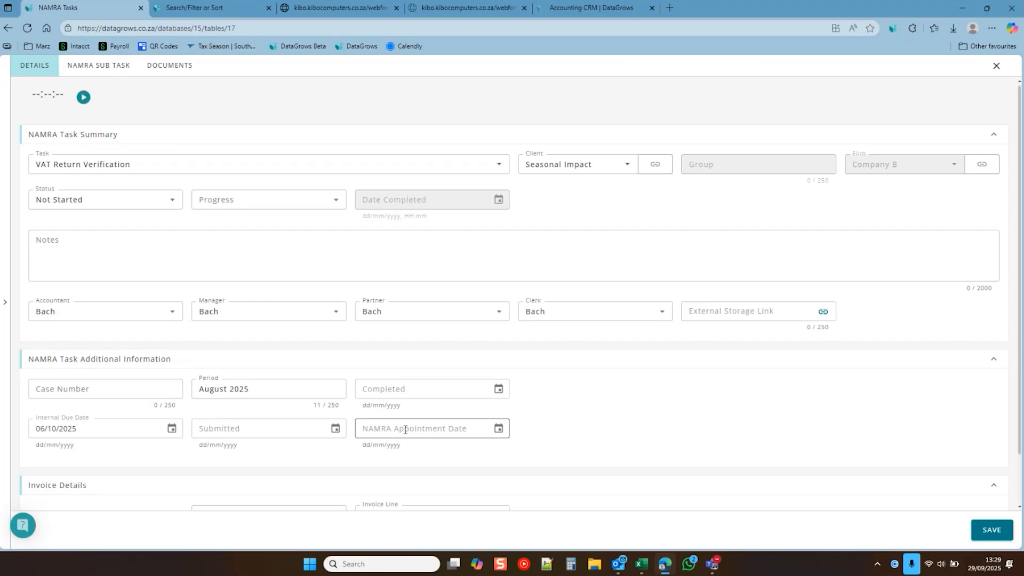
pyautogui.click(341, 432)
pyautogui.click(228, 353)
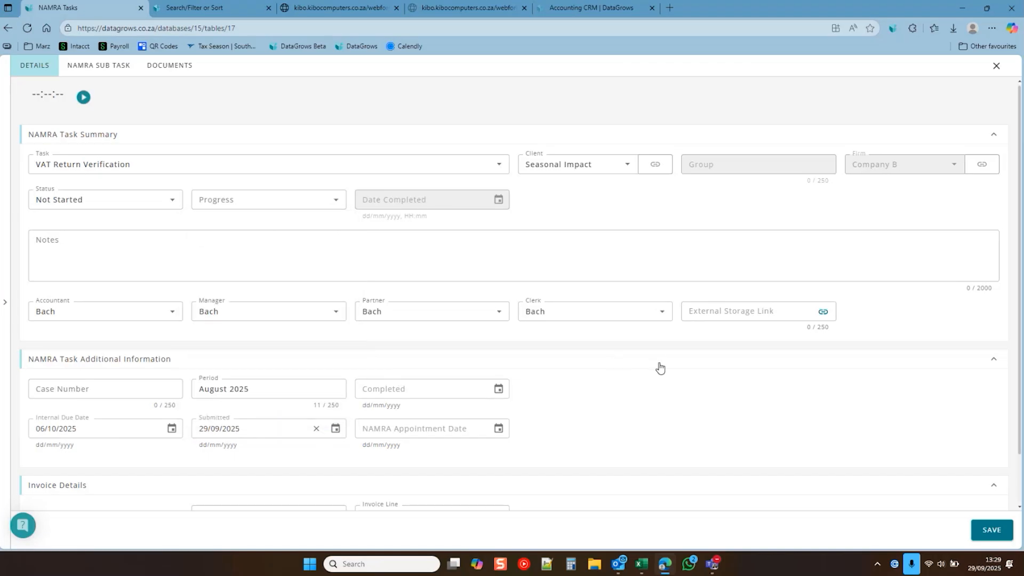
pyautogui.scroll(-2, 670, 430)
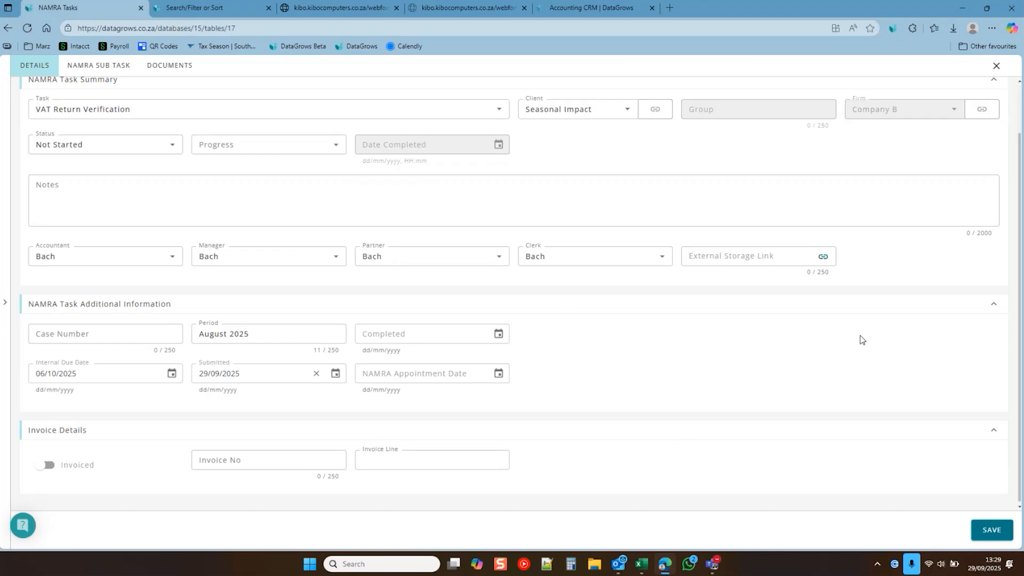
pyautogui.click(991, 530)
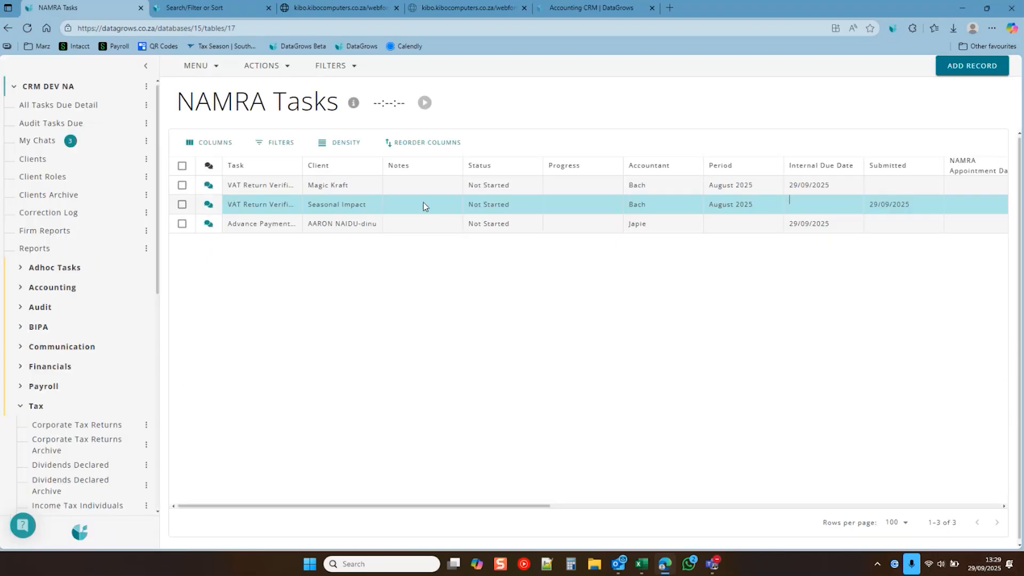
# Step: Reopen Seasonal Impact's VAT Return Verification task, review its details and close it without changes
pyautogui.click(423, 206)
pyautogui.scroll(-5, 724, 467)
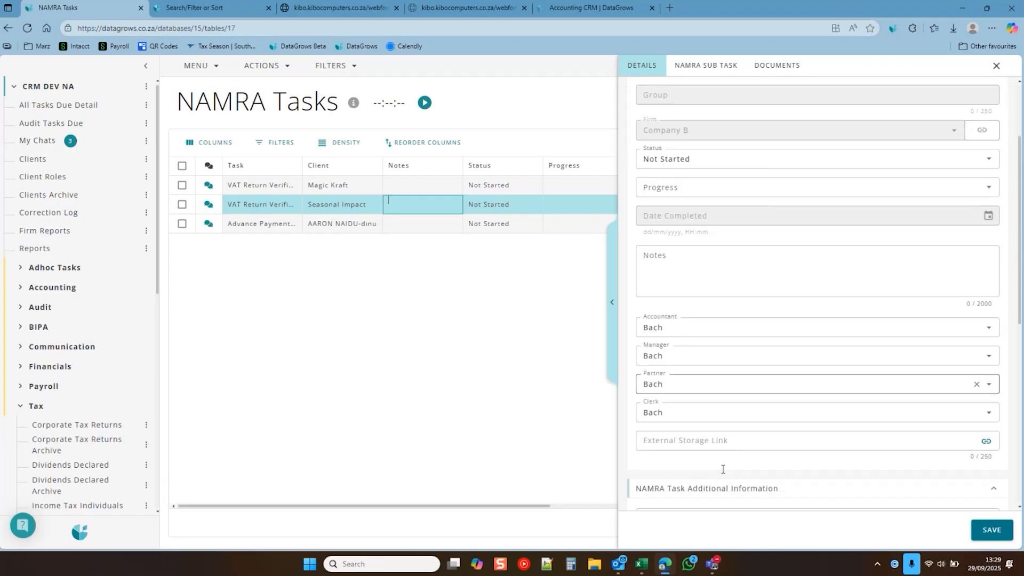
pyautogui.click(996, 65)
# Step: Expand the BIPA section, browse the task types offered in a new NAMRA task entry, and close the entry without saving
pyautogui.scroll(-2, 75, 222)
pyautogui.click(75, 222)
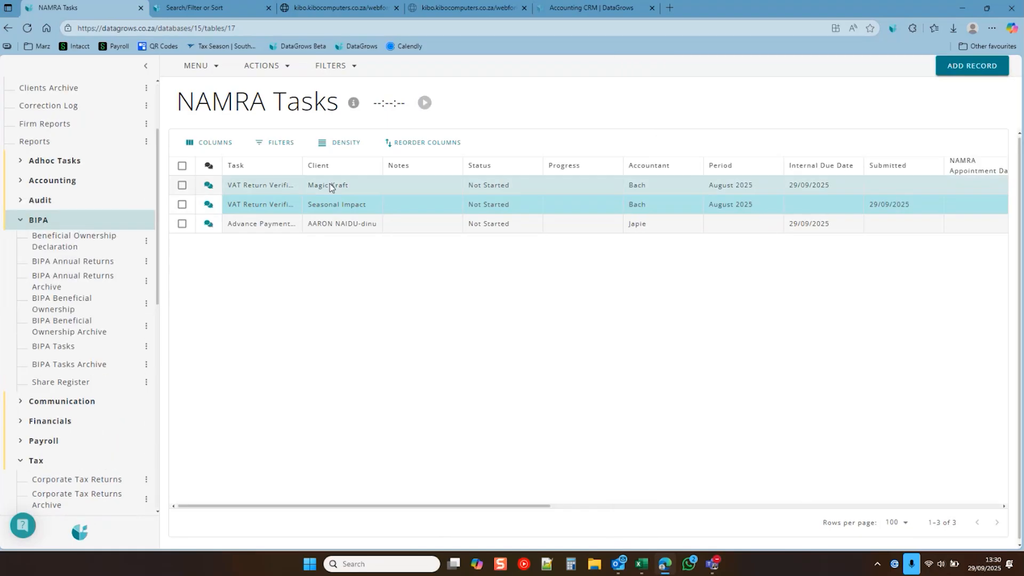
pyautogui.click(975, 69)
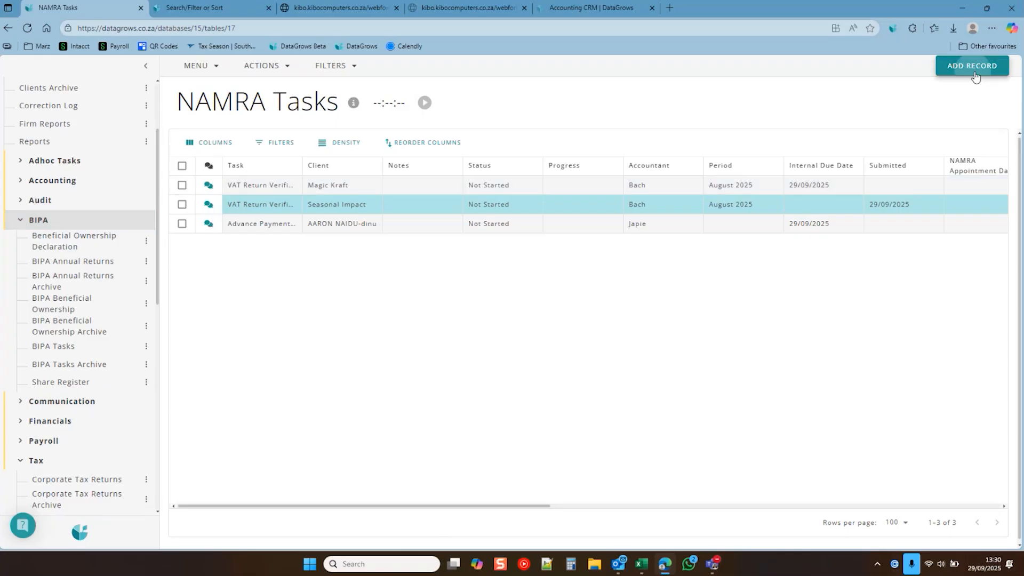
pyautogui.click(935, 140)
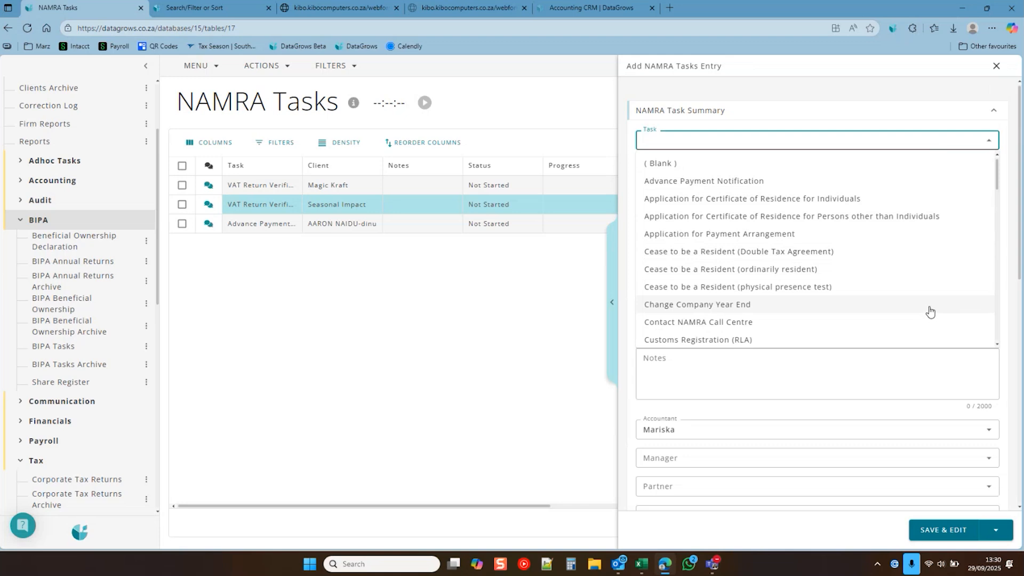
pyautogui.scroll(-4, 777, 286)
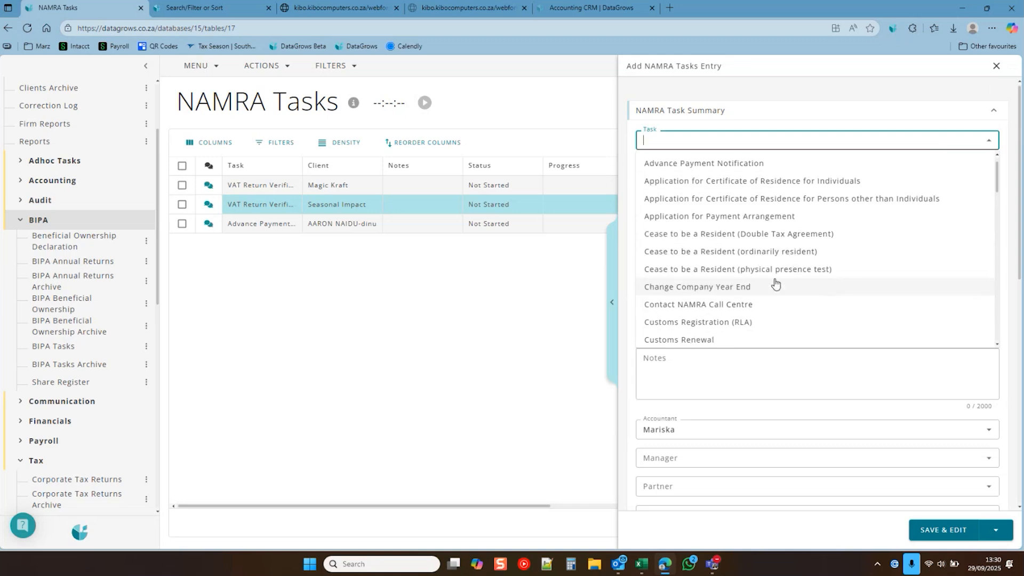
pyautogui.scroll(-2, 720, 251)
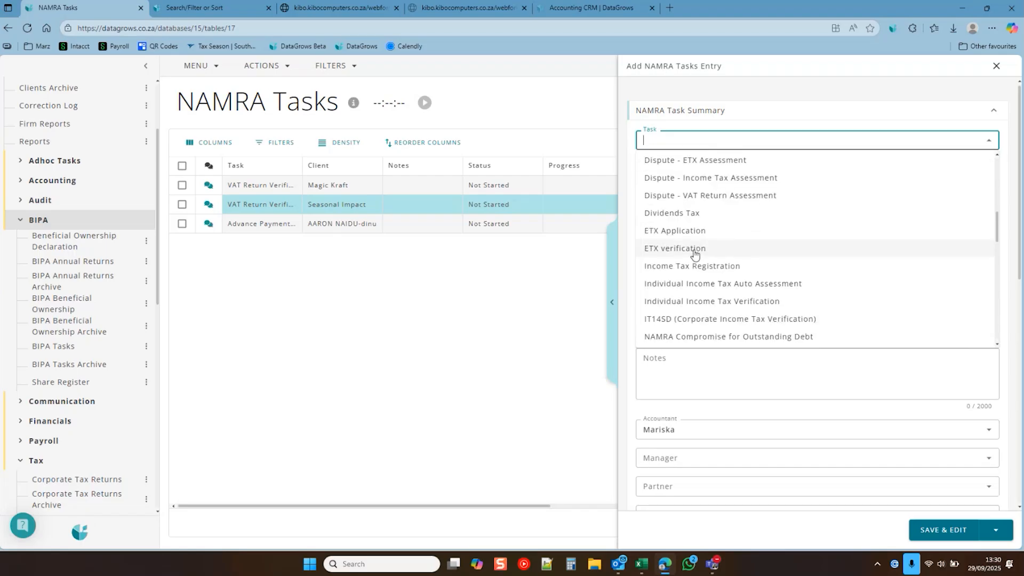
pyautogui.scroll(-2, 714, 294)
pyautogui.scroll(-4, 736, 285)
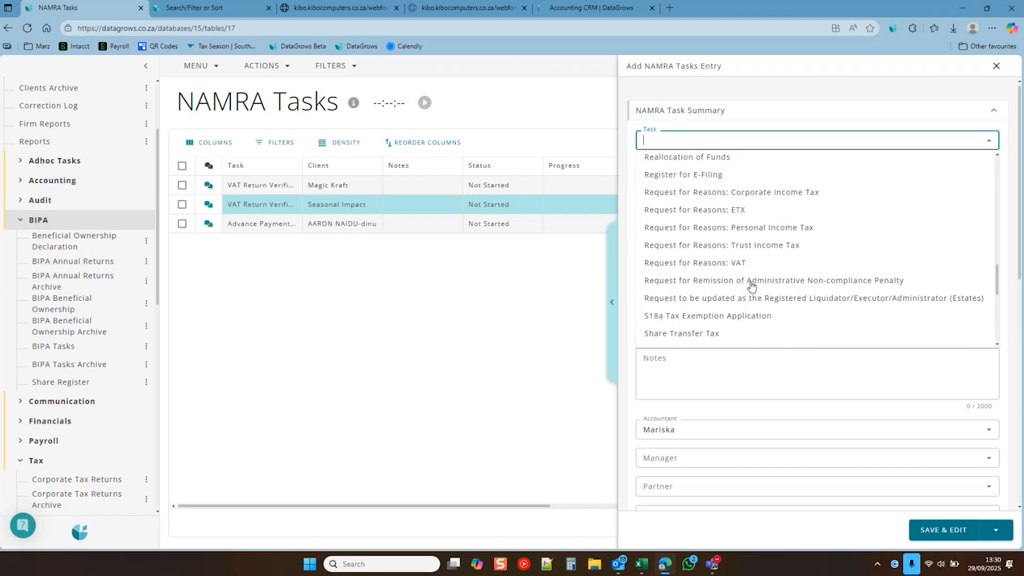
pyautogui.scroll(-1, 802, 299)
pyautogui.scroll(-4, 807, 304)
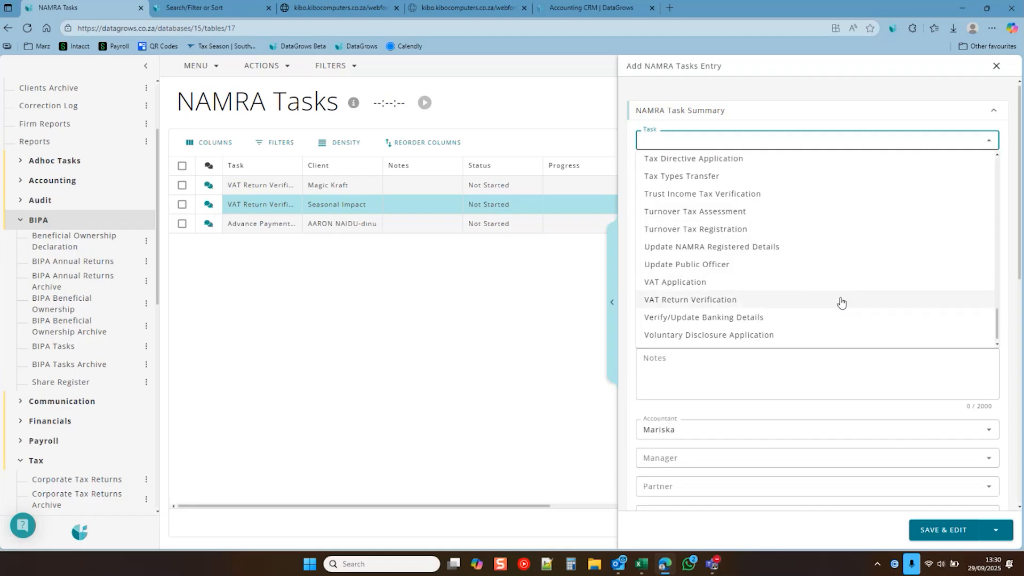
pyautogui.scroll(2, 851, 250)
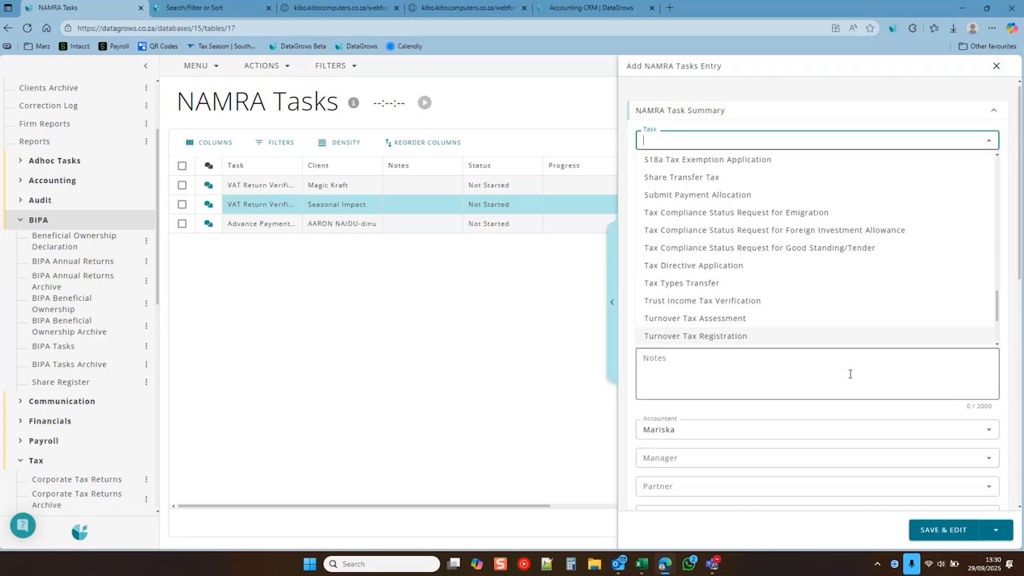
pyautogui.click(1000, 73)
# Step: In BIPA Tasks, add a new record with the task Company Registration and save it for editing
pyautogui.click(62, 347)
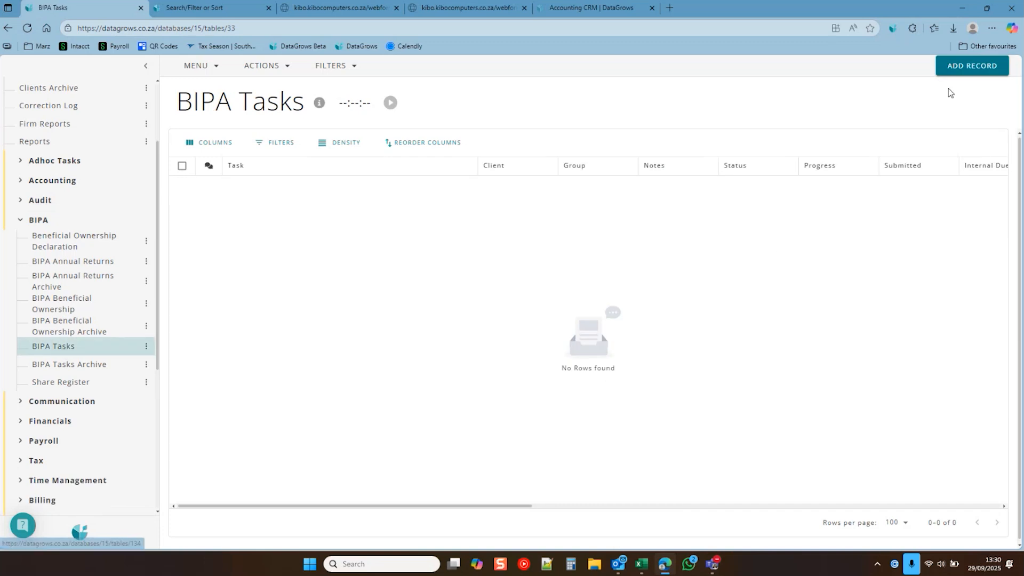
pyautogui.click(966, 68)
pyautogui.click(698, 140)
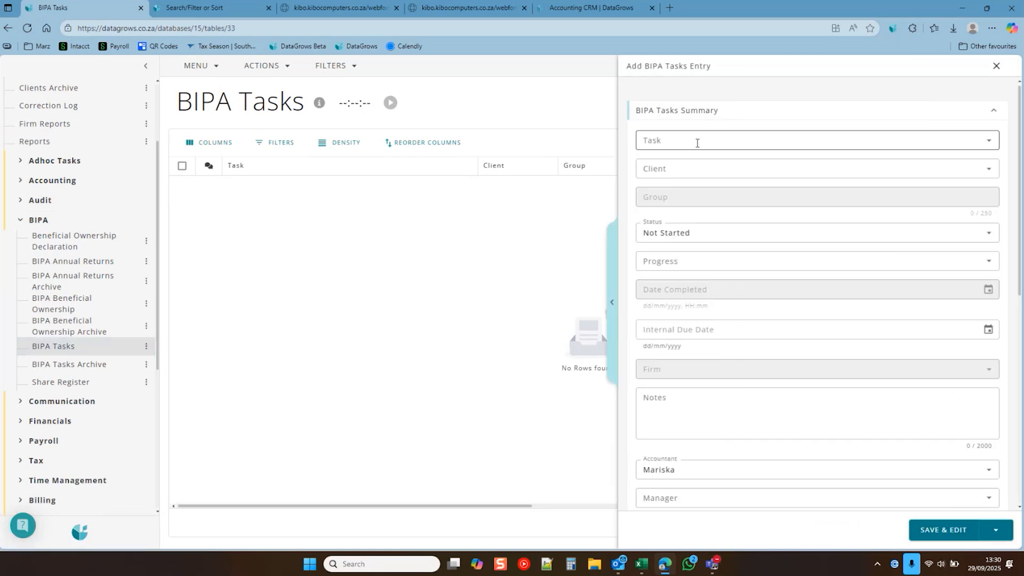
pyautogui.scroll(-2, 848, 331)
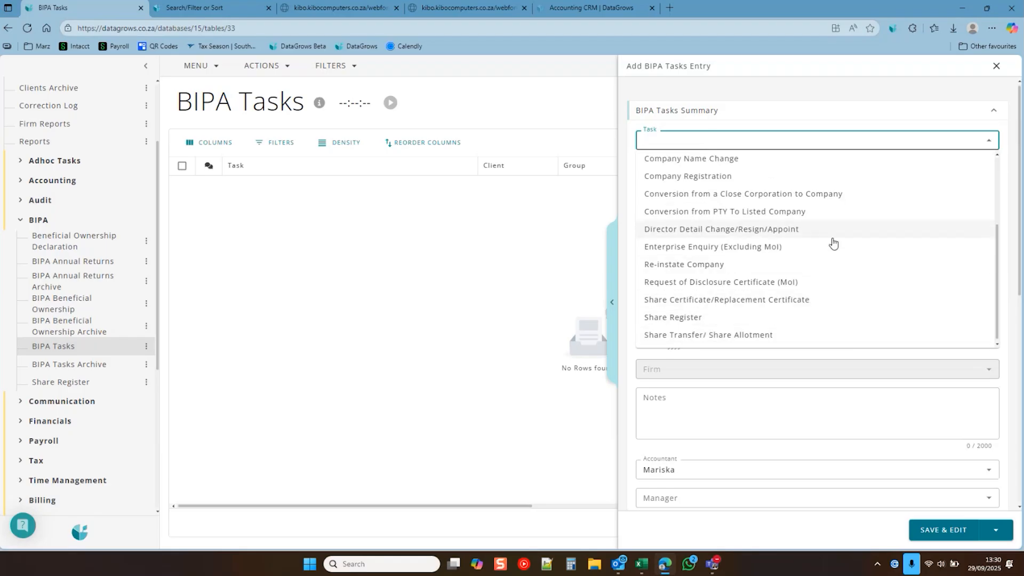
pyautogui.scroll(2, 889, 298)
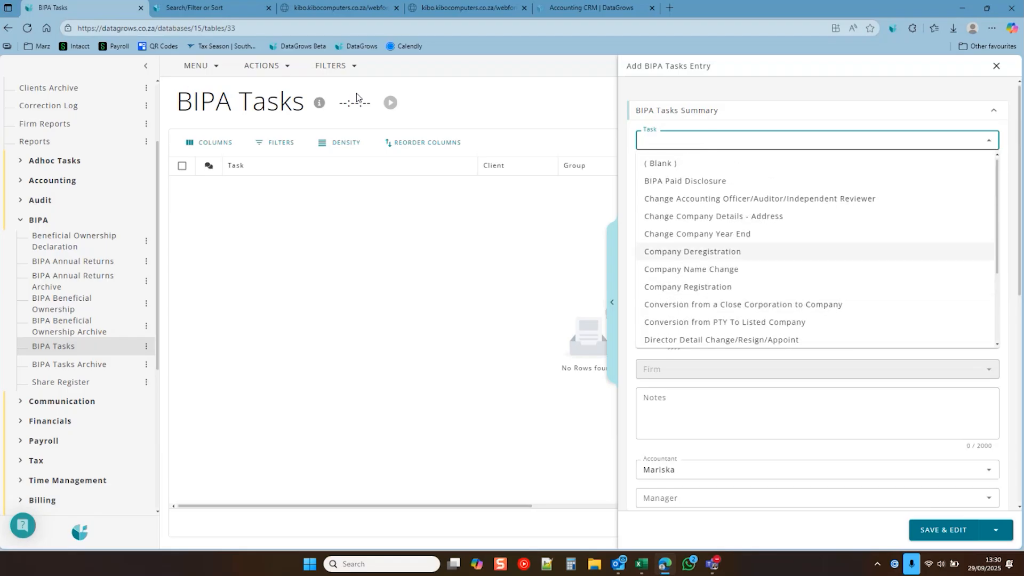
pyautogui.click(771, 286)
# Step: Show the Company Registration task's subtasks, widen the Subtask column, review the list and close the record
pyautogui.click(698, 66)
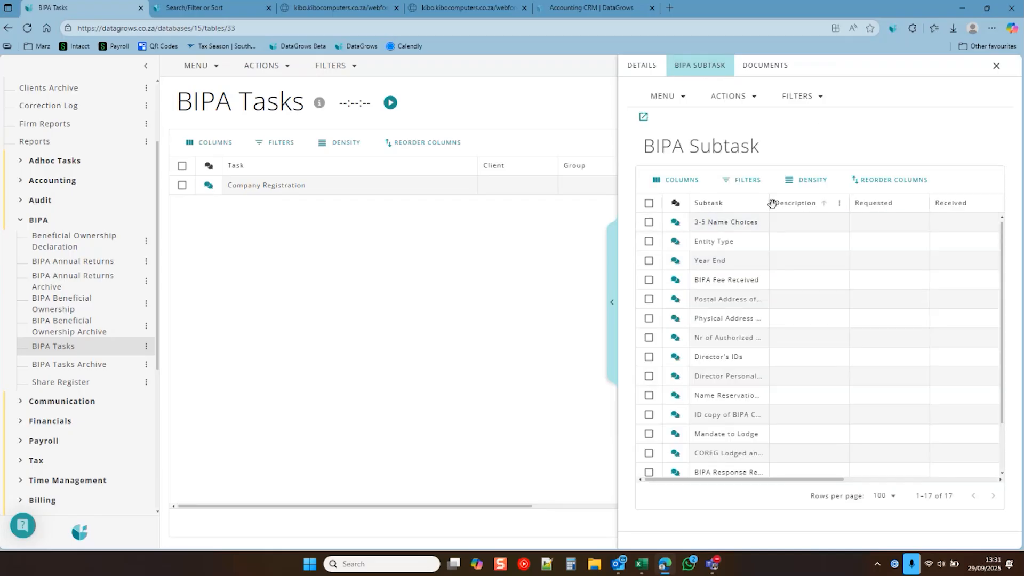
pyautogui.moveTo(770, 199); pyautogui.dragTo(840, 201)
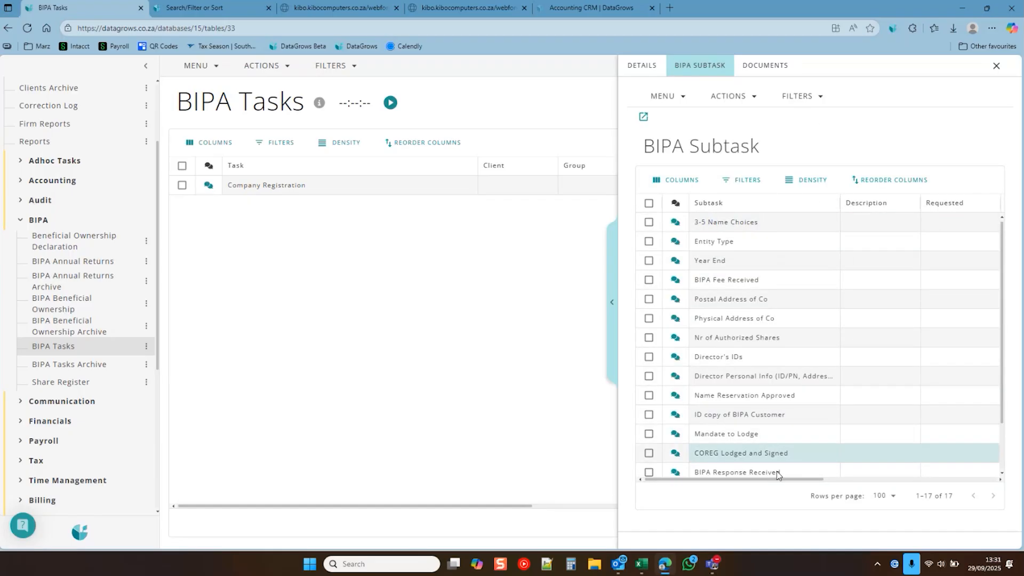
pyautogui.scroll(-2, 781, 342)
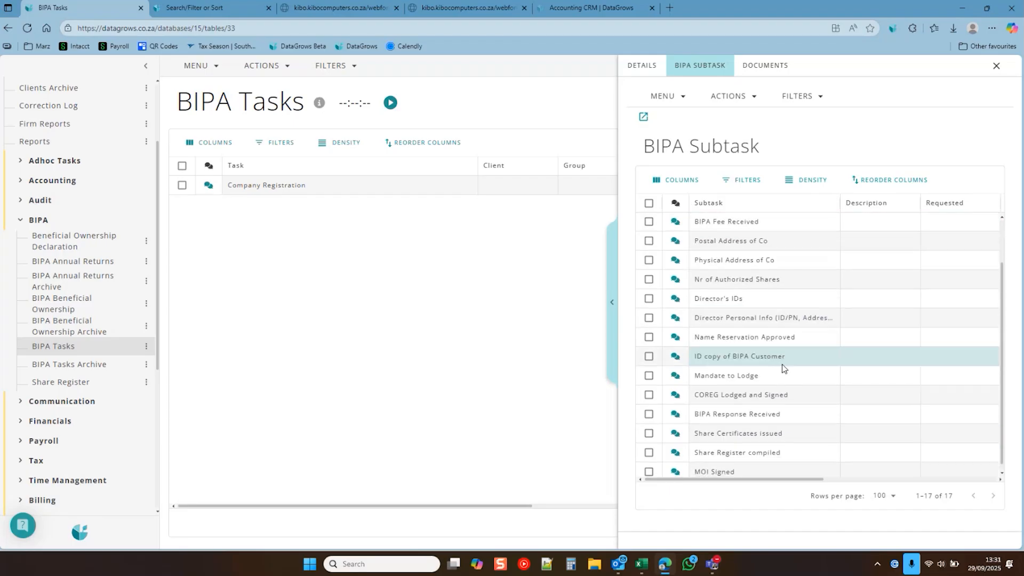
pyautogui.scroll(2, 774, 463)
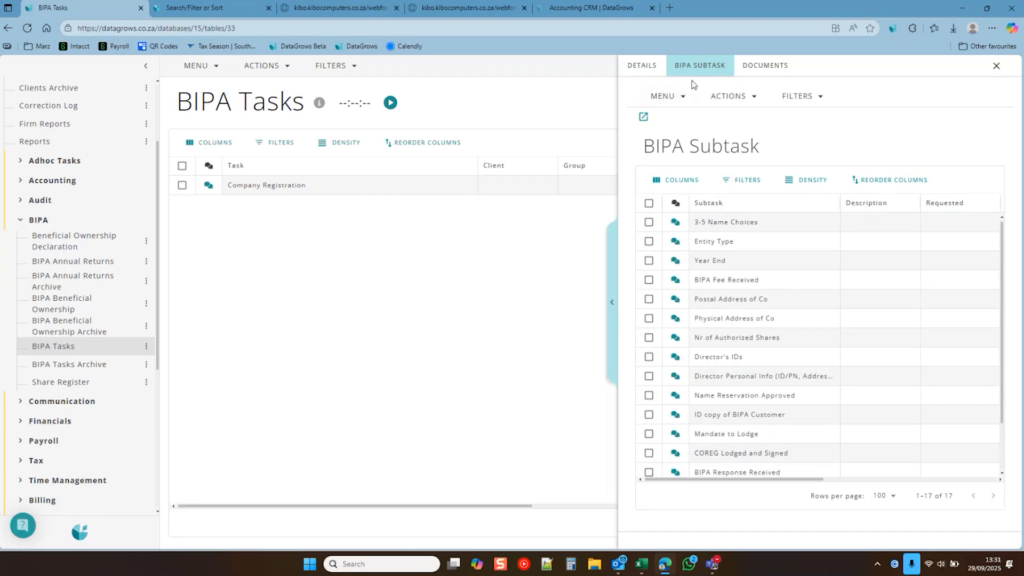
pyautogui.click(995, 65)
# Step: Open another new BIPA task entry, view its task options and close it without saving
pyautogui.click(972, 65)
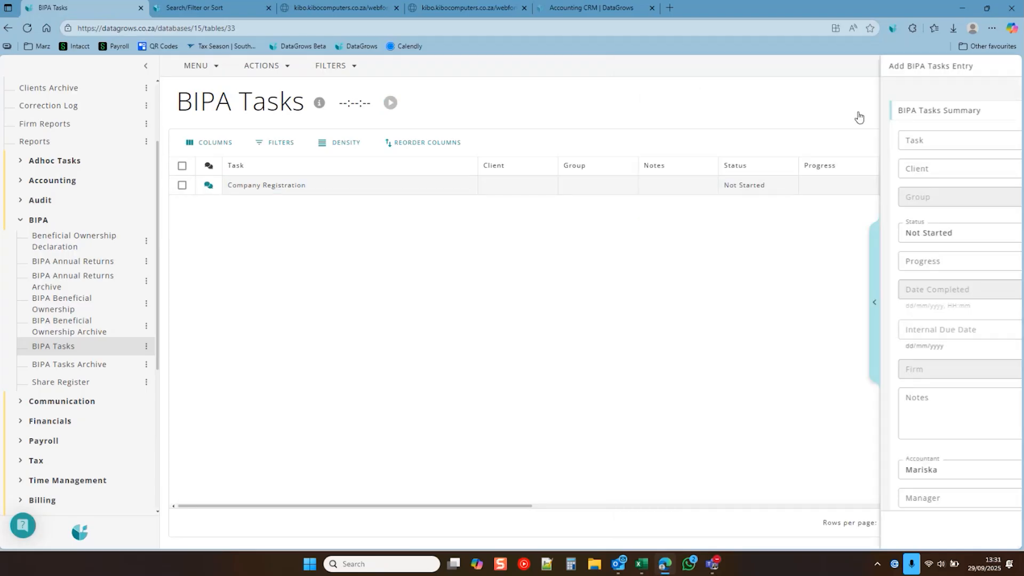
pyautogui.click(816, 140)
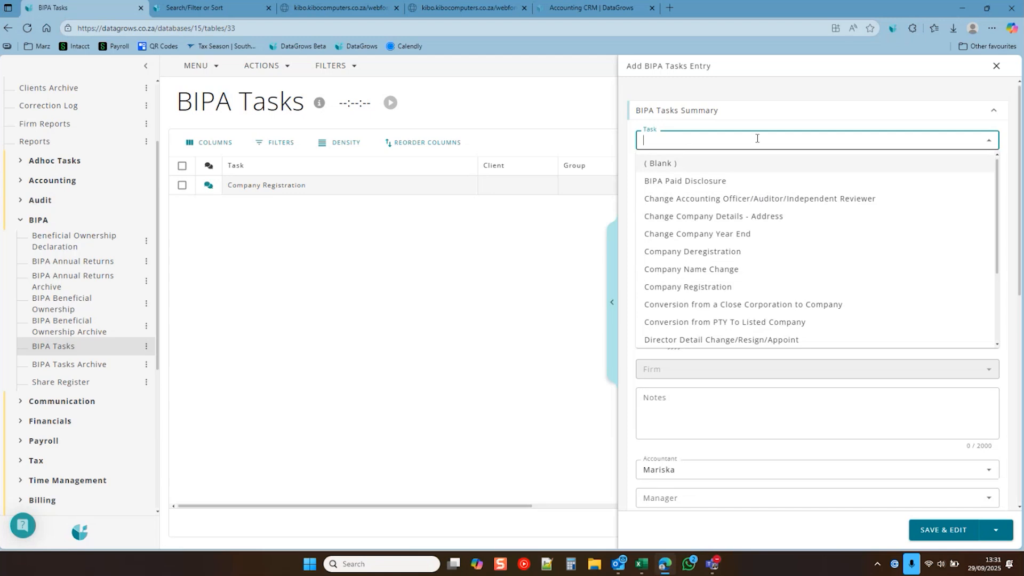
pyautogui.click(923, 101)
pyautogui.click(996, 66)
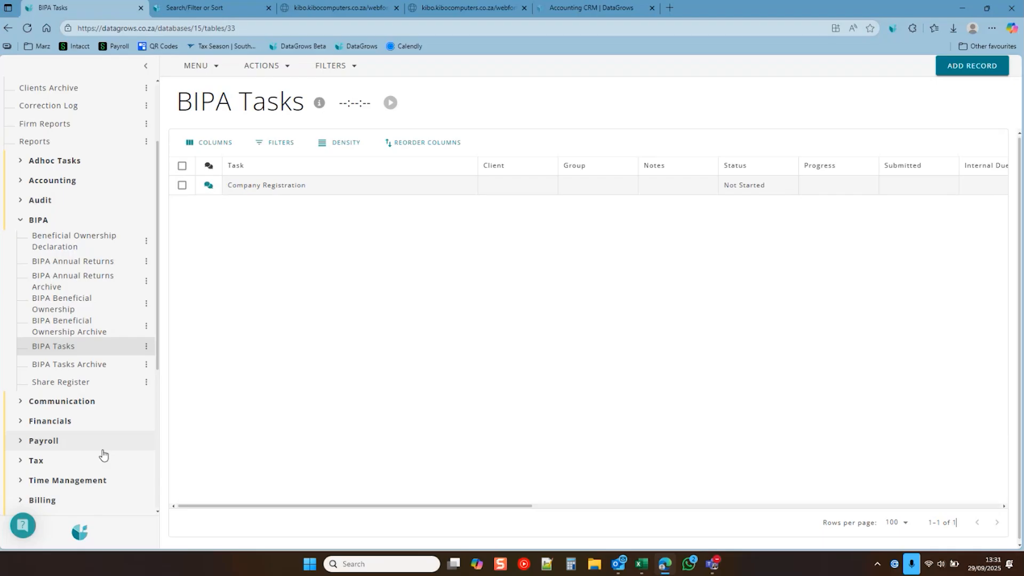
# Step: In All Tasks Due Detail, open Gwb Transport Services' BIPA Beneficial Ownership task and start and stop its timer to log time
pyautogui.scroll(3, 96, 160)
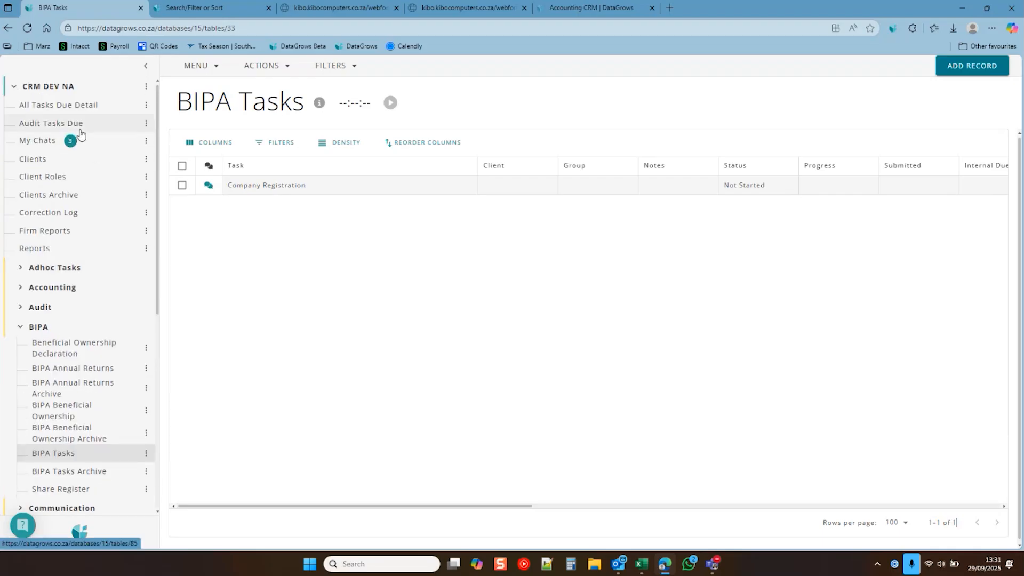
pyautogui.click(72, 110)
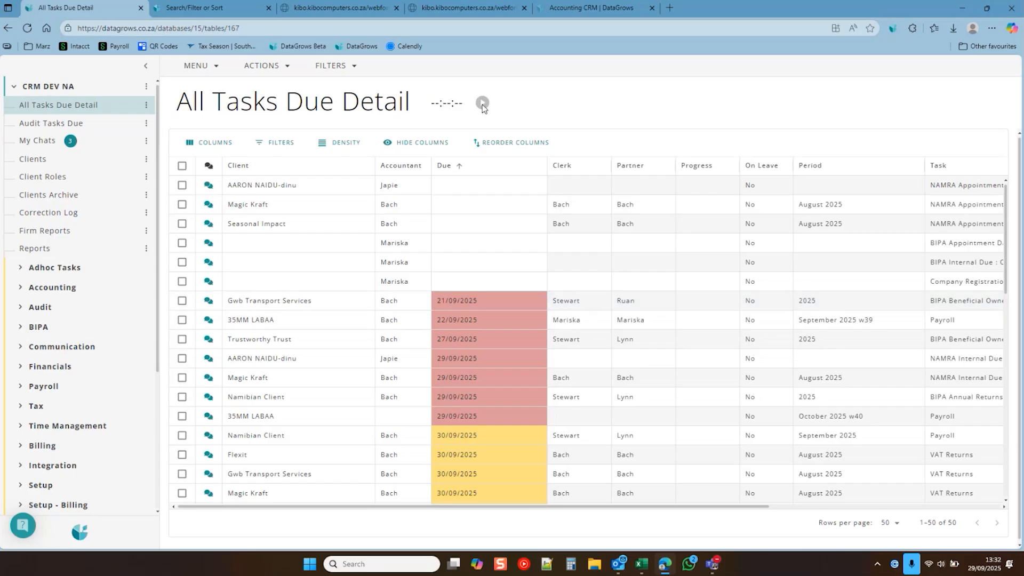
pyautogui.click(382, 307)
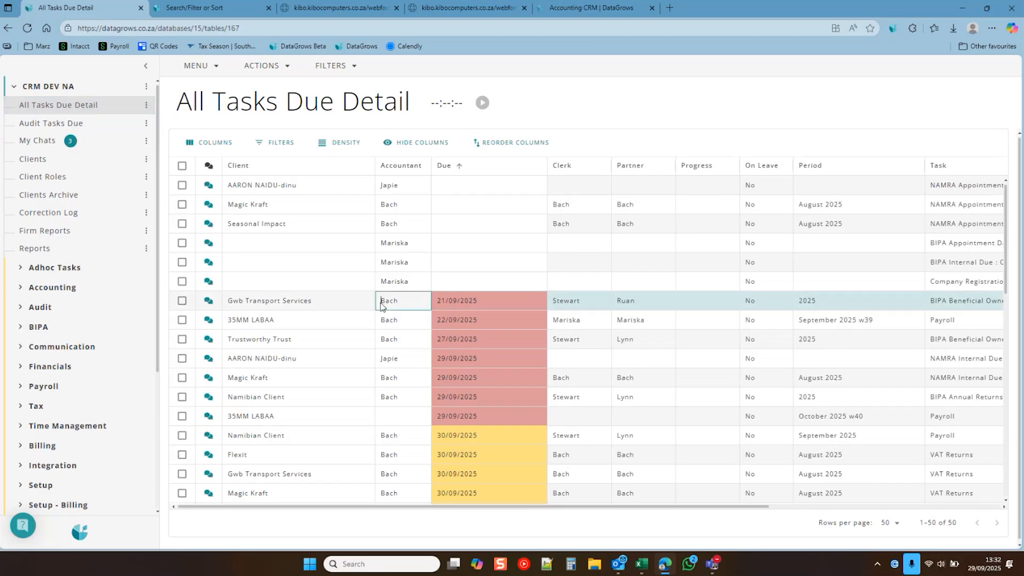
pyautogui.click(382, 307)
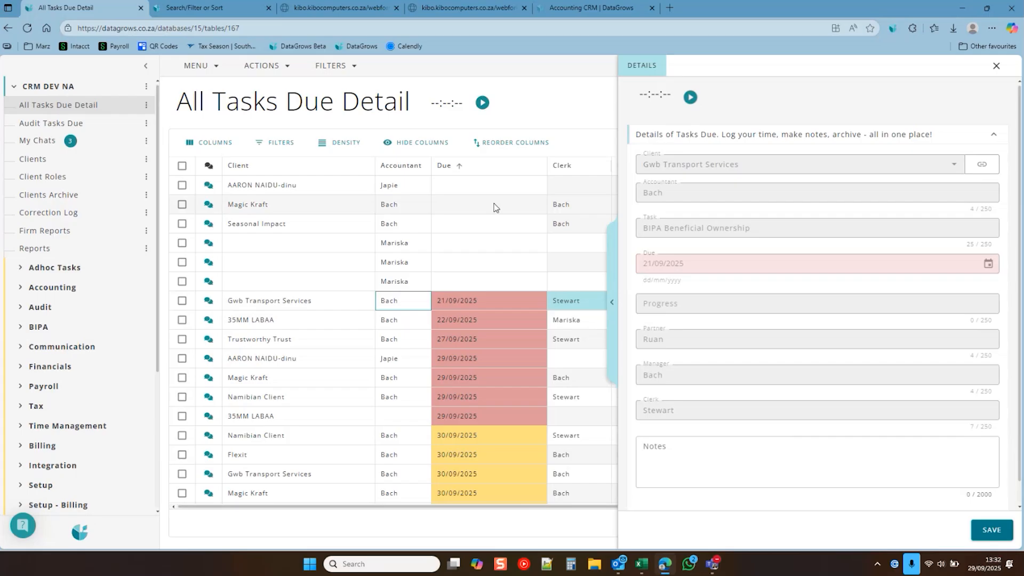
pyautogui.click(482, 104)
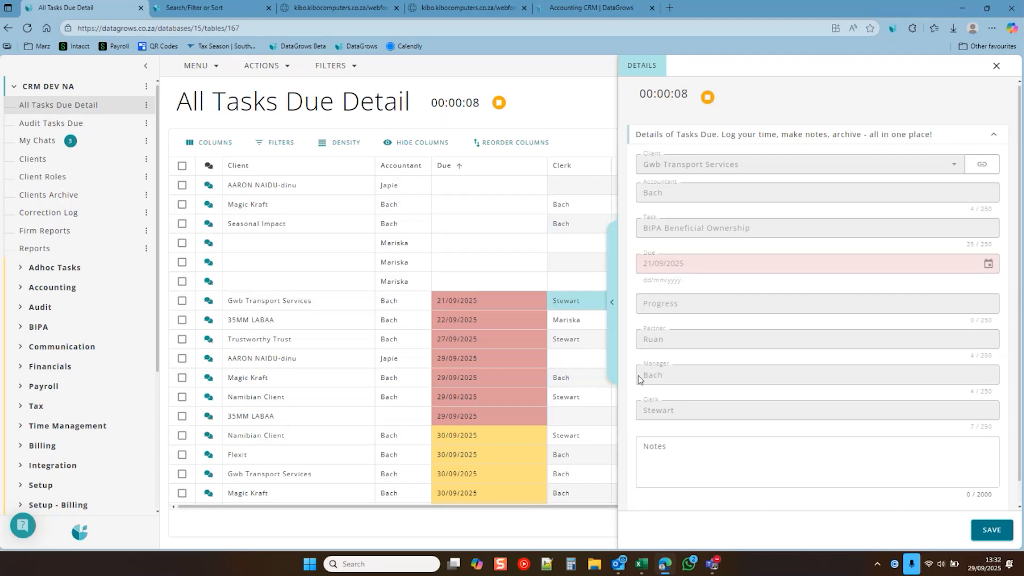
pyautogui.click(501, 106)
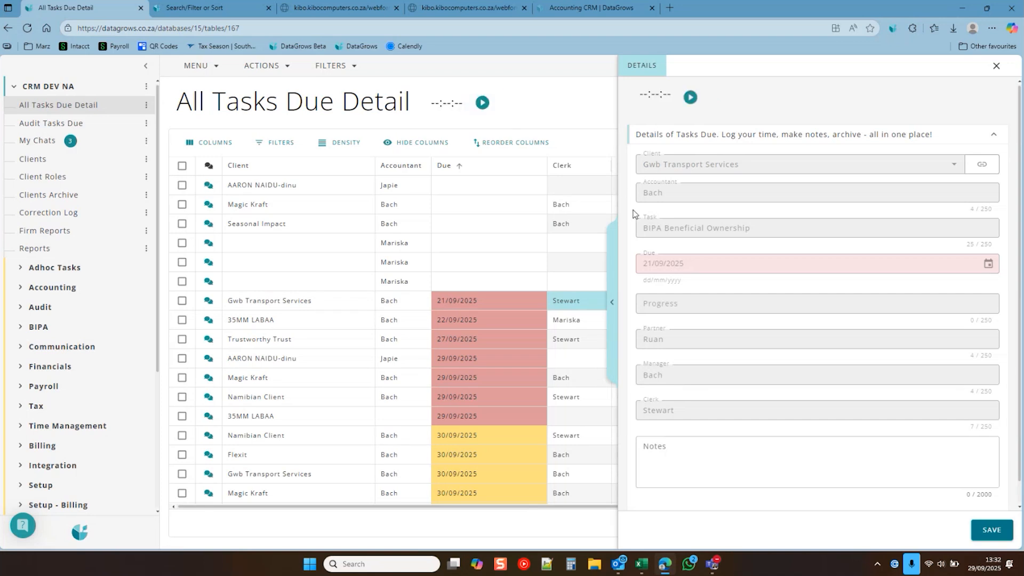
# Step: Open the Time Log under Time Management and sort its entries by End in descending order
pyautogui.click(111, 427)
pyautogui.scroll(-3, 110, 432)
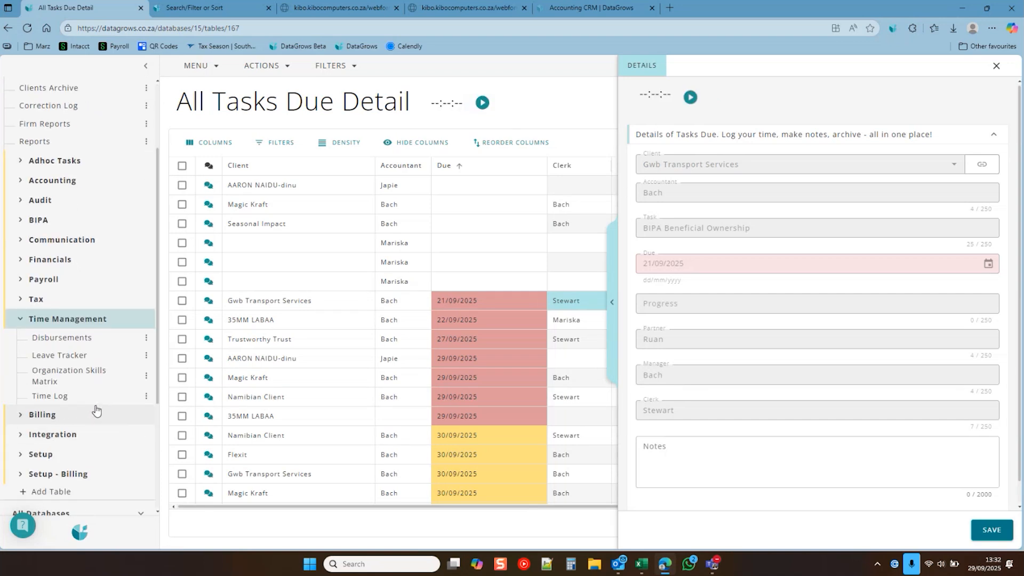
pyautogui.click(100, 396)
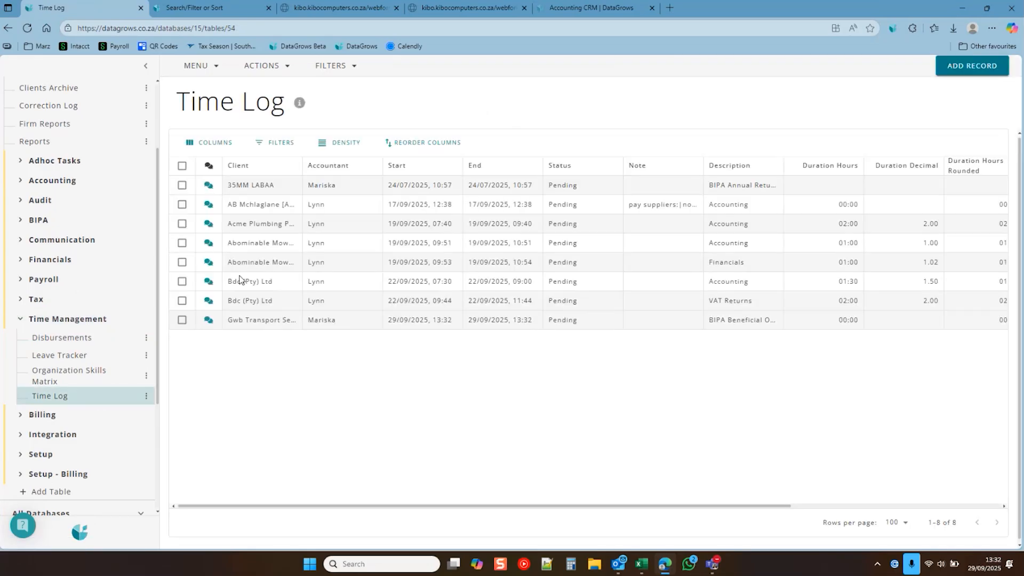
pyautogui.click(533, 166)
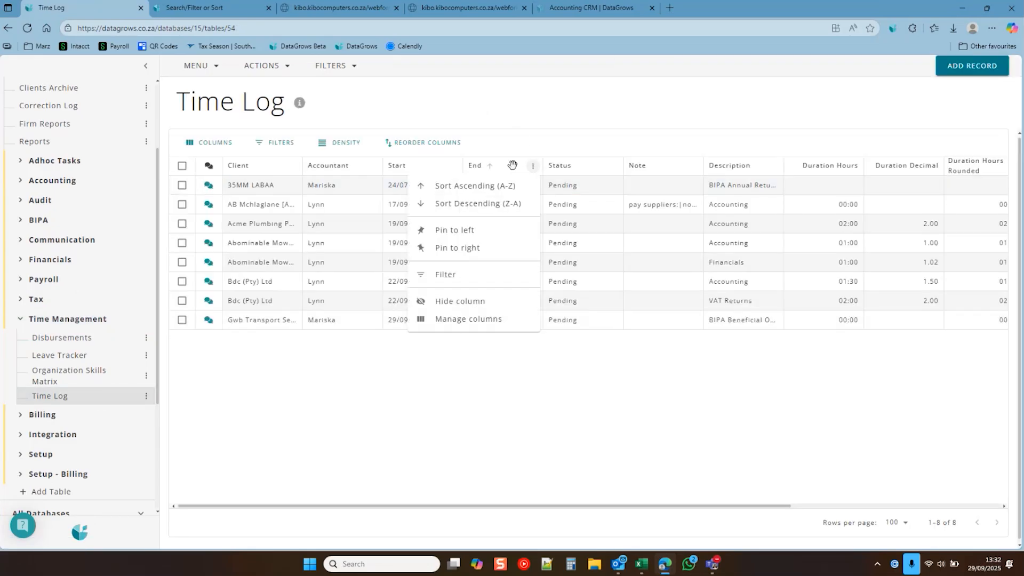
pyautogui.click(504, 167)
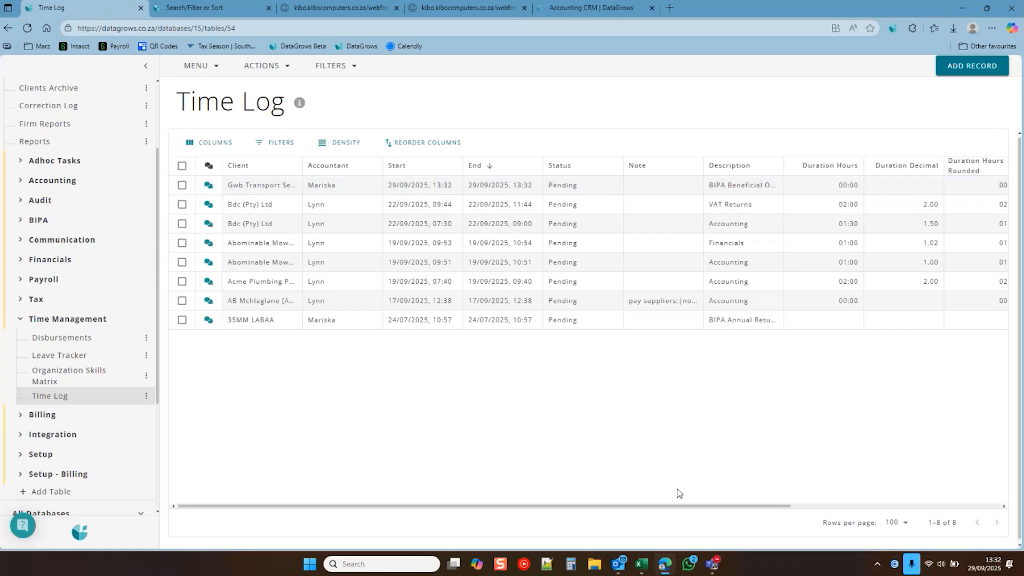
# Step: Filter the time log on Task Status Completed, review the entries' duration and Non-Billable columns, and clear the filter
pyautogui.moveTo(694, 505); pyautogui.dragTo(832, 494)
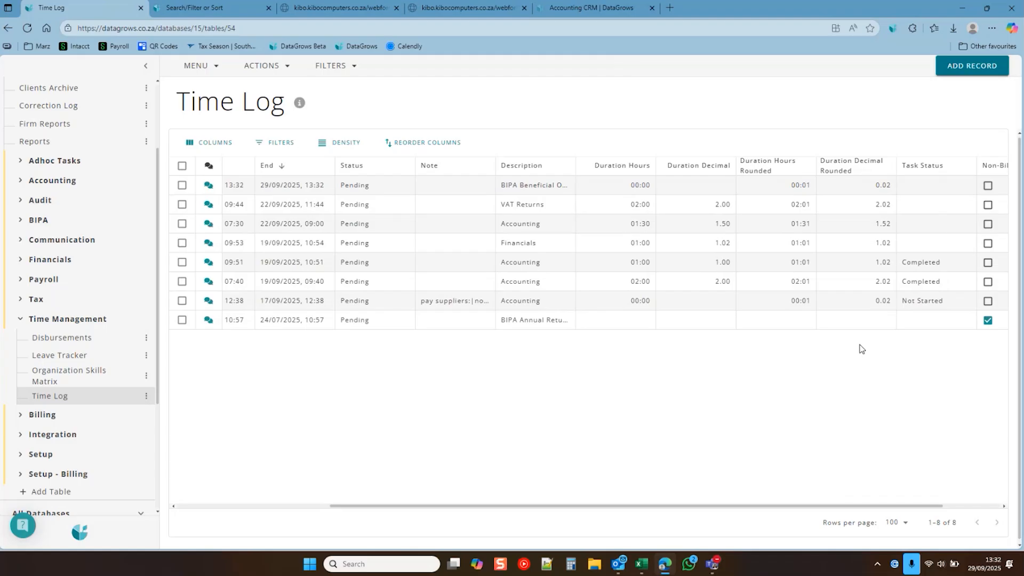
pyautogui.rightClick(927, 262)
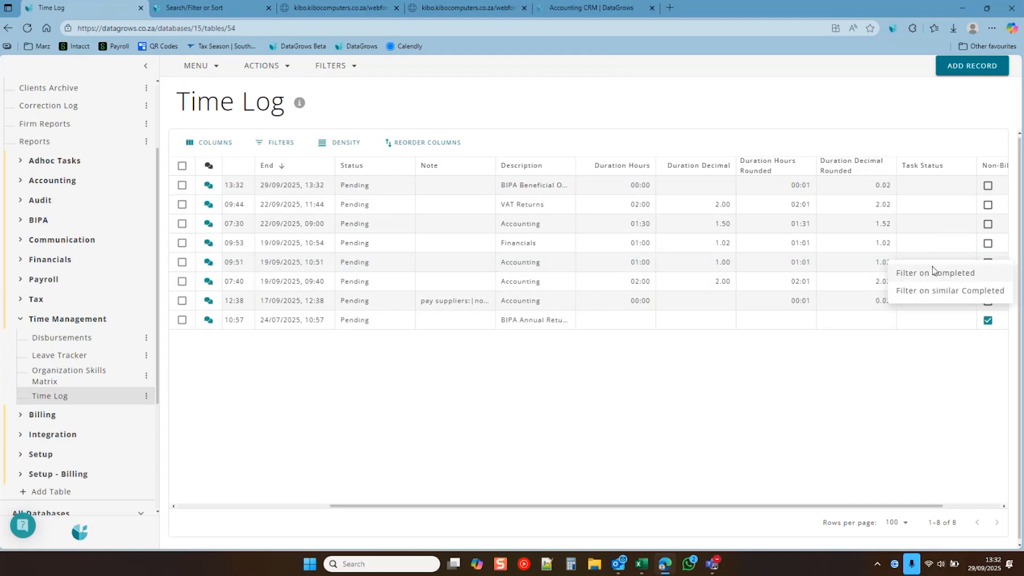
pyautogui.click(934, 273)
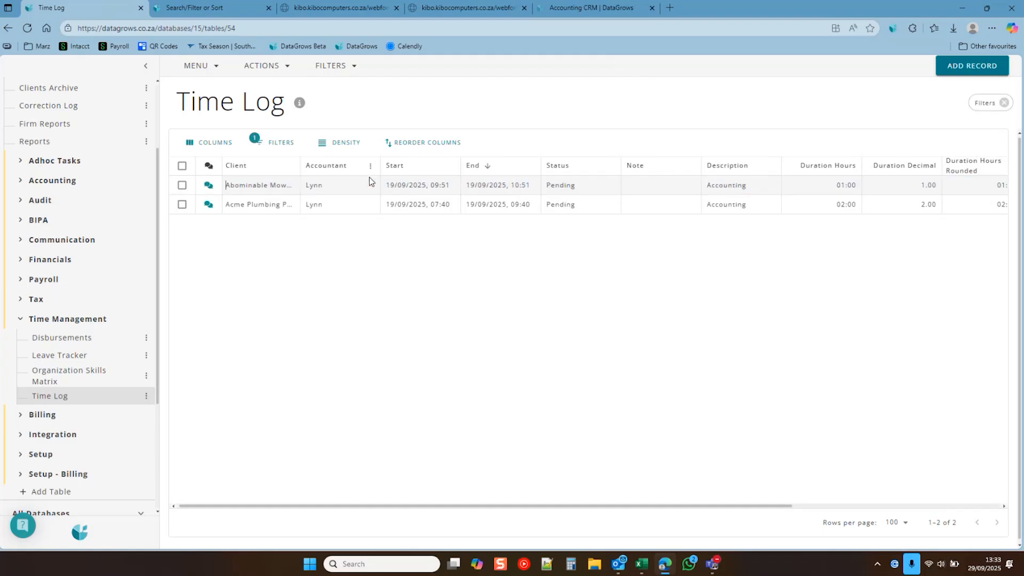
pyautogui.moveTo(670, 508); pyautogui.dragTo(896, 507)
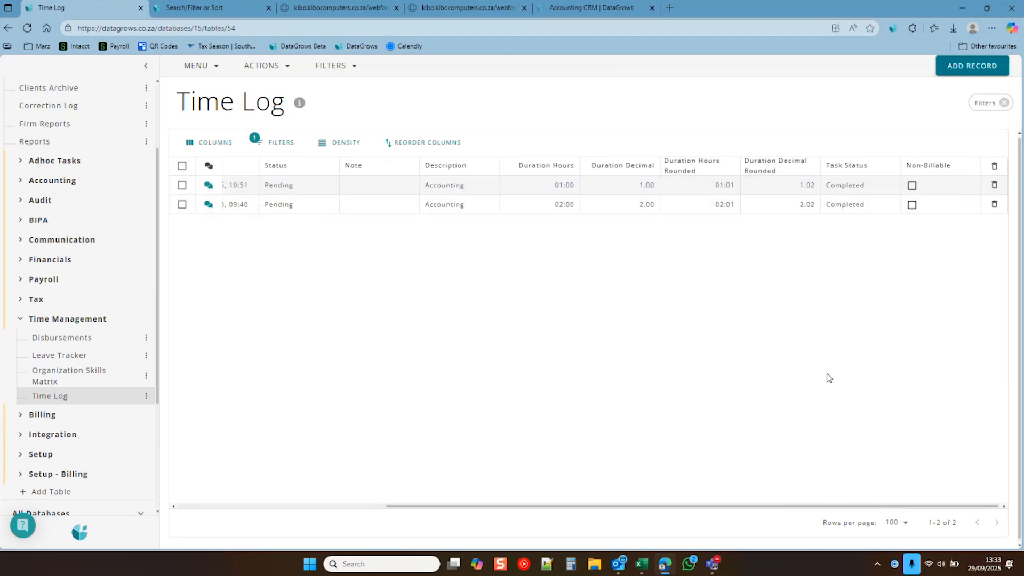
pyautogui.moveTo(731, 506); pyautogui.dragTo(349, 511)
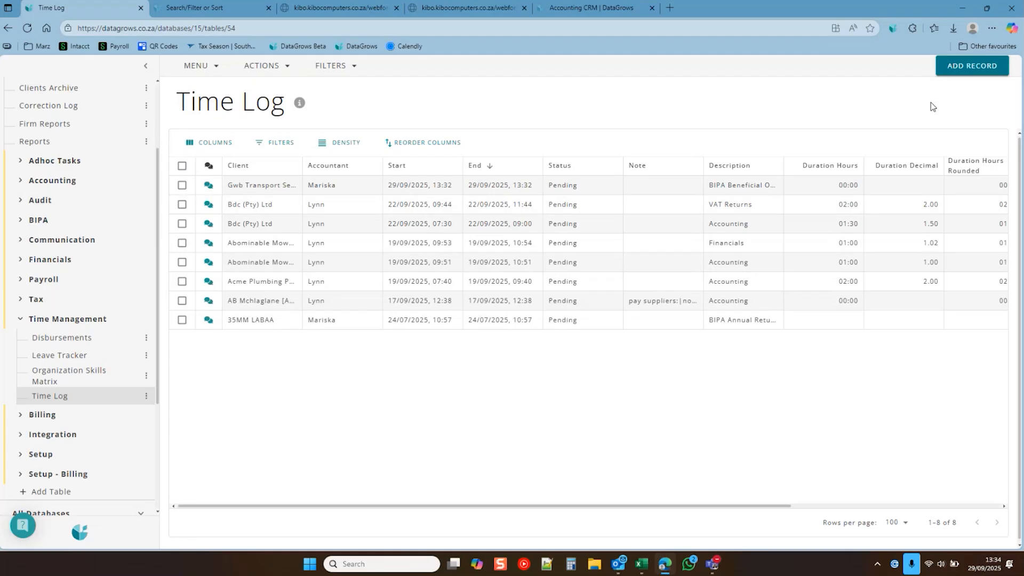
# Step: Open a new Time Log entry, view its client and description options, note, accountant and date fields, and close it without saving
pyautogui.click(979, 68)
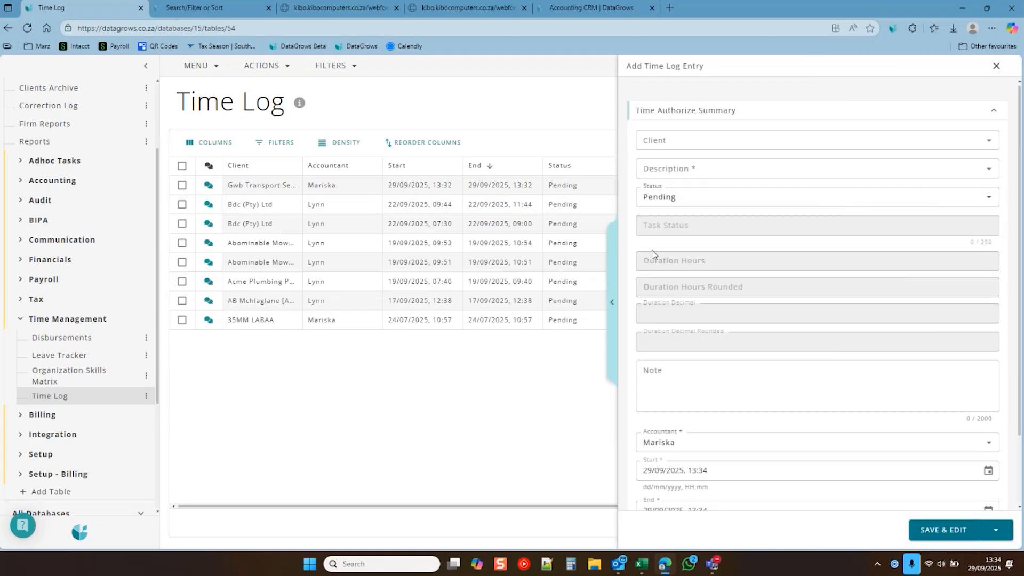
pyautogui.click(777, 142)
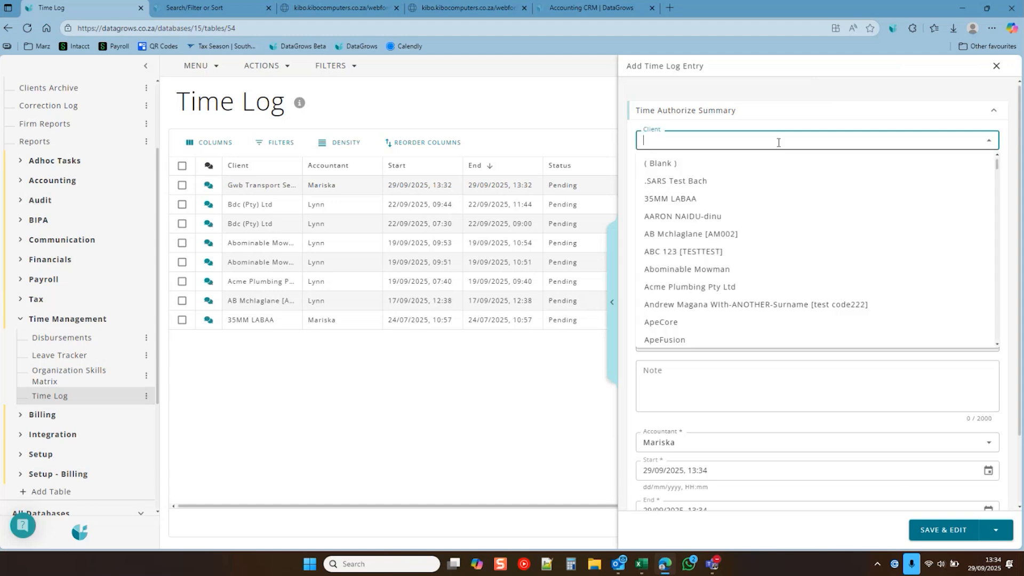
pyautogui.click(802, 114)
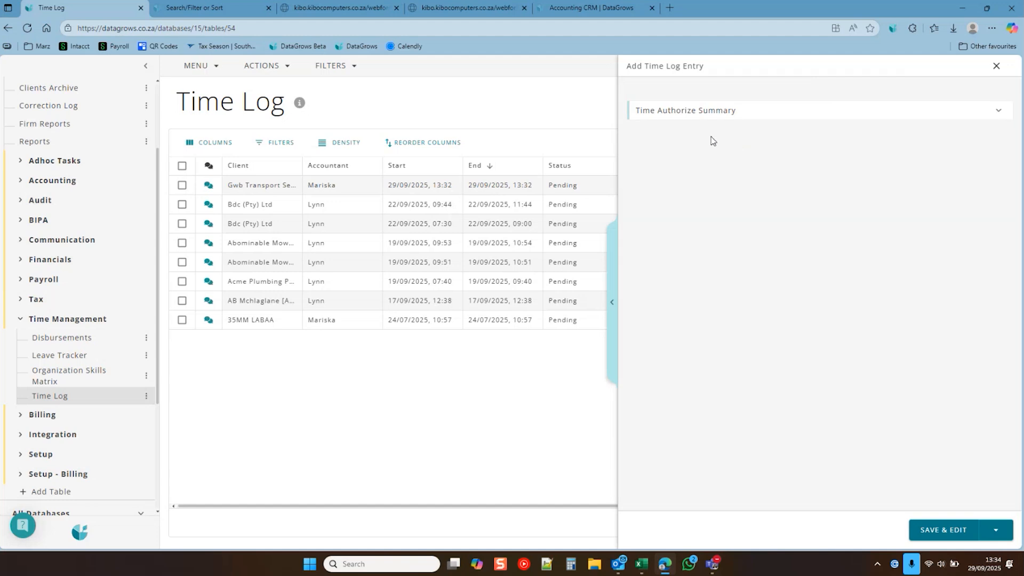
pyautogui.click(713, 119)
pyautogui.click(708, 165)
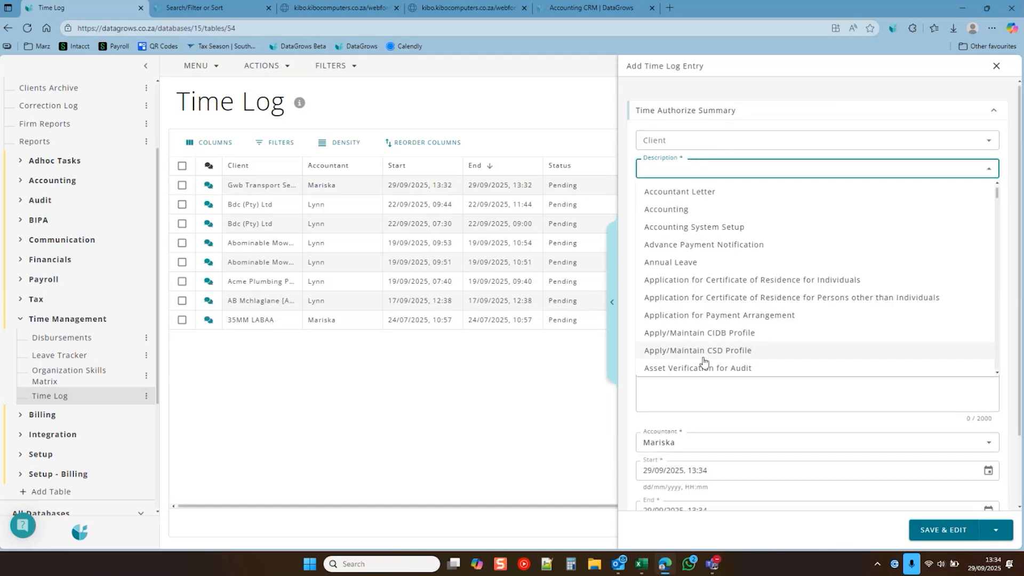
pyautogui.click(784, 396)
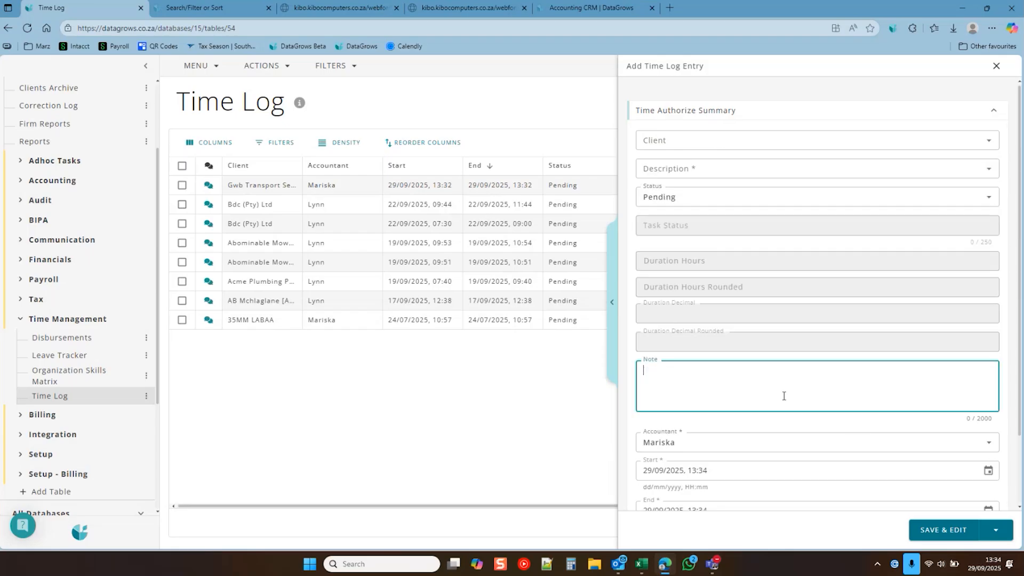
pyautogui.scroll(-2, 736, 422)
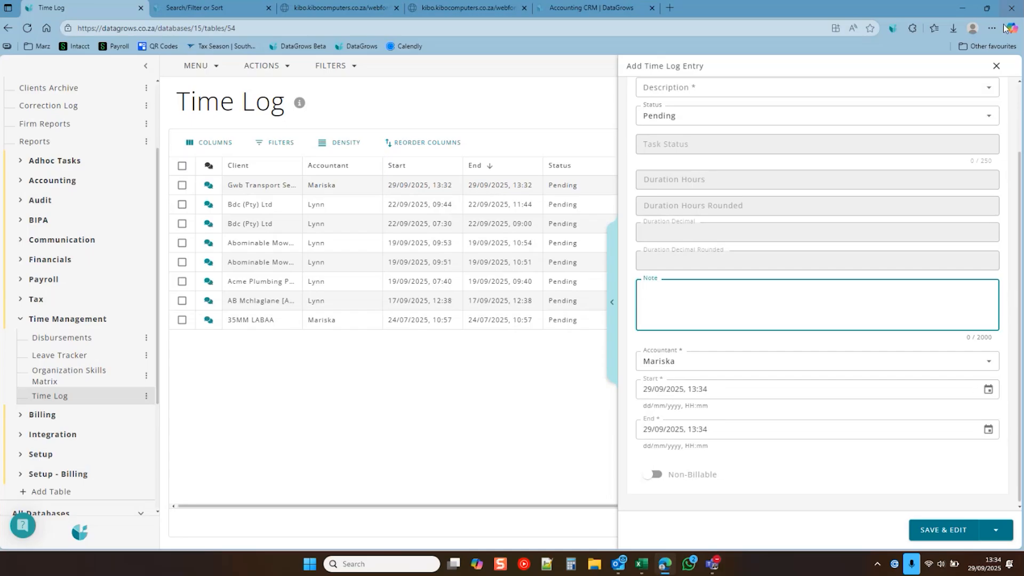
pyautogui.click(996, 66)
# Step: Open the Gwb Transport Services time log entry, review its duration, start and end details, and close it accepting the save
pyautogui.click(469, 184)
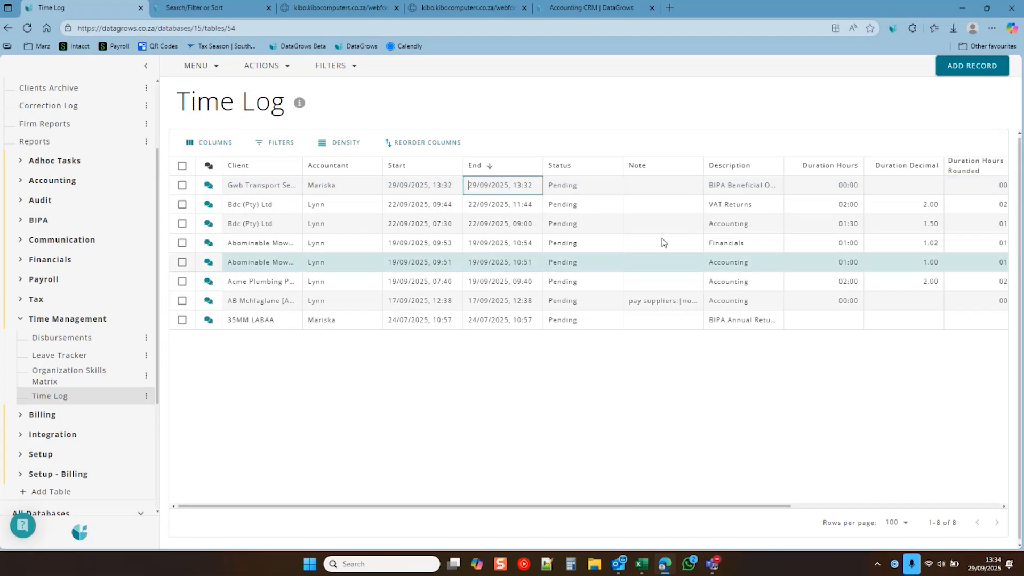
pyautogui.scroll(-2, 849, 365)
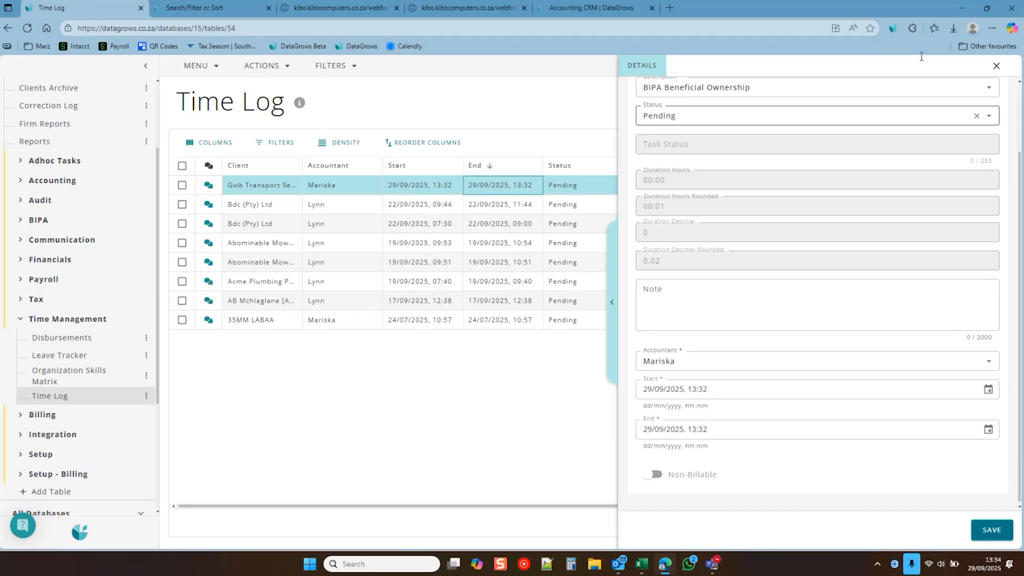
pyautogui.click(996, 66)
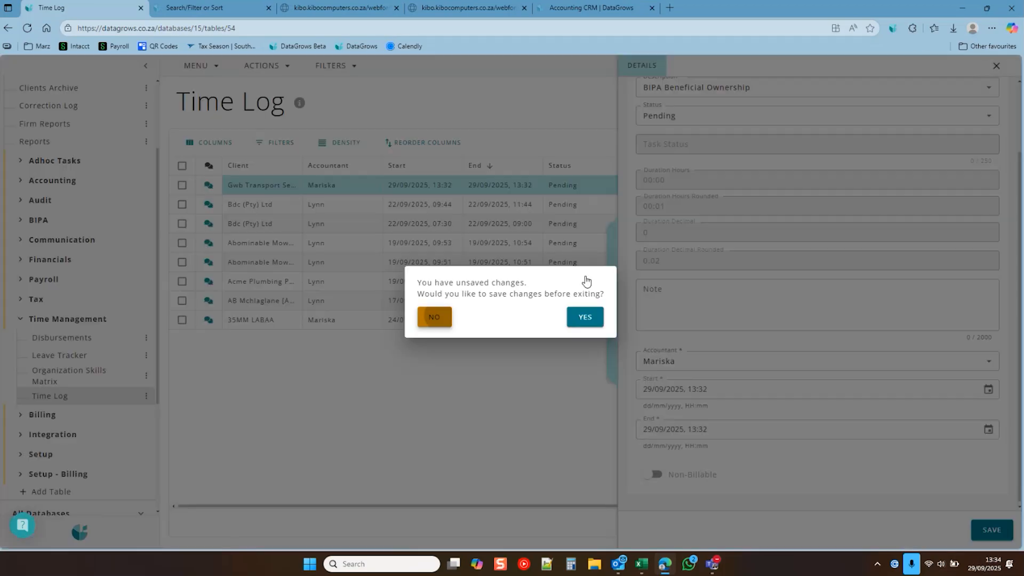
pyautogui.click(585, 316)
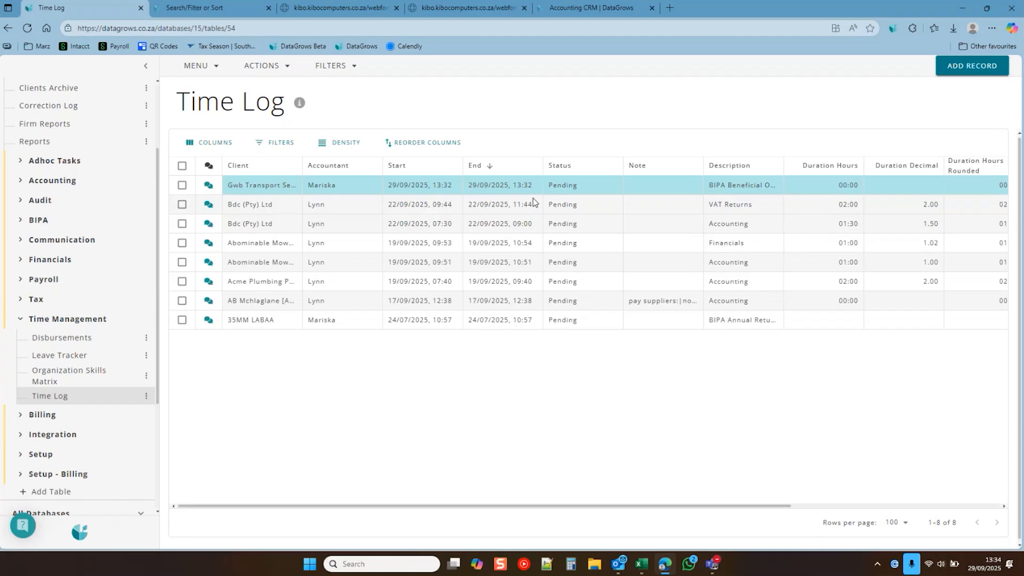
# Step: Open the Reports list, look through the available reports, and open the Accountant Hours Per Client report
pyautogui.click(52, 142)
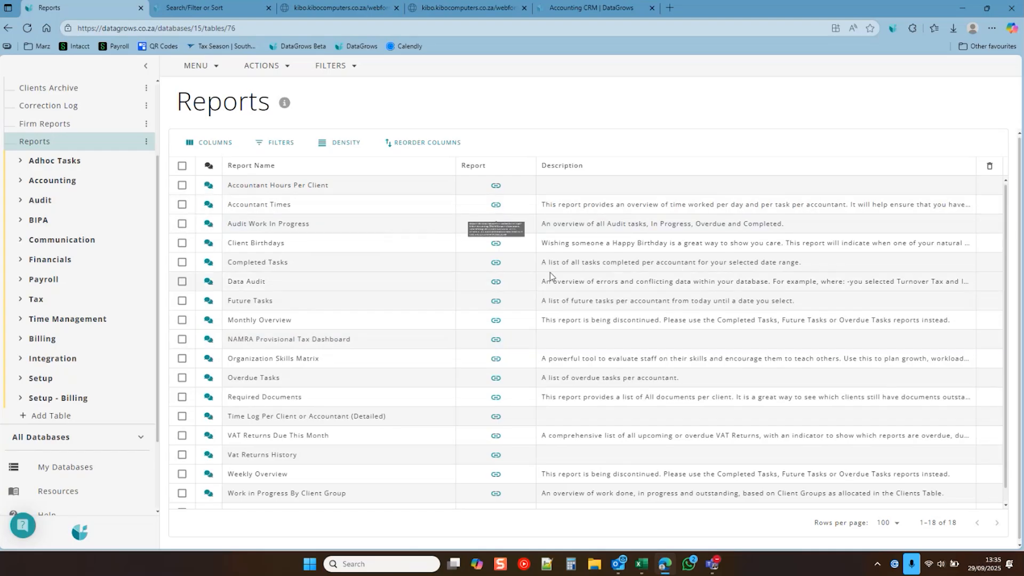
pyautogui.scroll(-1, 447, 487)
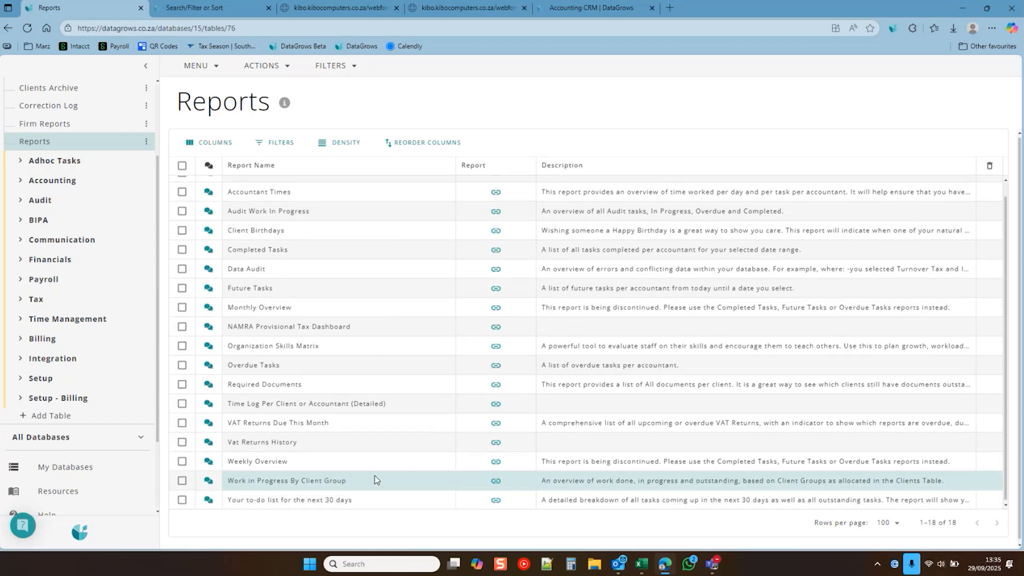
pyautogui.scroll(2, 374, 475)
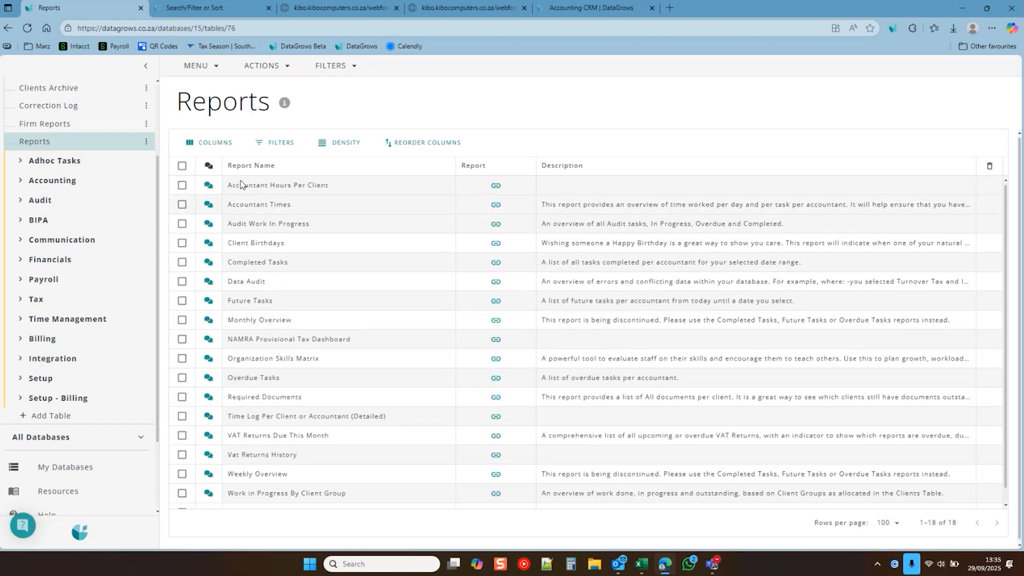
pyautogui.click(496, 185)
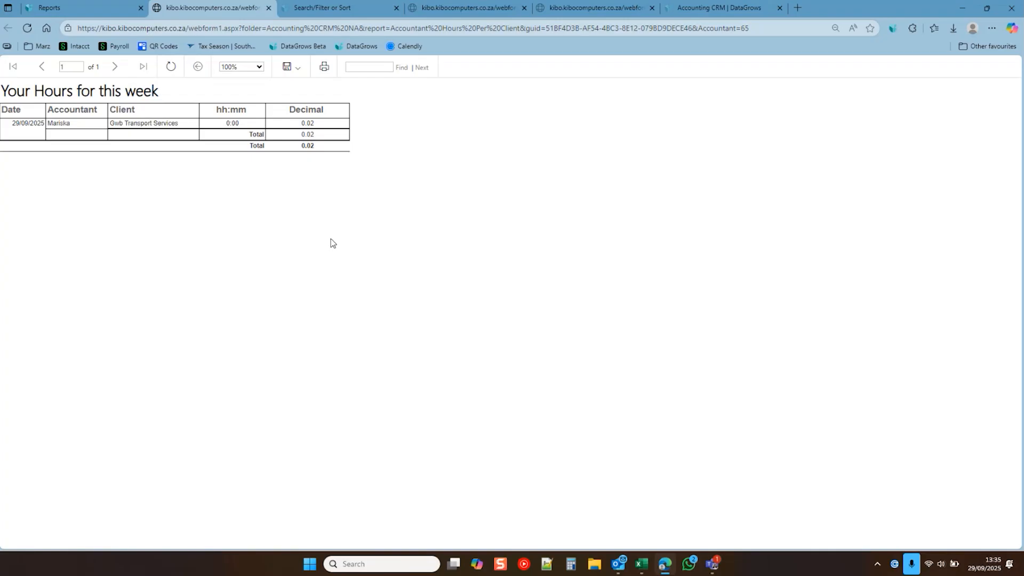
# Step: Run the Accountant Times report from 9/1/2025 to 9/29/2025 for all accountants and view its second page
pyautogui.click(50, 7)
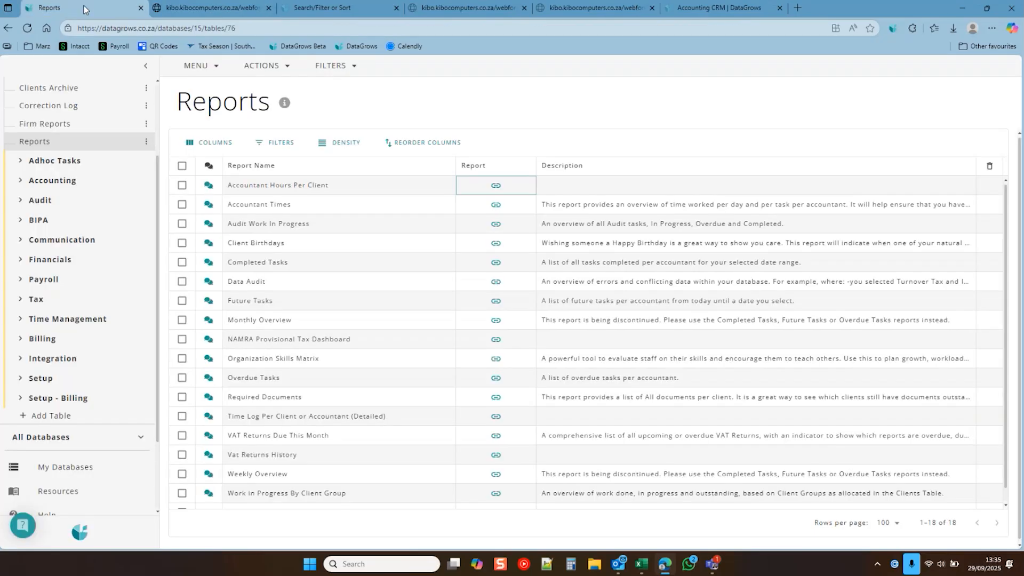
pyautogui.click(508, 206)
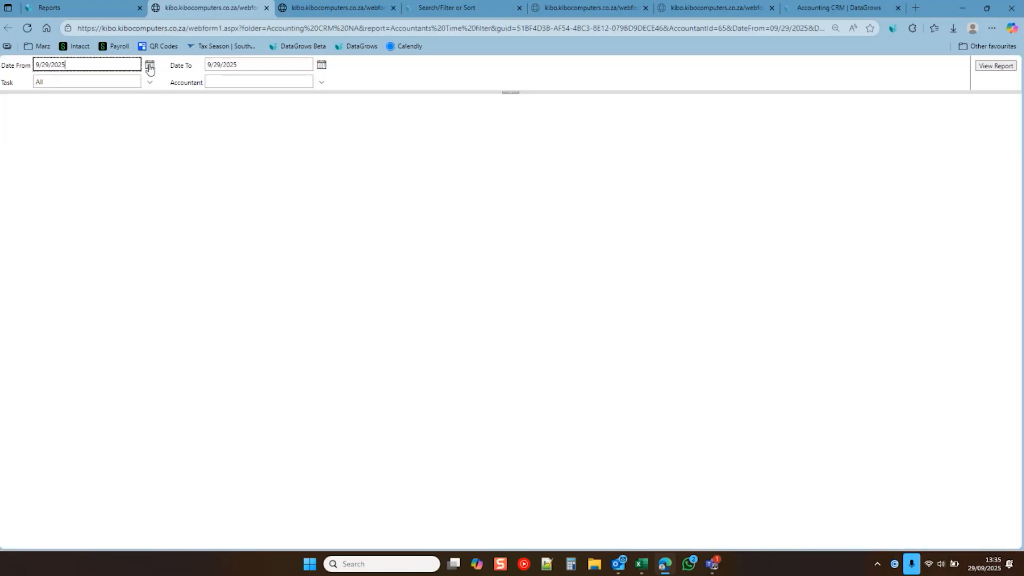
pyautogui.click(150, 64)
pyautogui.click(55, 96)
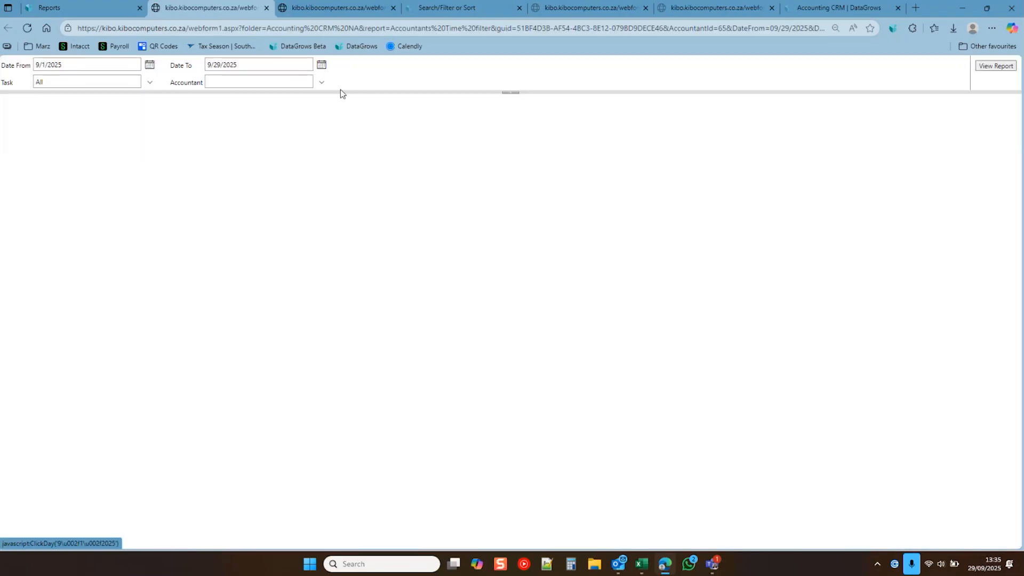
pyautogui.click(319, 83)
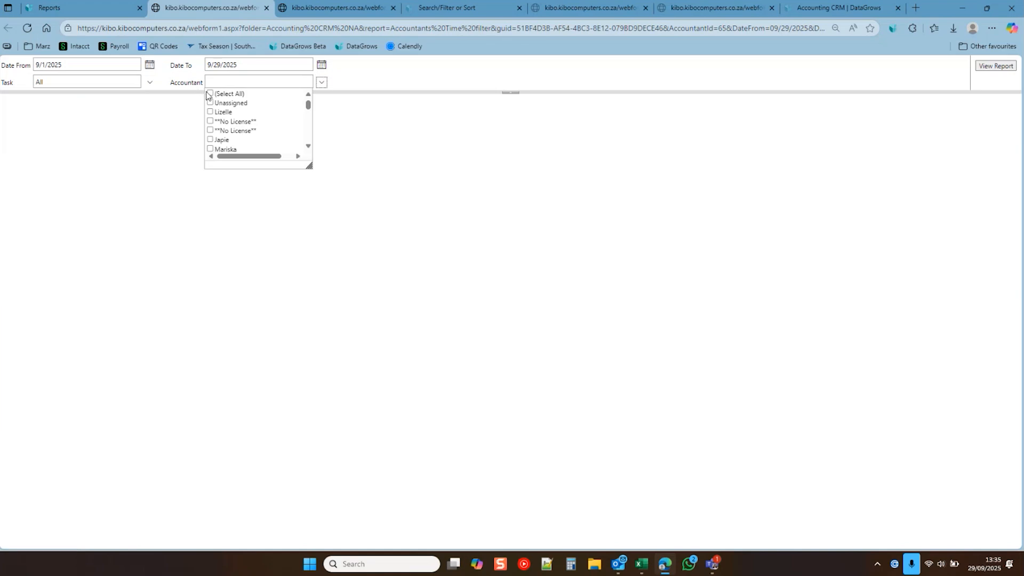
pyautogui.click(210, 93)
pyautogui.click(995, 66)
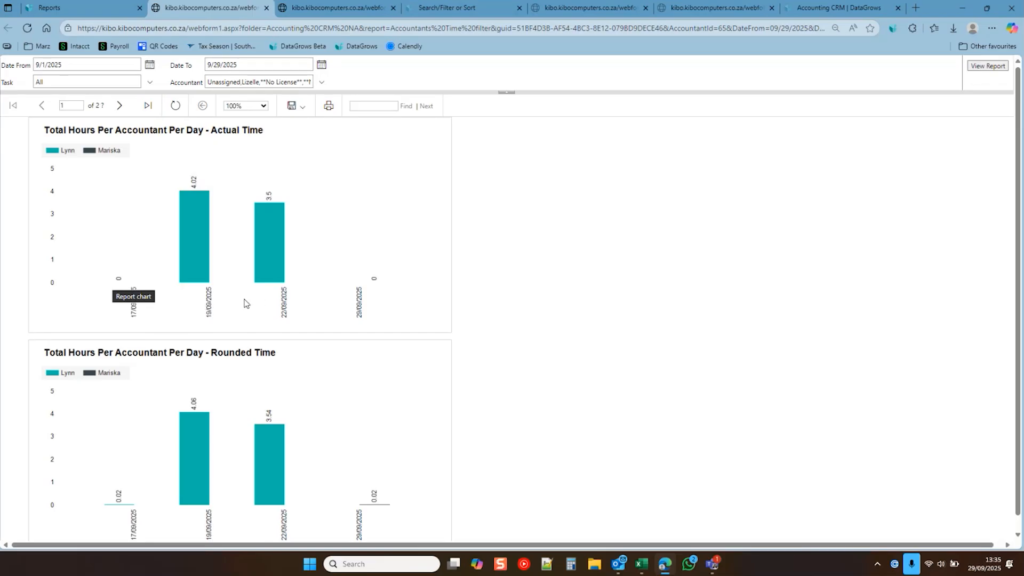
pyautogui.click(120, 105)
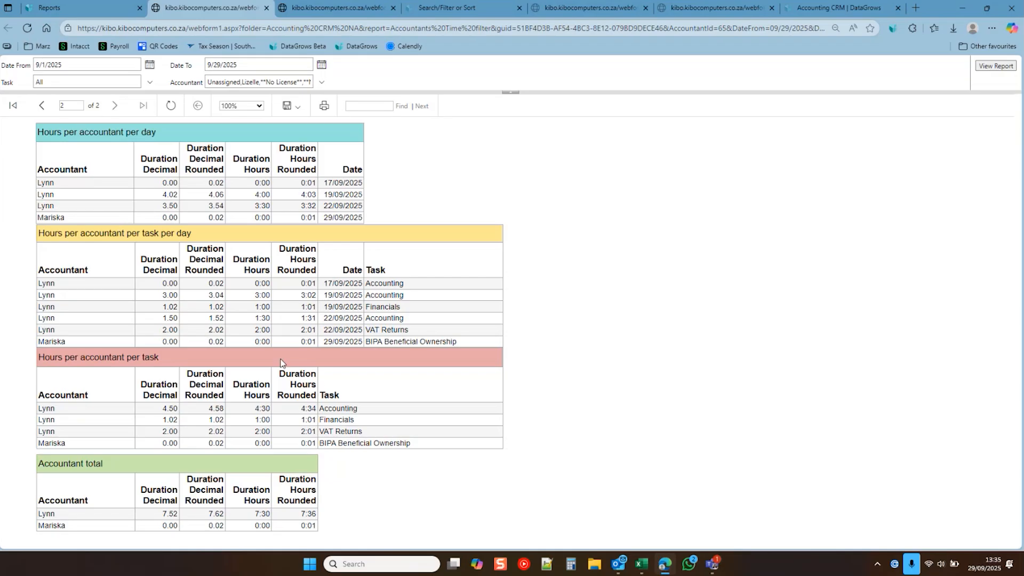
# Step: From the Reports list, open the Client Birthdays report and look through its client birthdays and contact details
pyautogui.click(90, 8)
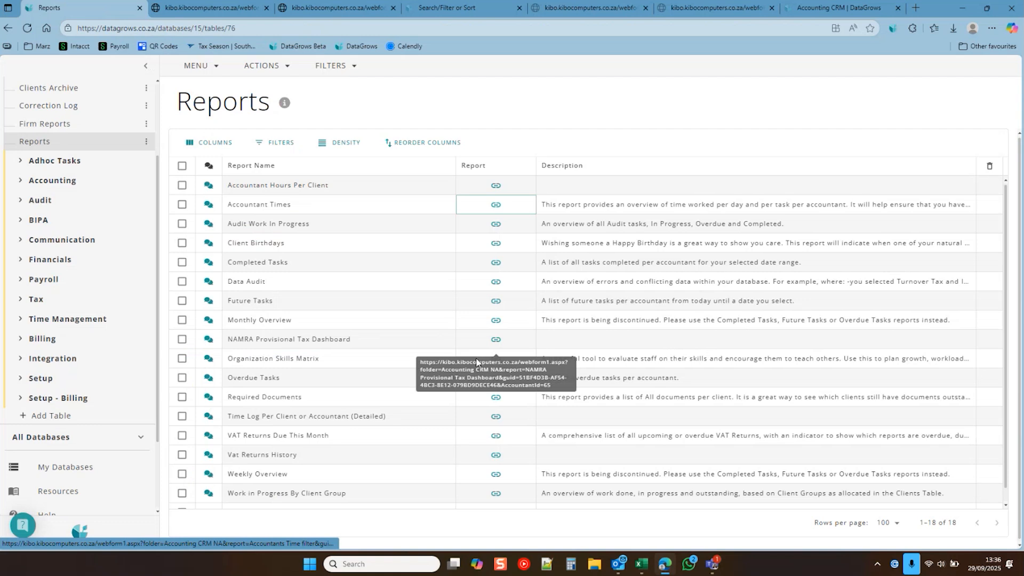
pyautogui.click(483, 245)
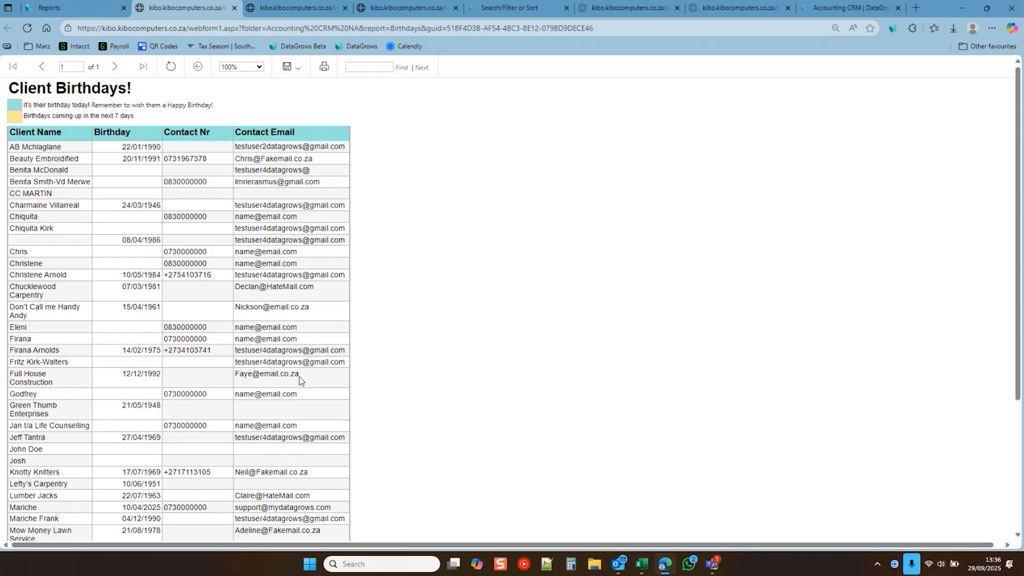
pyautogui.scroll(-3, 299, 376)
pyautogui.scroll(3, 299, 377)
# Step: Run the Future Tasks report from the Reports list for all accountants with a To Date of 12/31/2025
pyautogui.click(92, 10)
pyautogui.click(512, 302)
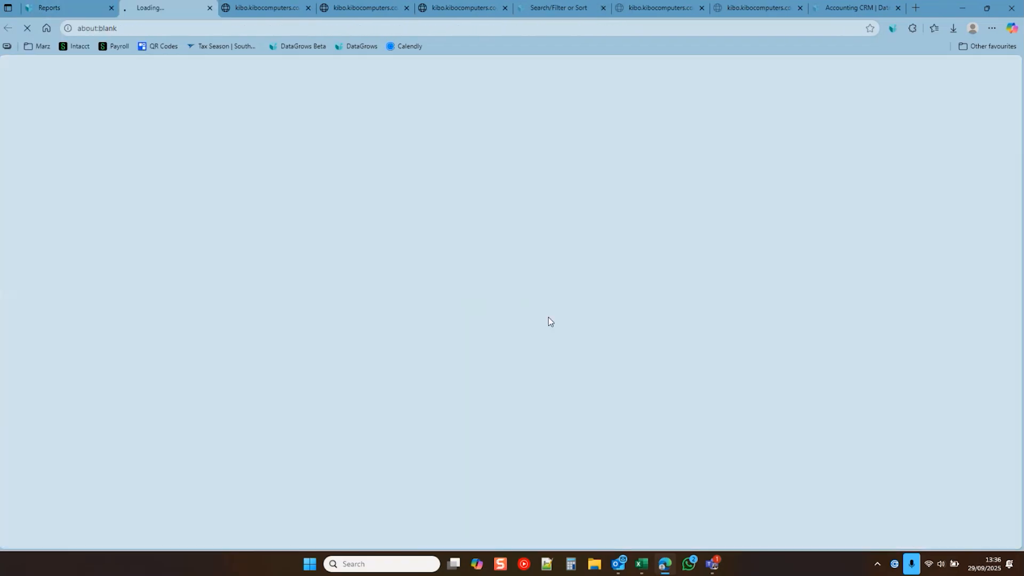
pyautogui.click(152, 67)
pyautogui.click(41, 76)
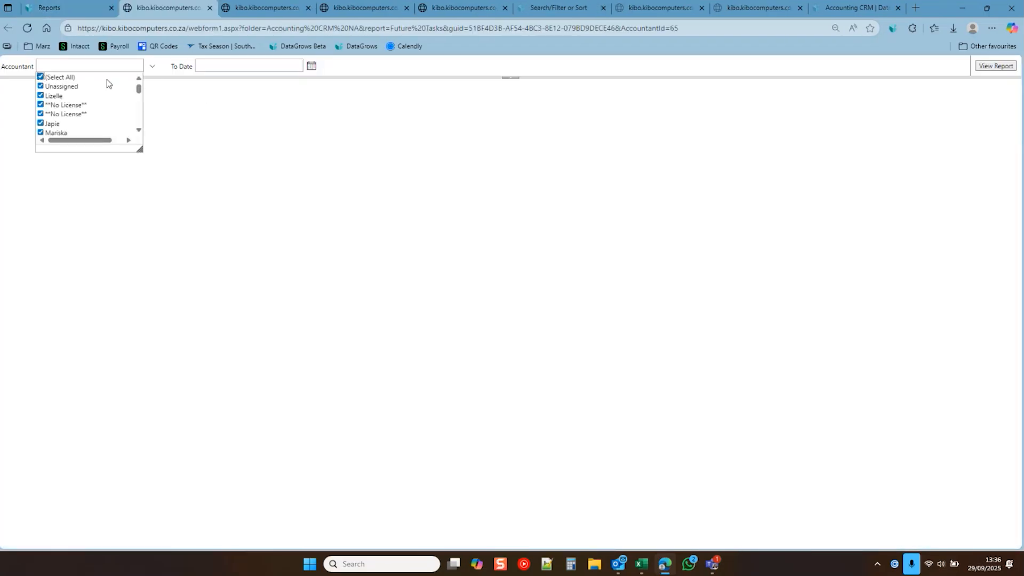
pyautogui.click(312, 66)
pyautogui.click(295, 78)
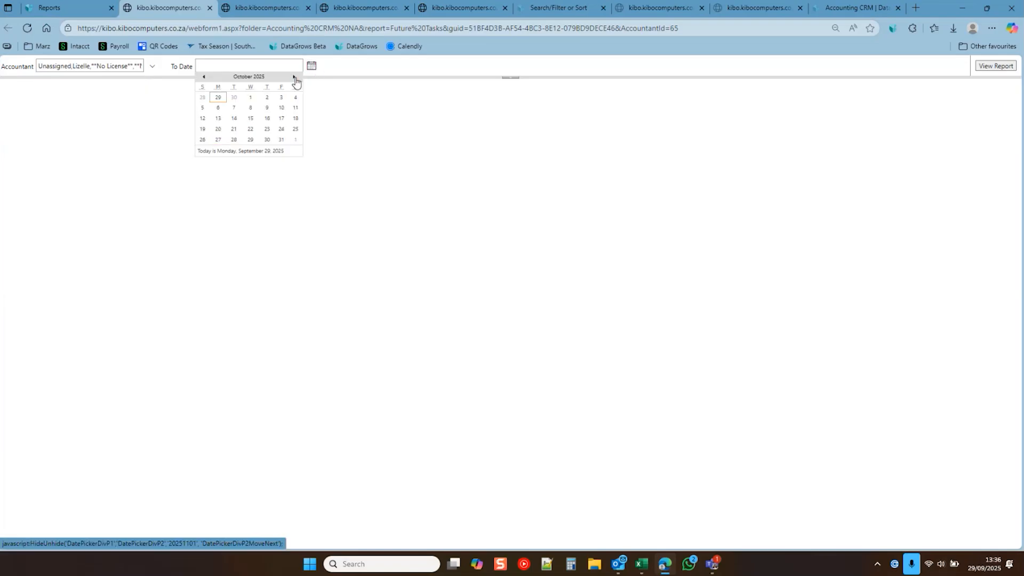
pyautogui.click(295, 78)
pyautogui.click(295, 77)
pyautogui.click(295, 77)
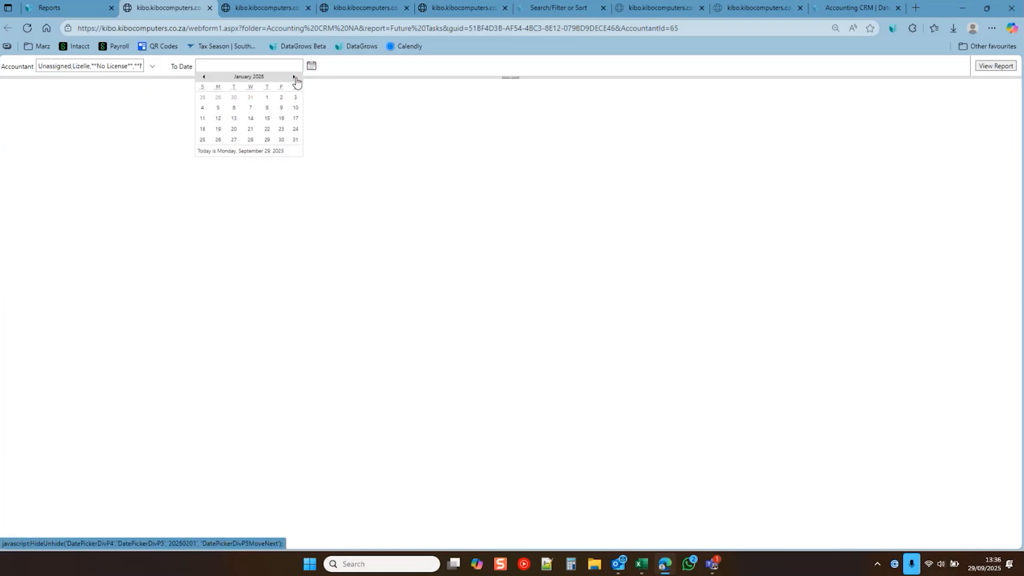
pyautogui.click(204, 77)
pyautogui.click(243, 140)
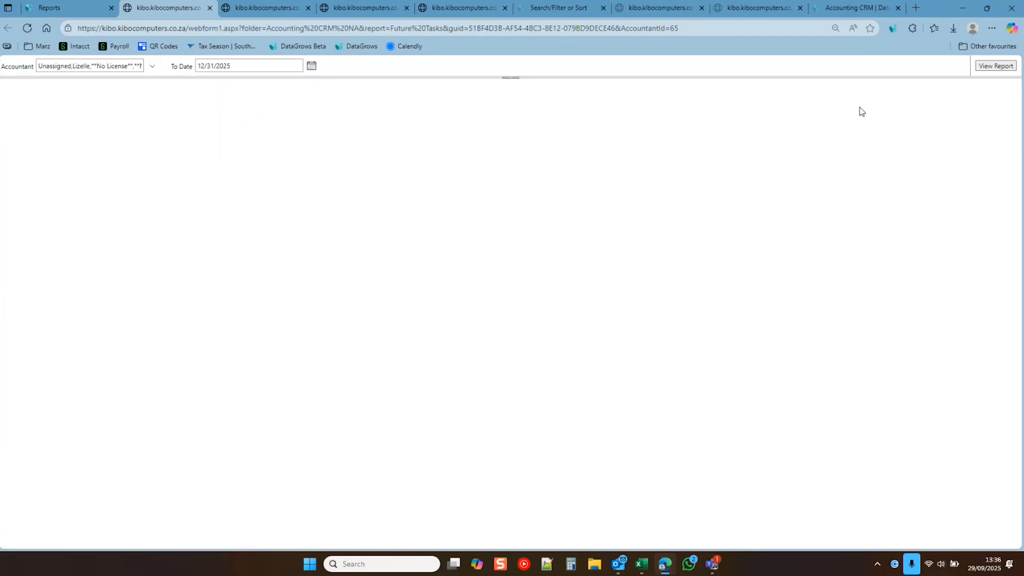
pyautogui.click(996, 65)
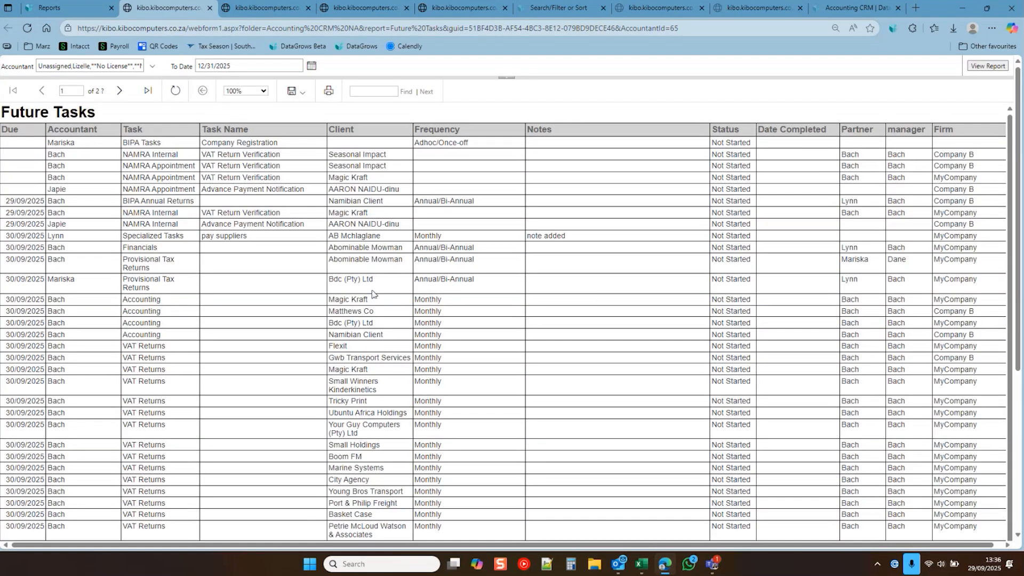
# Step: Examine the tasks, due dates, clients and statuses on the first three pages of the Future Tasks report
pyautogui.scroll(-1, 314, 322)
pyautogui.scroll(-5, 315, 323)
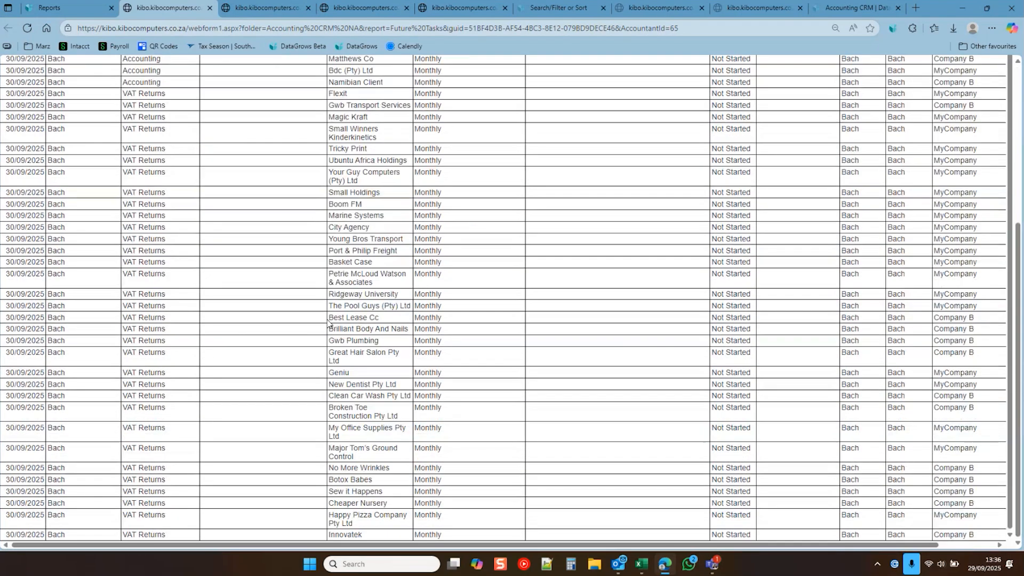
pyautogui.scroll(6, 299, 277)
pyautogui.click(120, 90)
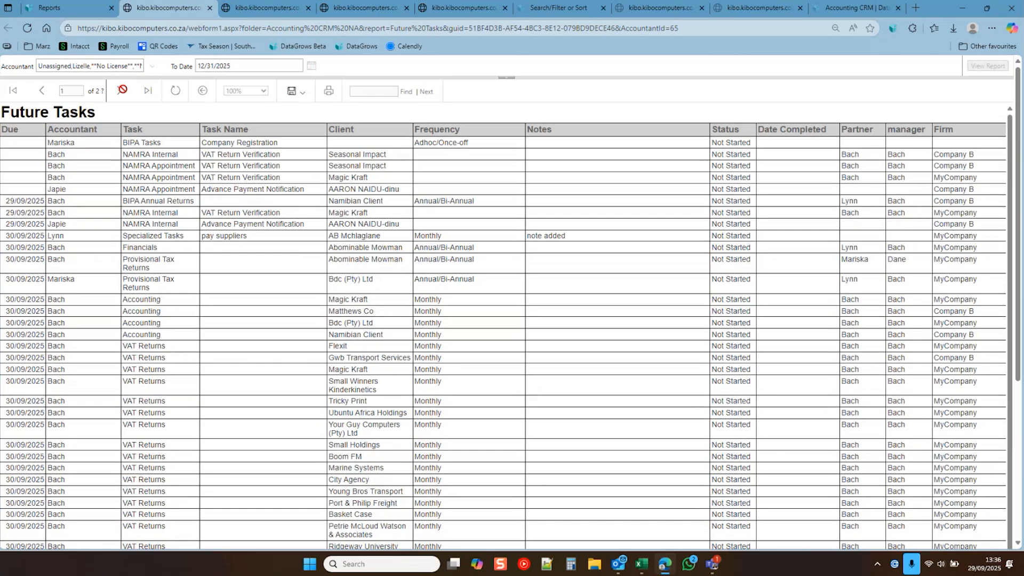
pyautogui.scroll(-4, 243, 201)
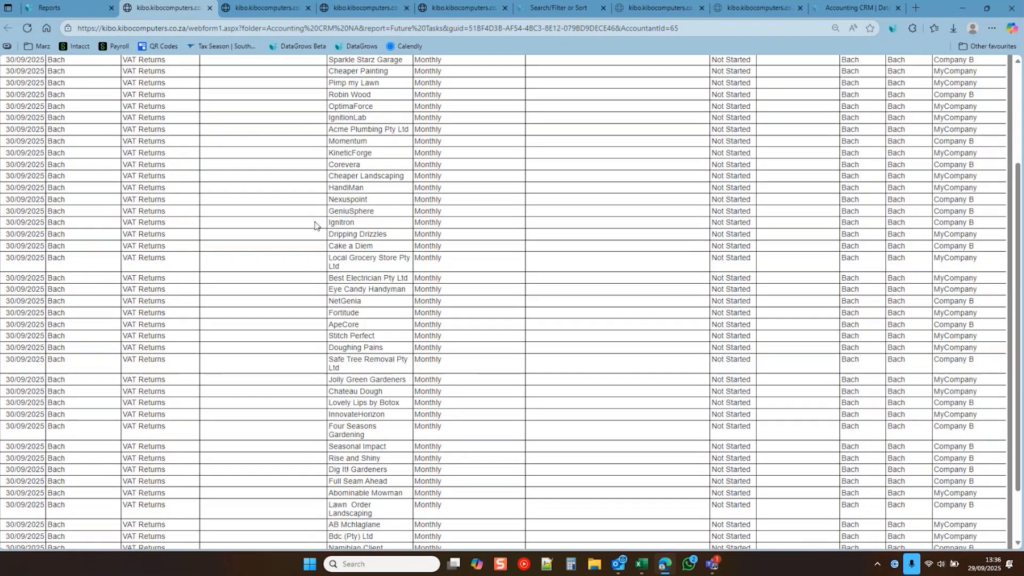
pyautogui.scroll(4, 254, 231)
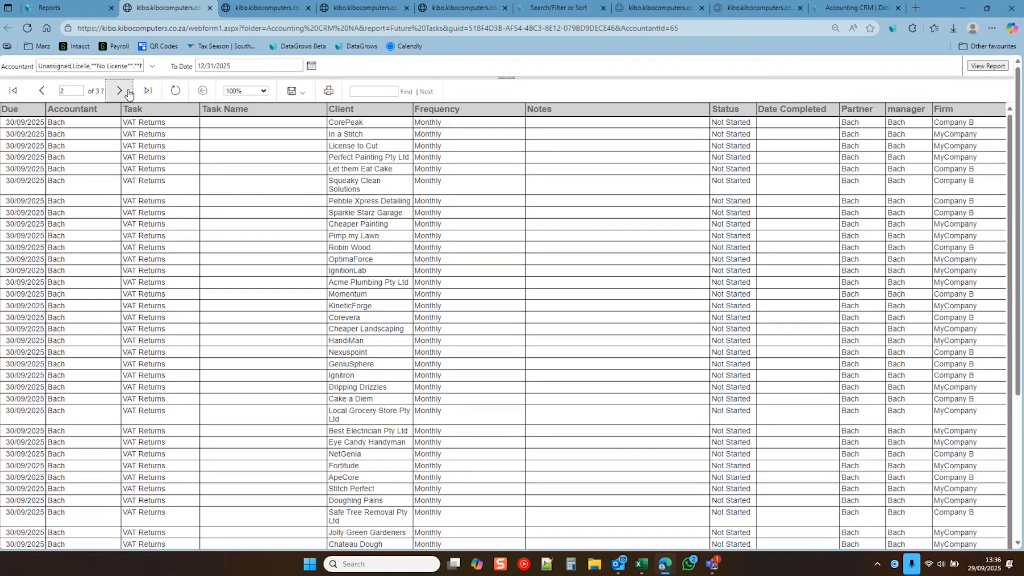
pyautogui.click(120, 90)
pyautogui.scroll(-1, 206, 159)
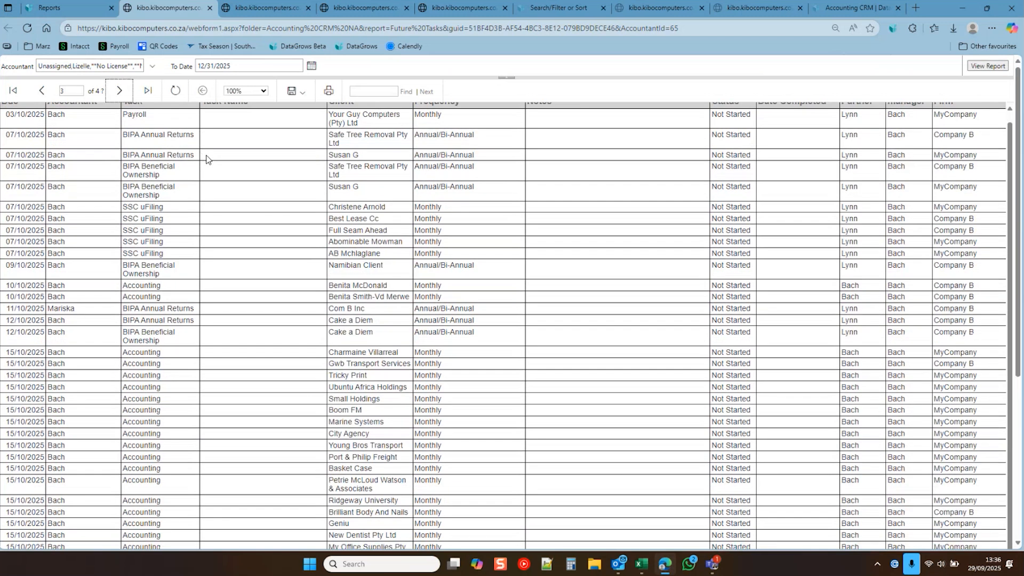
pyautogui.scroll(1, 206, 159)
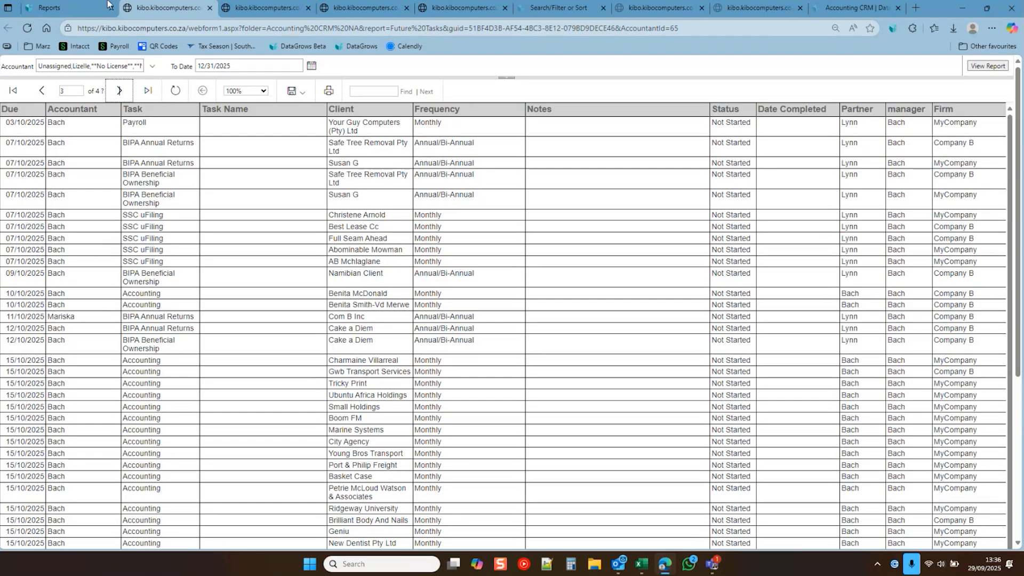
# Step: Close all the open report and blog pages, leaving only the Reports list open
pyautogui.click(50, 8)
pyautogui.click(210, 8)
pyautogui.click(209, 9)
pyautogui.click(209, 10)
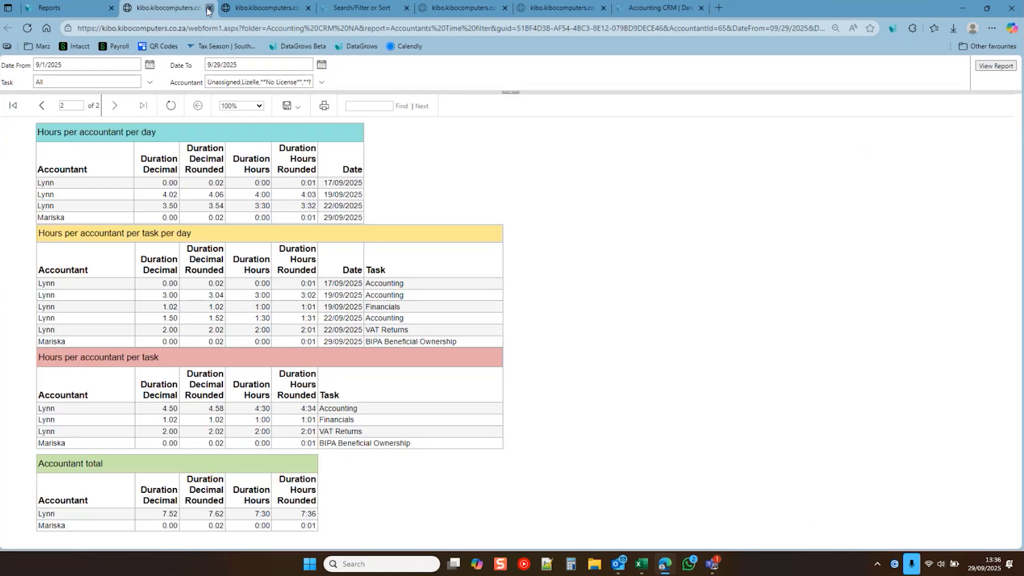
pyautogui.click(209, 9)
pyautogui.click(208, 9)
pyautogui.click(208, 9)
pyautogui.click(209, 9)
pyautogui.click(209, 9)
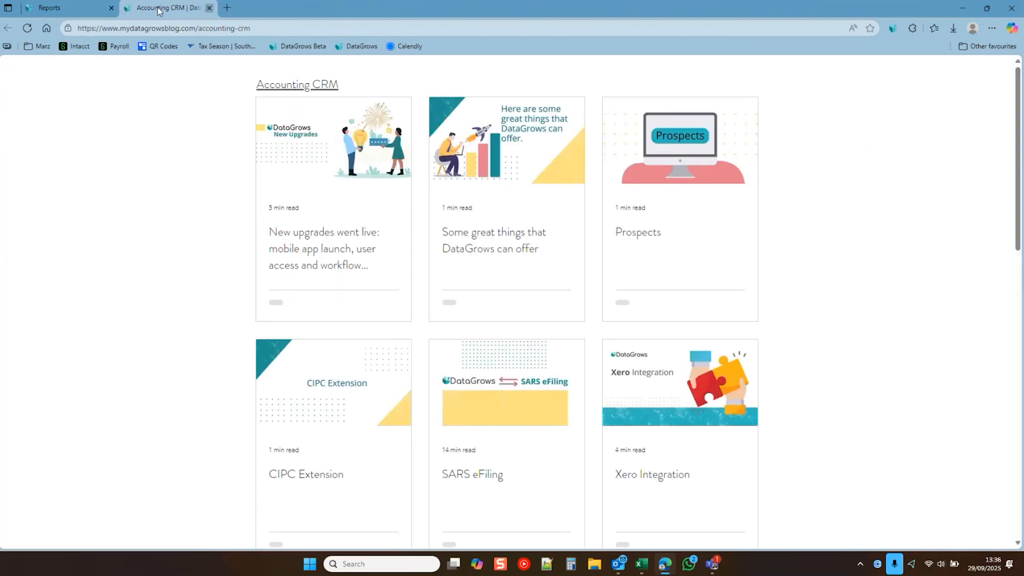
pyautogui.click(209, 8)
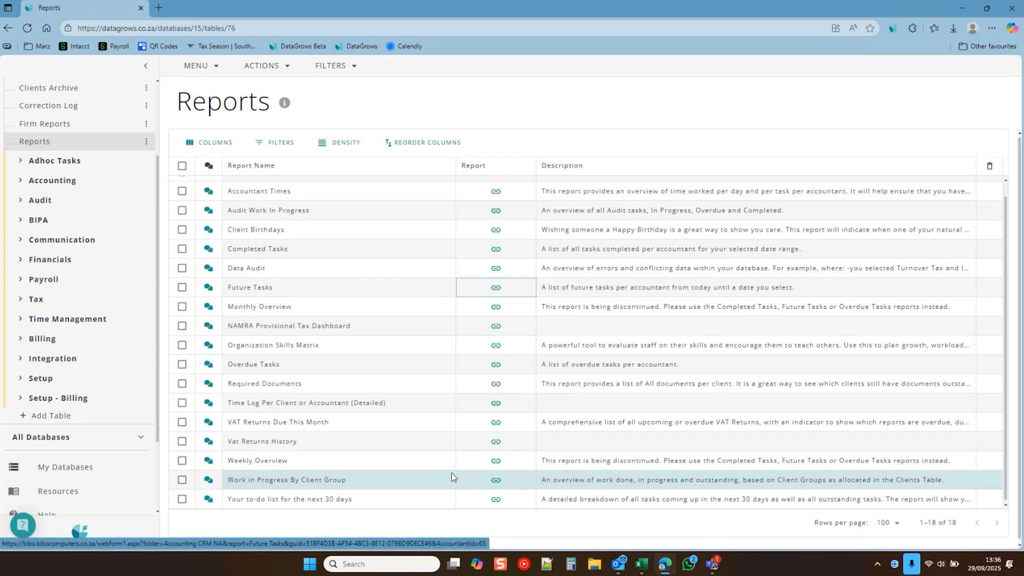
# Step: Start a new record in the Accountant setup table, set Employment Status to Employed, and review the available roles
pyautogui.click(41, 378)
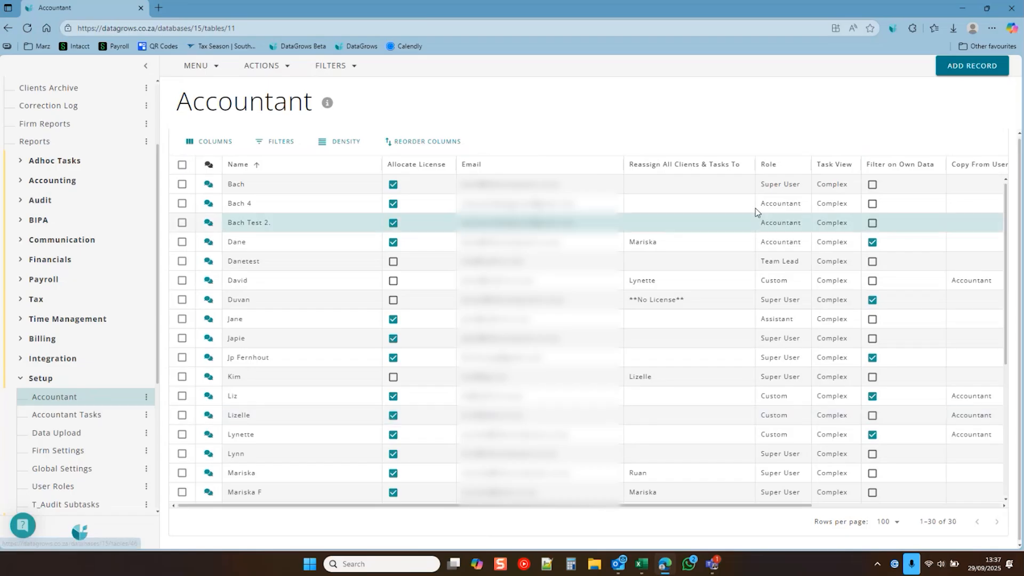
pyautogui.click(979, 73)
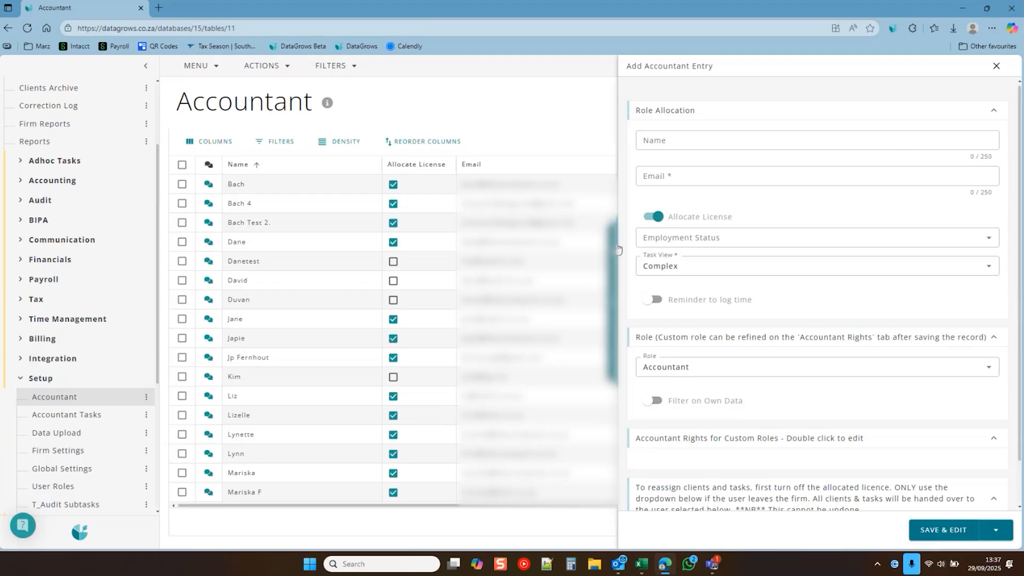
pyautogui.click(673, 235)
pyautogui.click(706, 263)
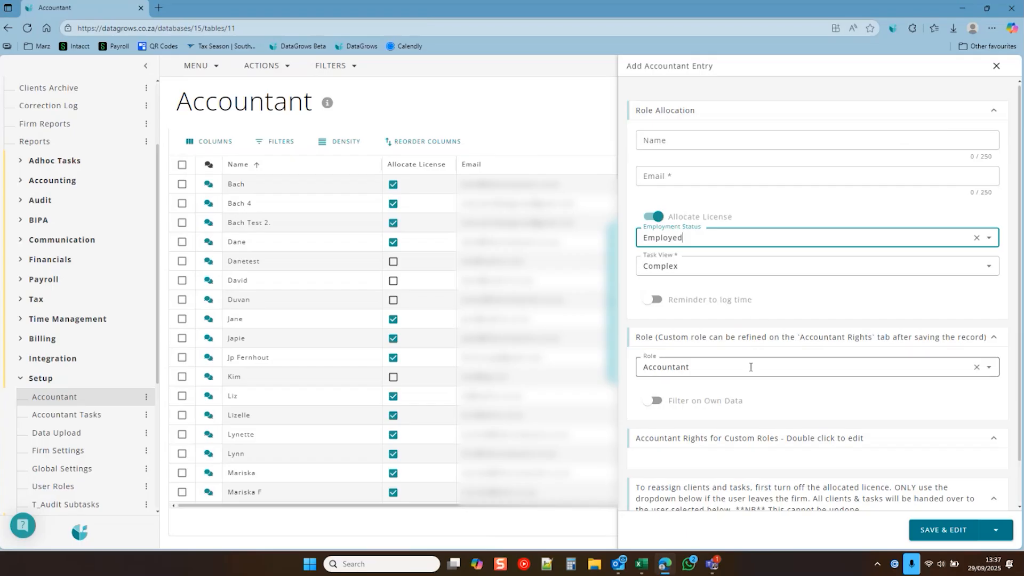
pyautogui.click(707, 362)
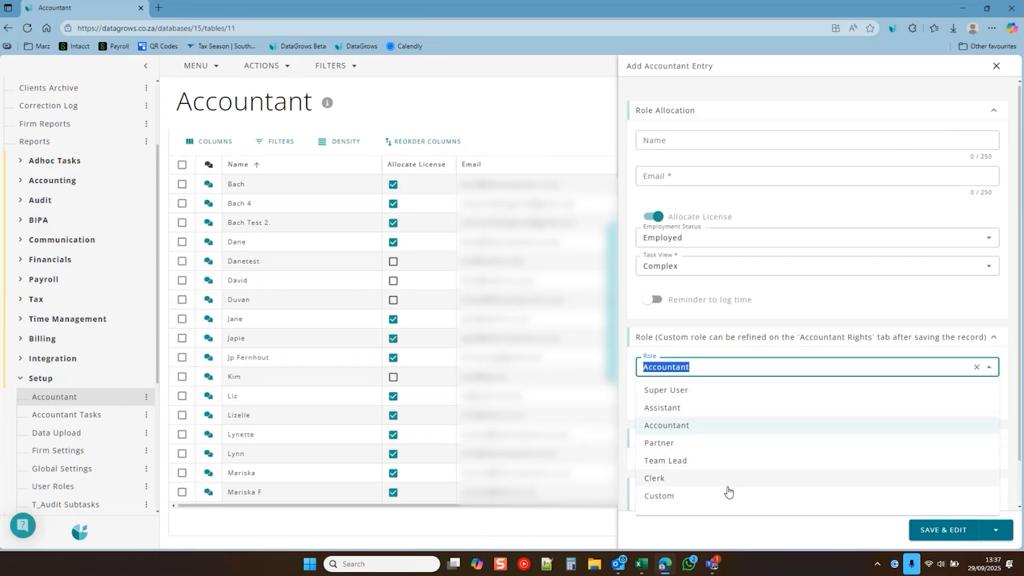
pyautogui.click(826, 317)
pyautogui.scroll(-1, 827, 421)
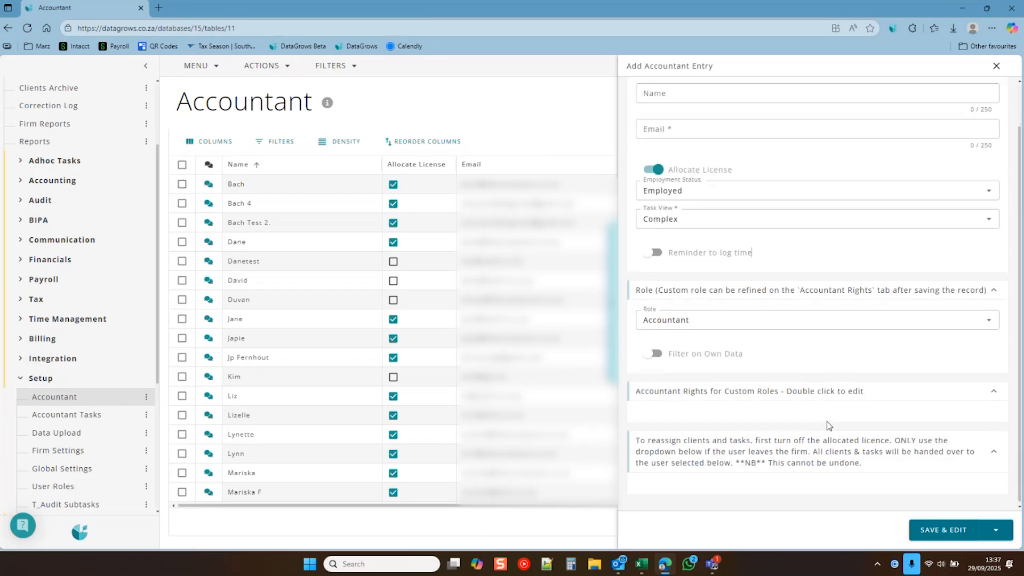
# Step: Open the Accountant table's help article, read the sections on adding users and role definitions, and return to the new accountant entry
pyautogui.click(329, 105)
pyautogui.scroll(-15, 661, 299)
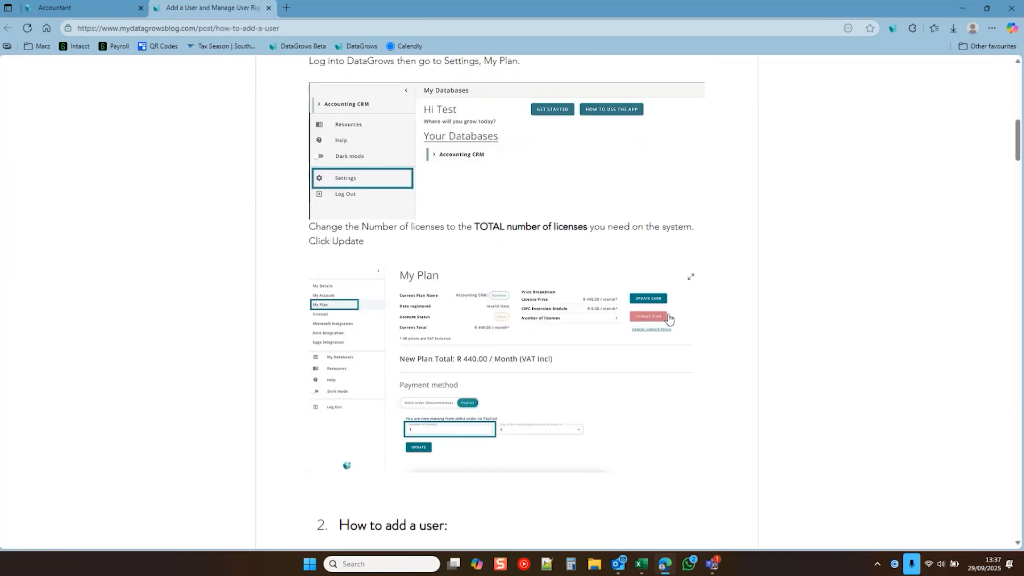
pyautogui.scroll(-12, 669, 320)
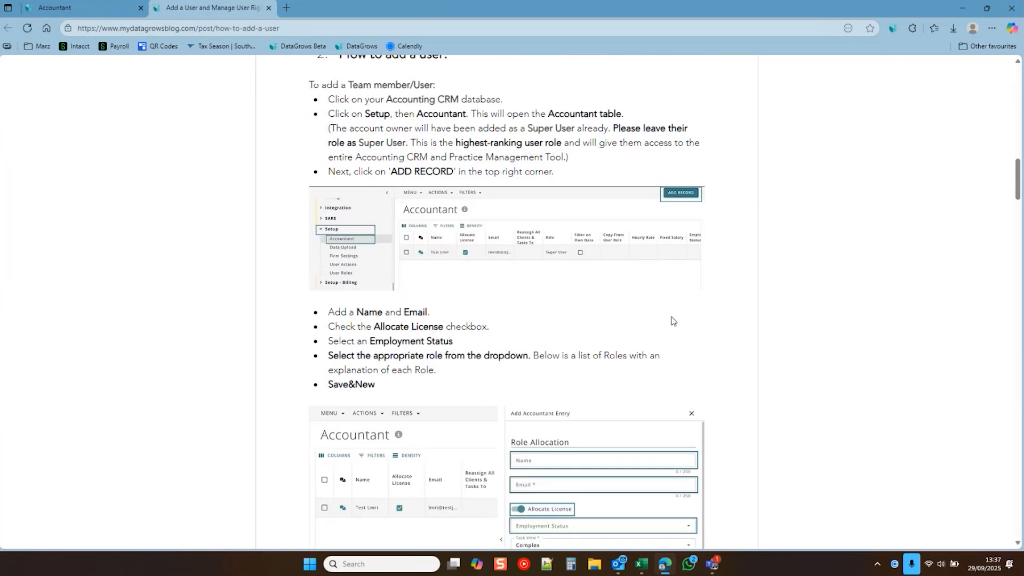
pyautogui.scroll(-8, 671, 319)
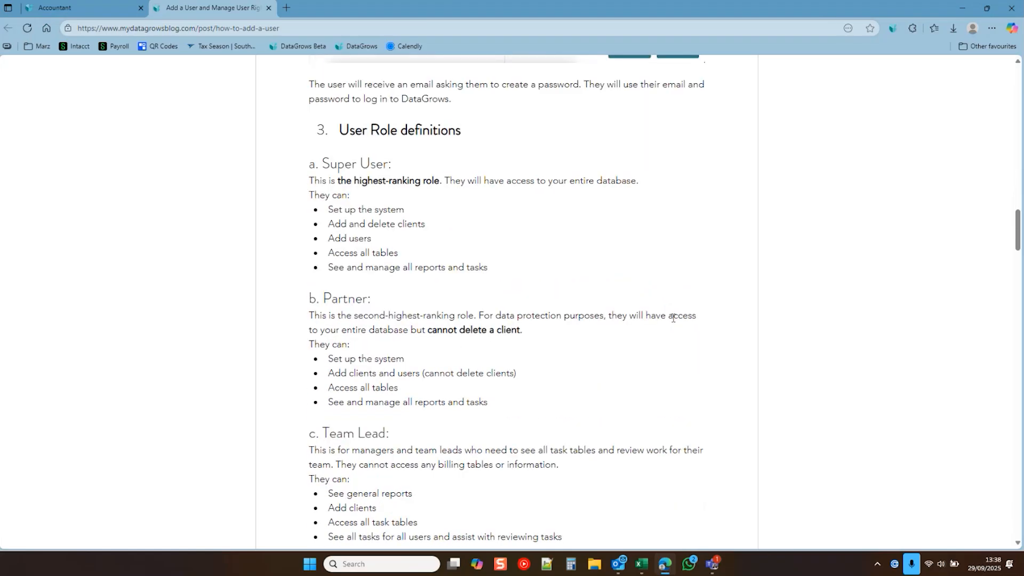
pyautogui.scroll(-2, 672, 317)
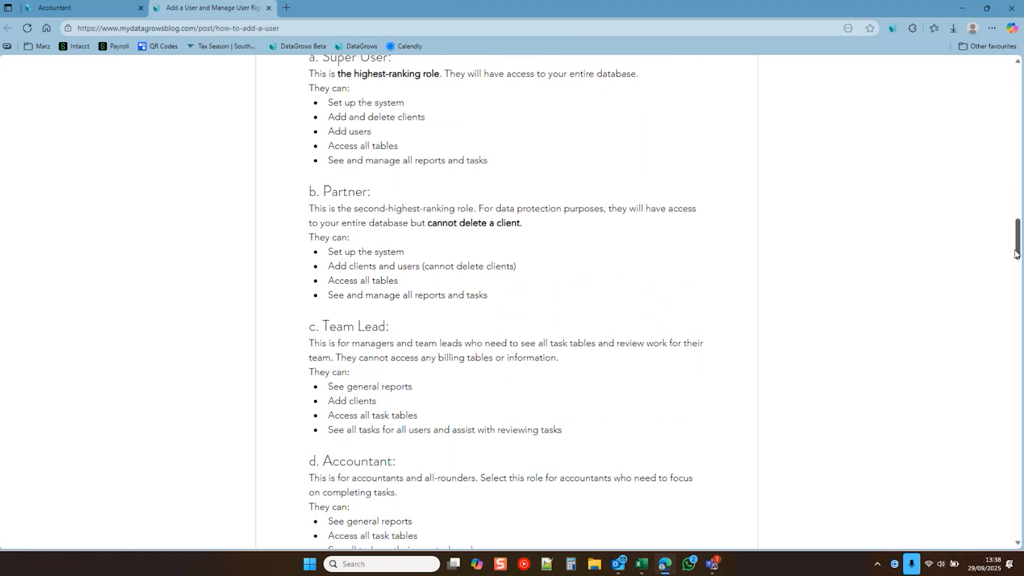
pyautogui.scroll(1, 1018, 248)
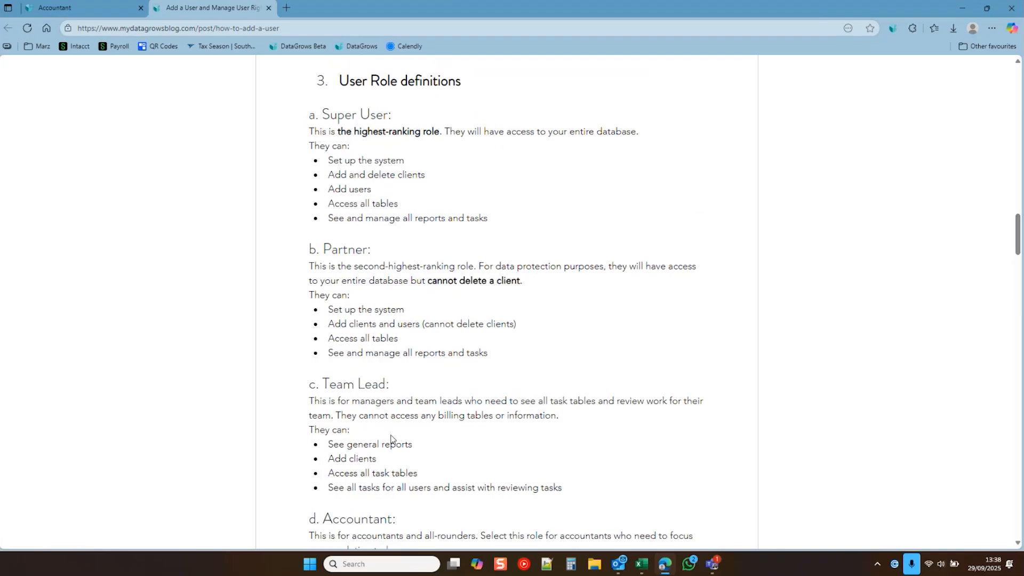
pyautogui.click(92, 16)
pyautogui.scroll(-4, 130, 388)
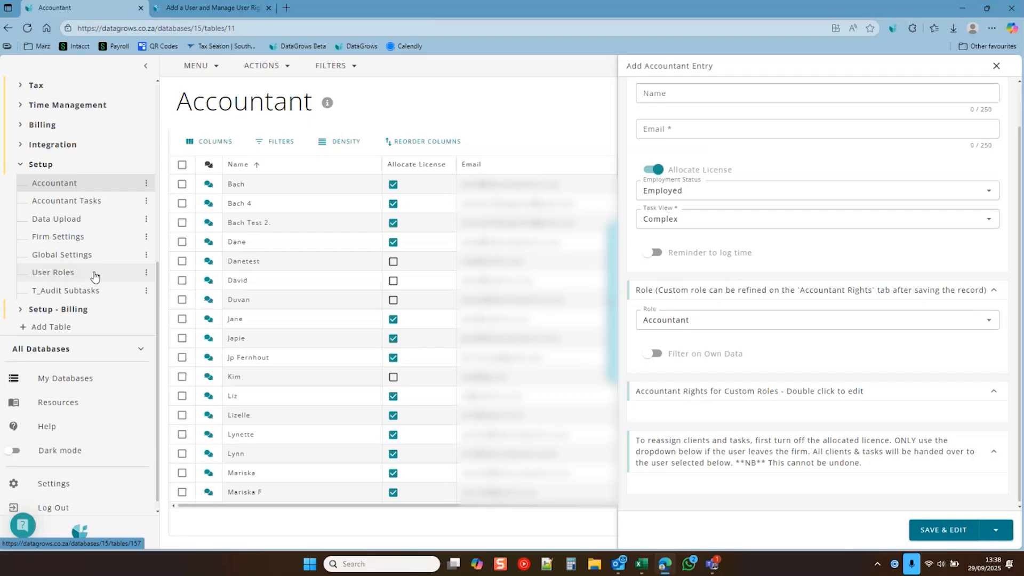
# Step: Turn on Reminder to log time and select the Save & New option, but discard the unsaved accountant entry
pyautogui.click(778, 320)
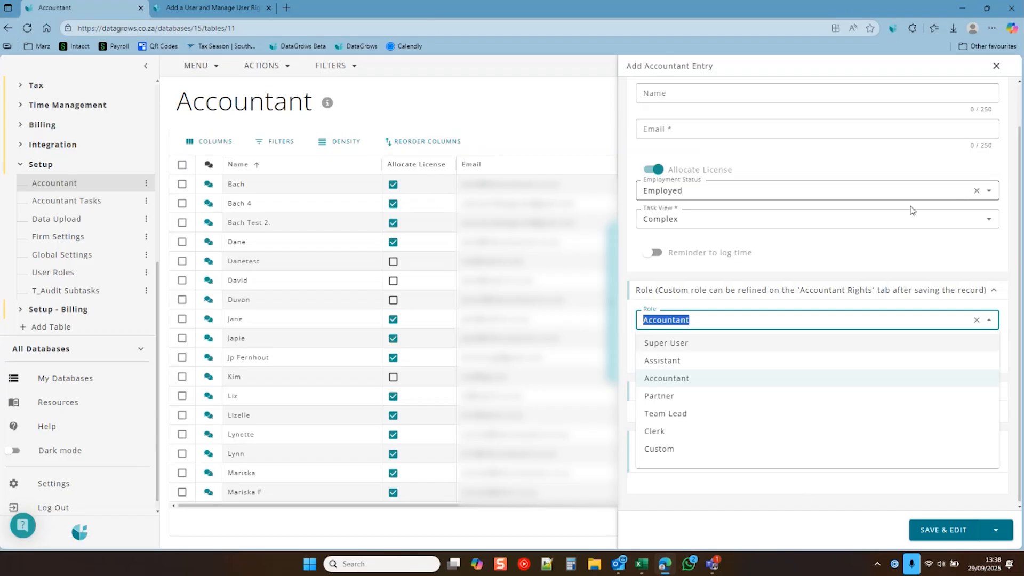
pyautogui.click(890, 258)
pyautogui.click(890, 258)
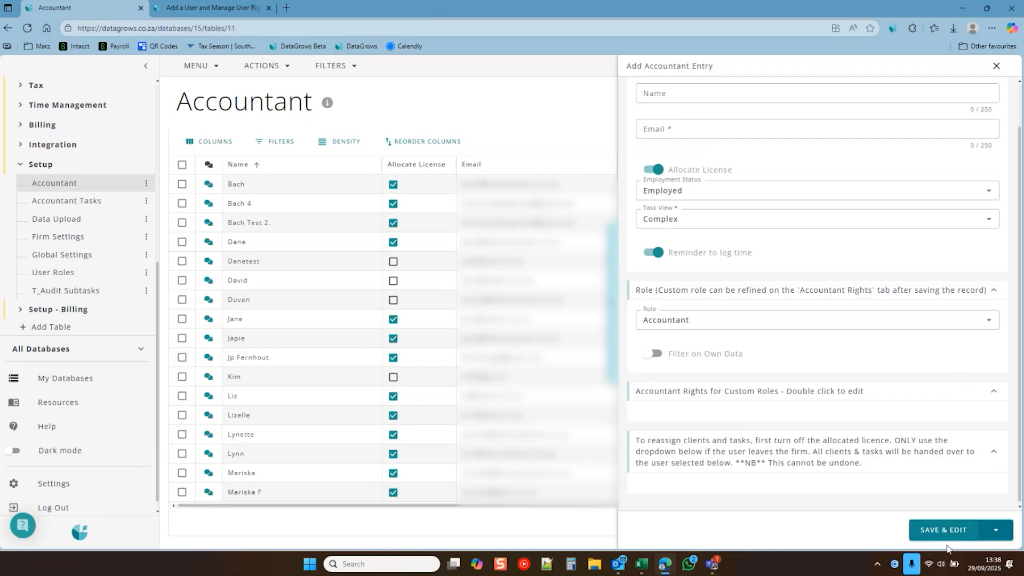
pyautogui.click(994, 530)
pyautogui.click(960, 470)
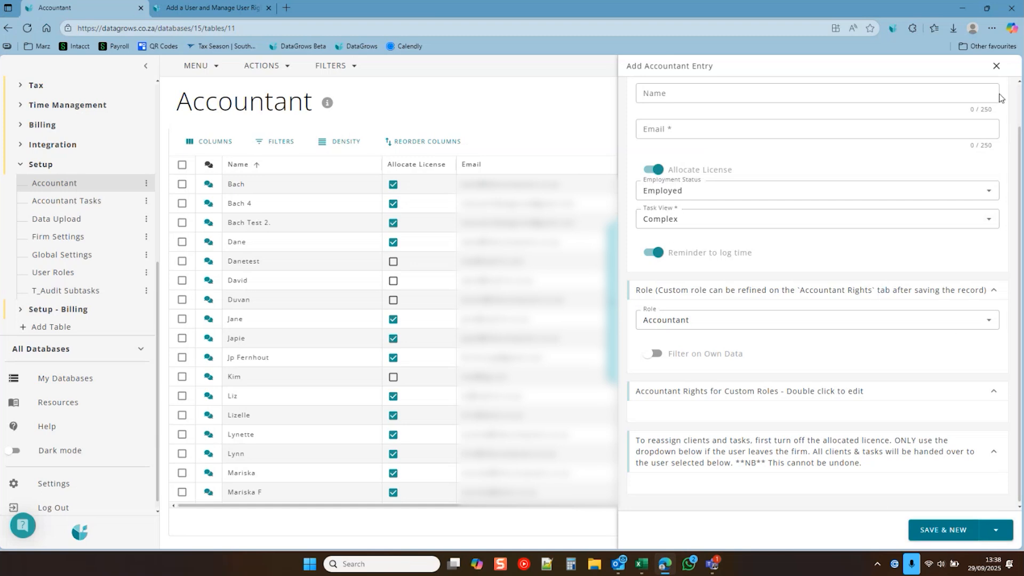
pyautogui.click(995, 70)
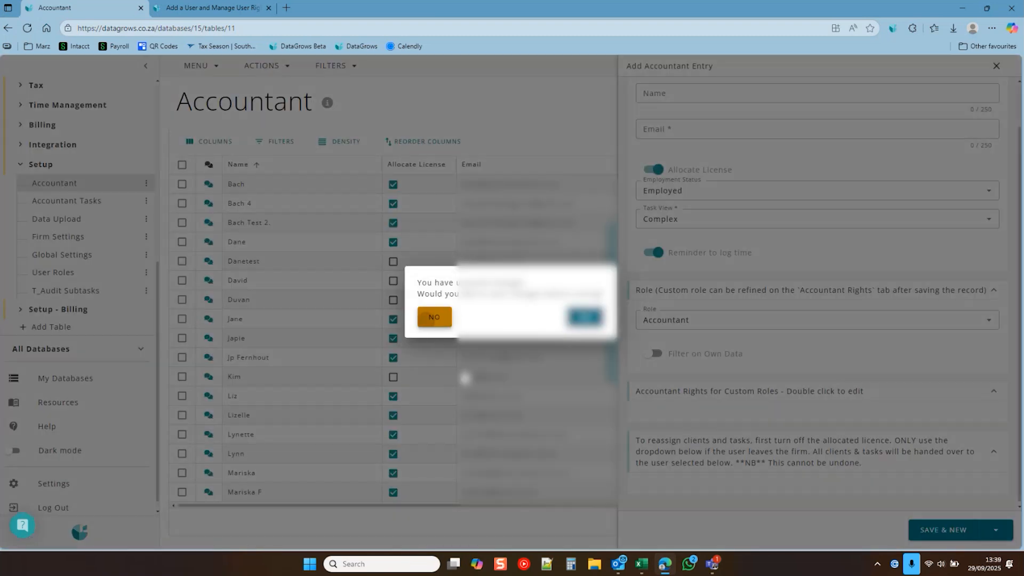
pyautogui.click(434, 316)
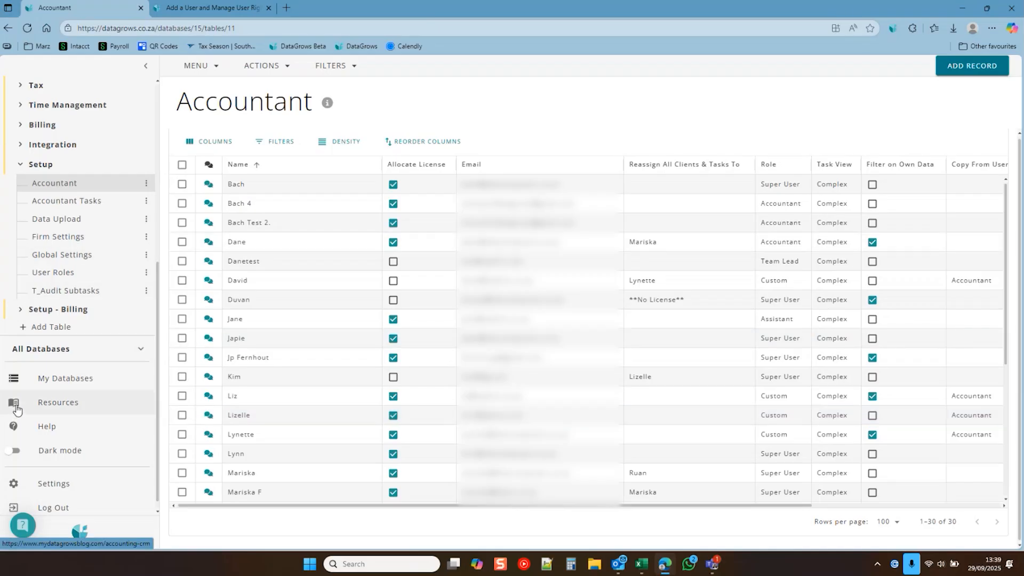
# Step: Set the fourth listed accountant's role to Custom, copied from the Accountant user role, and save the record
pyautogui.doubleClick(528, 243)
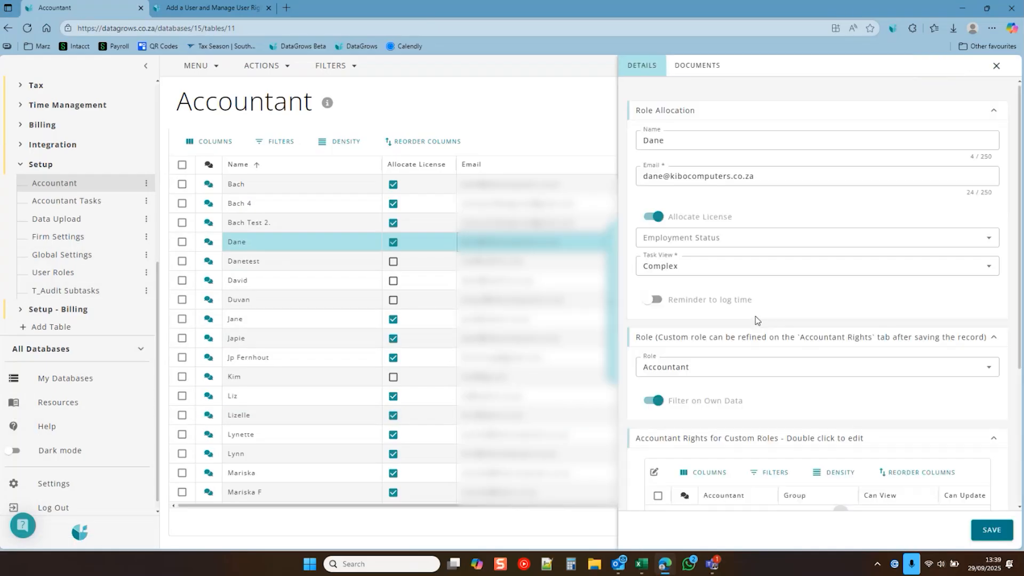
pyautogui.click(727, 366)
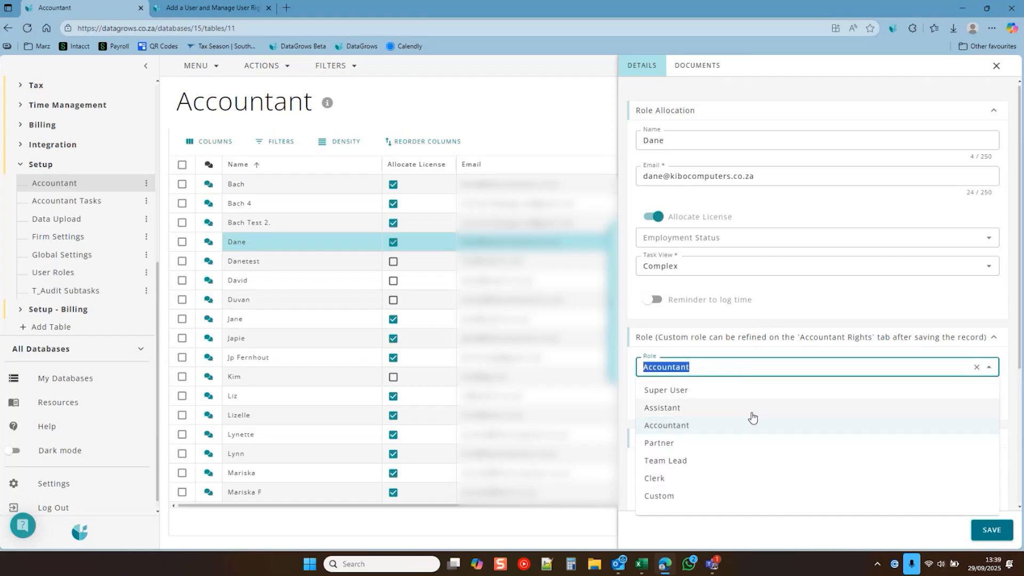
pyautogui.click(742, 493)
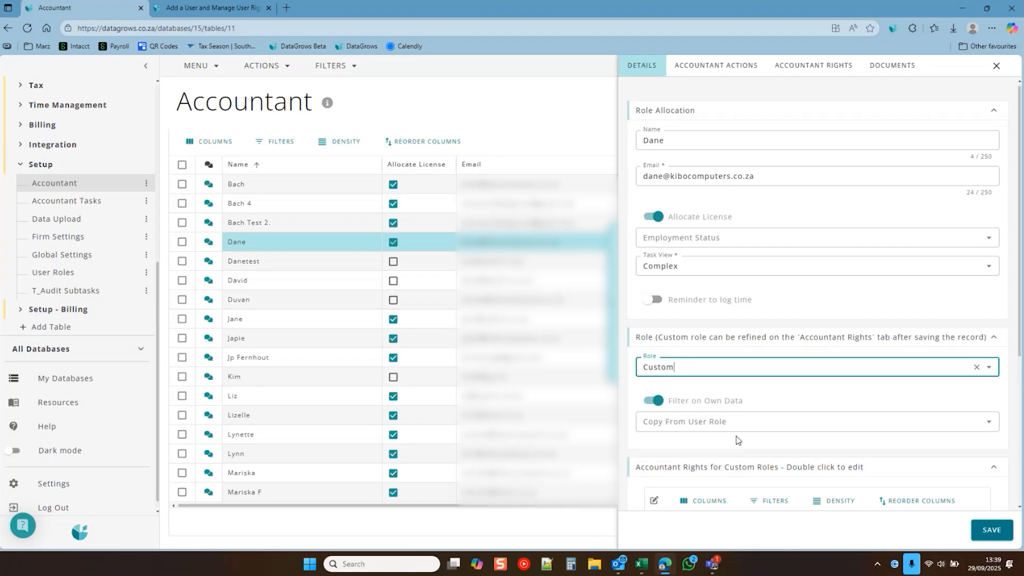
pyautogui.click(736, 421)
pyautogui.click(727, 461)
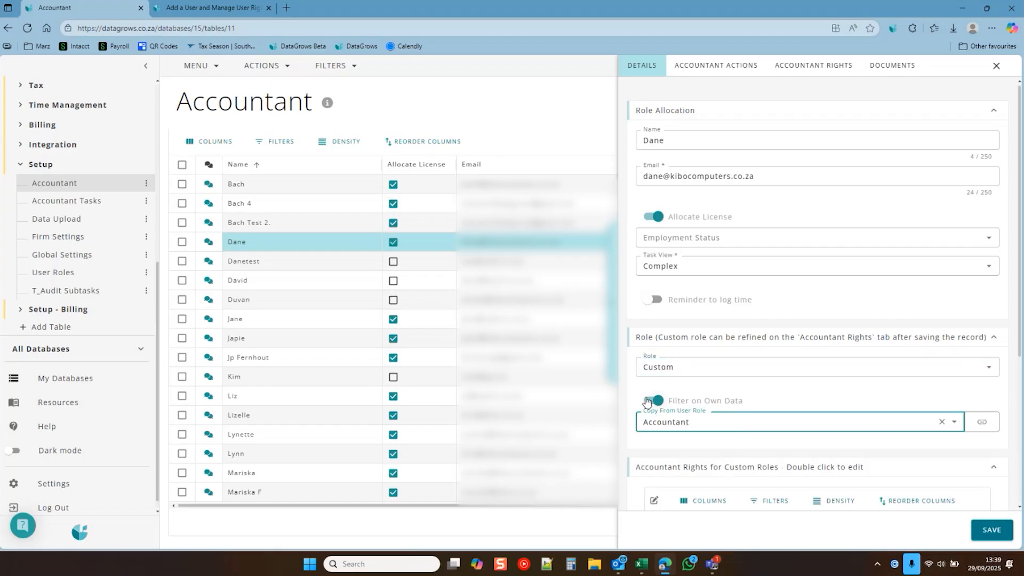
pyautogui.click(991, 530)
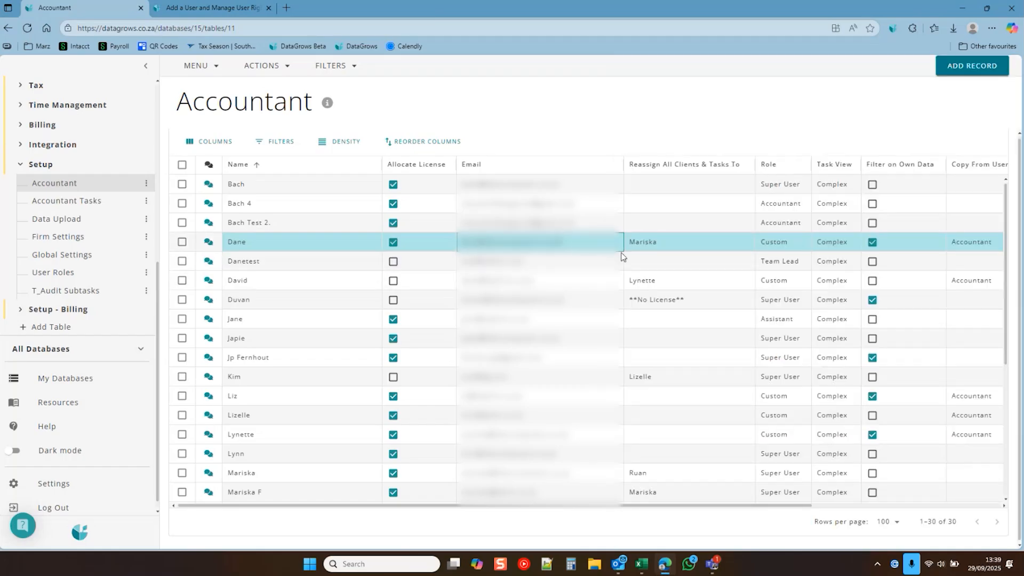
# Step: Examine the same accountant's rights per group in an enlarged view with a wider Group column, and close the record
pyautogui.doubleClick(620, 247)
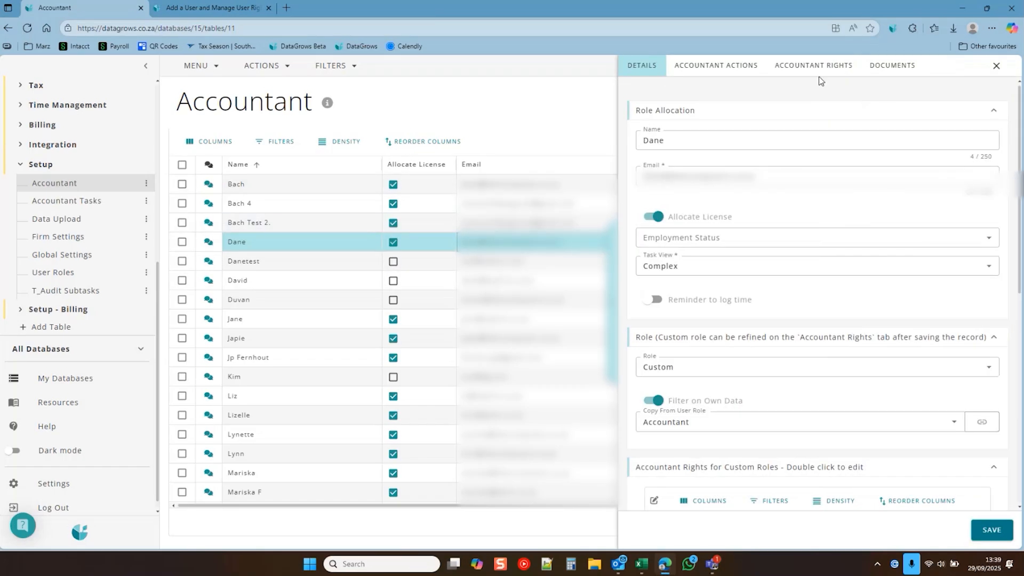
pyautogui.click(814, 66)
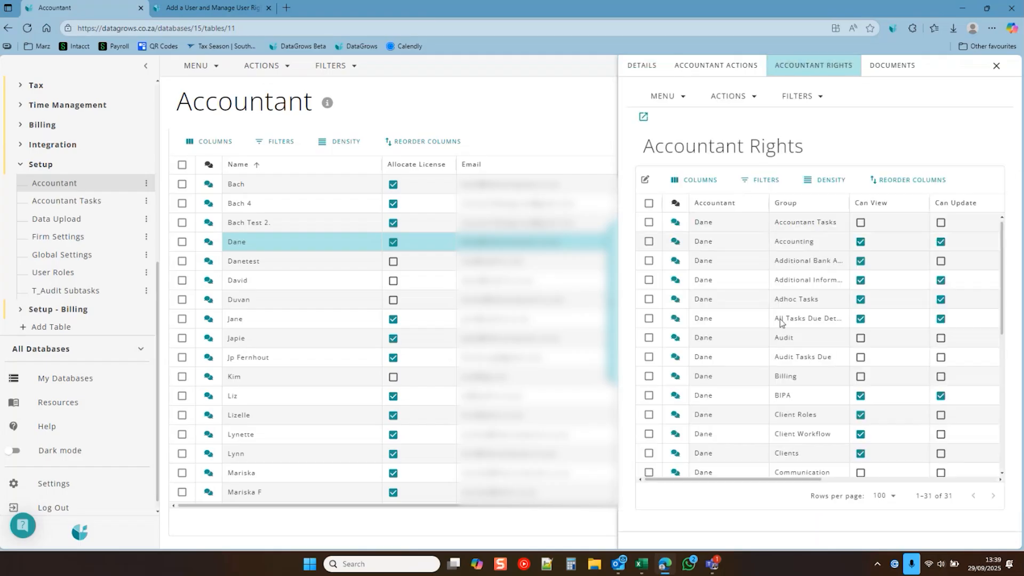
pyautogui.moveTo(621, 277); pyautogui.dragTo(303, 264)
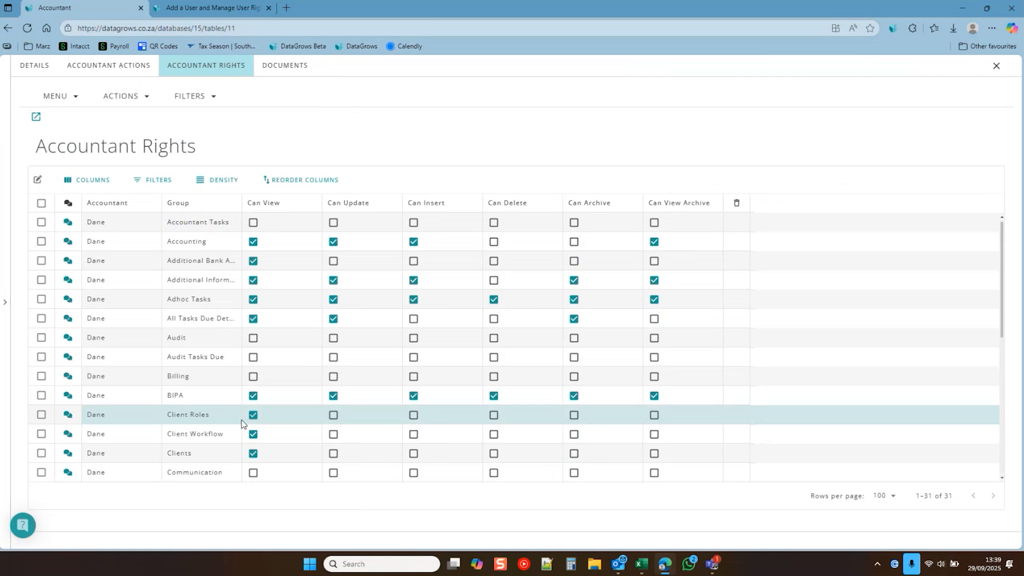
pyautogui.scroll(-6, 241, 423)
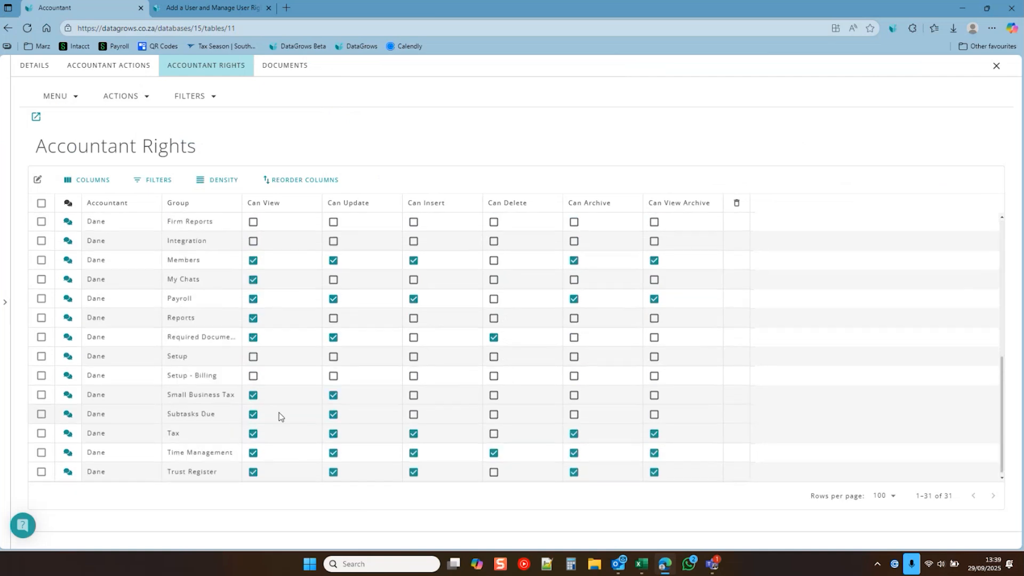
pyautogui.scroll(6, 675, 413)
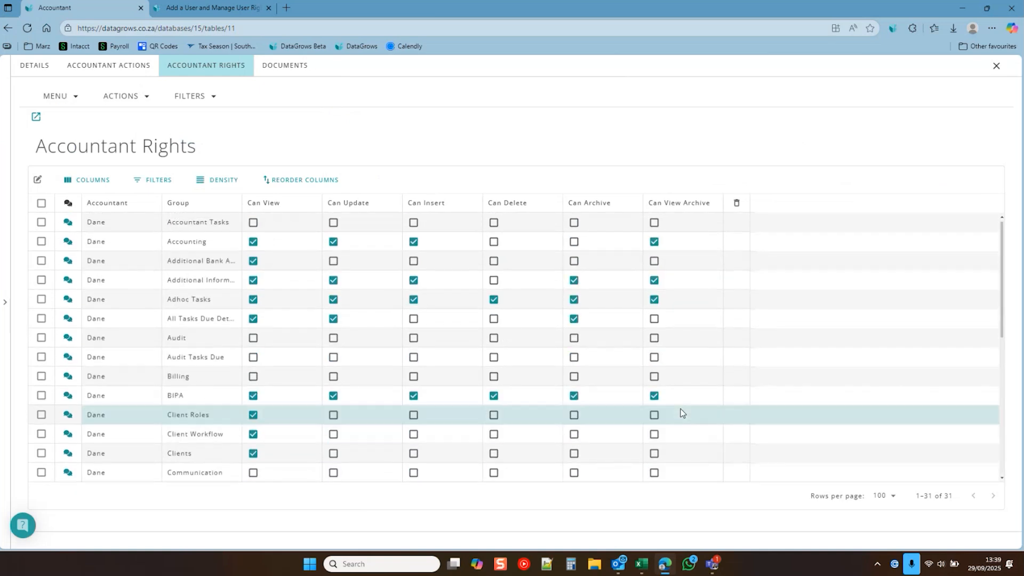
pyautogui.moveTo(241, 203); pyautogui.dragTo(315, 203)
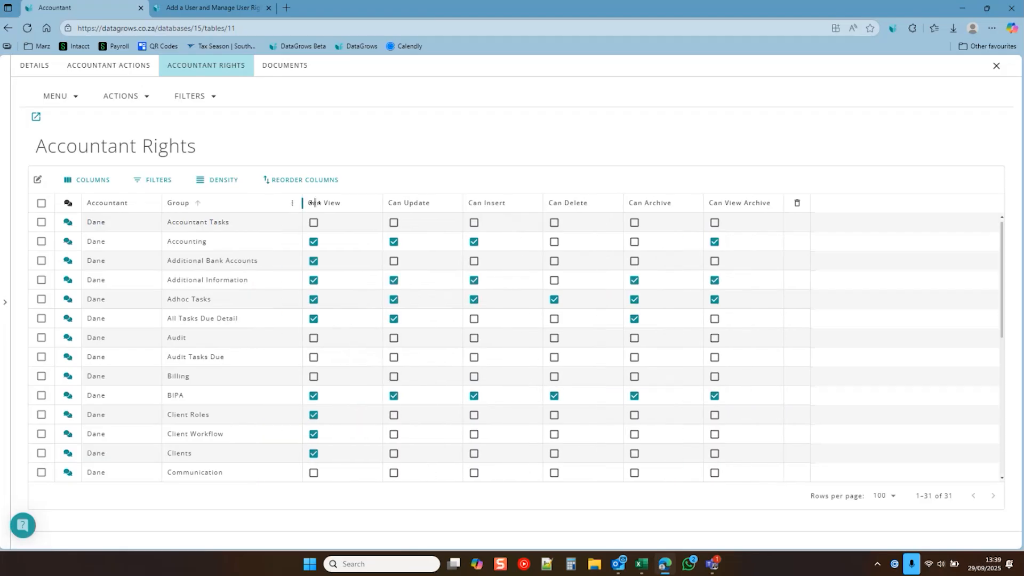
pyautogui.scroll(-5, 313, 347)
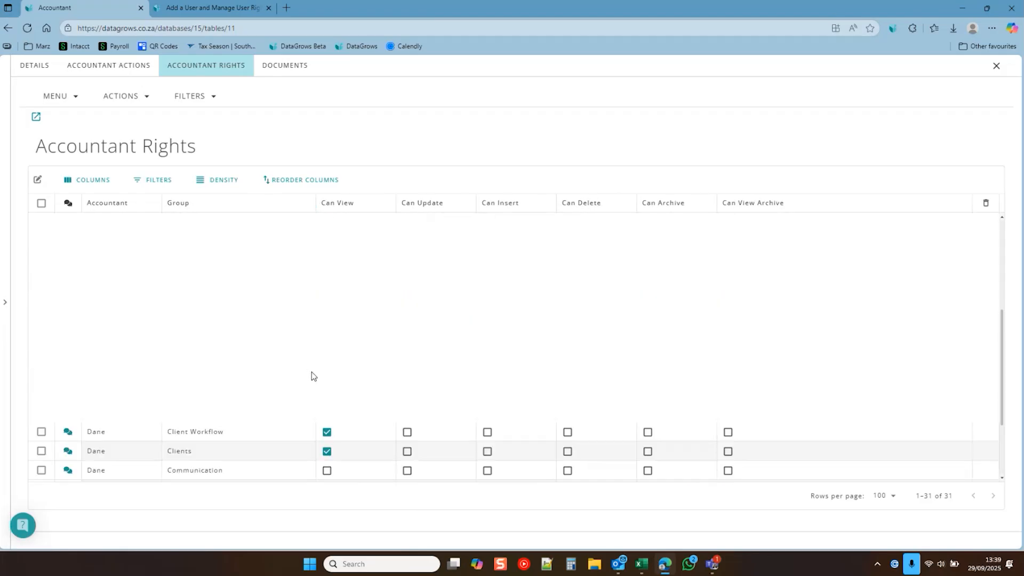
pyautogui.scroll(-5, 319, 376)
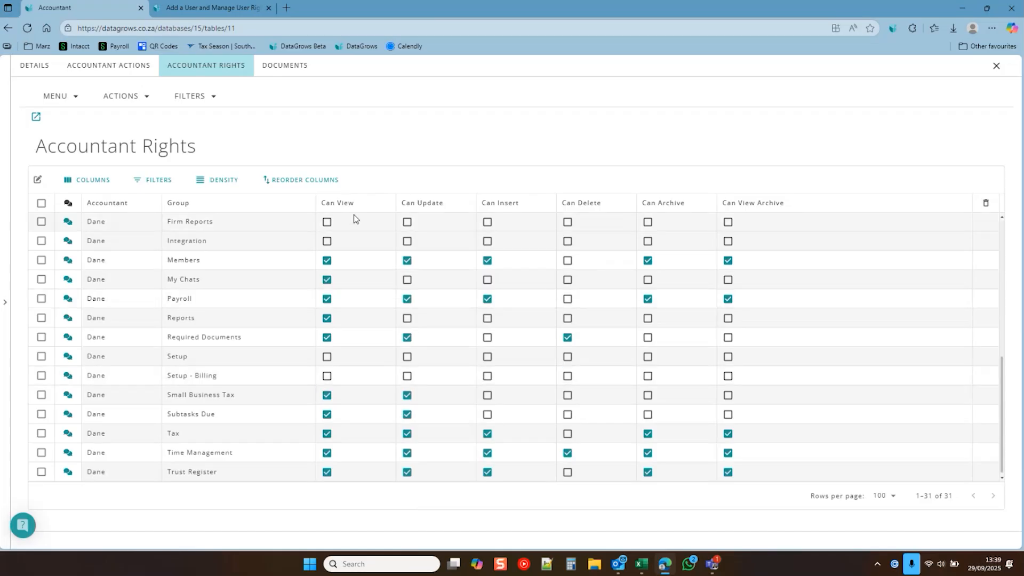
pyautogui.click(995, 66)
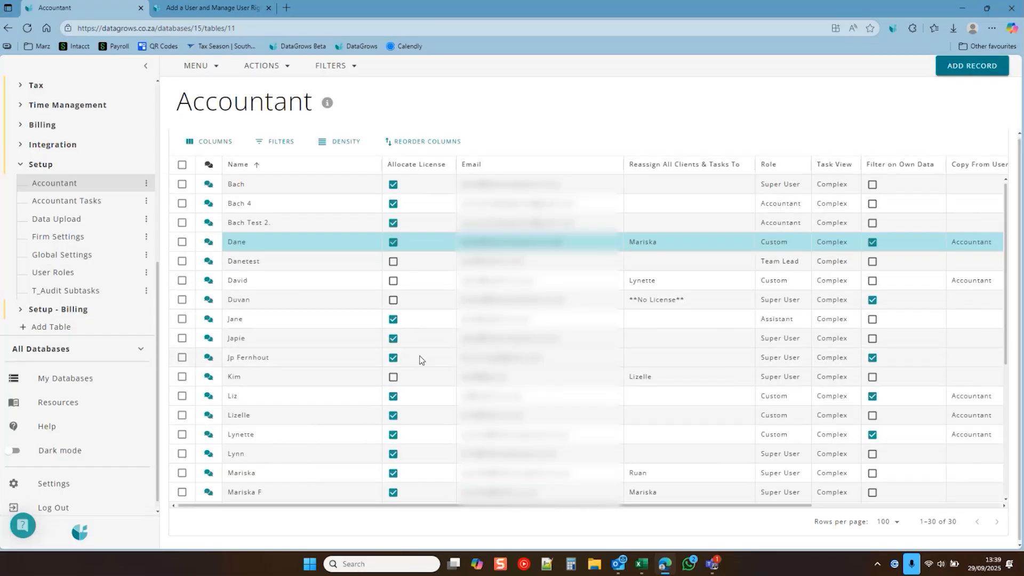